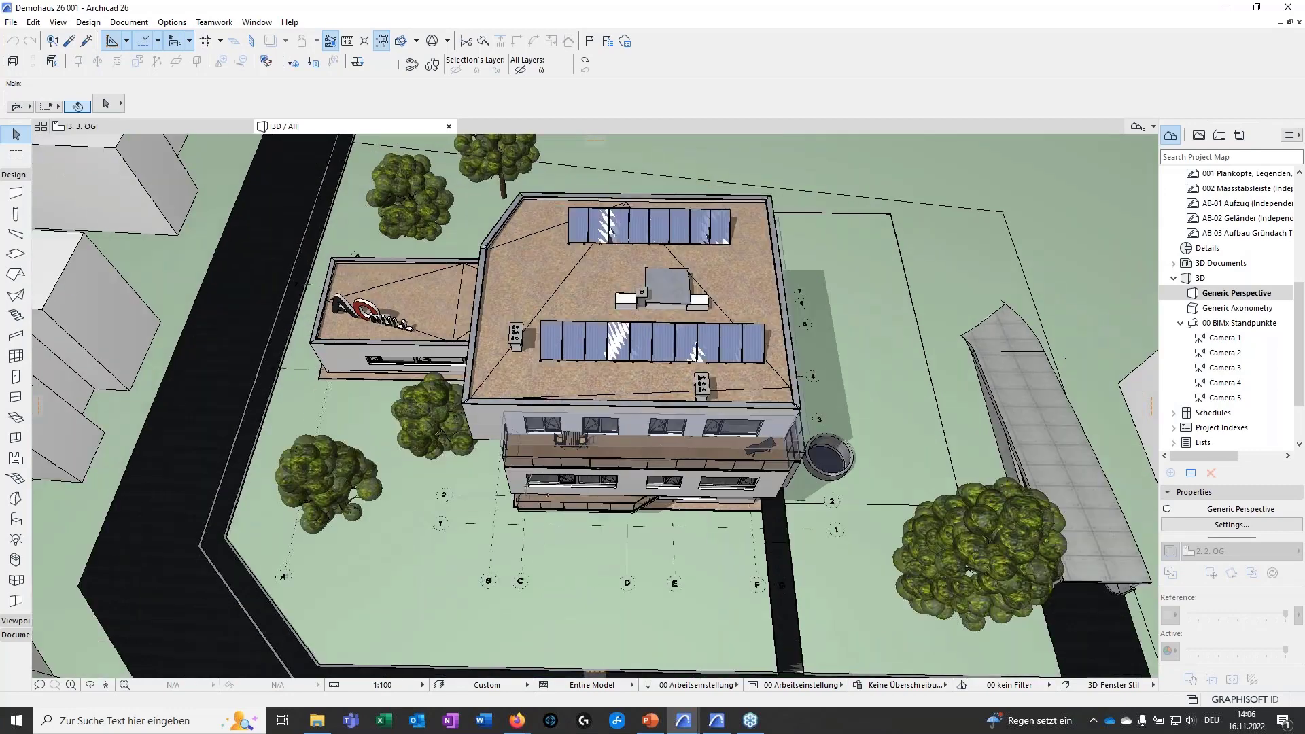
# Open the floor plan of the 3. OG story.
pyautogui.scroll(5, 1244, 370)
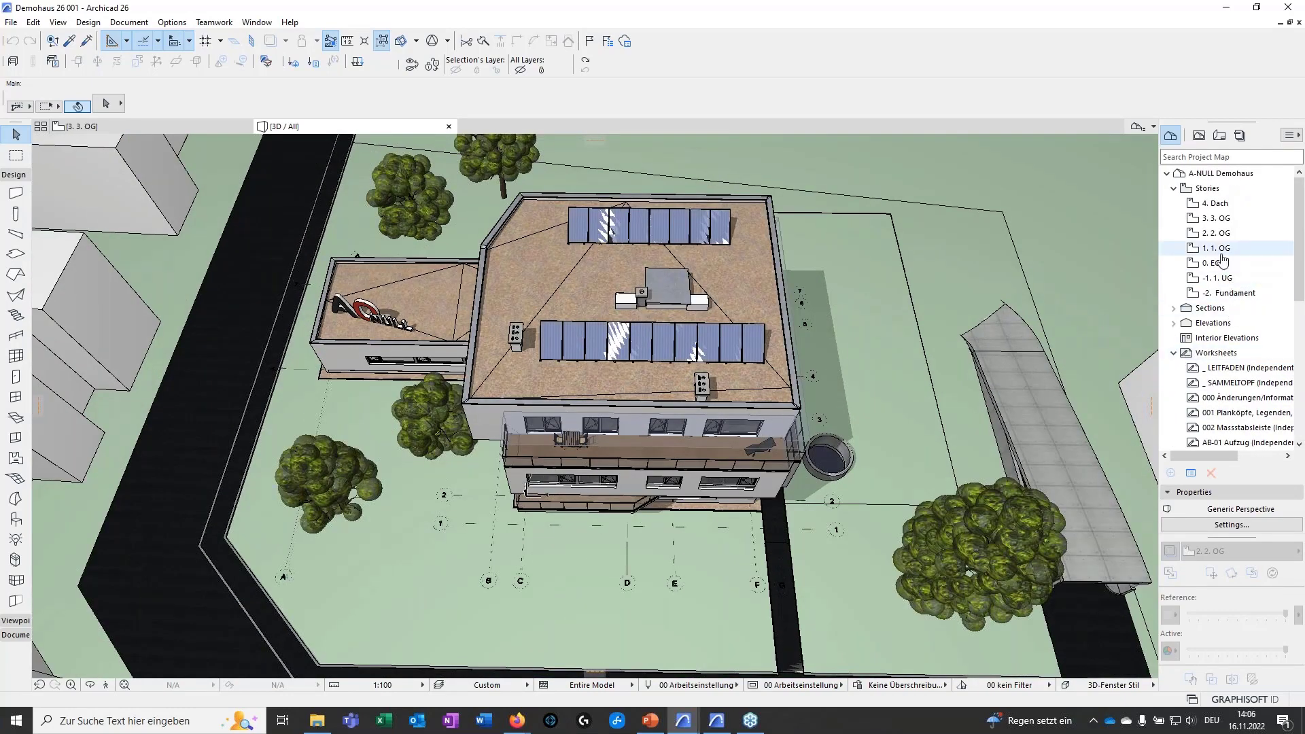
pyautogui.doubleClick(1220, 219)
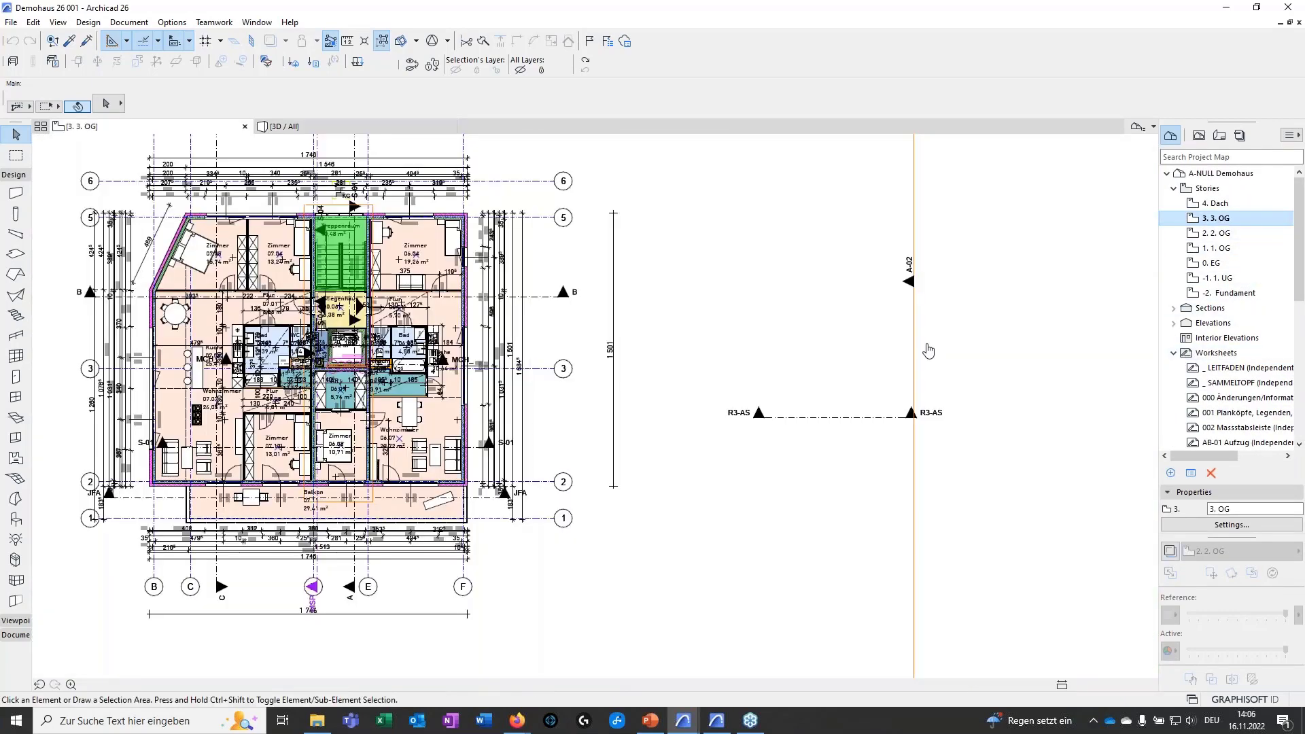
pyautogui.scroll(-3, 927, 355)
pyautogui.moveTo(780, 413)
pyautogui.mouseDown(button='middle')
pyautogui.moveTo(758, 431)
pyautogui.moveTo(762, 421)
pyautogui.mouseUp(button='middle')
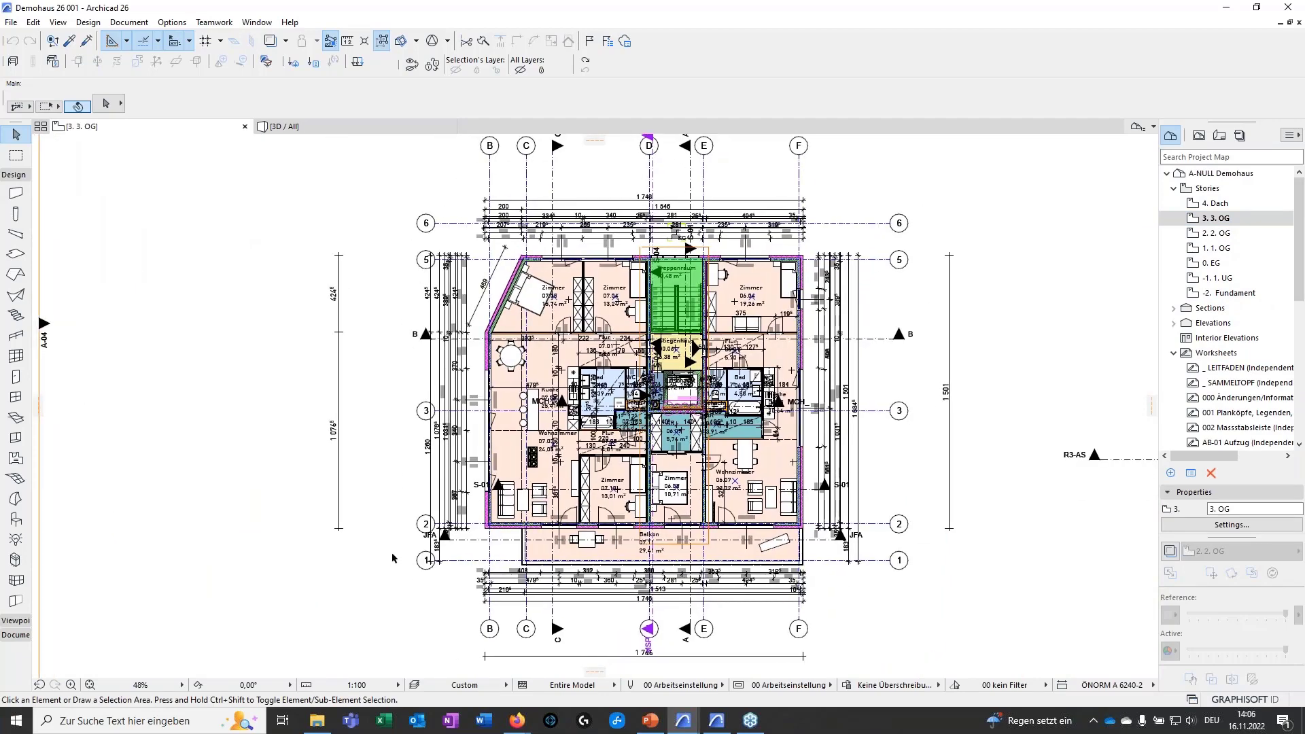
pyautogui.moveTo(647, 512); pyautogui.dragTo(678, 520, button='middle')
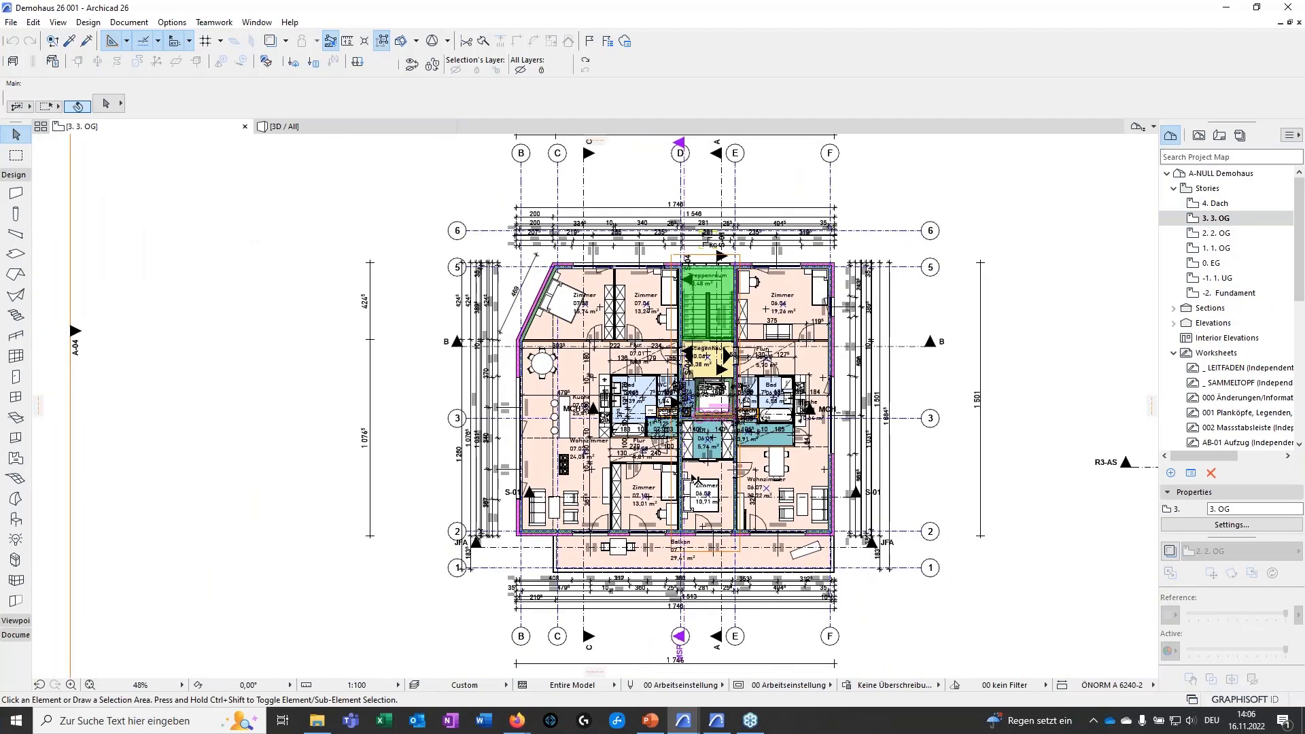
# Examine the room zones, dimensions and furnishings across the 3. OG floor plan.
pyautogui.scroll(4, 677, 520)
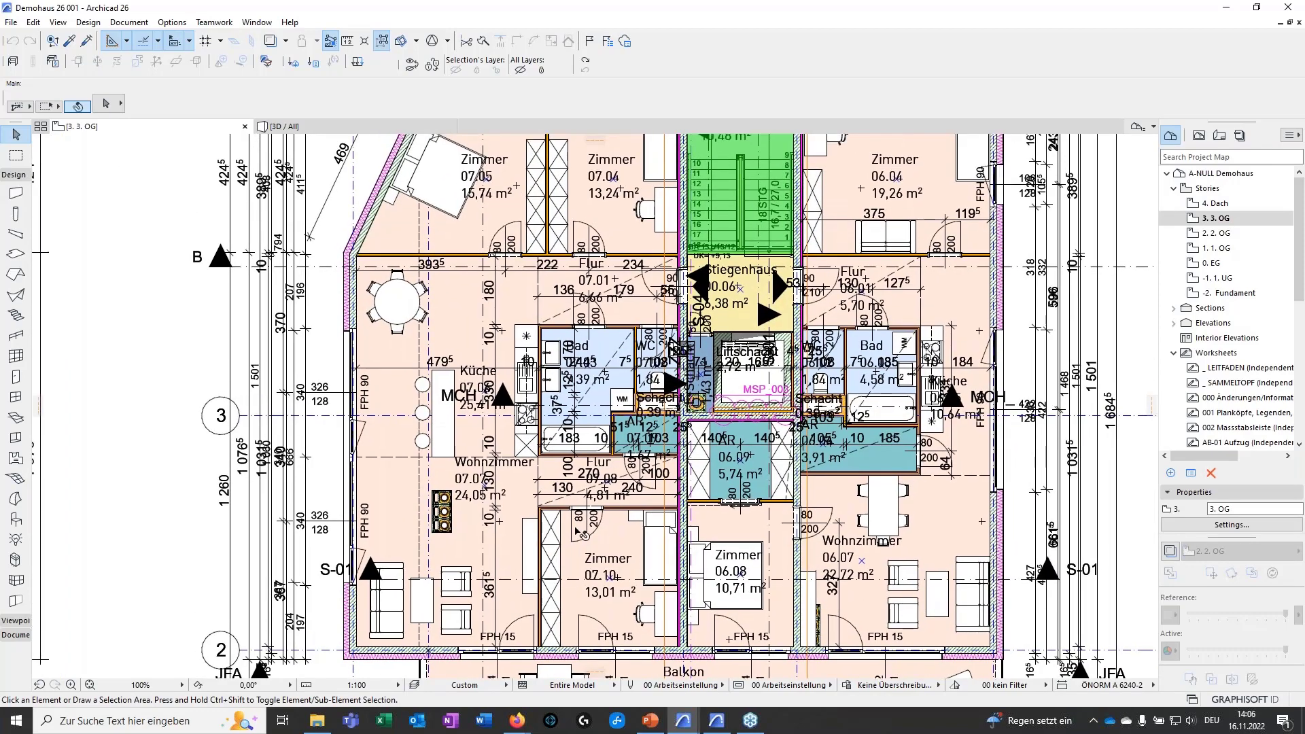
pyautogui.scroll(-1, 585, 517)
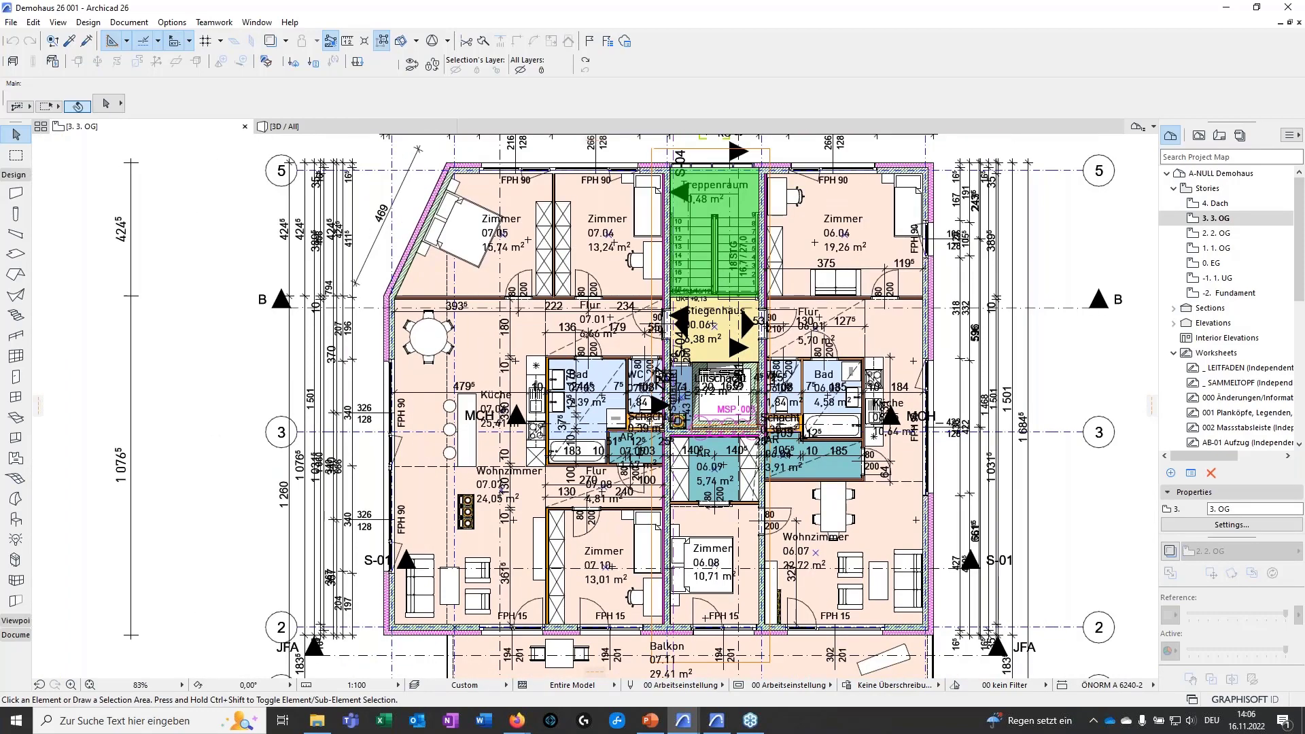
pyautogui.moveTo(731, 490); pyautogui.dragTo(692, 501, button='middle')
pyautogui.moveTo(565, 575); pyautogui.dragTo(611, 560, button='middle')
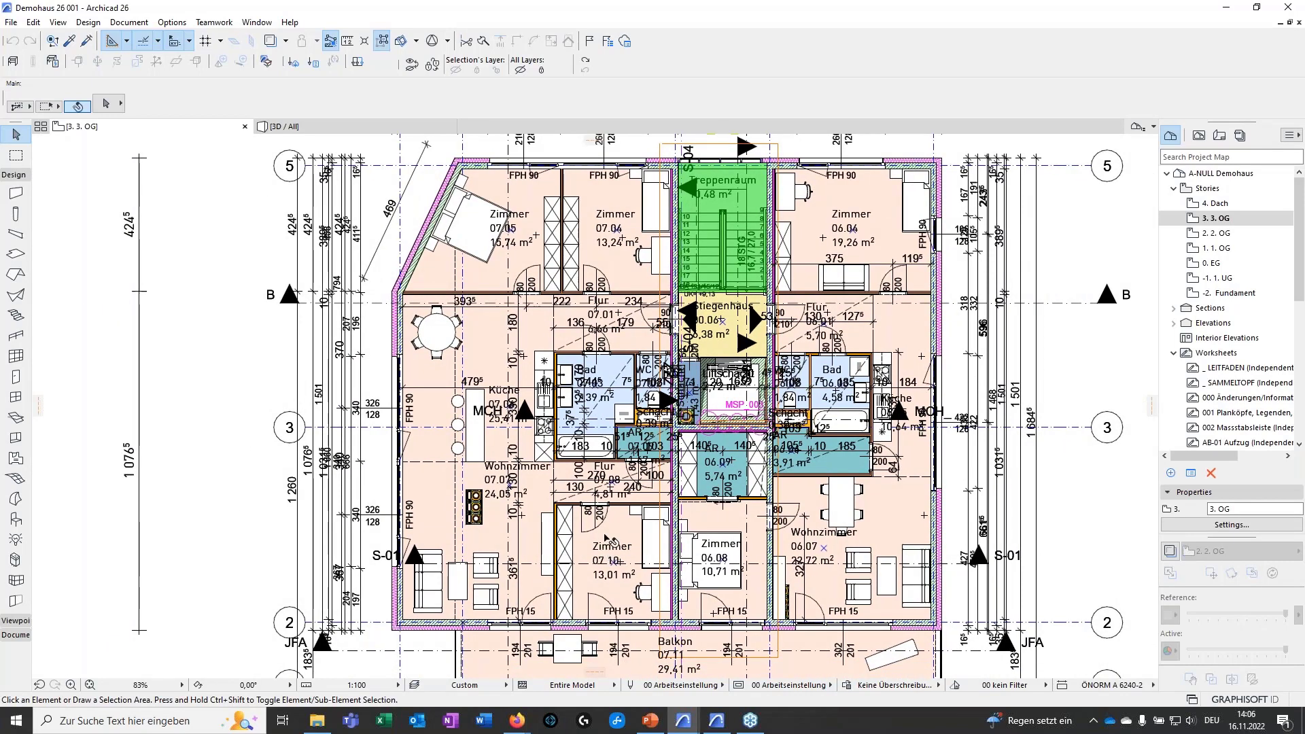
pyautogui.scroll(-1, 720, 561)
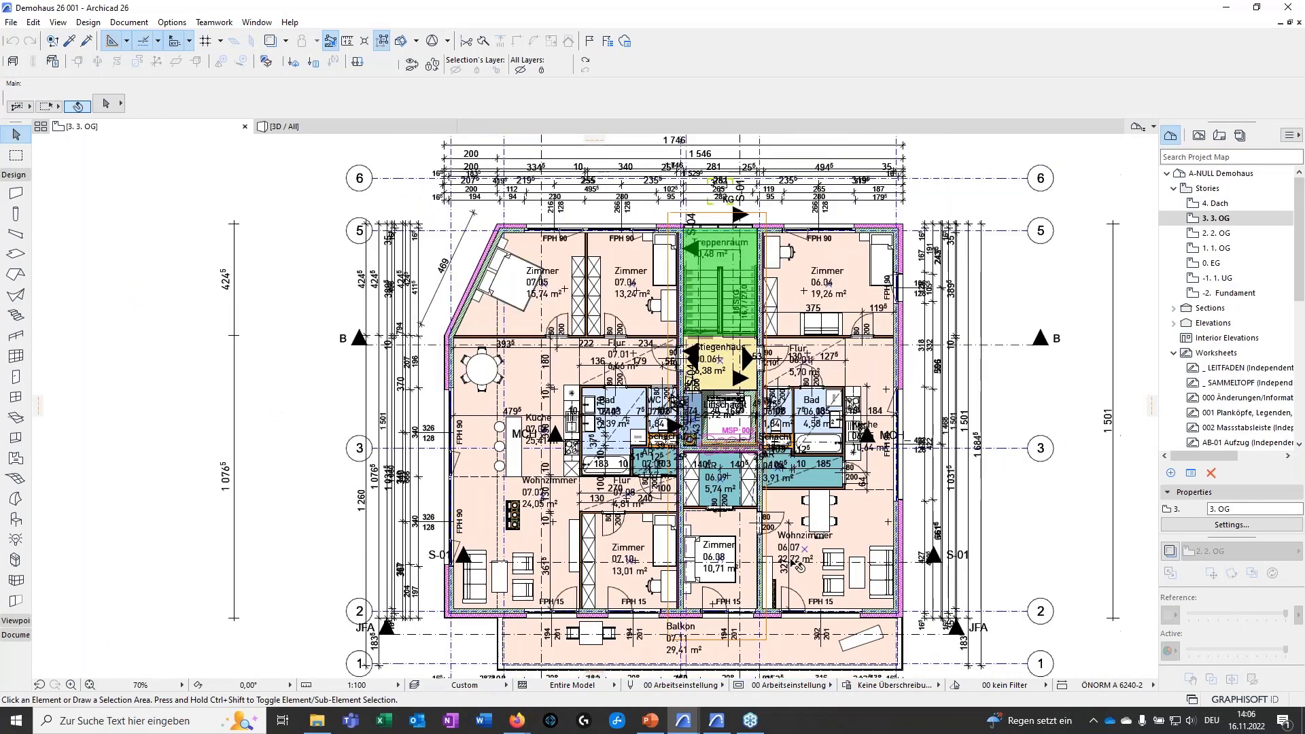
pyautogui.moveTo(805, 550); pyautogui.dragTo(793, 526, button='middle')
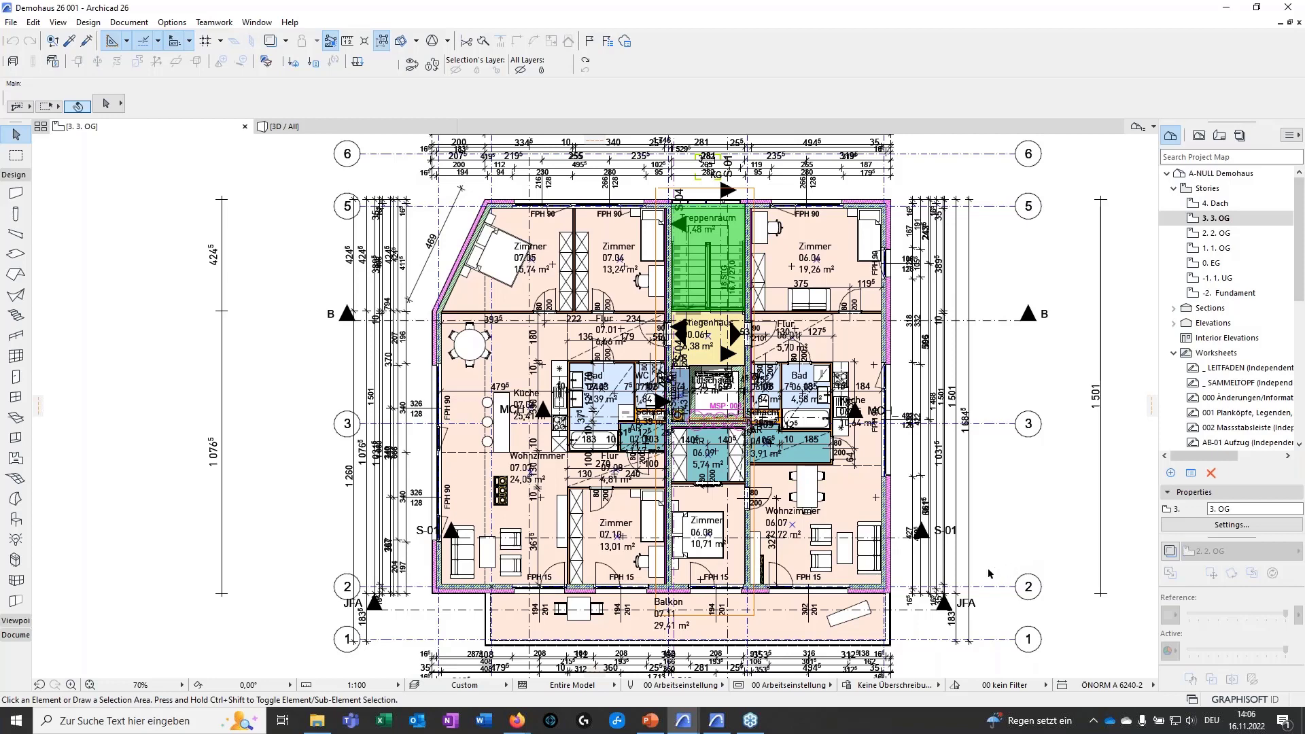
pyautogui.moveTo(975, 540); pyautogui.dragTo(943, 535, button='middle')
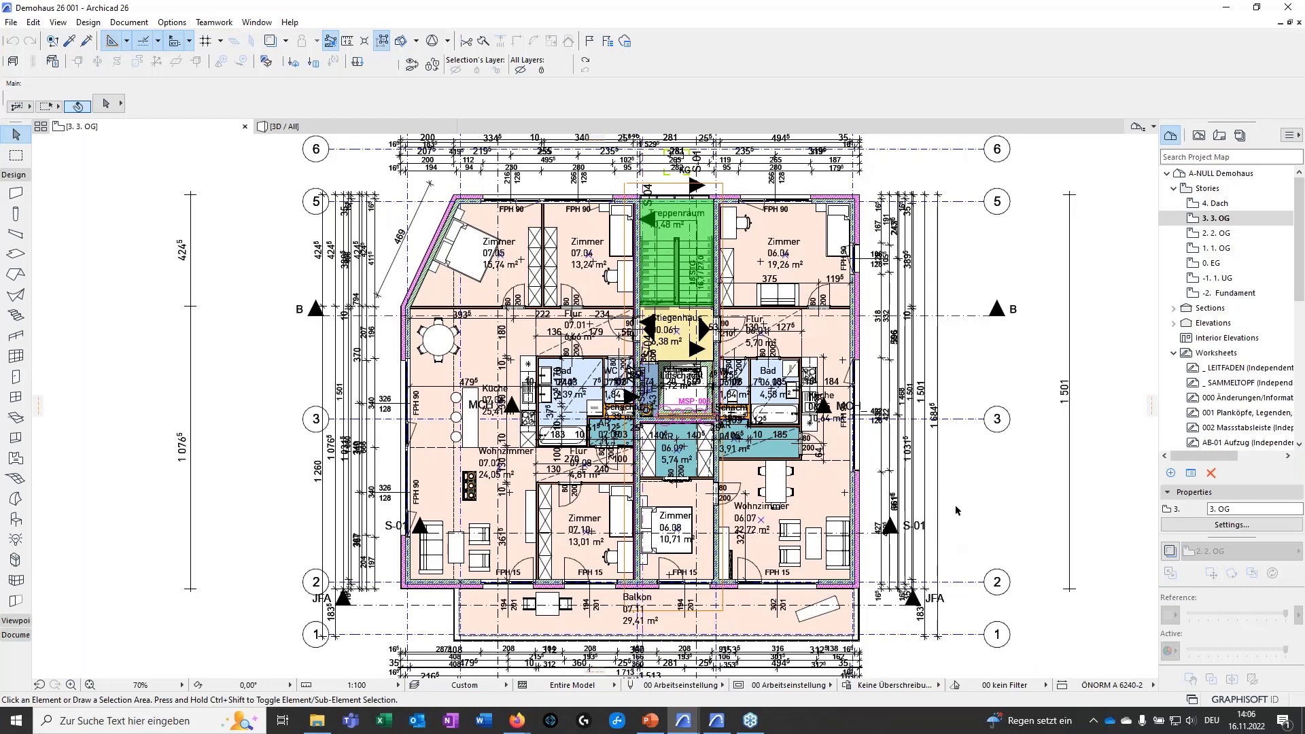
pyautogui.moveTo(945, 482); pyautogui.dragTo(980, 519, button='middle')
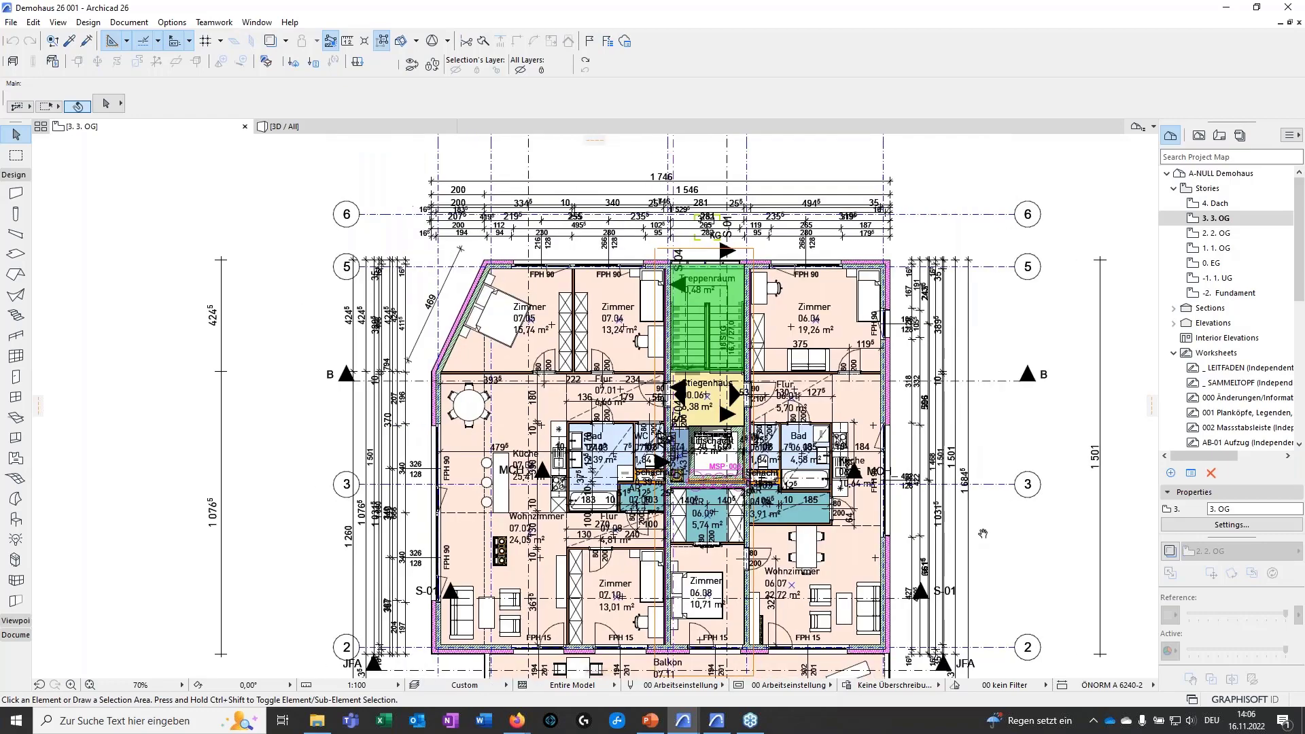
pyautogui.moveTo(752, 575); pyautogui.dragTo(729, 539, button='middle')
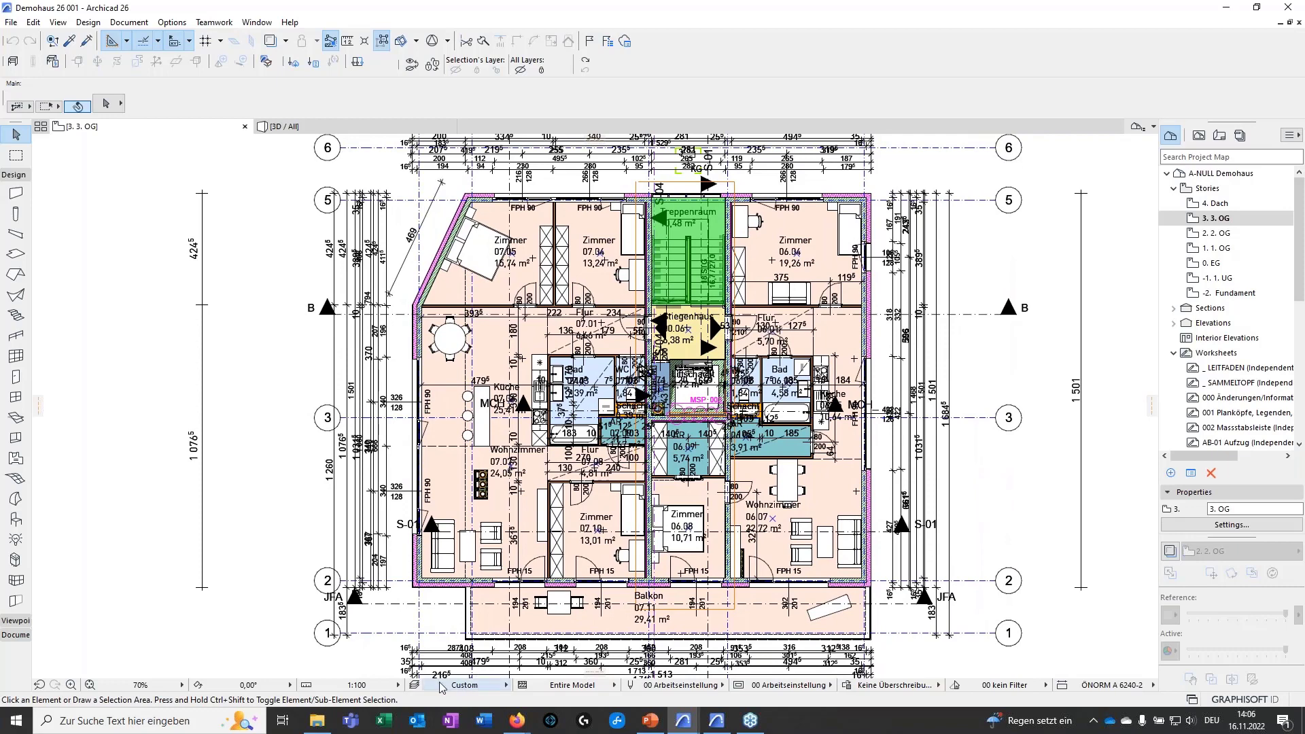
# Apply the layer combination 56 TWP info to the 3. OG floor plan.
pyautogui.click(463, 685)
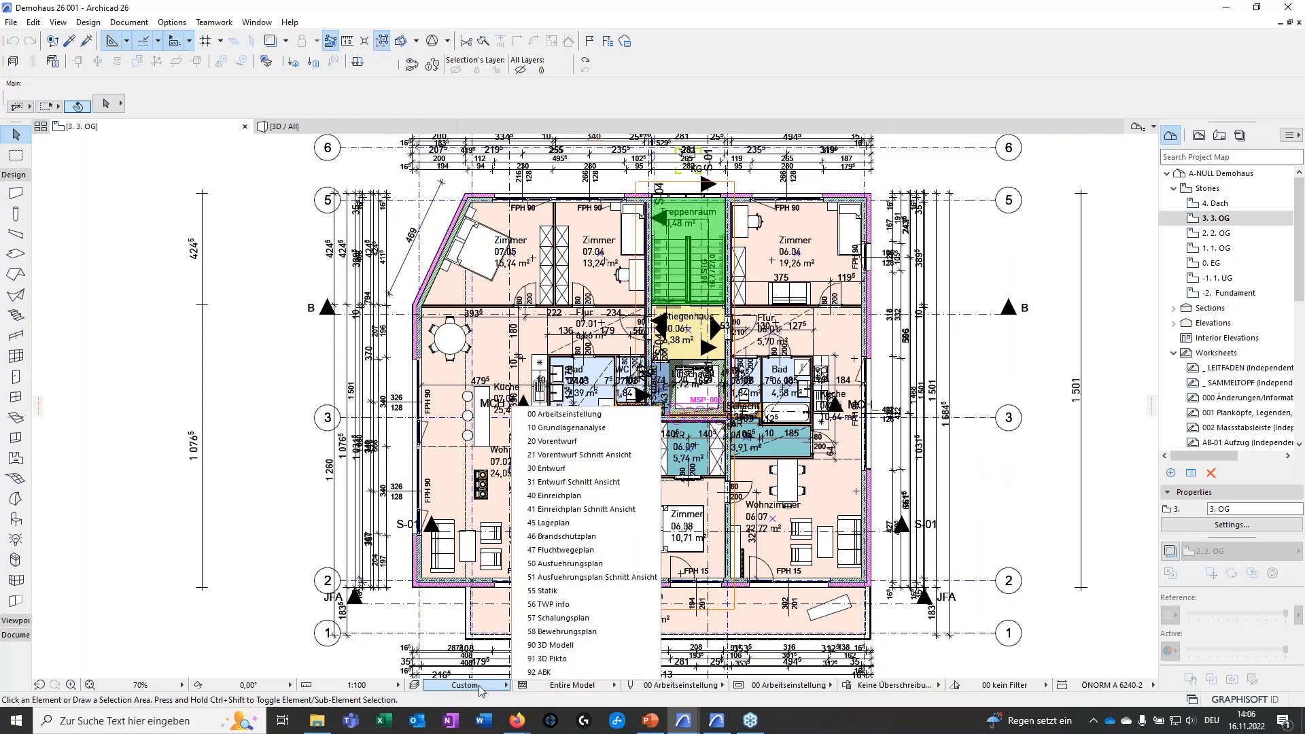
pyautogui.click(527, 604)
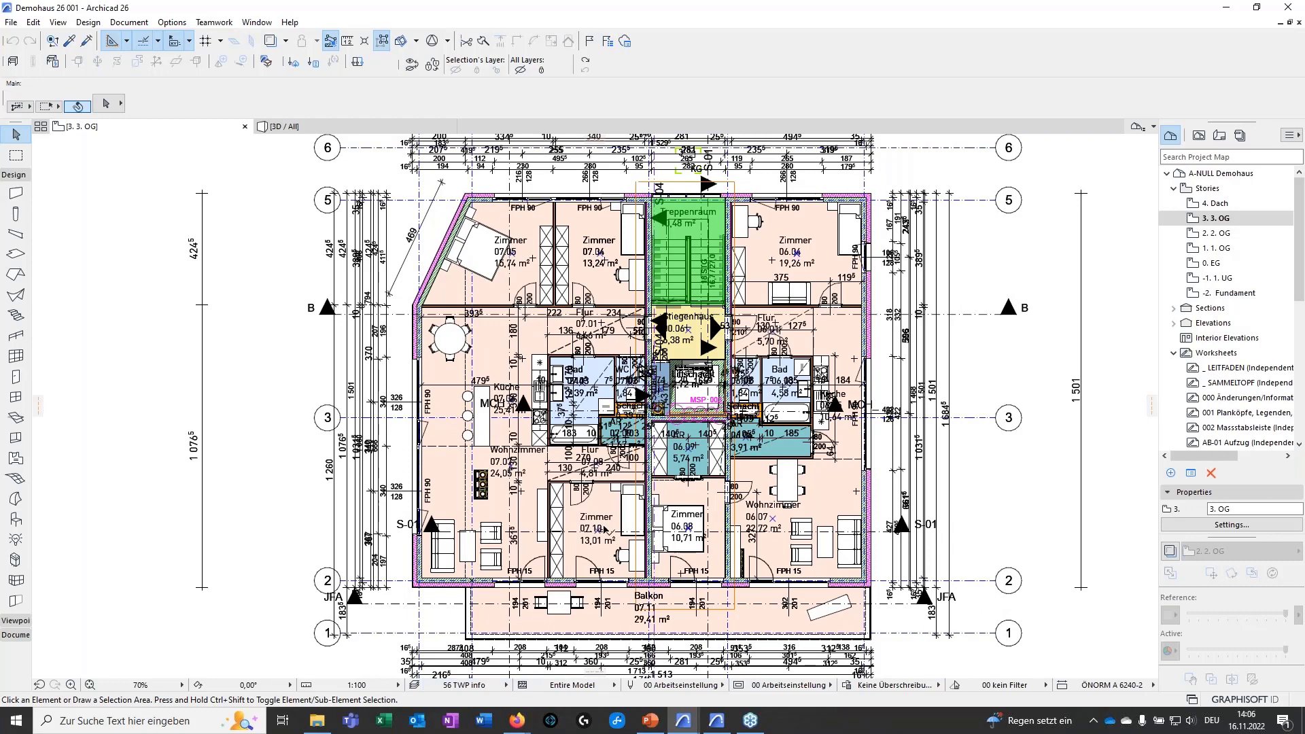
pyautogui.moveTo(646, 518); pyautogui.dragTo(628, 548, button='middle')
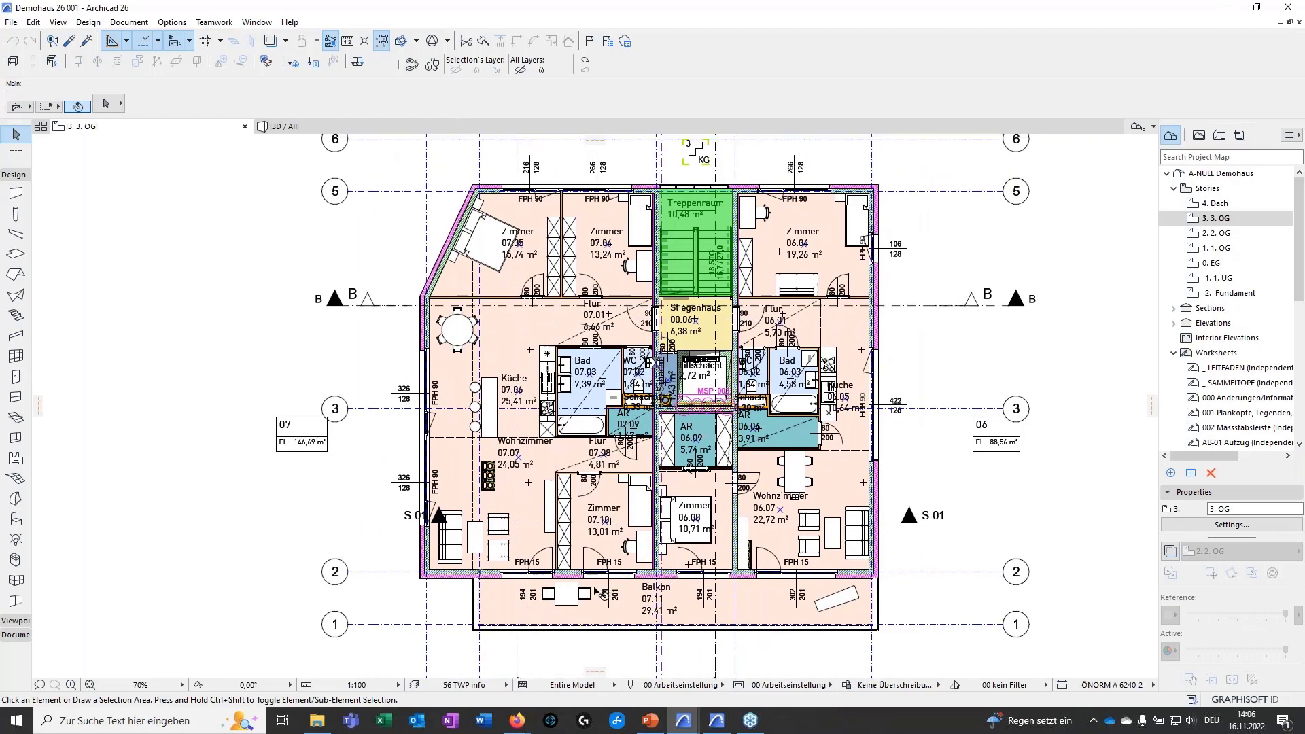
pyautogui.moveTo(562, 431); pyautogui.dragTo(550, 463, button='middle')
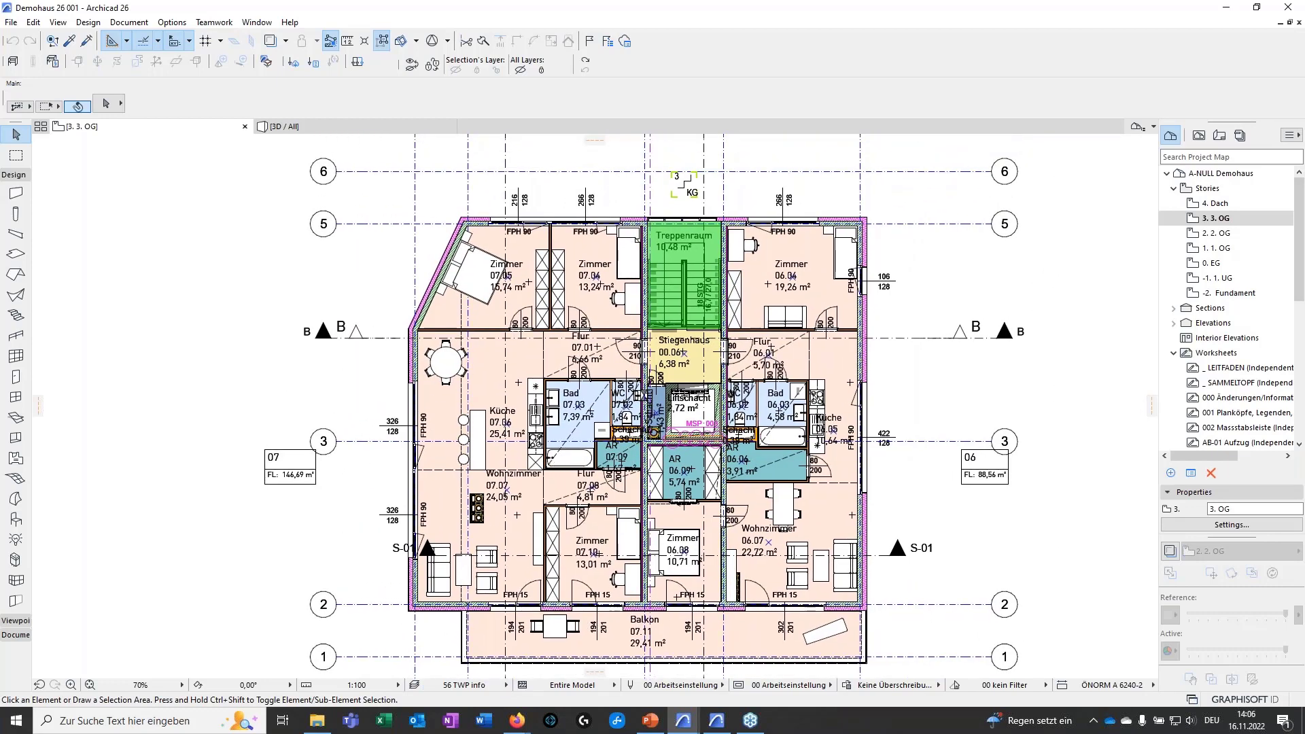
# Hide the 510 Moeblierung layer by way of the round dining table in the kitchen.
pyautogui.scroll(7, 452, 344)
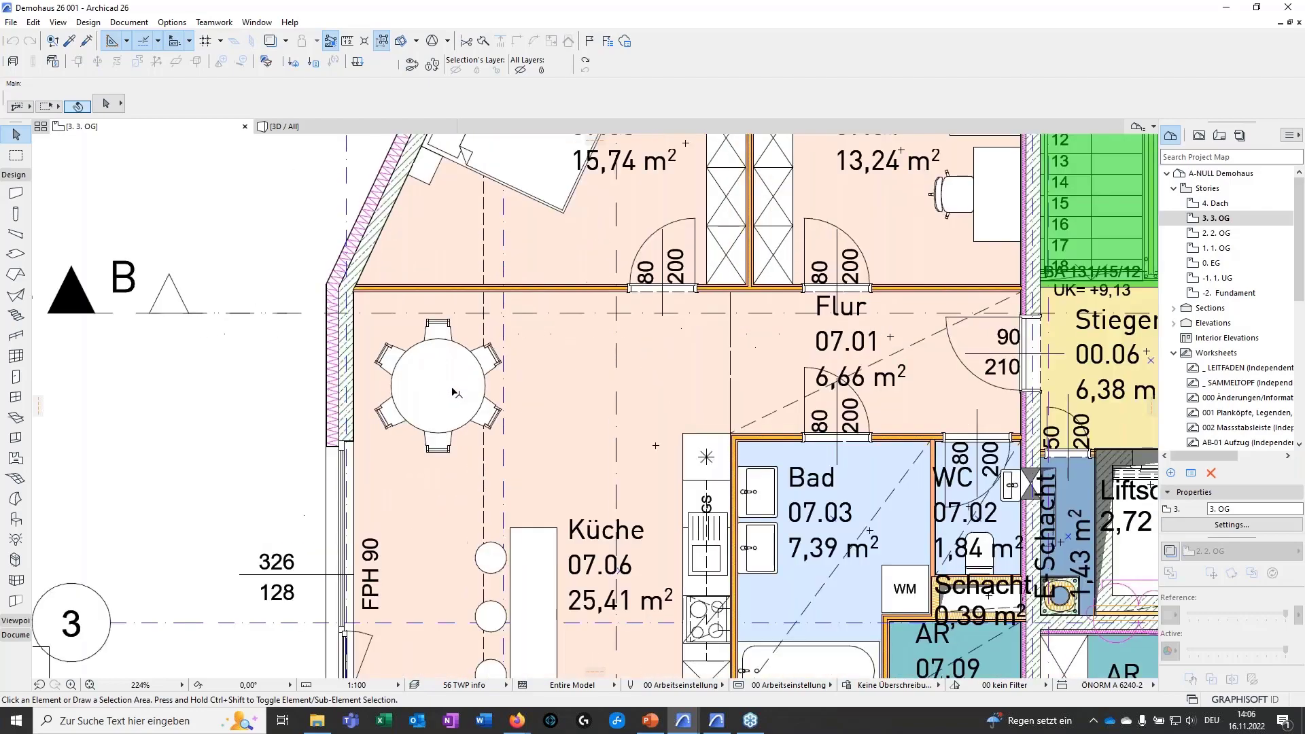
pyautogui.click(445, 362)
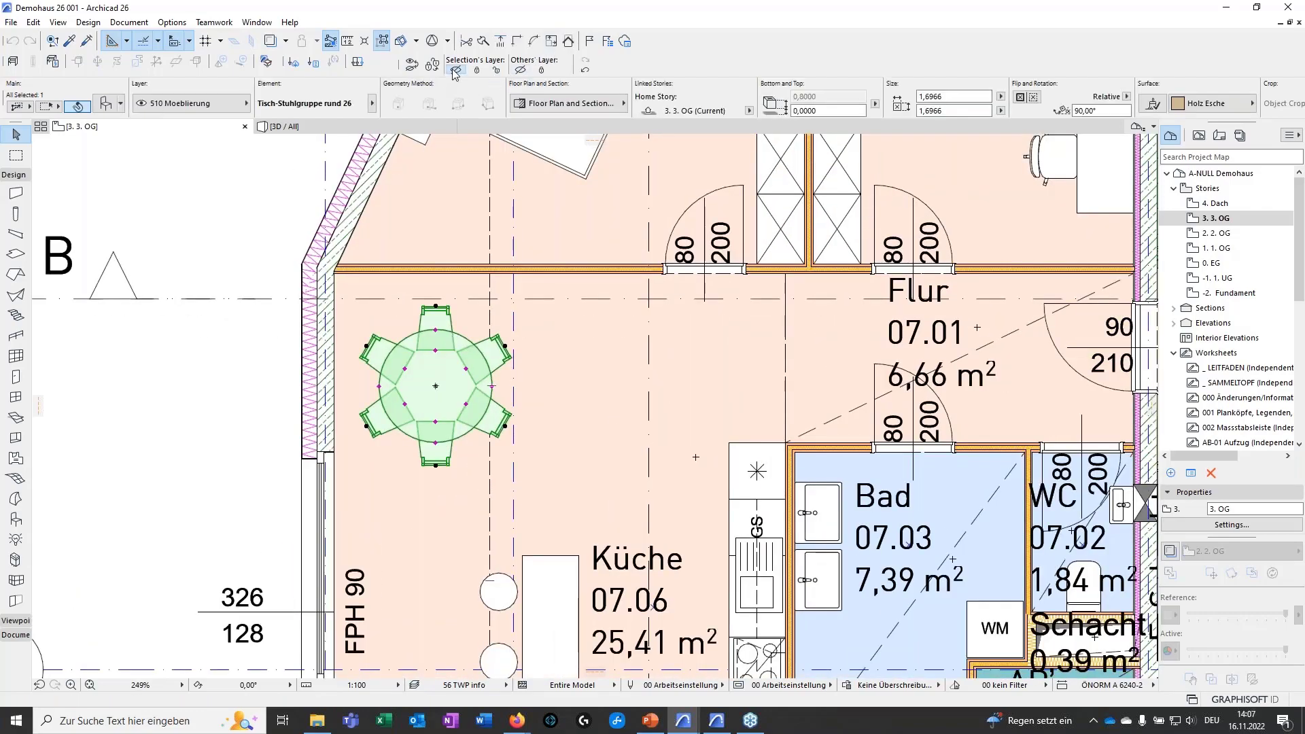
pyautogui.press('Escape')
pyautogui.moveTo(441, 490); pyautogui.dragTo(261, 309, button='middle')
pyautogui.scroll(-3, 550, 541)
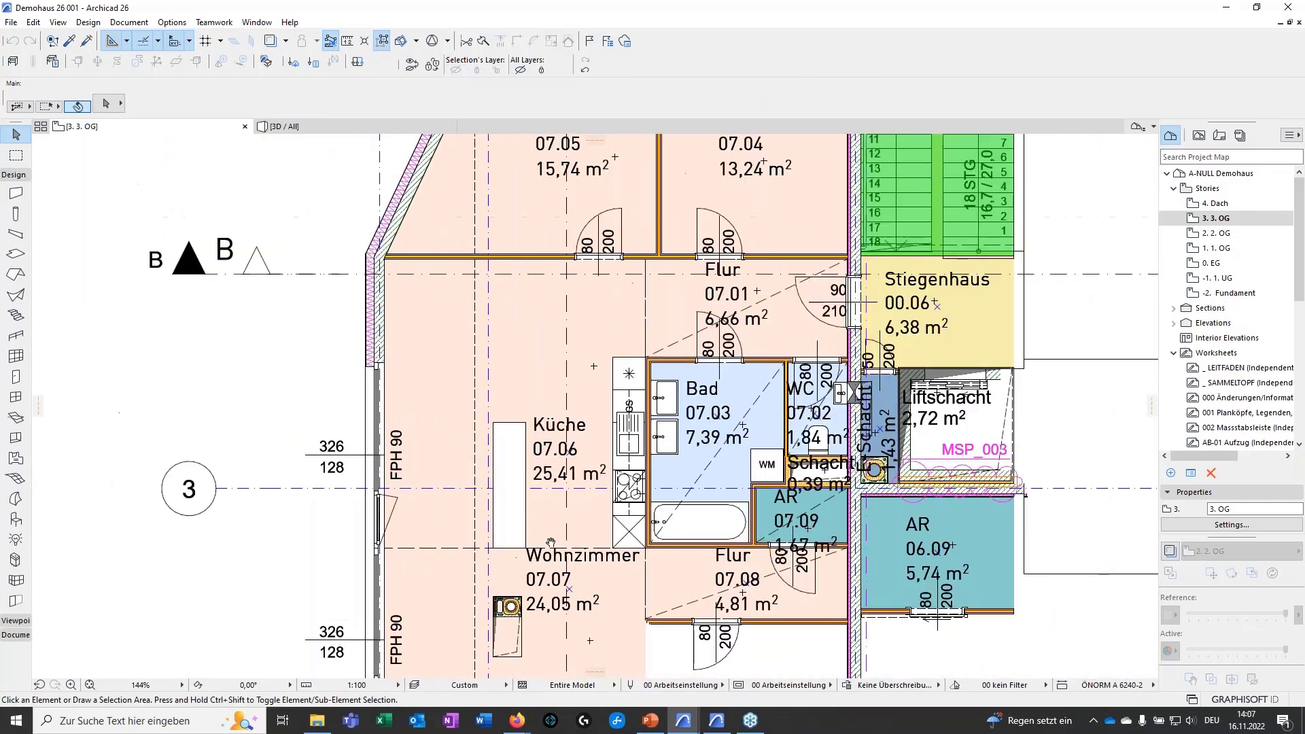
pyautogui.moveTo(550, 542); pyautogui.dragTo(556, 553, button='middle')
pyautogui.hotkey('ctrl', 'a')
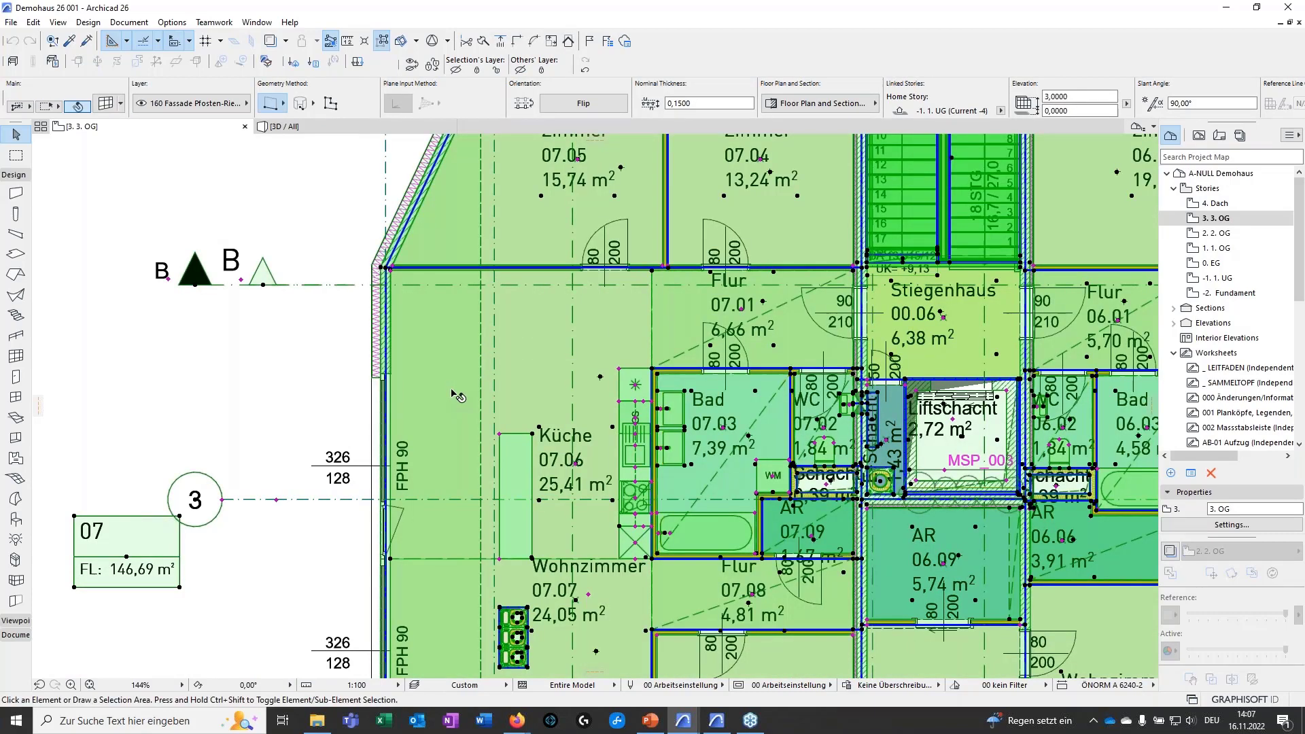
pyautogui.press('Escape')
pyautogui.hotkey('ctrl', 'a')
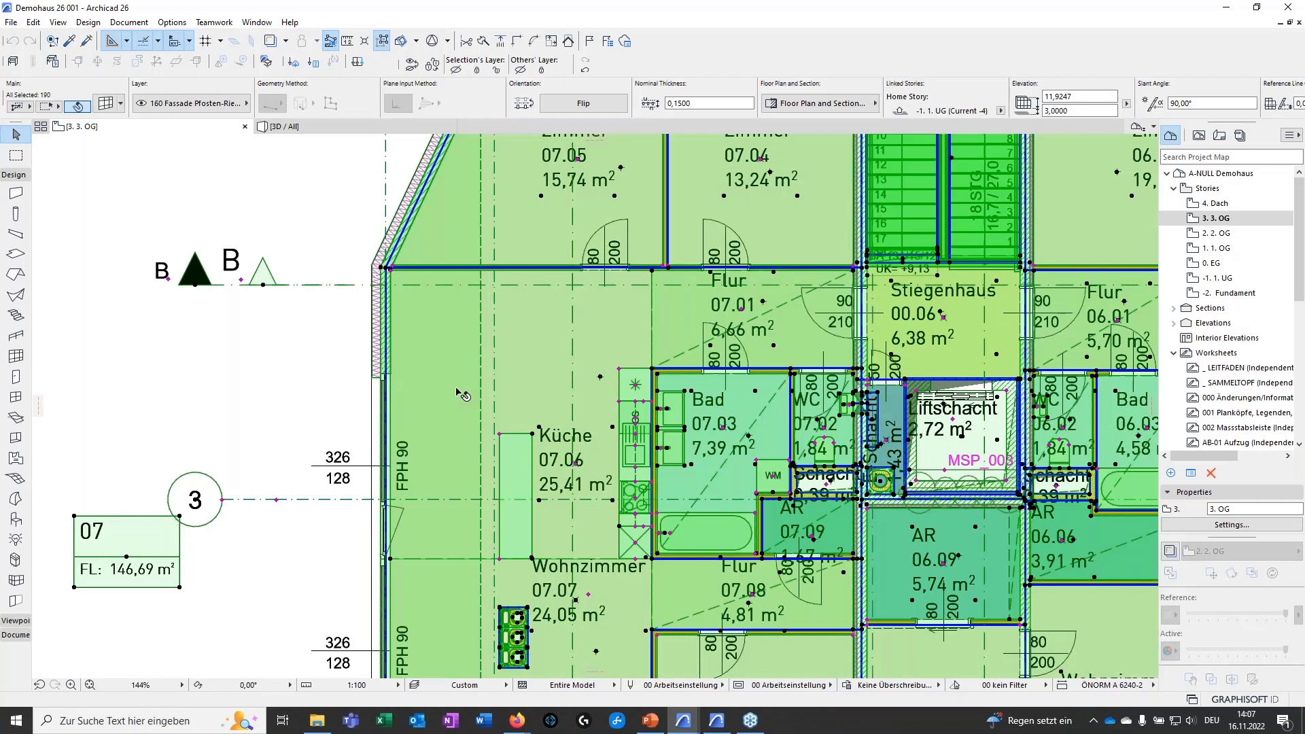
pyautogui.press('Escape')
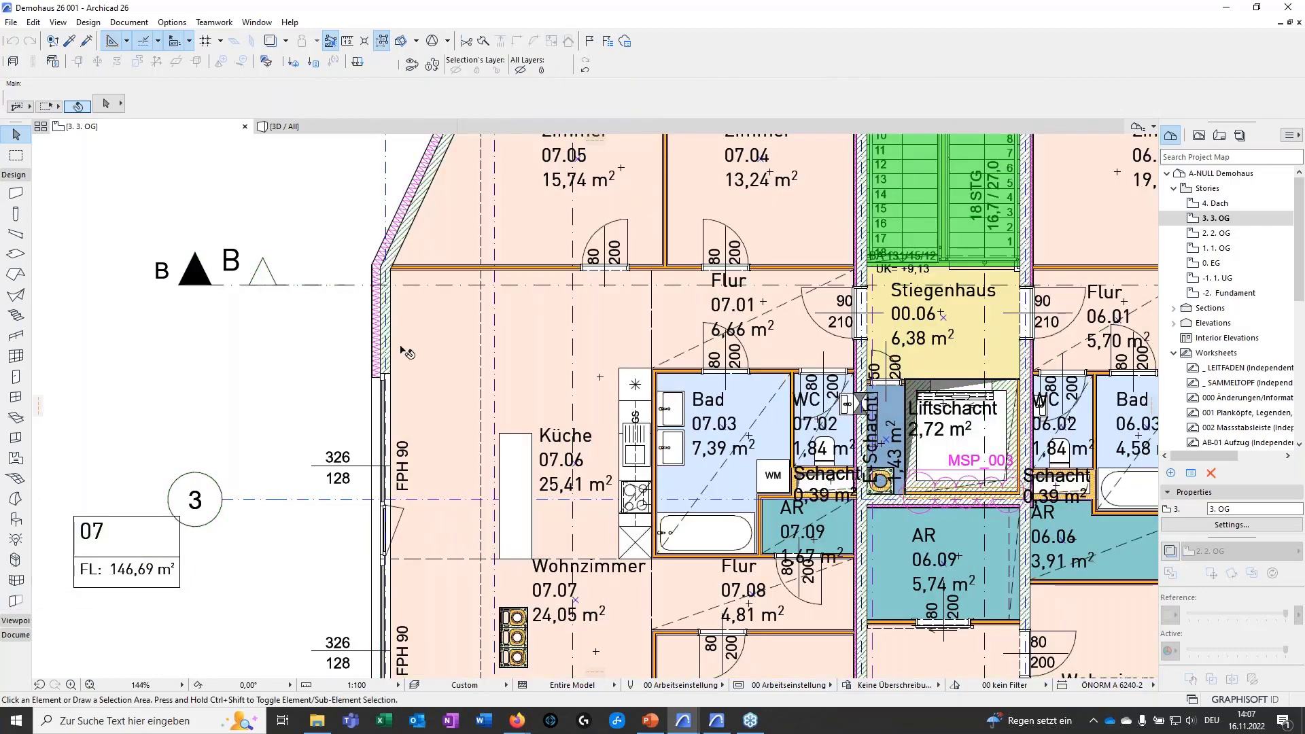
# Hide the room zone layer by way of the Küche 07.06 zone.
pyautogui.press('Tab')
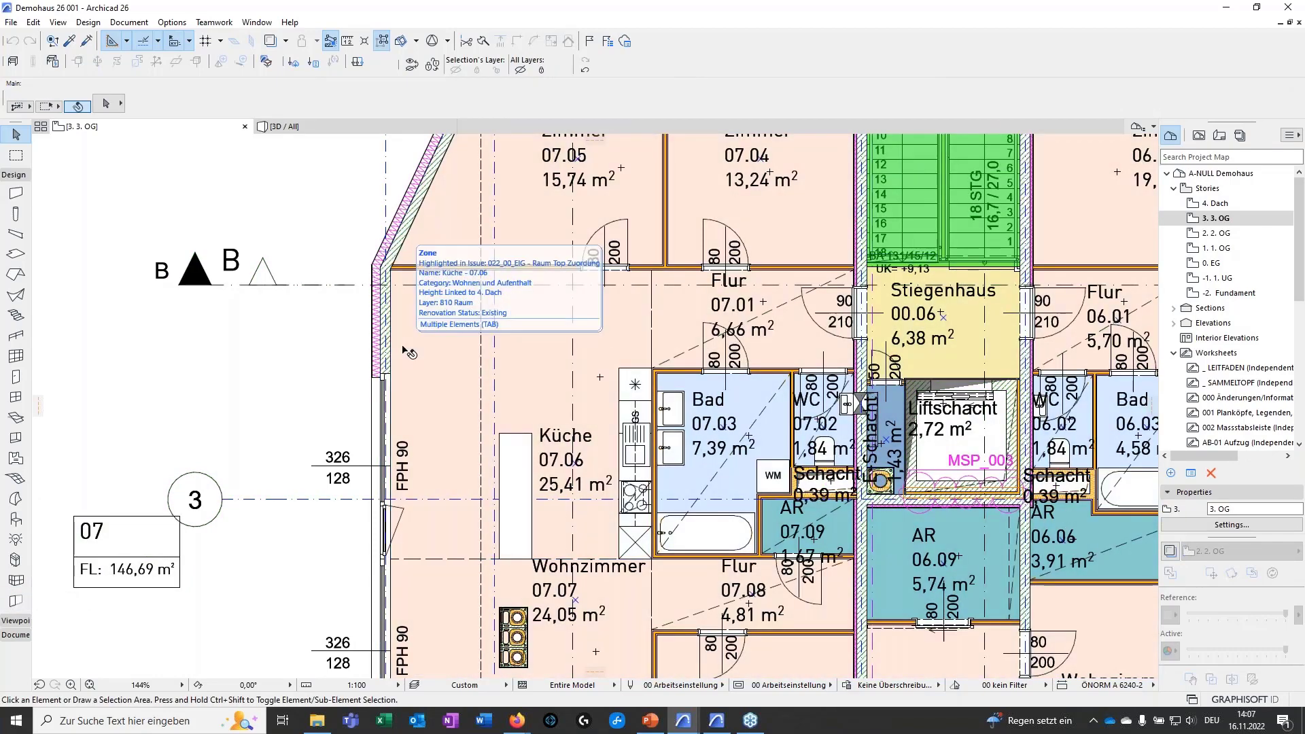
pyautogui.click(408, 352)
pyautogui.click(455, 71)
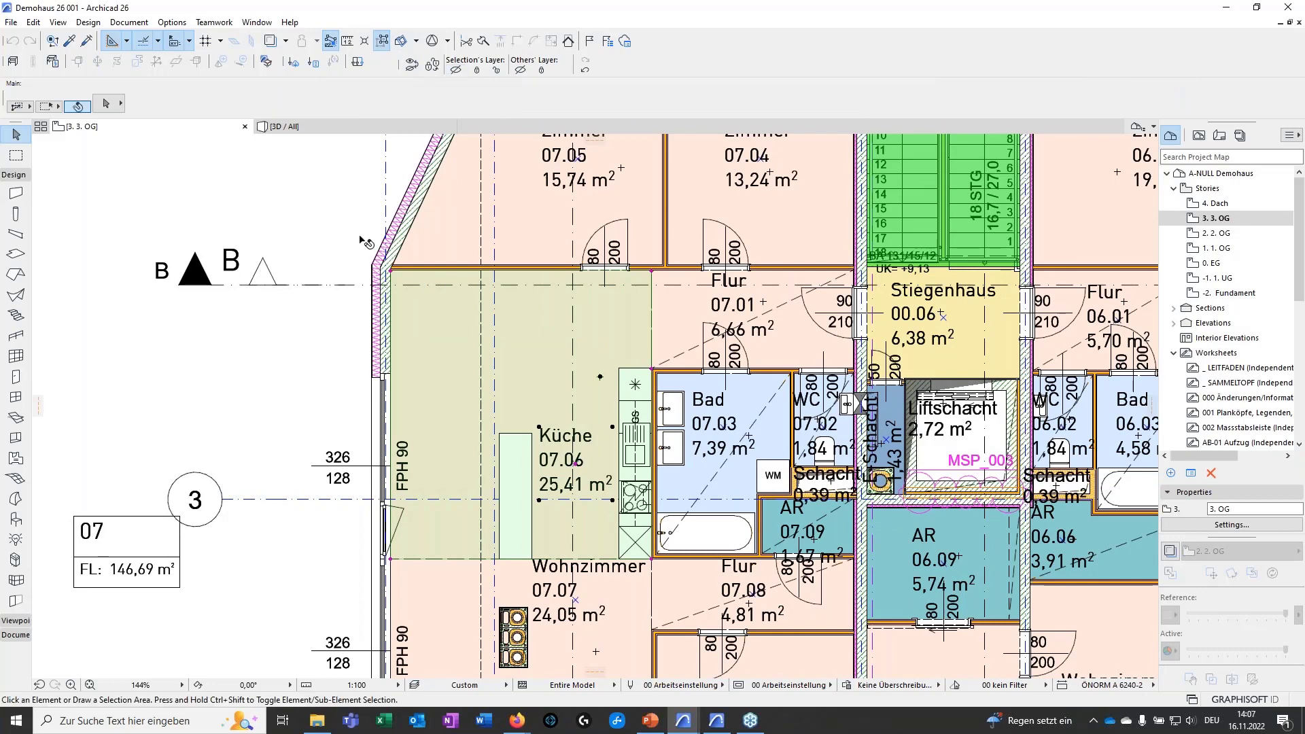
pyautogui.scroll(-5, 542, 405)
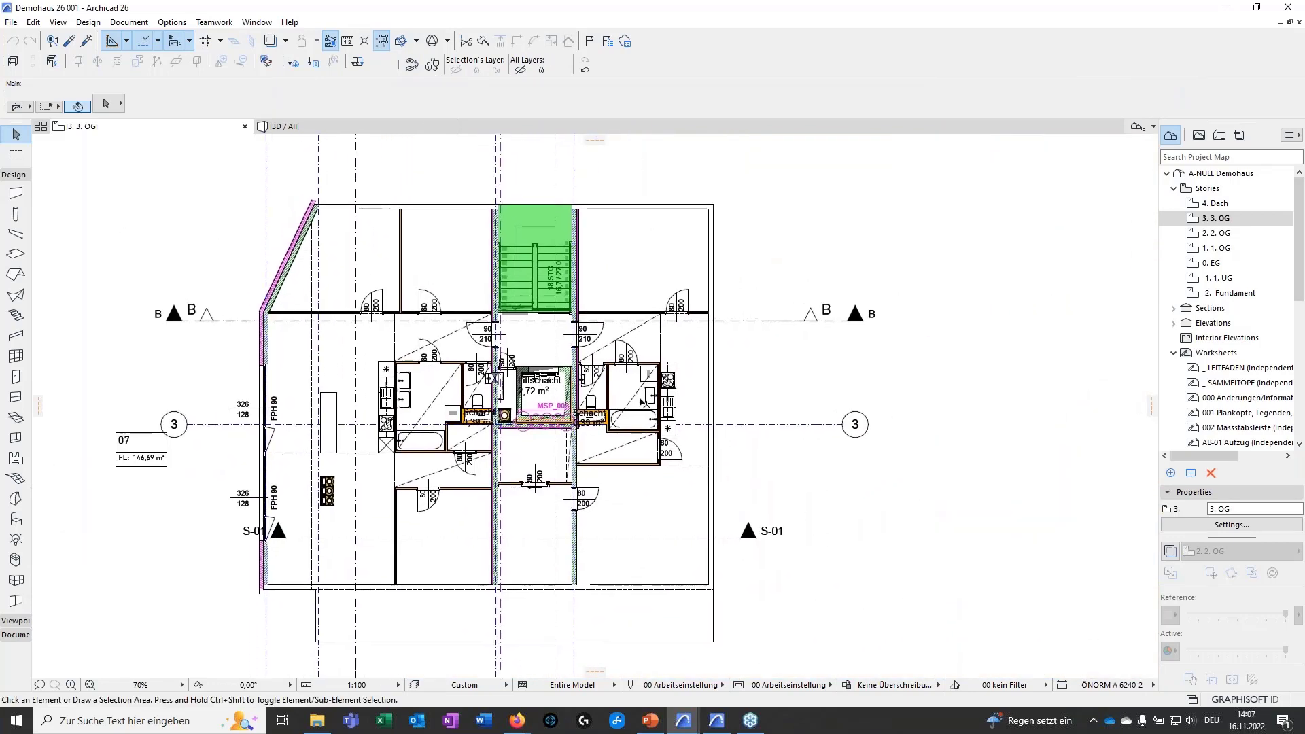
pyautogui.moveTo(476, 543); pyautogui.dragTo(584, 551, button='middle')
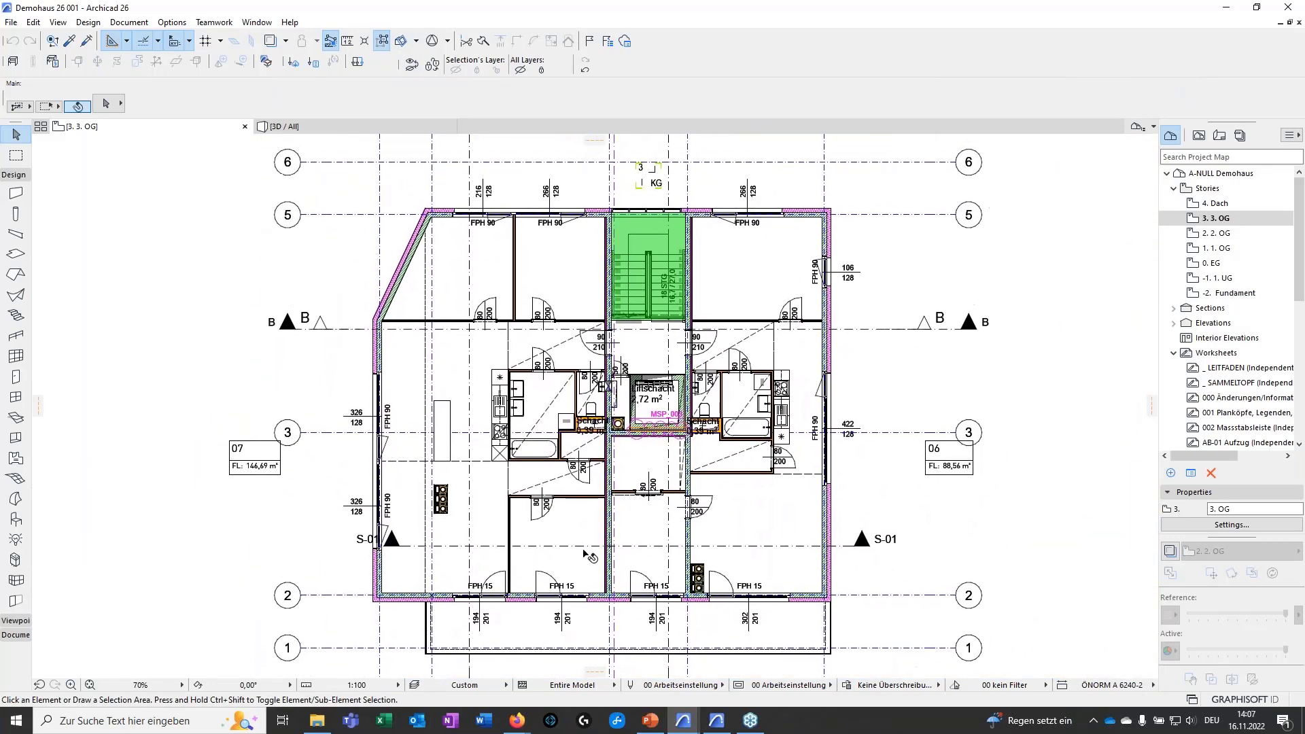
# Show the 2. OG story as trace reference beneath the 3. OG plan and compare the walls of both stories.
pyautogui.rightClick(1250, 233)
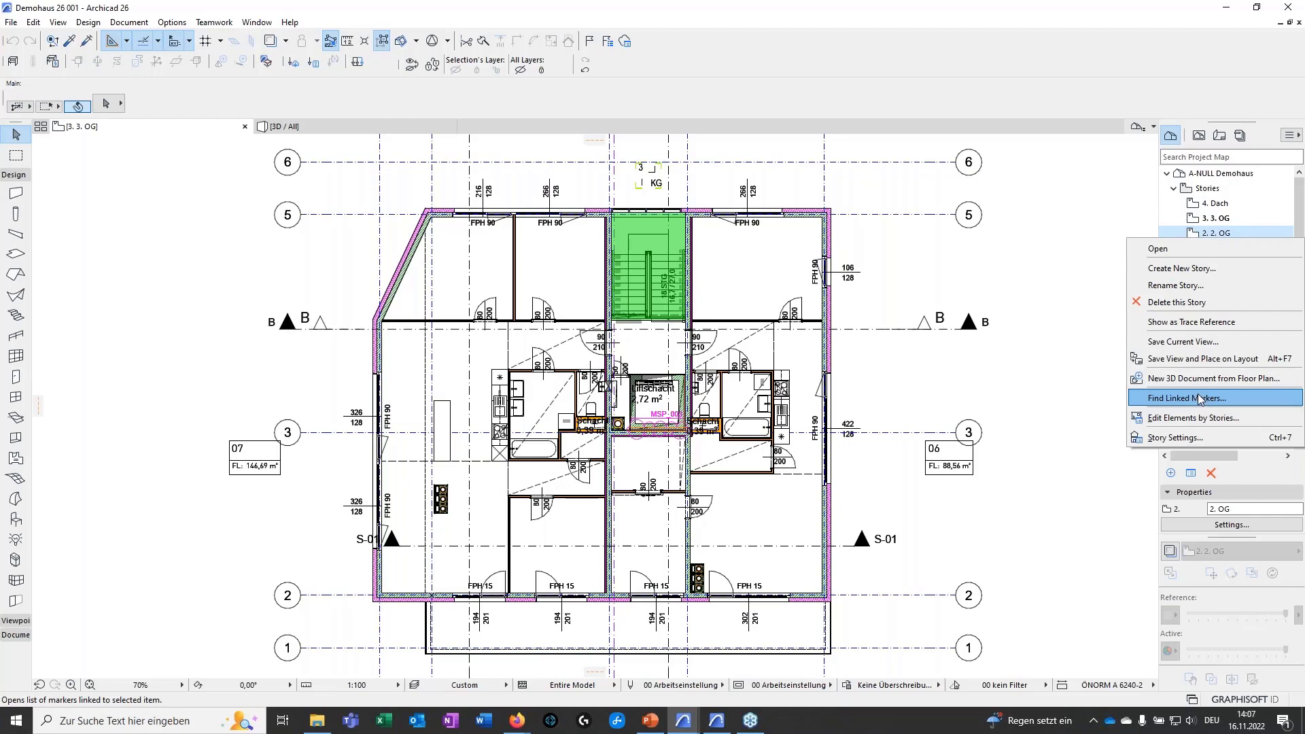
pyautogui.click(1191, 322)
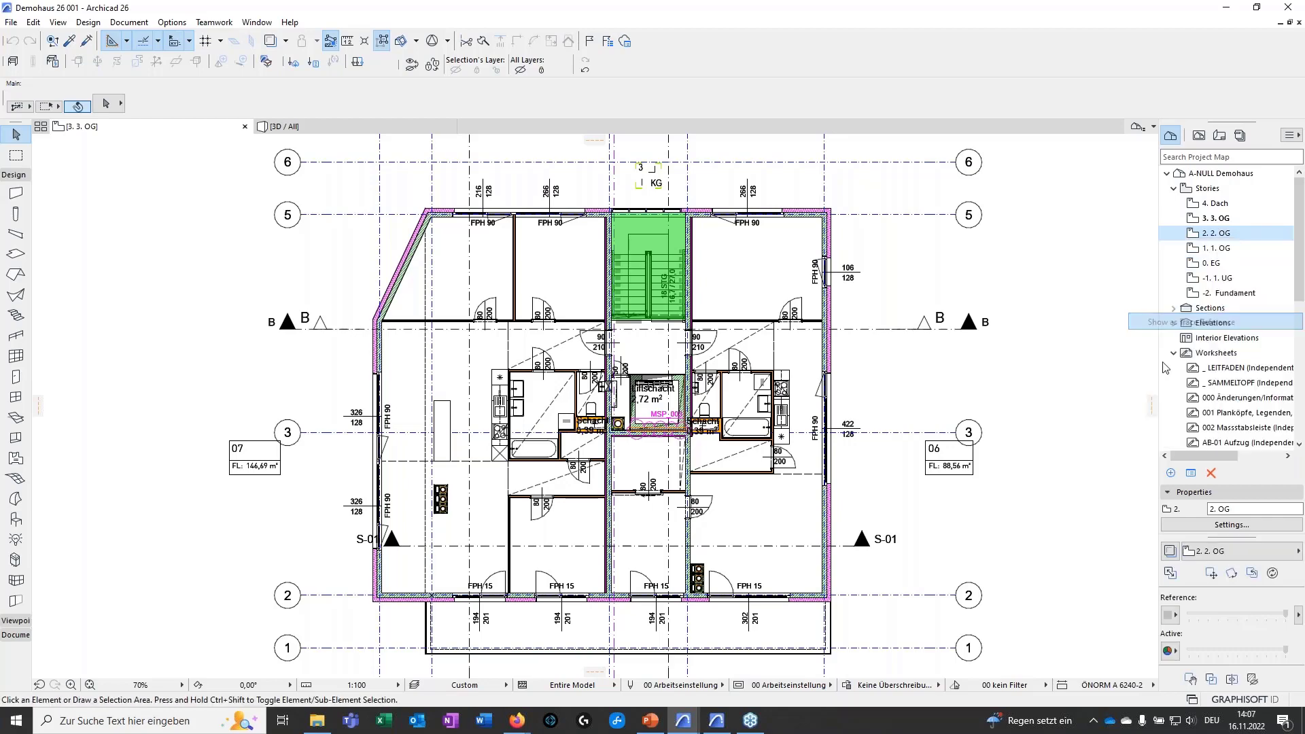
pyautogui.scroll(3, 700, 482)
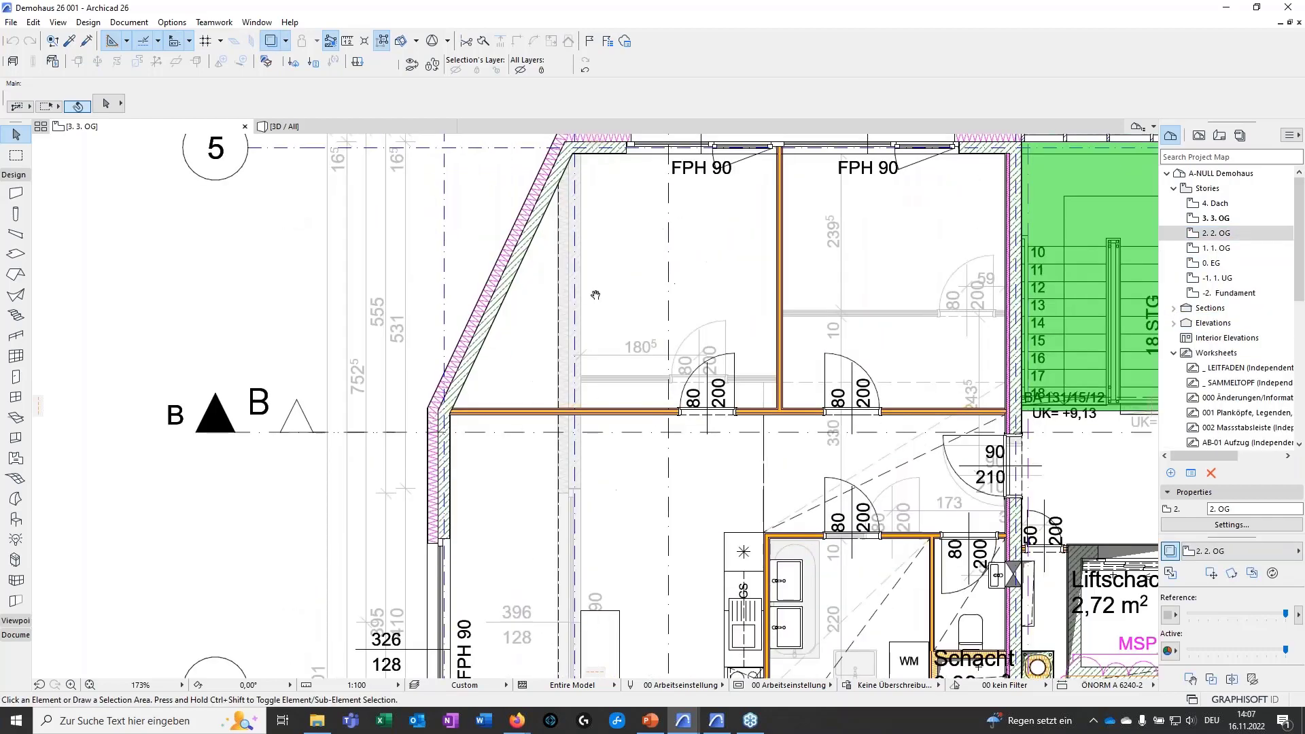
pyautogui.scroll(-2, 760, 478)
pyautogui.moveTo(760, 478); pyautogui.dragTo(627, 370, button='middle')
pyautogui.scroll(-1, 628, 370)
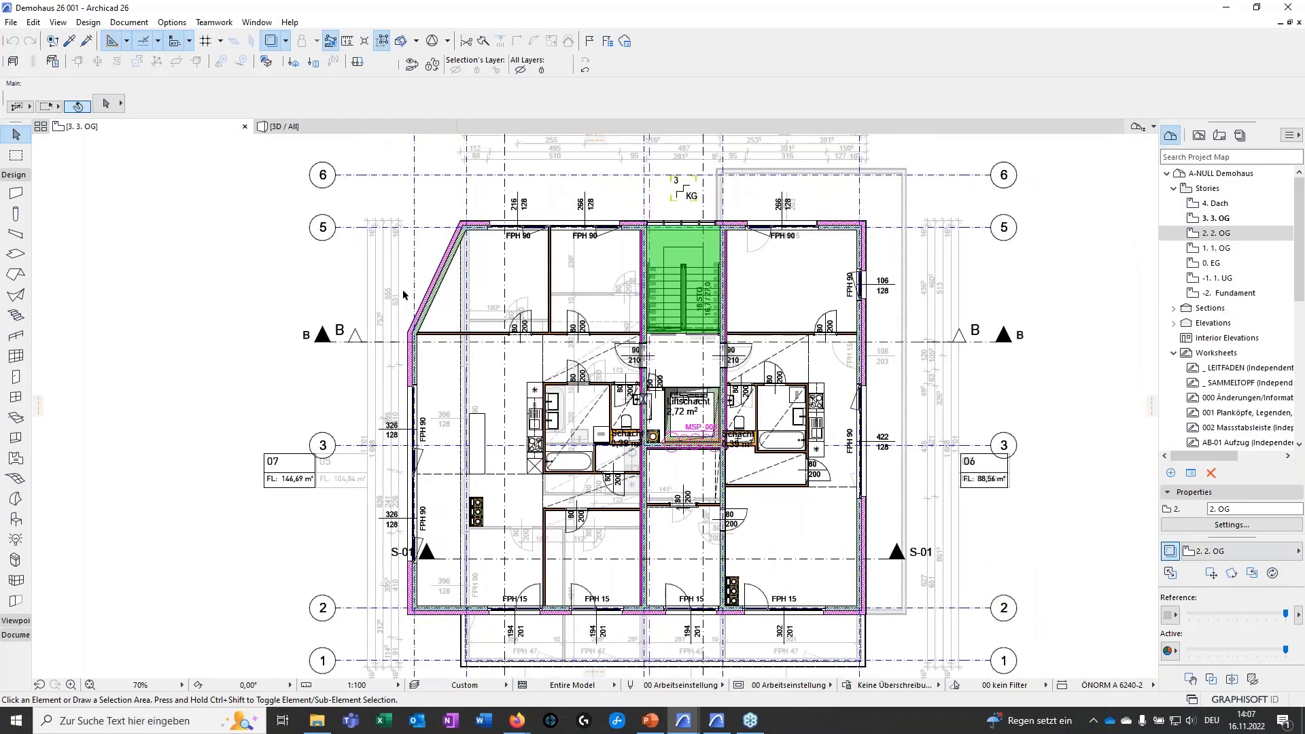
# Switch to the 3D view of the whole building and look at it from the side with the low annex.
pyautogui.moveTo(282, 126)
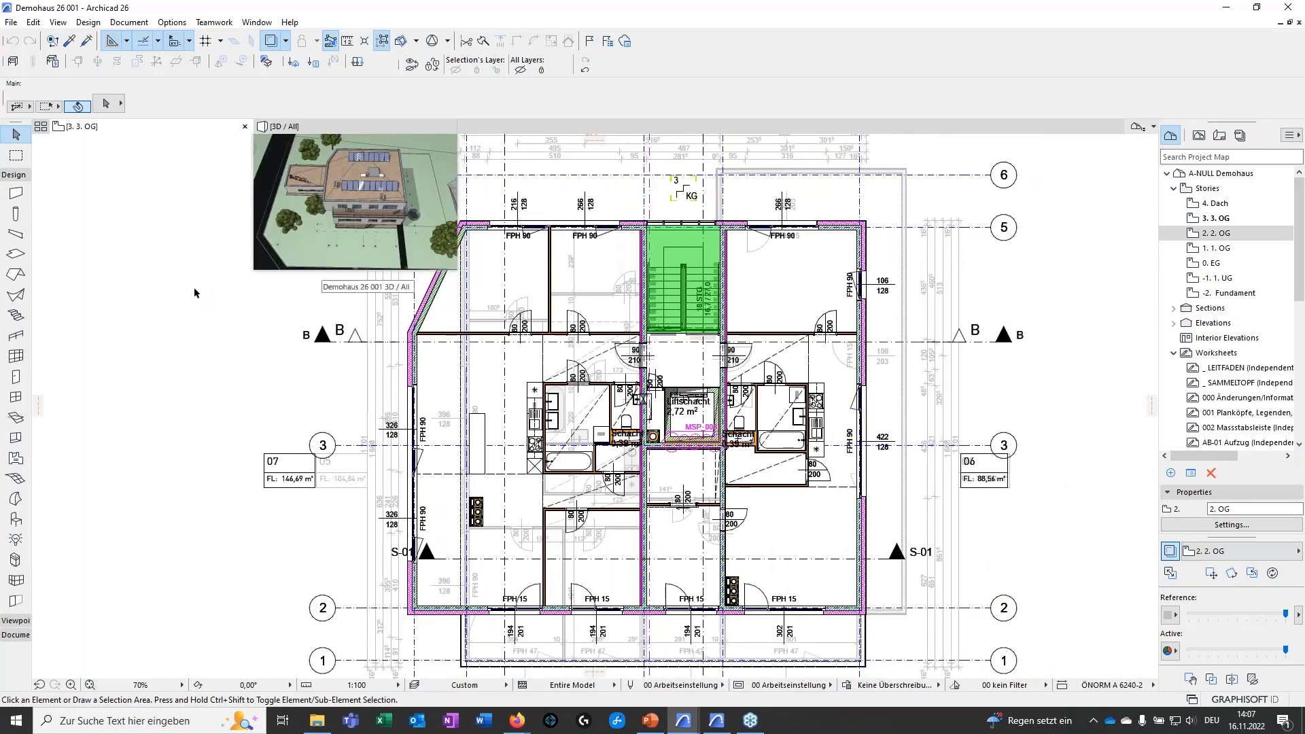
pyautogui.click(312, 133)
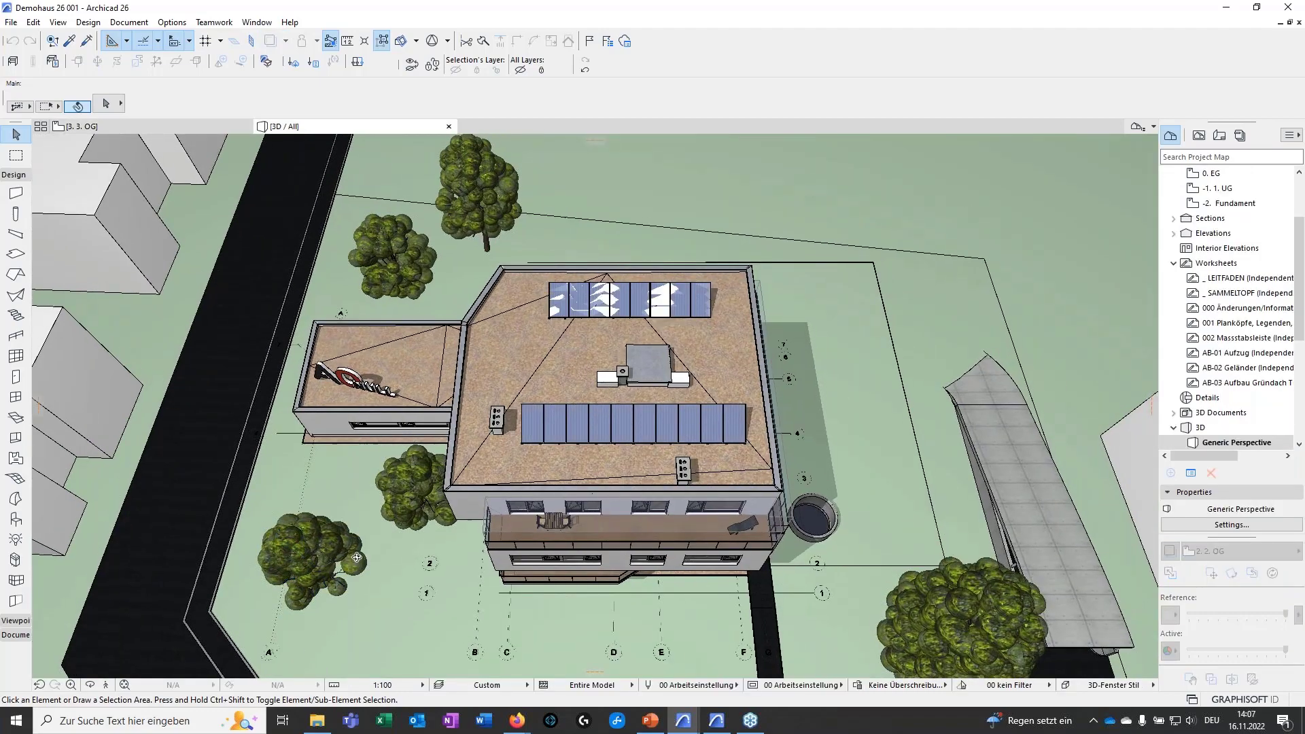
pyautogui.moveTo(357, 558); pyautogui.dragTo(654, 342)
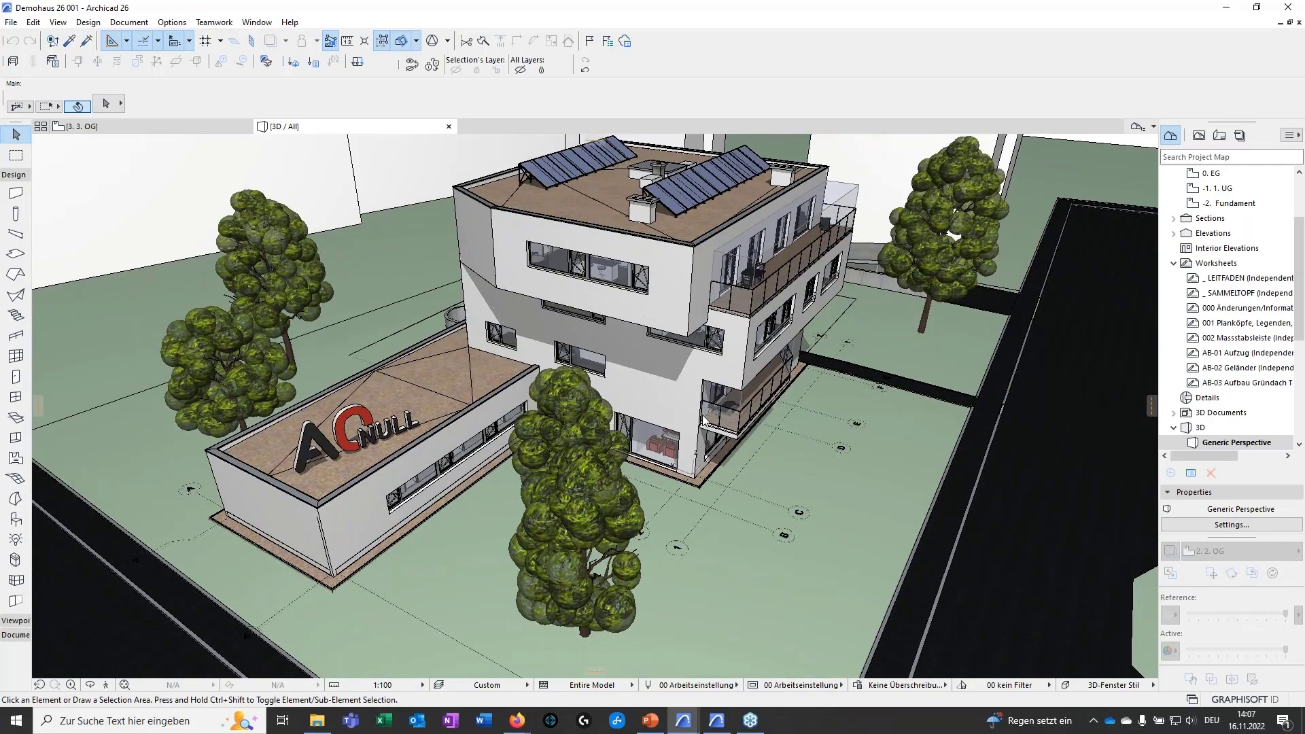
# Cut the 3D model with a vertical plane through the building and a horizontal plane through the top story to expose the interior.
pyautogui.moveTo(710, 433); pyautogui.dragTo(401, 340)
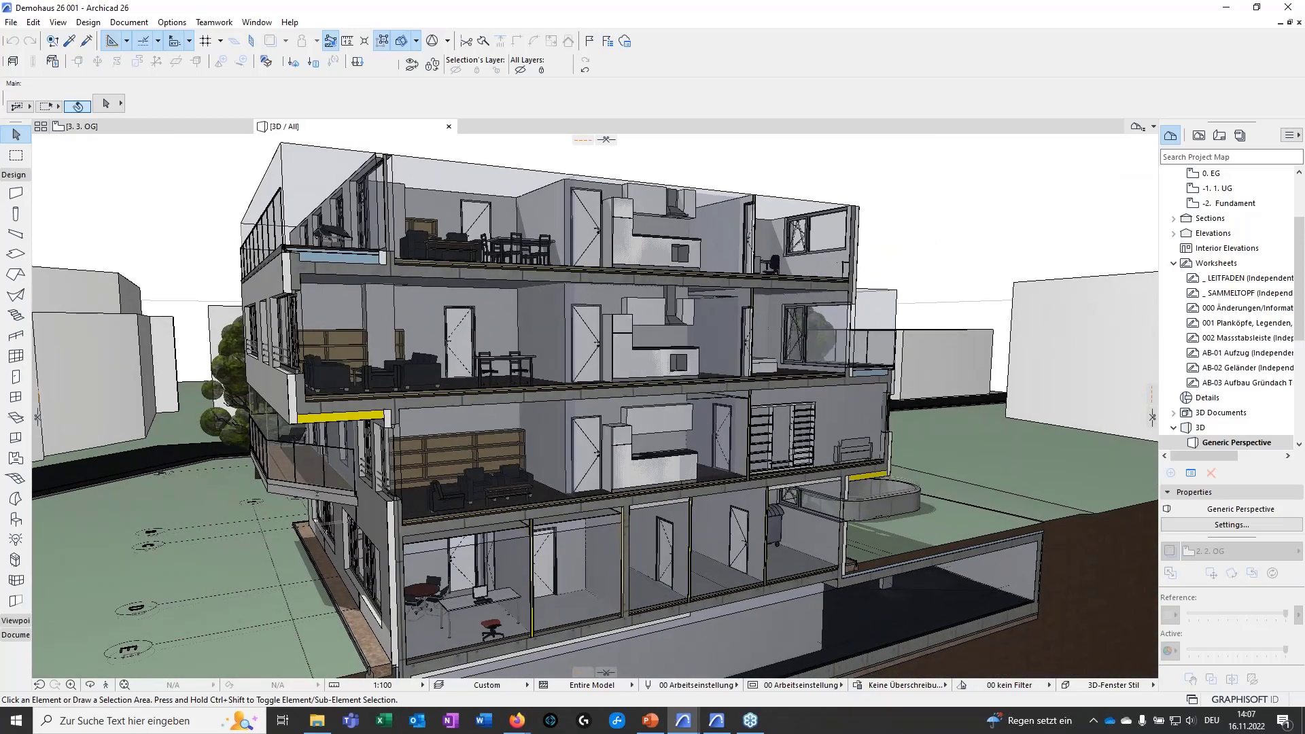
pyautogui.moveTo(644, 620); pyautogui.dragTo(382, 321)
pyautogui.scroll(5, 523, 442)
pyautogui.scroll(-5, 383, 321)
pyautogui.scroll(2, 642, 394)
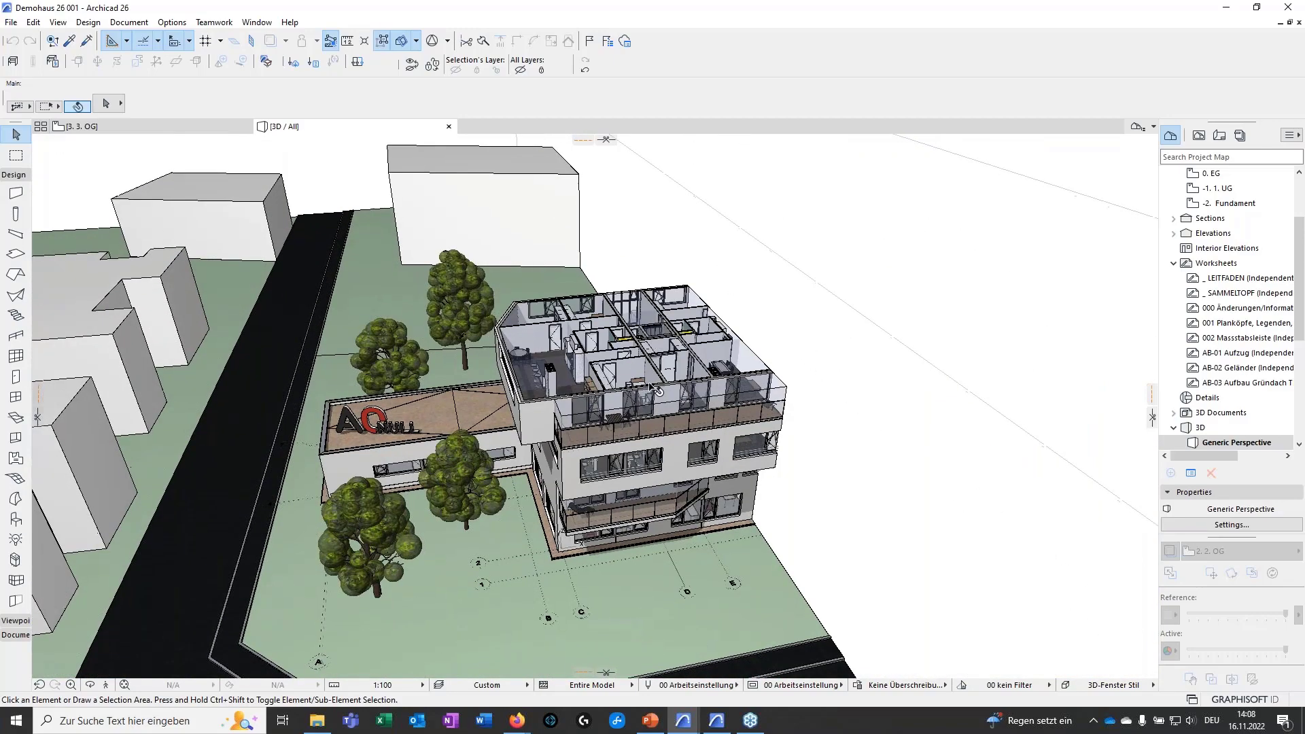
# Turn off the 3D cutaway and limit the structure display of the model to the core of load-bearing elements.
pyautogui.keyDown('shift'); pyautogui.moveTo(843, 432); pyautogui.dragTo(908, 380, button='middle'); pyautogui.keyUp('shift')
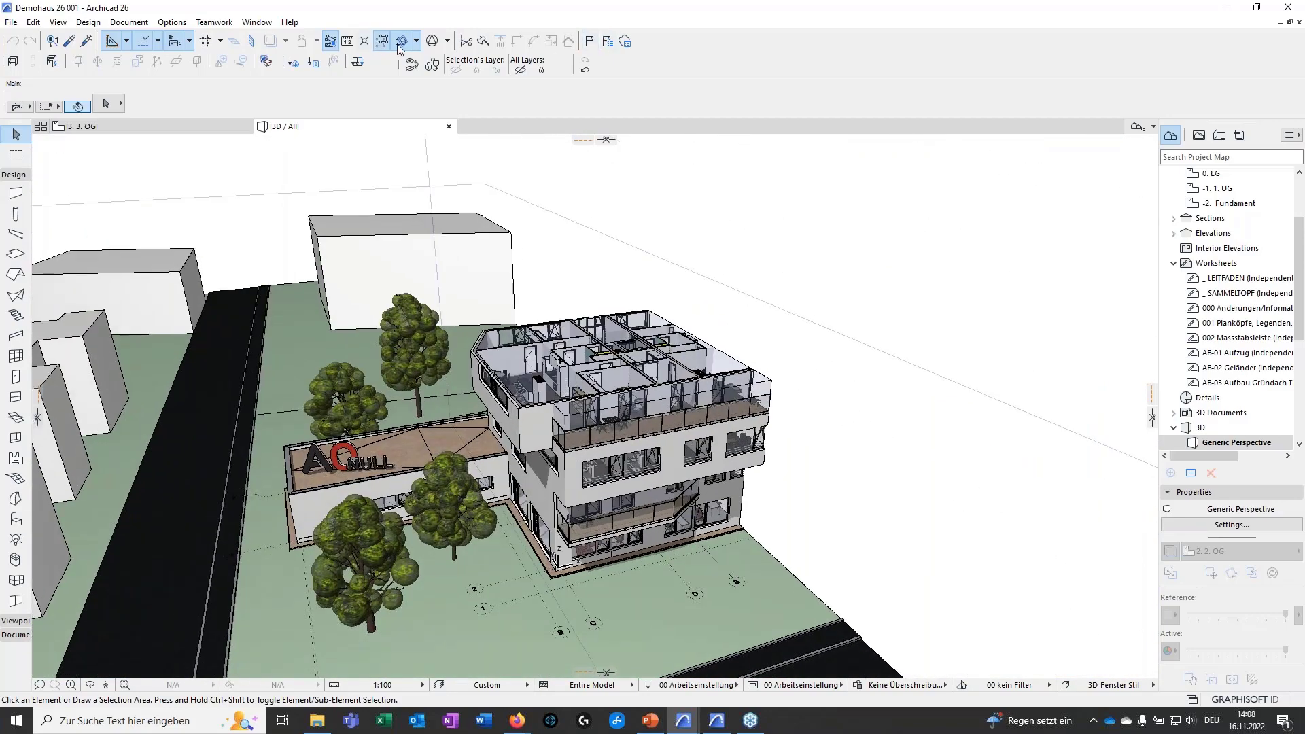
pyautogui.click(401, 41)
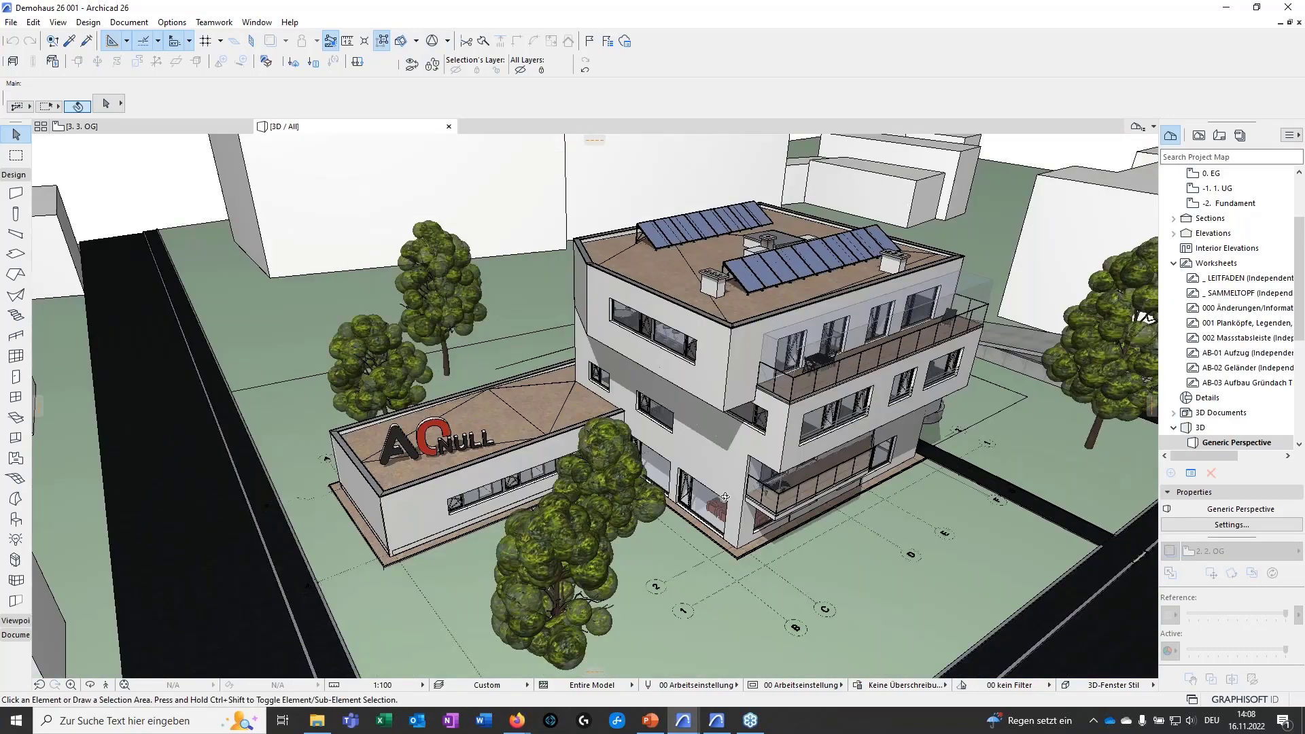
pyautogui.click(592, 685)
pyautogui.click(695, 673)
pyautogui.keyDown('shift'); pyautogui.moveTo(670, 479); pyautogui.dragTo(618, 493, button='middle'); pyautogui.keyUp('shift')
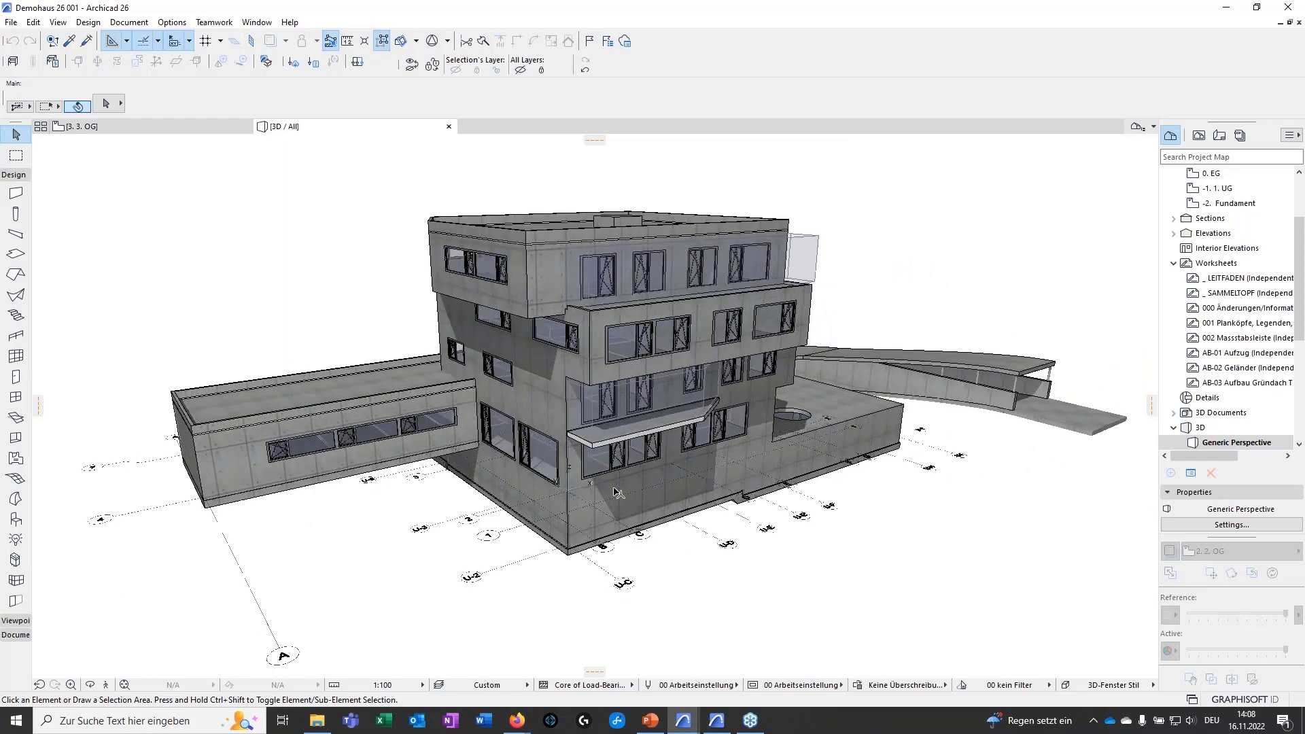
# Exclude the window element type from the Generic Perspective through the filter and cut settings for 3D elements.
pyautogui.scroll(1, 1233, 306)
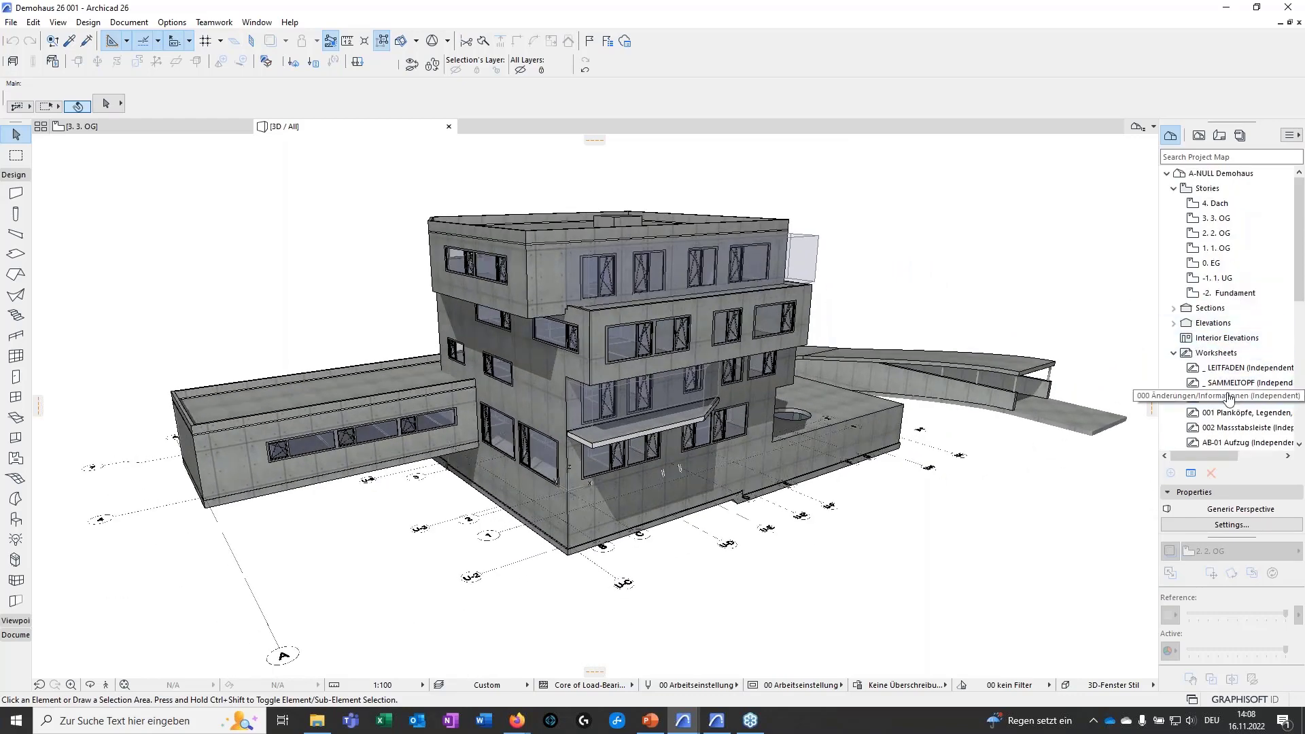
pyautogui.scroll(-1, 1234, 355)
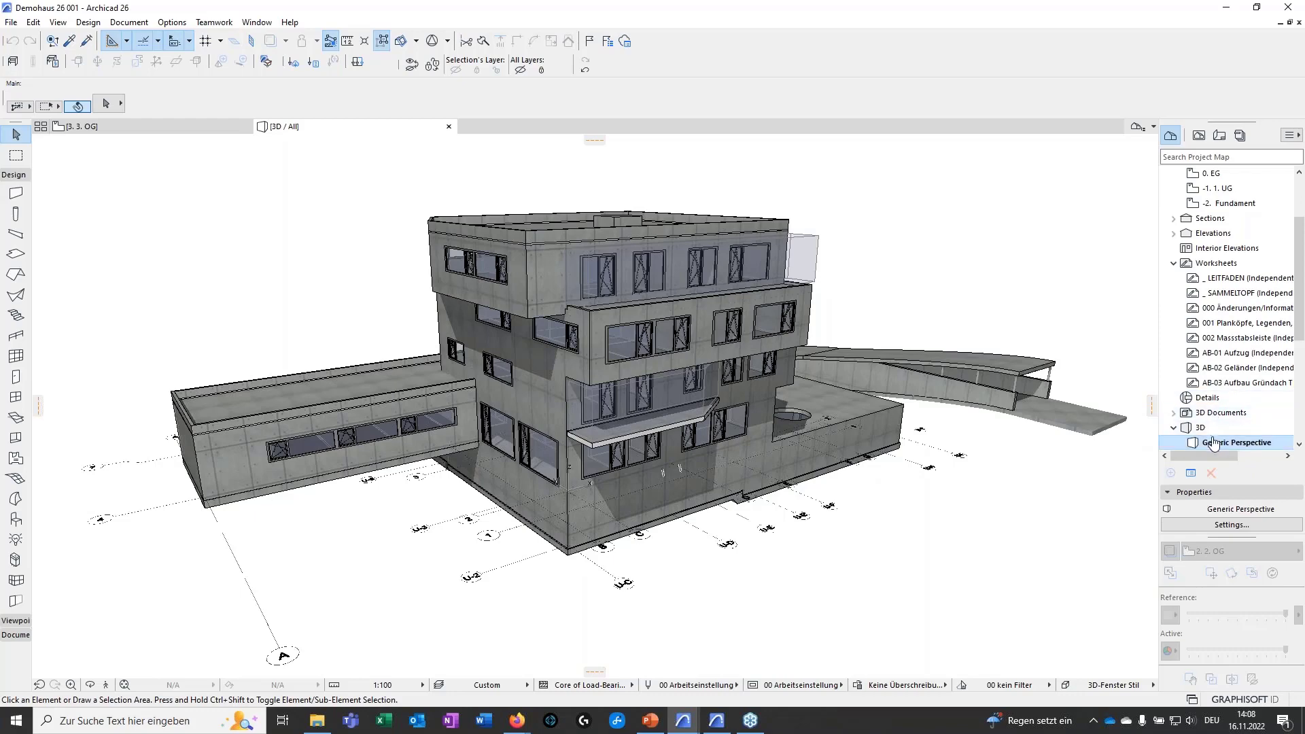
pyautogui.rightClick(1217, 440)
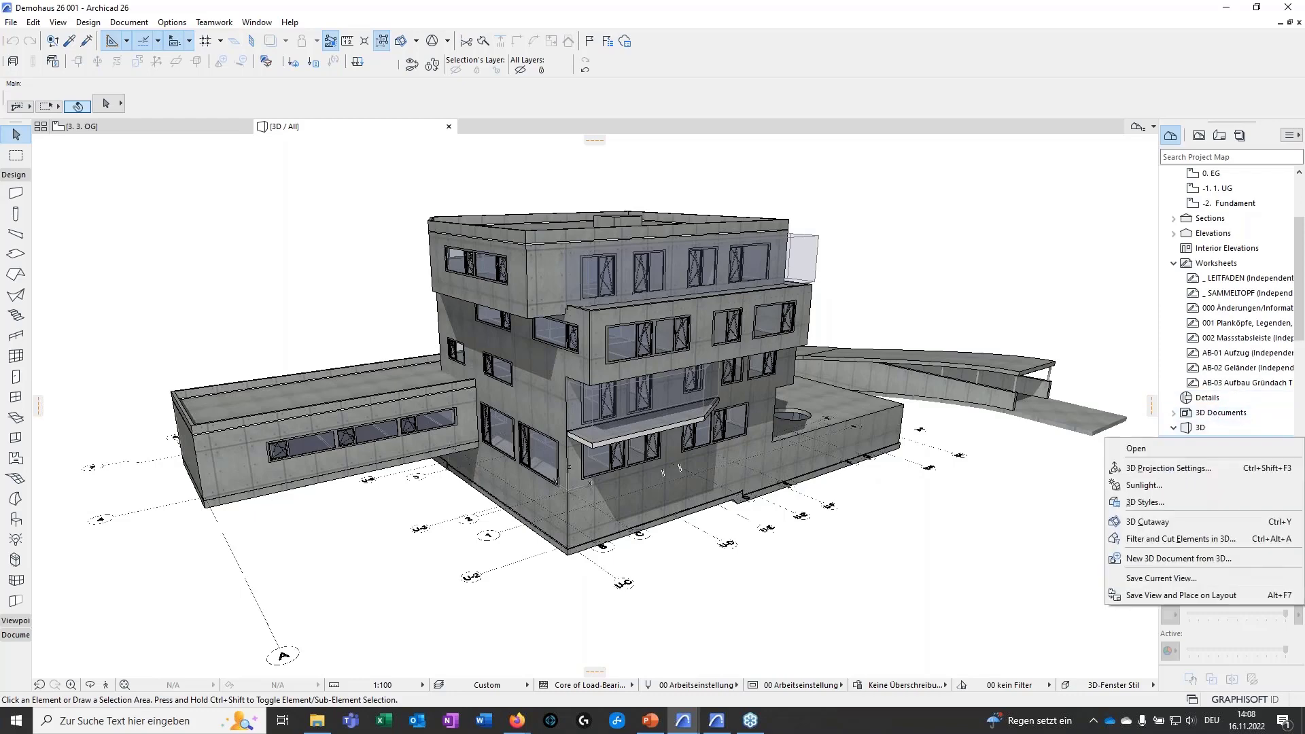
pyautogui.click(1169, 544)
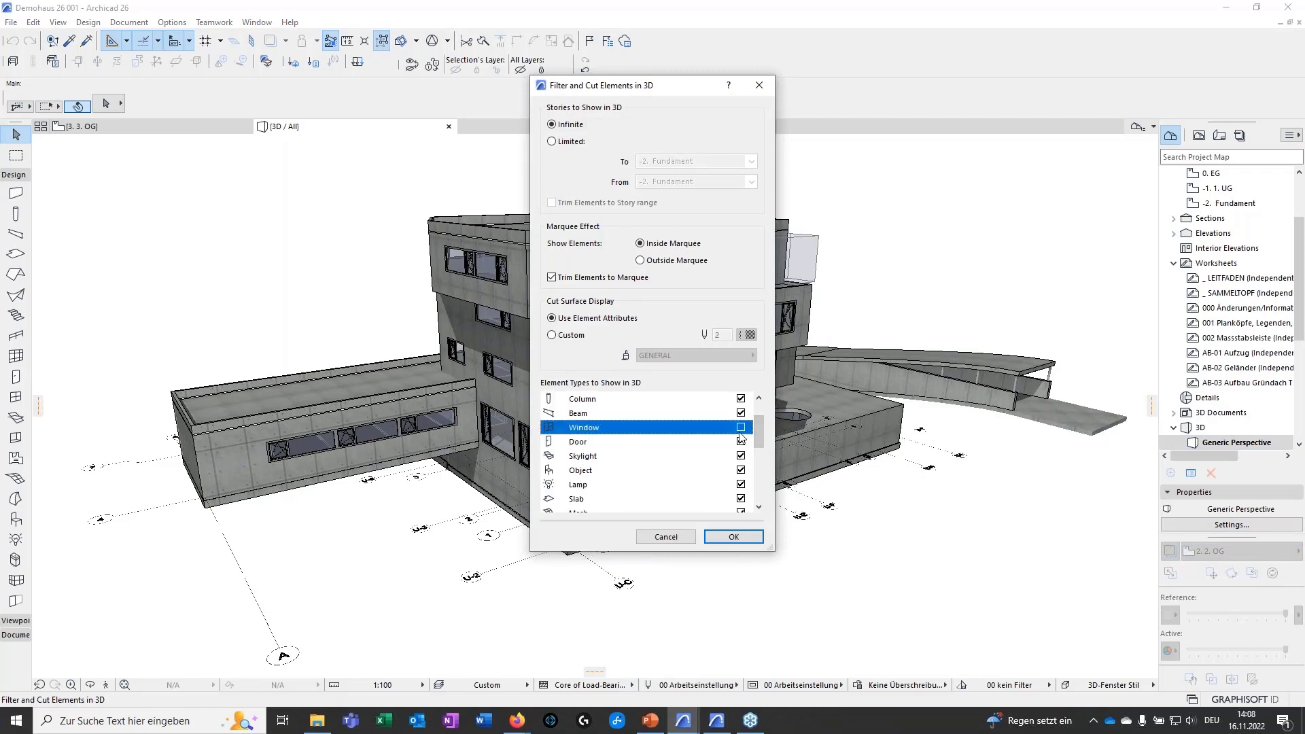
pyautogui.scroll(-2, 745, 452)
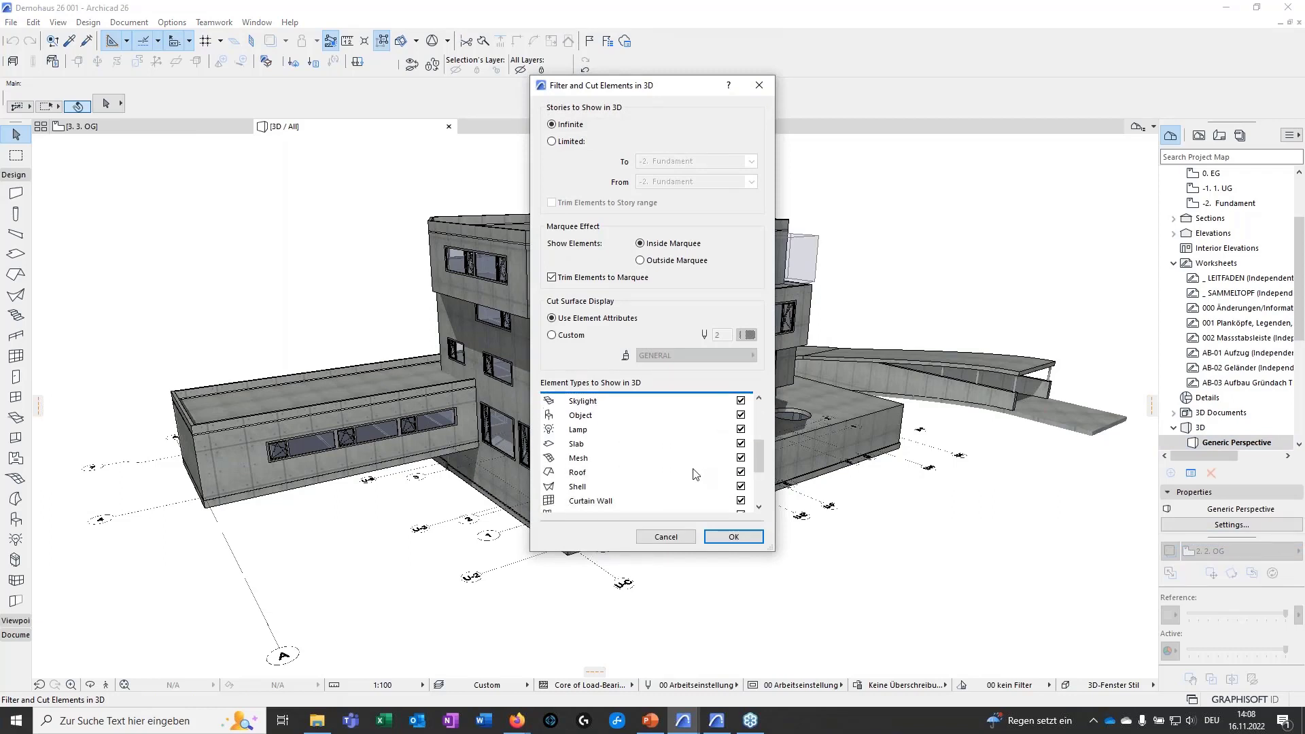
pyautogui.click(741, 470)
pyautogui.click(733, 537)
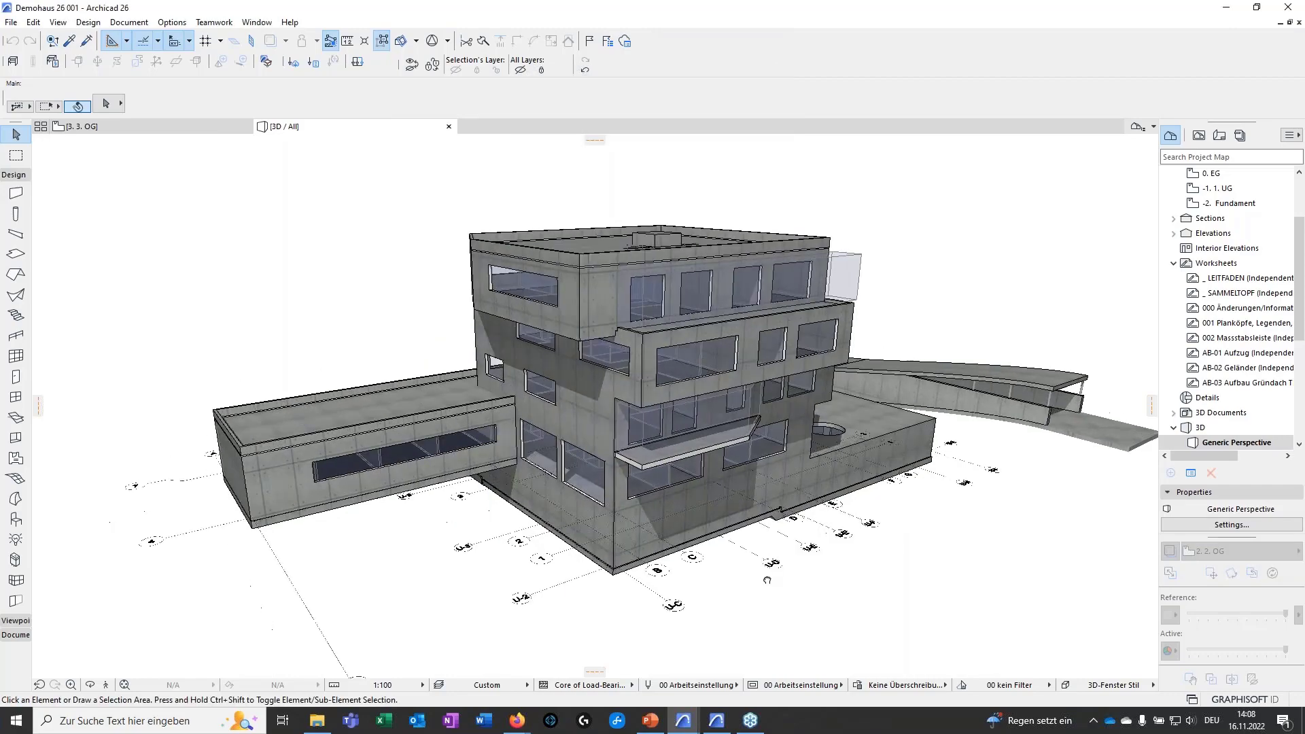
# Examine the bare window openings in the load-bearing facade with the balcony slab.
pyautogui.scroll(10, 879, 498)
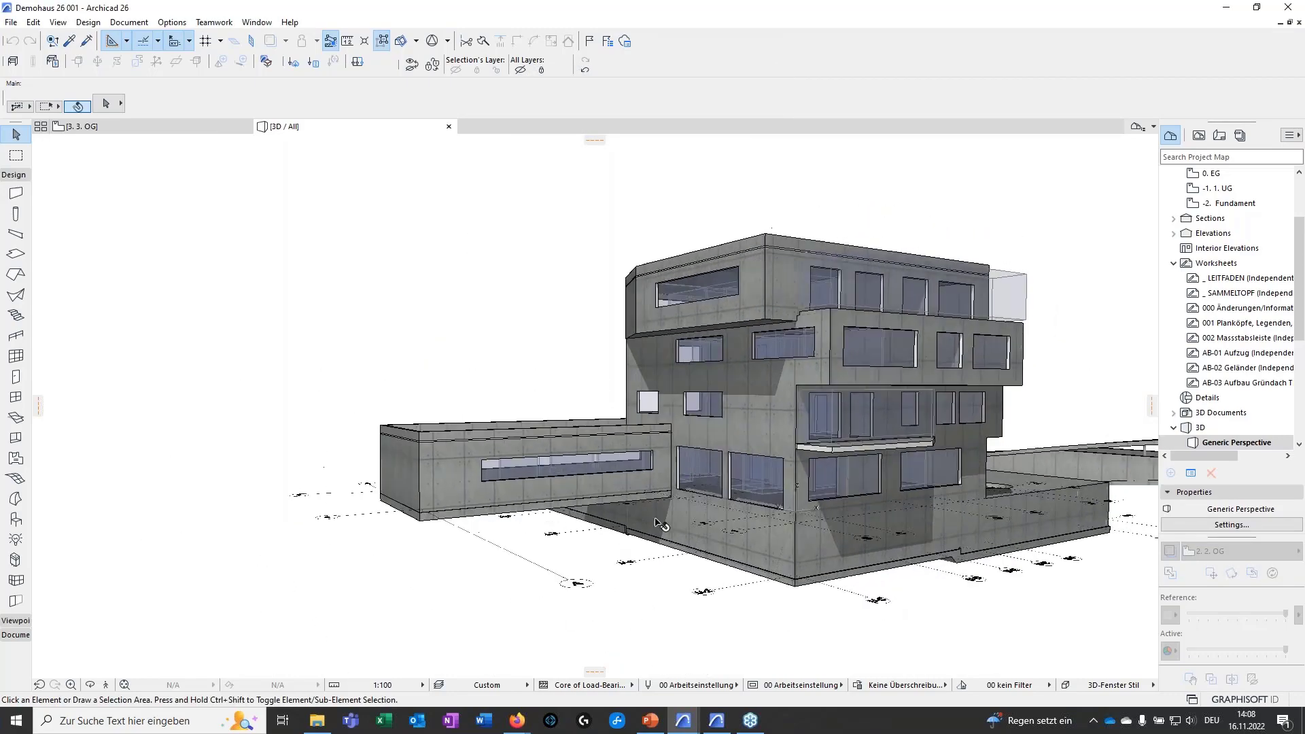
pyautogui.moveTo(879, 498); pyautogui.dragTo(806, 480)
pyautogui.moveTo(806, 480)
pyautogui.keyDown('shift'); pyautogui.mouseDown(button='middle')
pyautogui.moveTo(795, 487)
pyautogui.moveTo(863, 427)
pyautogui.moveTo(796, 473)
pyautogui.moveTo(834, 462)
pyautogui.moveTo(824, 476)
pyautogui.mouseUp(button='middle'); pyautogui.keyUp('shift')
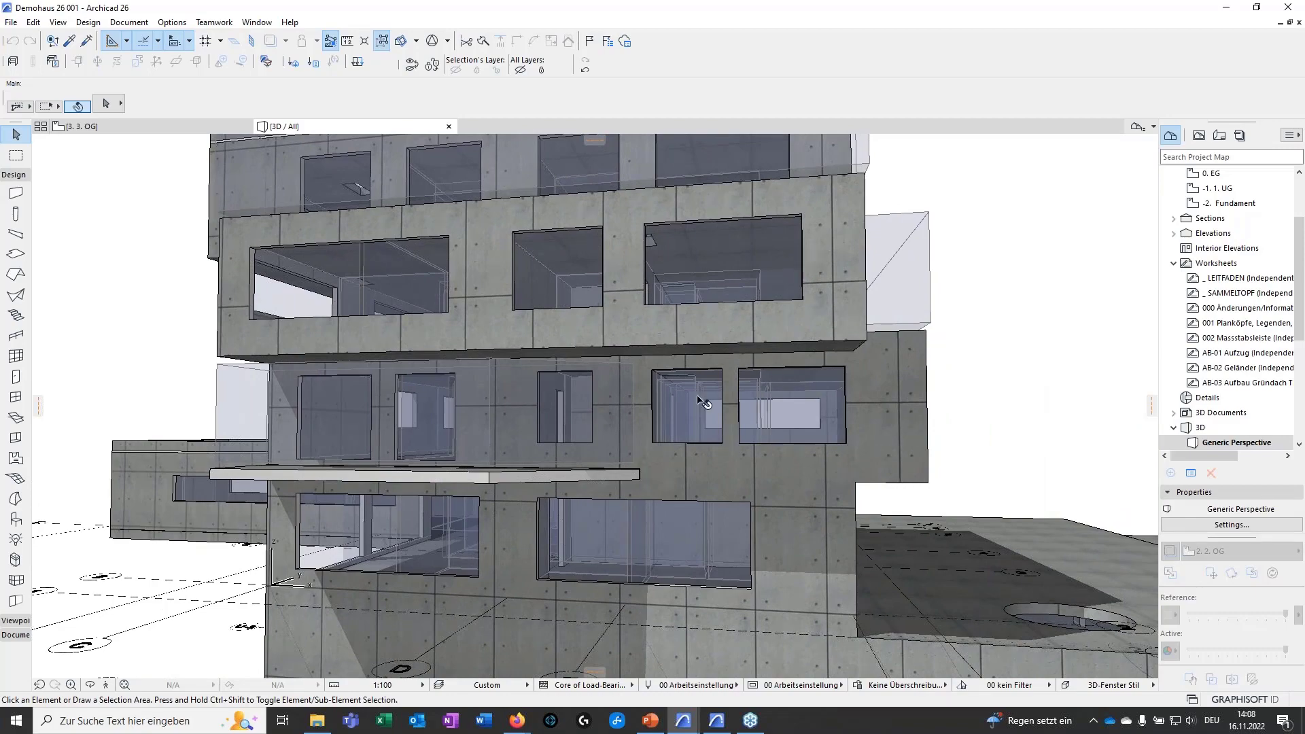
pyautogui.scroll(8, 810, 460)
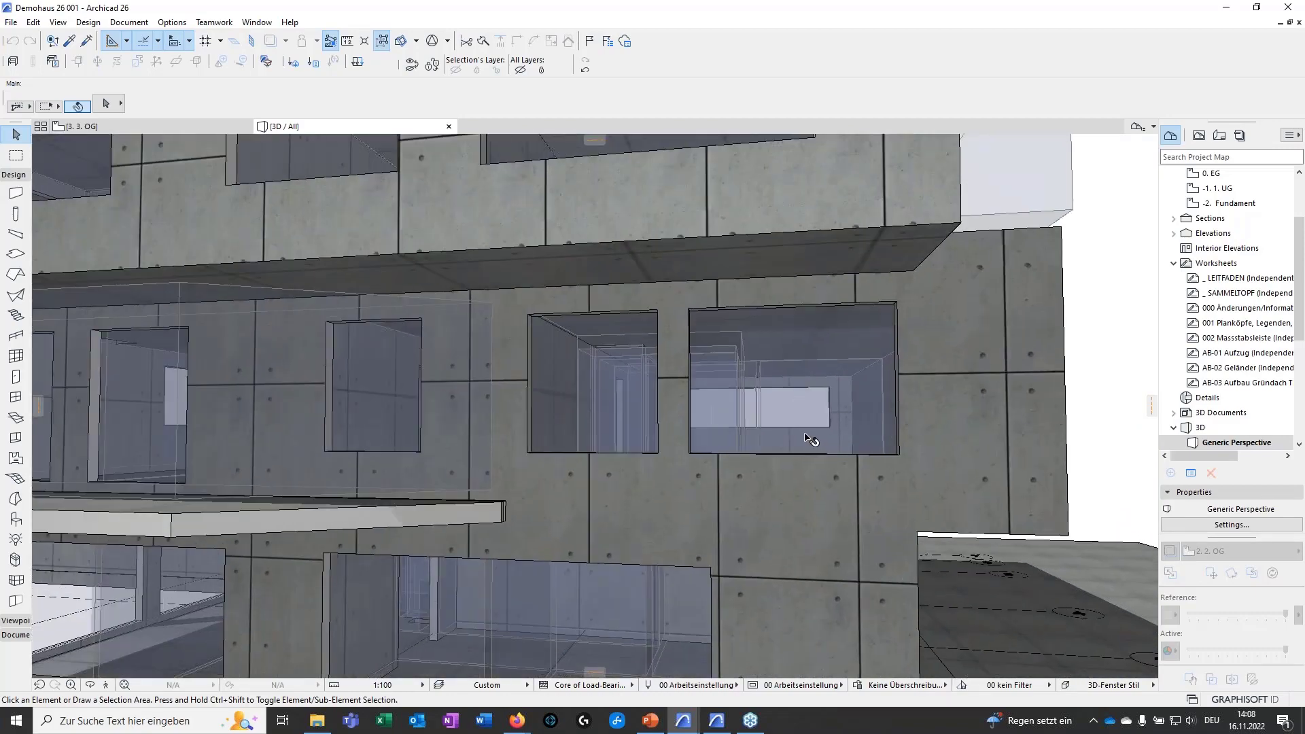
pyautogui.scroll(-10, 797, 418)
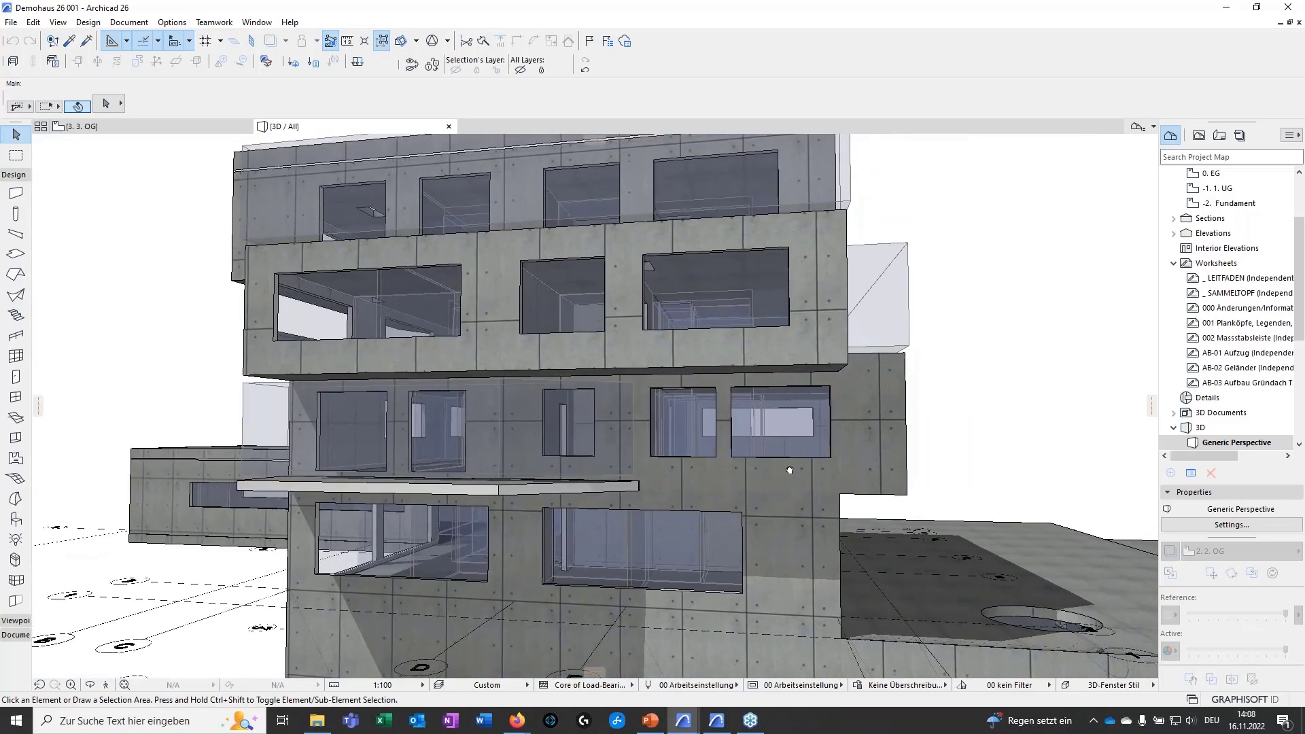
pyautogui.keyDown('shift'); pyautogui.moveTo(829, 461); pyautogui.dragTo(915, 347, button='middle'); pyautogui.keyUp('shift')
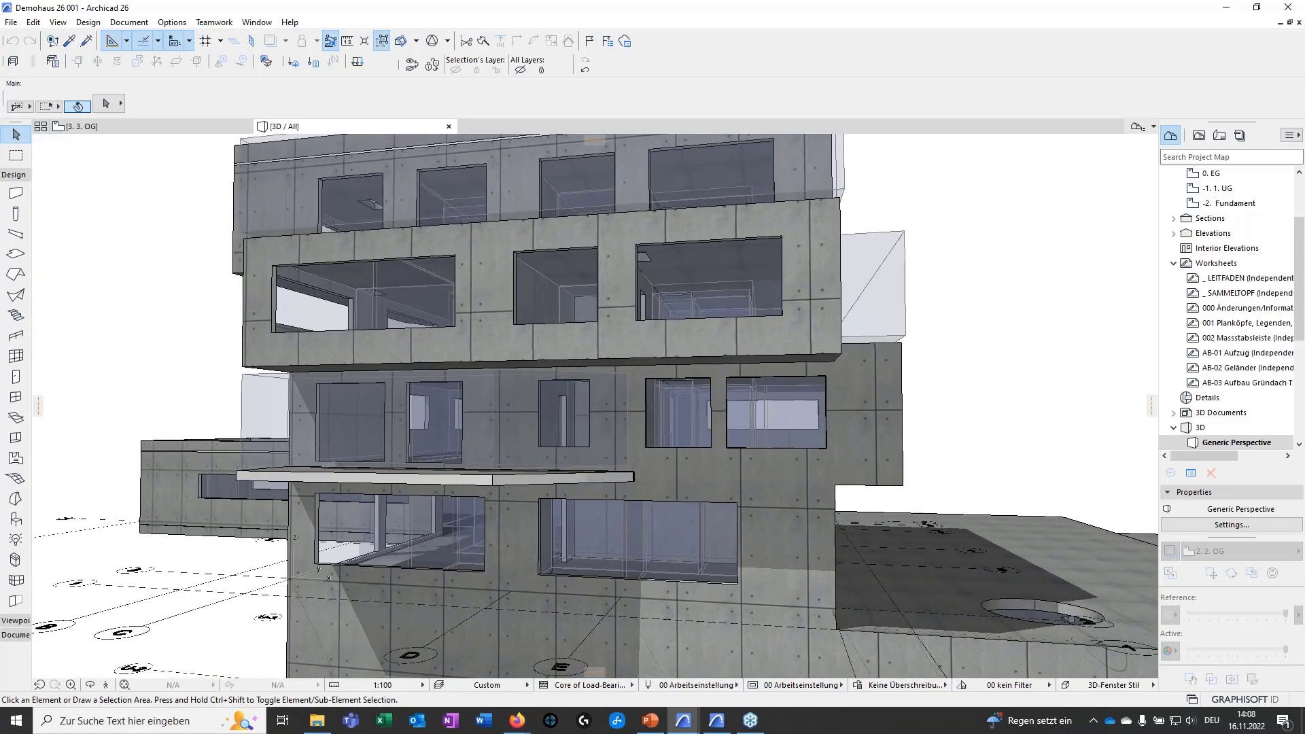
# Examine the load-bearing structure from the rear and from the side with the open vertical shaft.
pyautogui.keyDown('shift'); pyautogui.moveTo(901, 473); pyautogui.dragTo(626, 381, button='middle'); pyautogui.keyUp('shift')
pyautogui.scroll(3, 748, 431)
pyautogui.moveTo(748, 431); pyautogui.dragTo(653, 442, button='middle')
pyautogui.scroll(5, 901, 384)
pyautogui.scroll(-5, 653, 442)
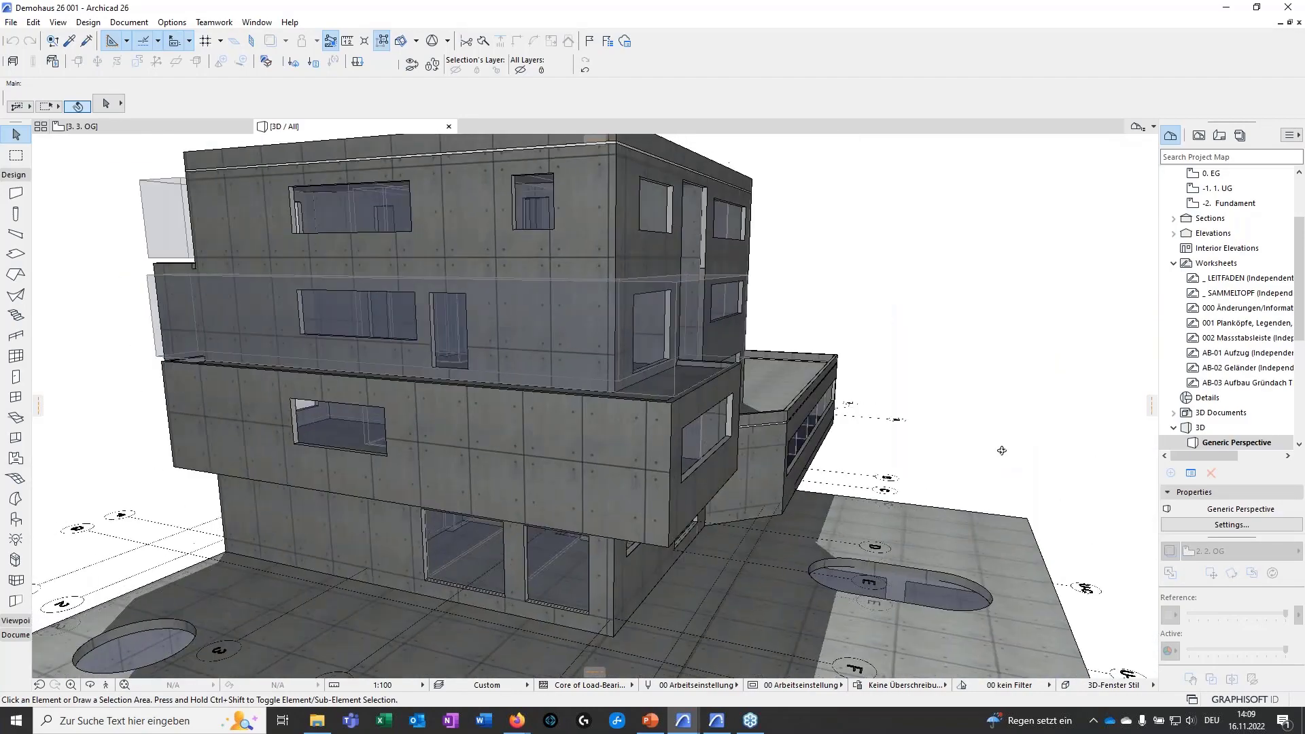
pyautogui.scroll(6, 701, 489)
pyautogui.keyDown('shift'); pyautogui.moveTo(701, 489); pyautogui.dragTo(805, 489, button='middle'); pyautogui.keyUp('shift')
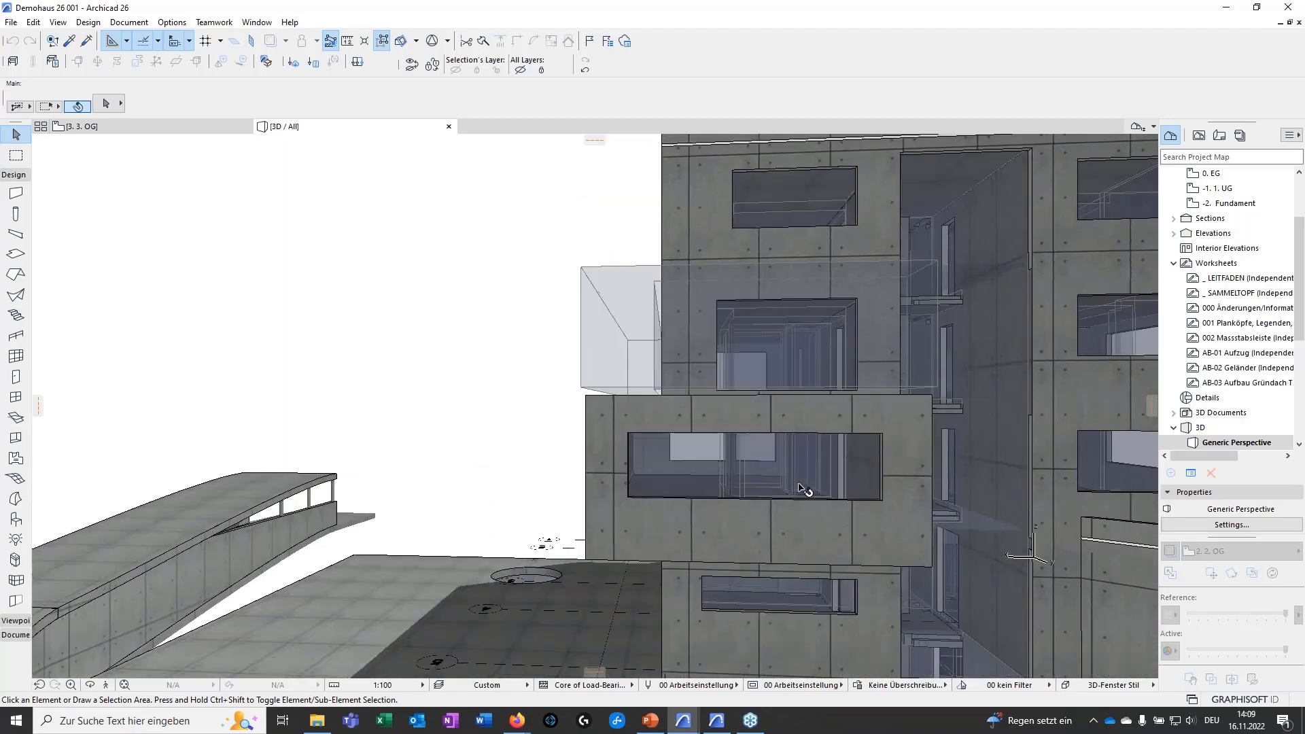
pyautogui.keyDown('shift'); pyautogui.moveTo(688, 480); pyautogui.dragTo(690, 490, button='middle'); pyautogui.keyUp('shift')
pyautogui.scroll(-5, 690, 490)
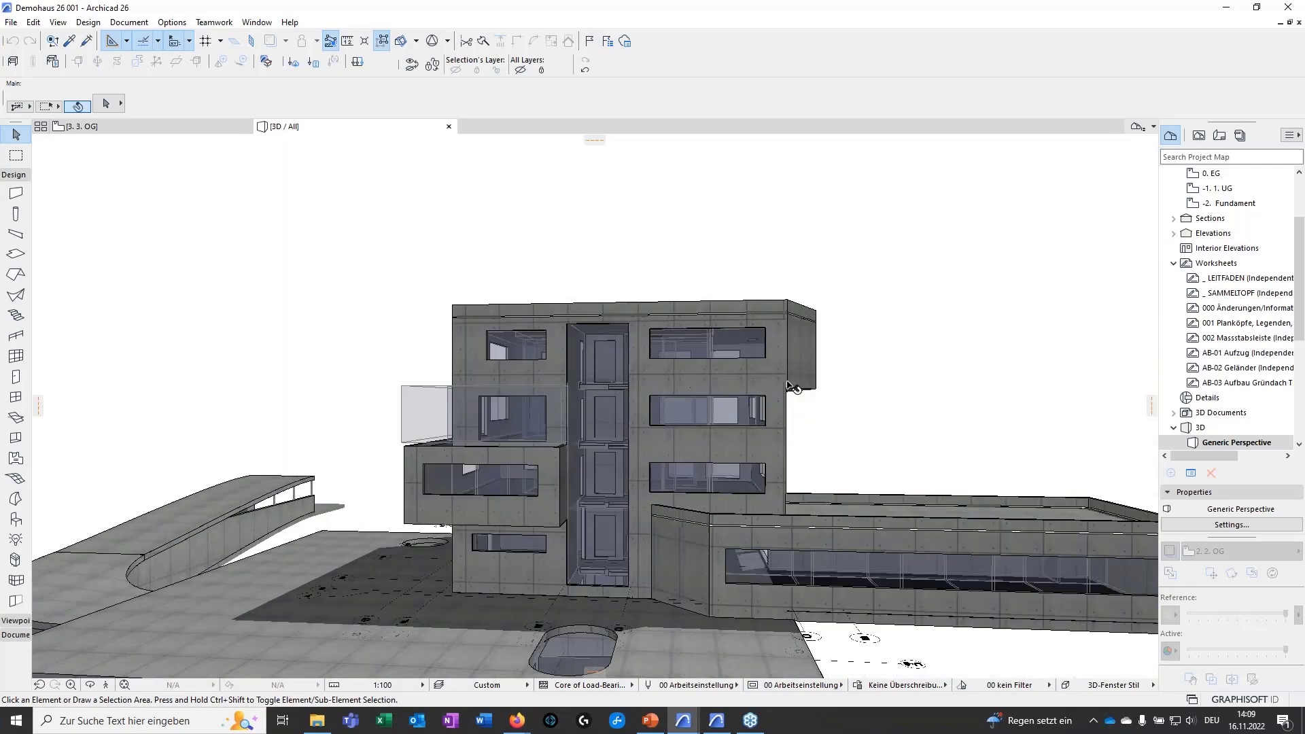
# Examine the projecting upper stories and their staggered corner above the low annex for structural offsets.
pyautogui.keyDown('shift'); pyautogui.moveTo(653, 434); pyautogui.dragTo(489, 408, button='middle'); pyautogui.keyUp('shift')
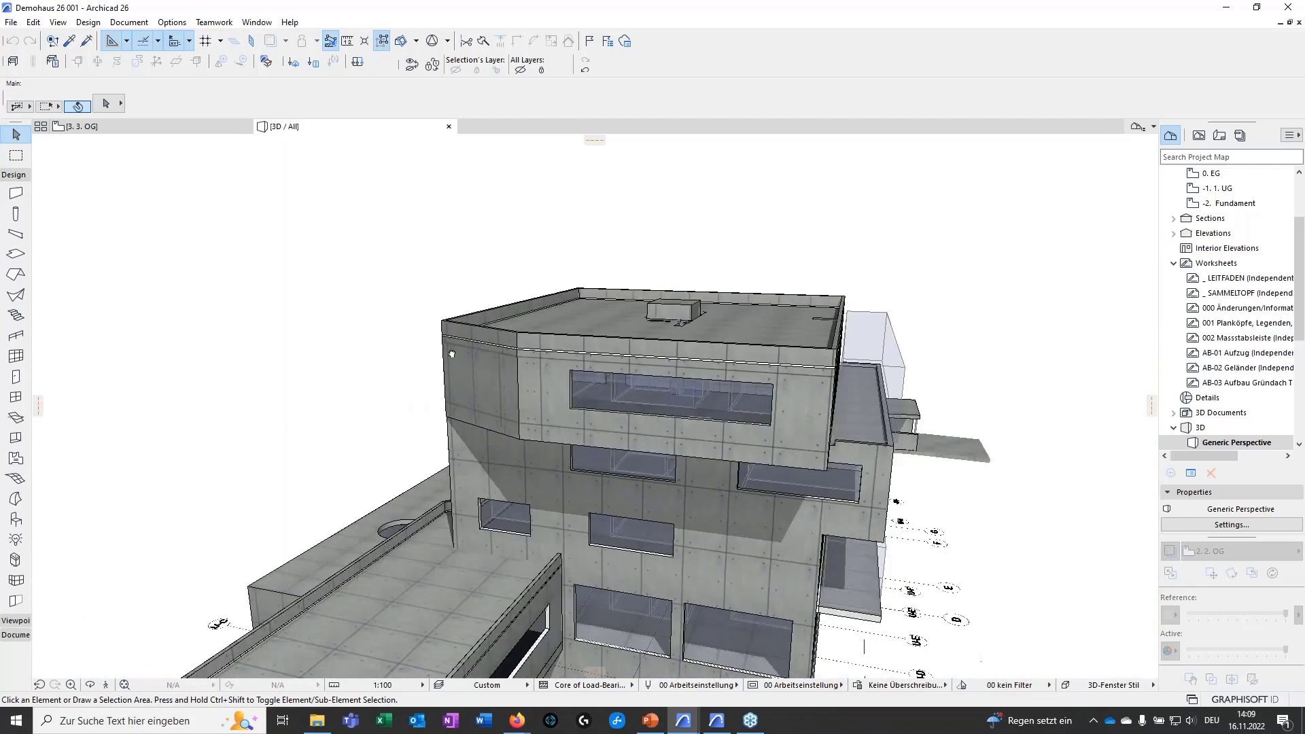
pyautogui.moveTo(452, 354); pyautogui.dragTo(428, 346, button='middle')
pyautogui.scroll(4, 658, 433)
pyautogui.keyDown('shift'); pyautogui.moveTo(658, 434); pyautogui.dragTo(463, 422, button='middle'); pyautogui.keyUp('shift')
pyautogui.keyDown('shift'); pyautogui.moveTo(601, 461); pyautogui.dragTo(566, 337, button='middle'); pyautogui.keyUp('shift')
pyautogui.moveTo(537, 443); pyautogui.dragTo(758, 470)
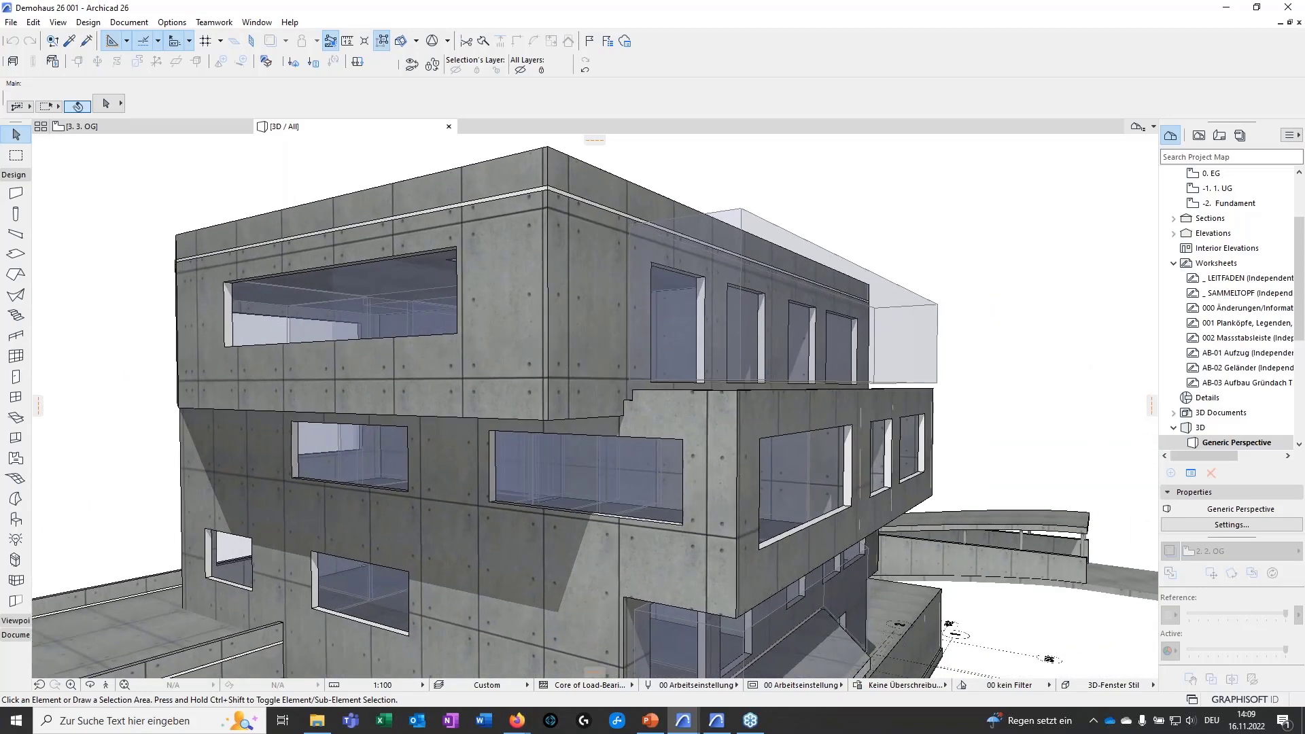
pyautogui.moveTo(624, 573); pyautogui.dragTo(355, 441)
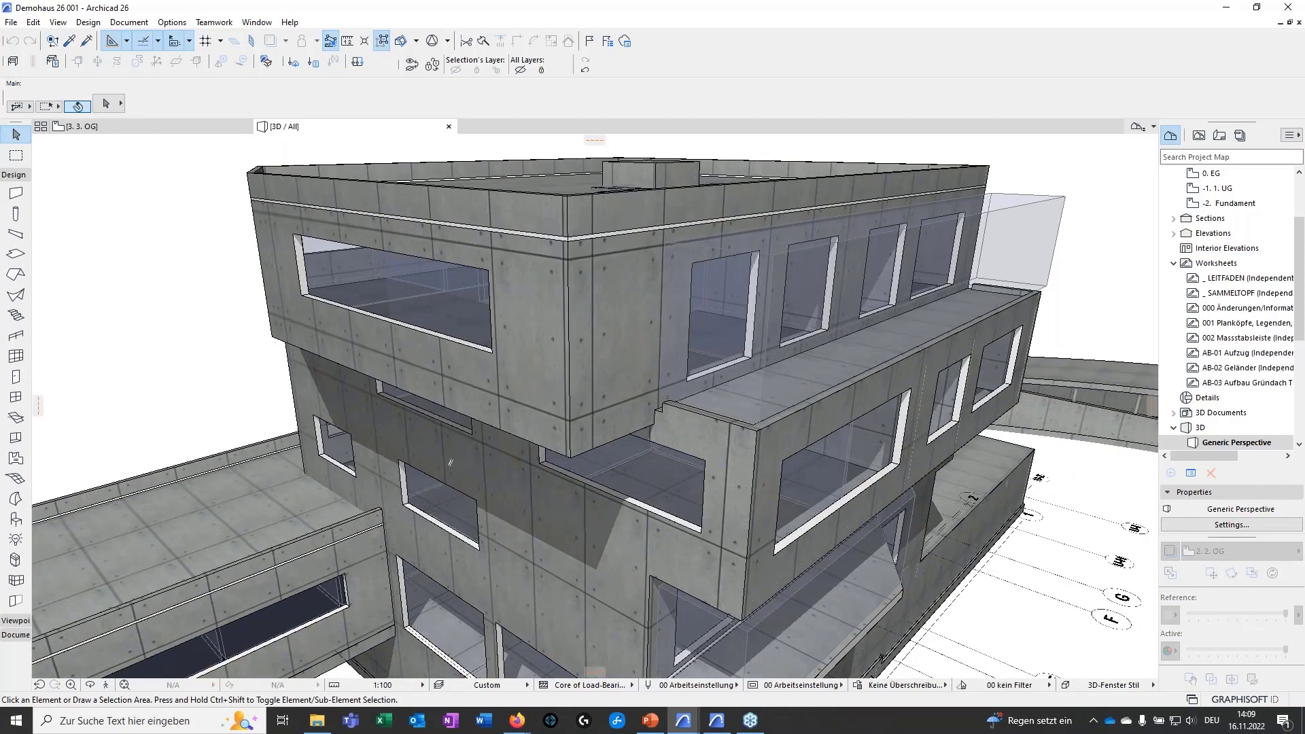
pyautogui.moveTo(614, 556); pyautogui.dragTo(578, 534)
pyautogui.moveTo(469, 468); pyautogui.dragTo(607, 557)
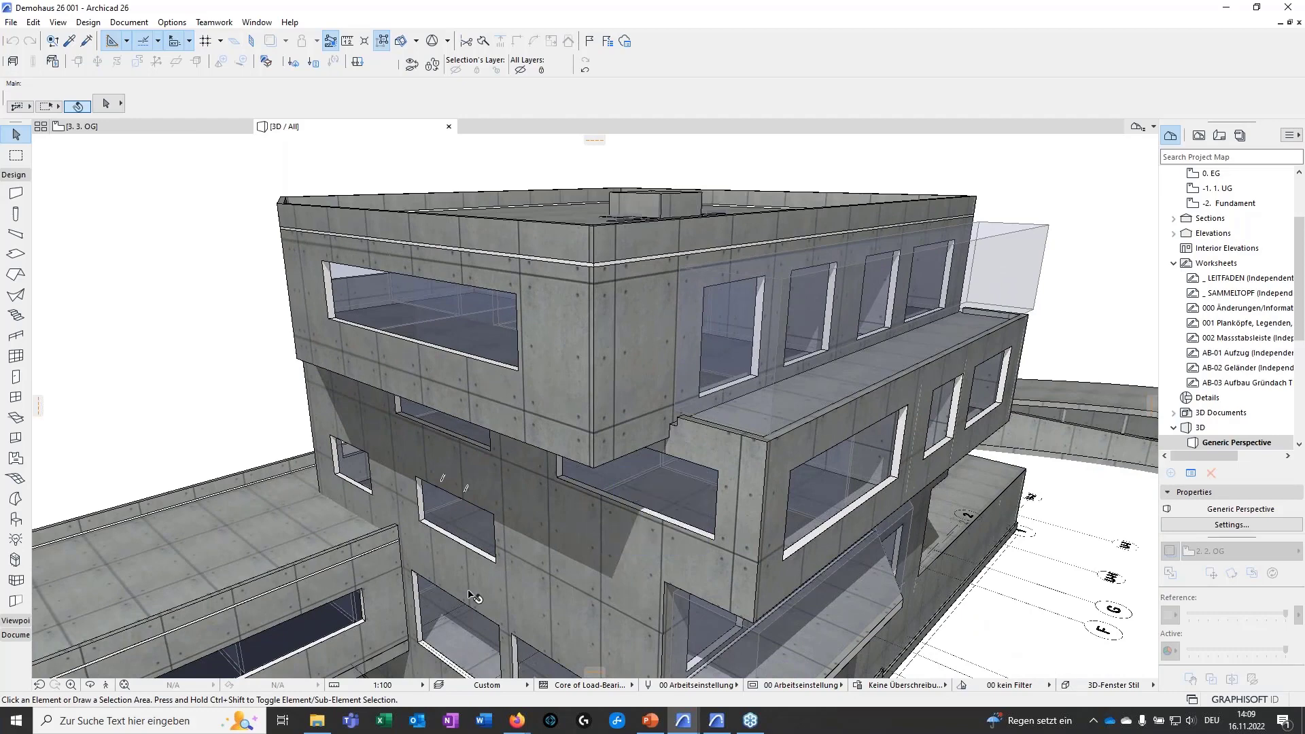
pyautogui.moveTo(745, 605); pyautogui.dragTo(896, 371)
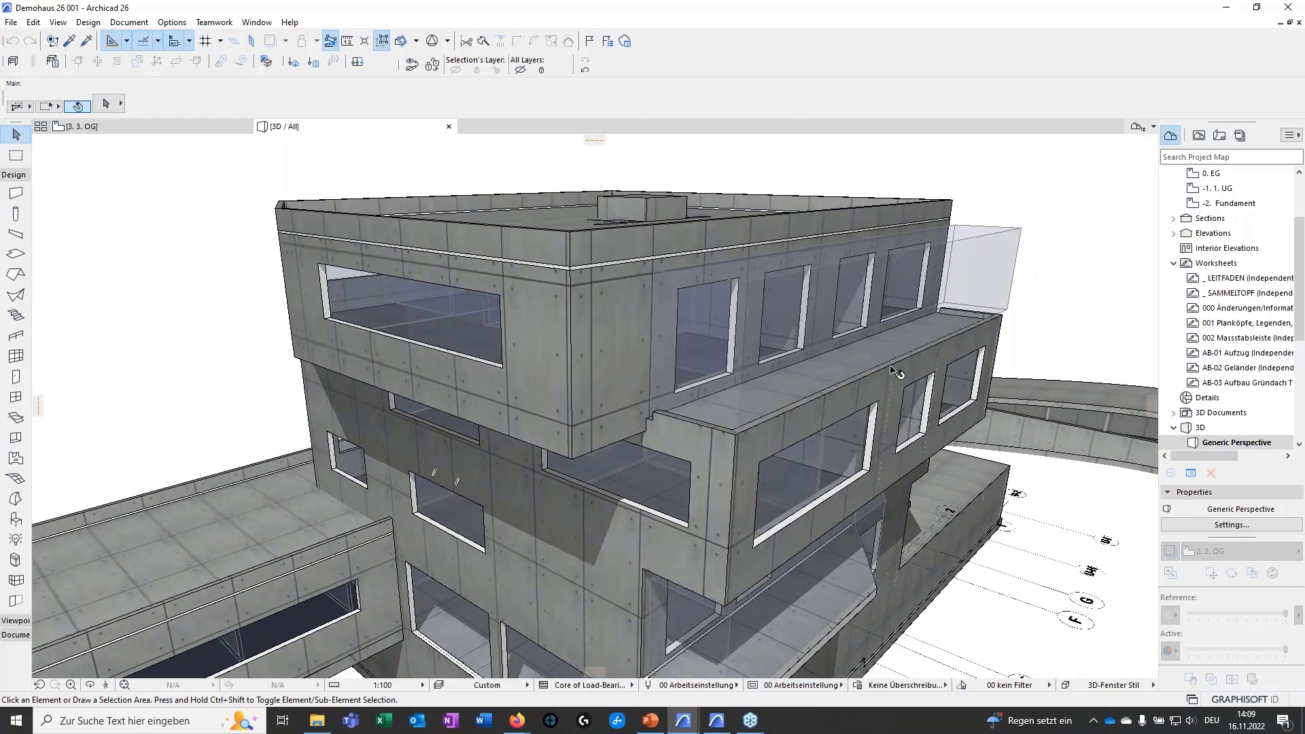
# Open the Issue Manager beside the model and create a new issue named 01 with its default details.
pyautogui.click(590, 42)
pyautogui.moveTo(643, 99); pyautogui.dragTo(1049, 166)
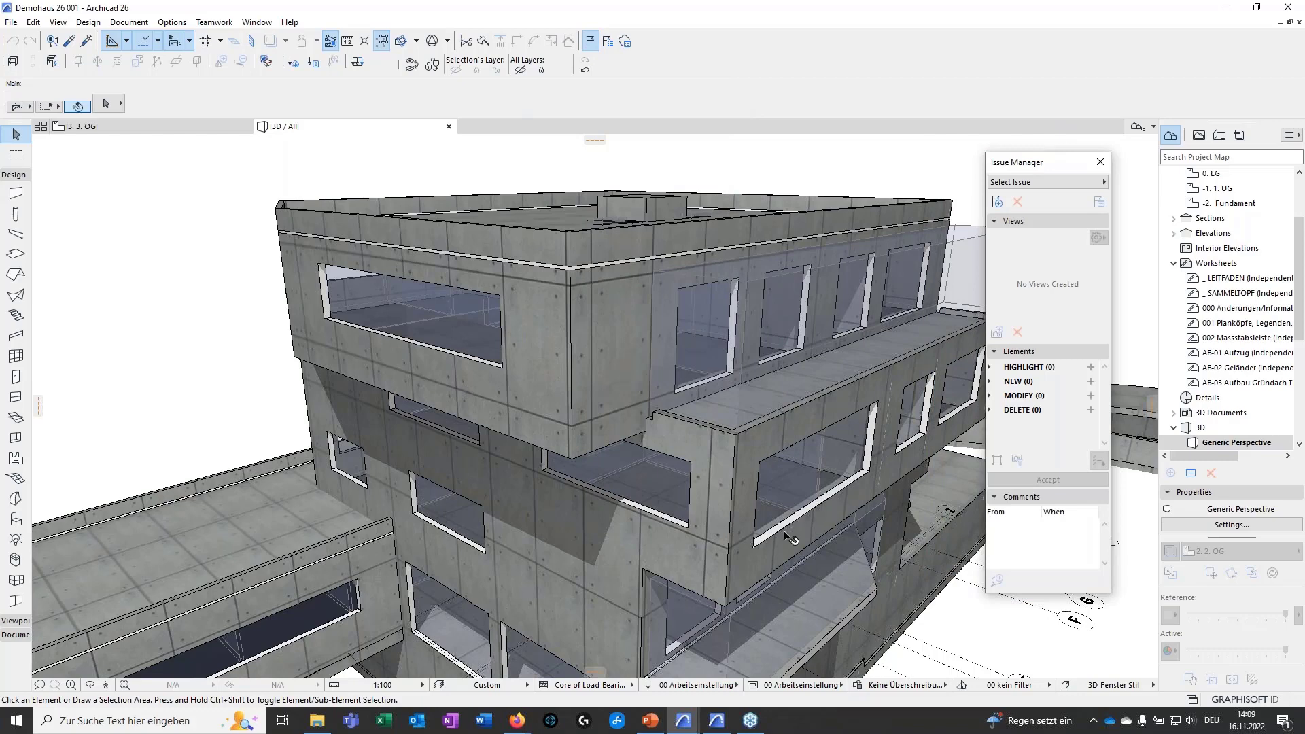
pyautogui.click(997, 201)
pyautogui.write('0')
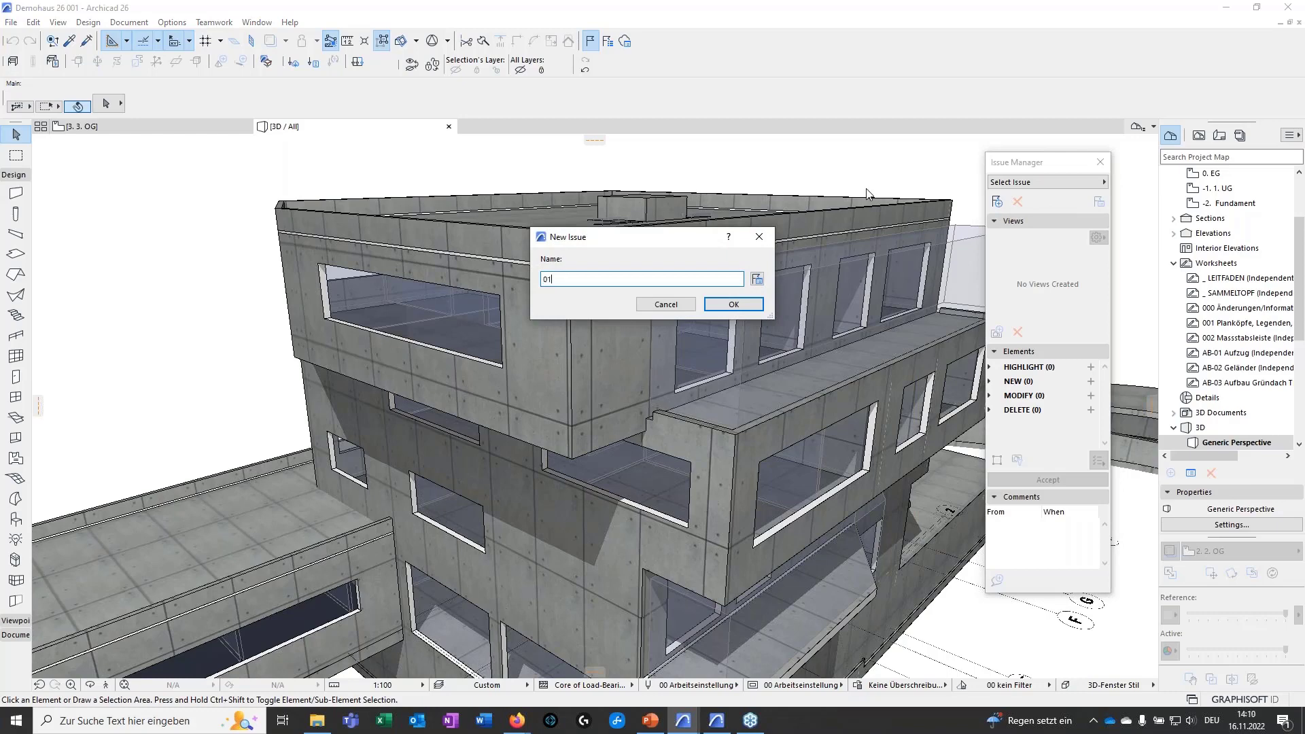
pyautogui.write('1')
pyautogui.click(733, 304)
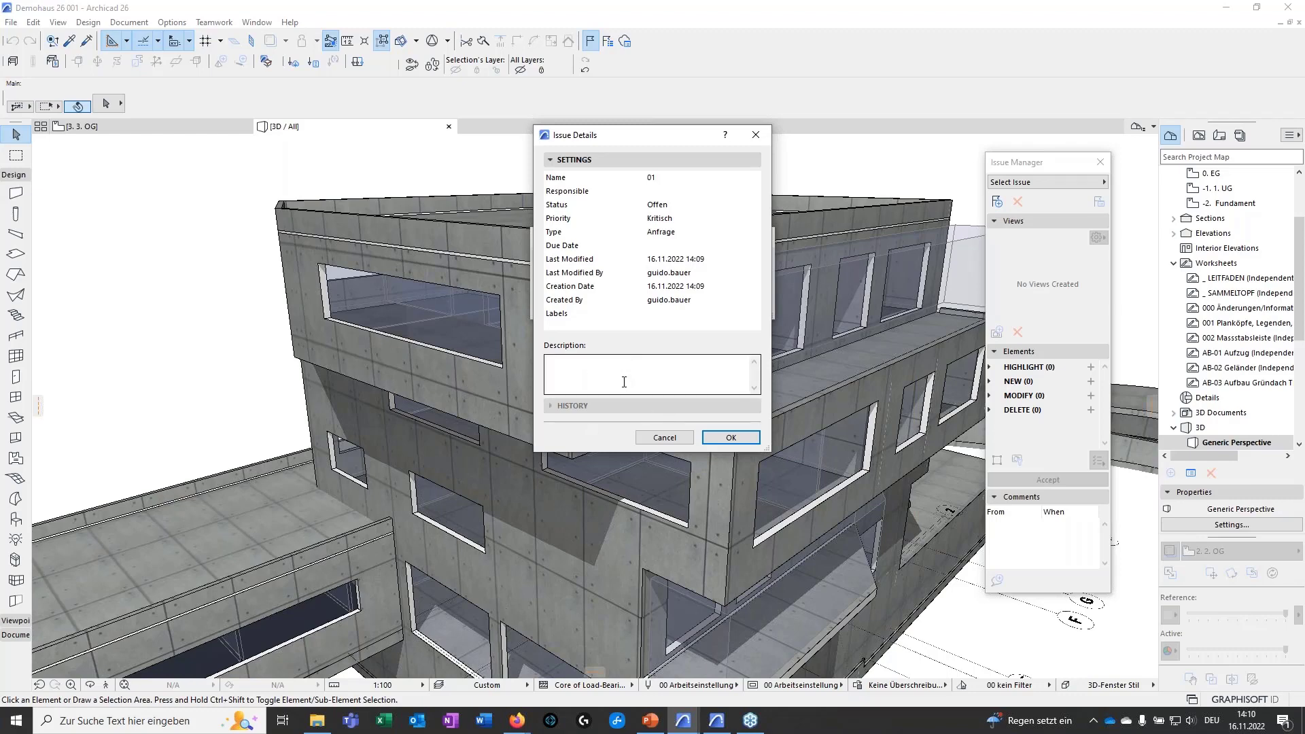
pyautogui.click(718, 440)
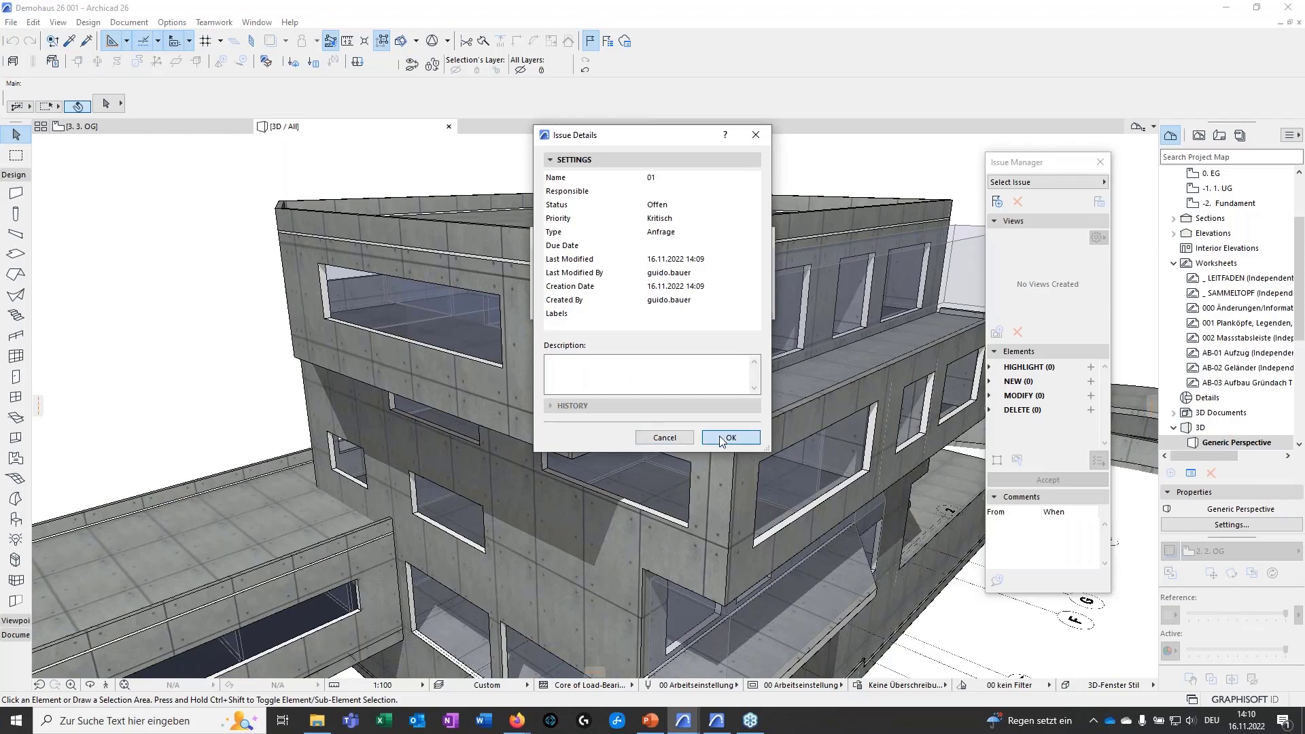
pyautogui.click(732, 304)
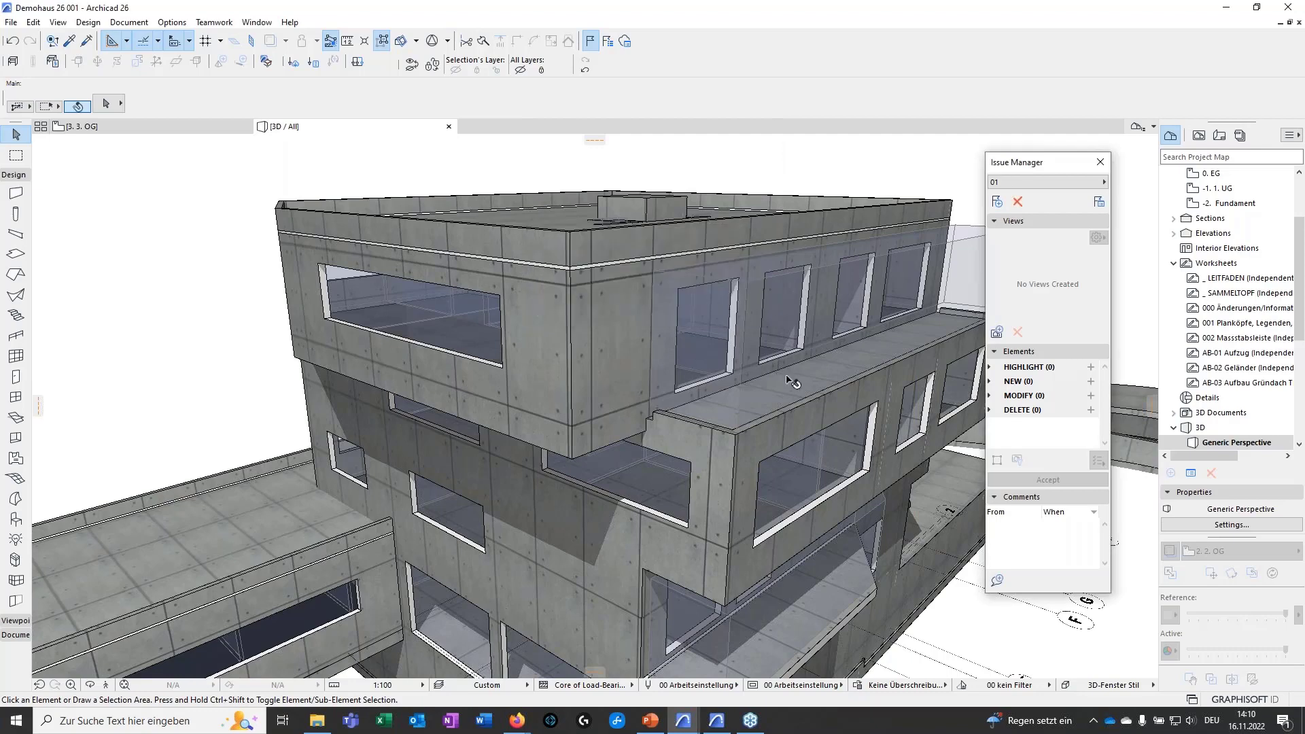
# Attach the current 3D view of the projecting building corner to issue 01 as view V01.
pyautogui.keyDown('shift'); pyautogui.moveTo(615, 552); pyautogui.dragTo(593, 388, button='middle'); pyautogui.keyUp('shift')
pyautogui.click(998, 332)
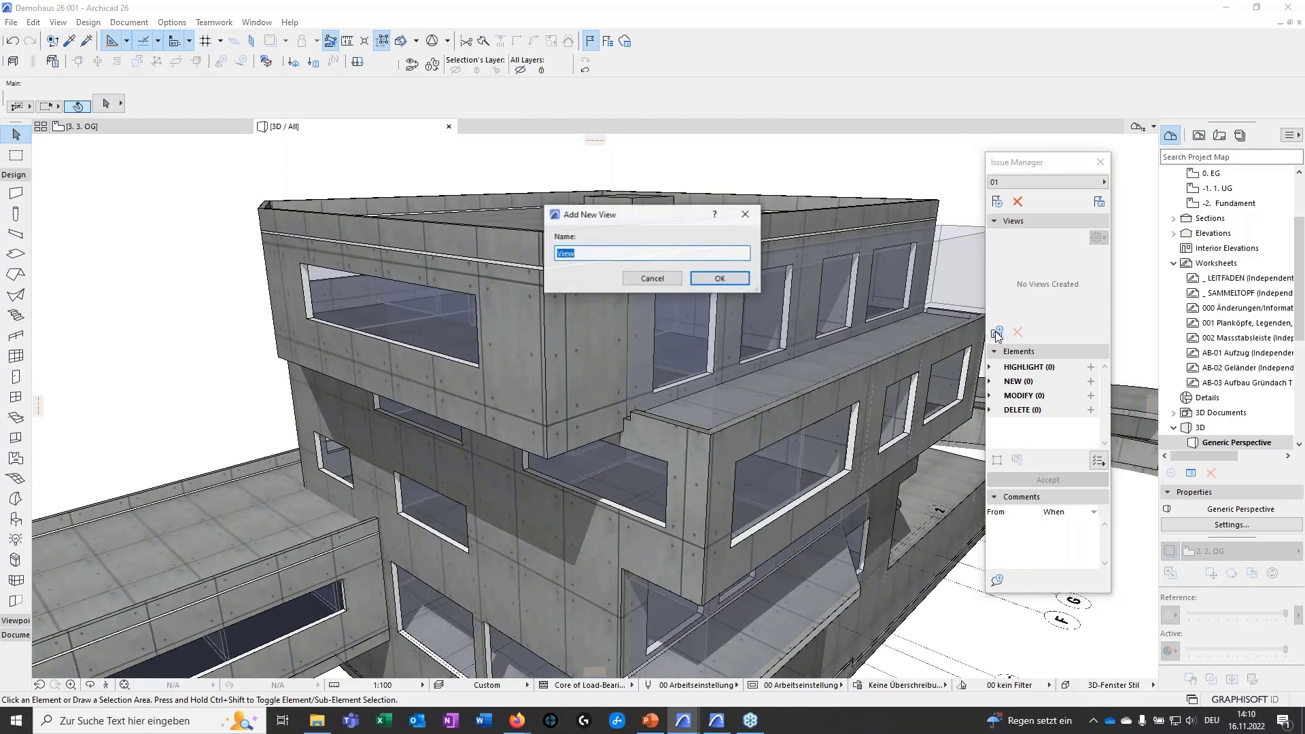
pyautogui.press('BackSpace')
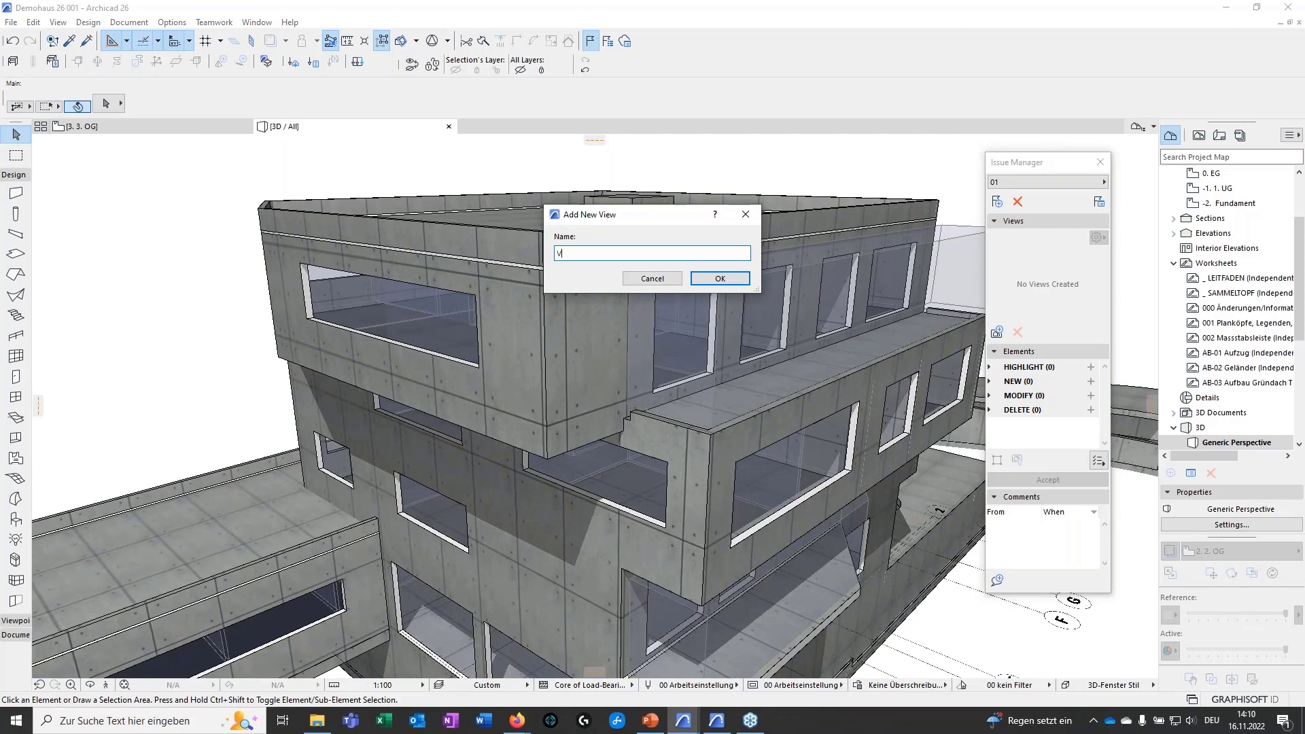
pyautogui.press('Return')
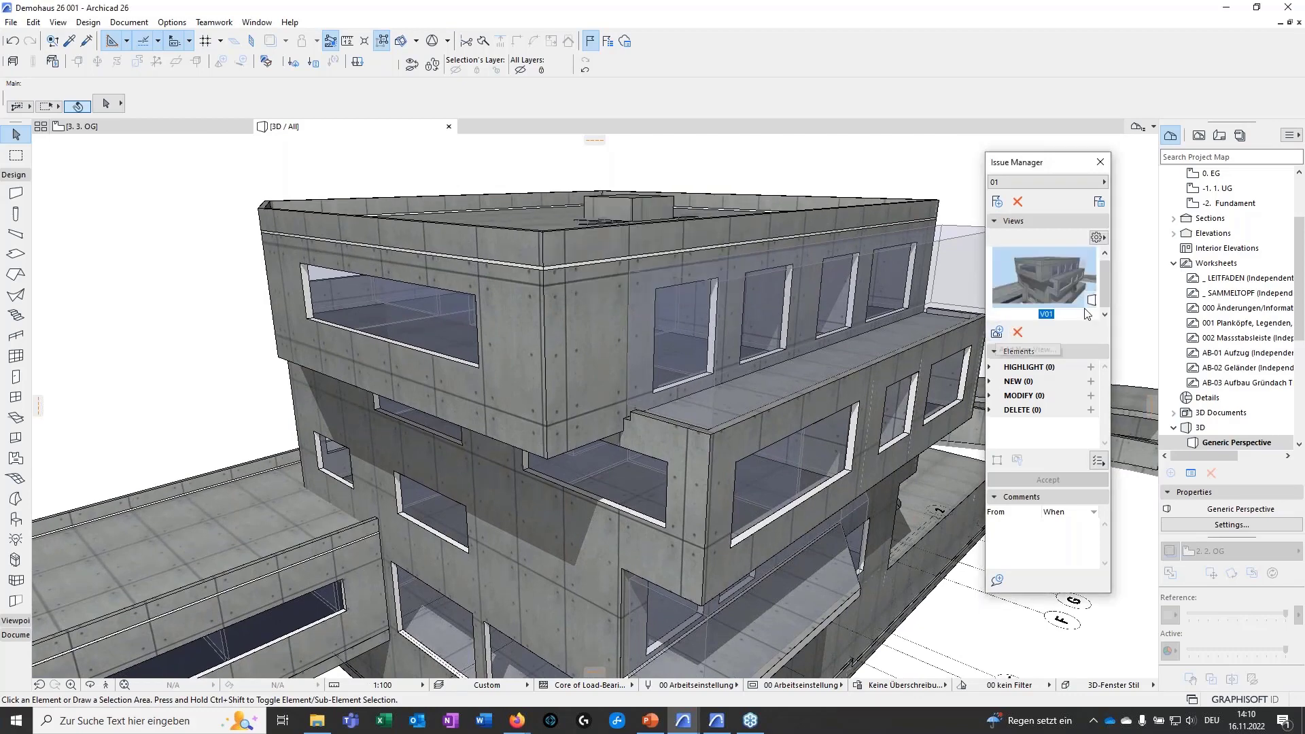
# Open the image of view V01 for markup in Paint and trace the stepped corner edges in red.
pyautogui.rightClick(1053, 279)
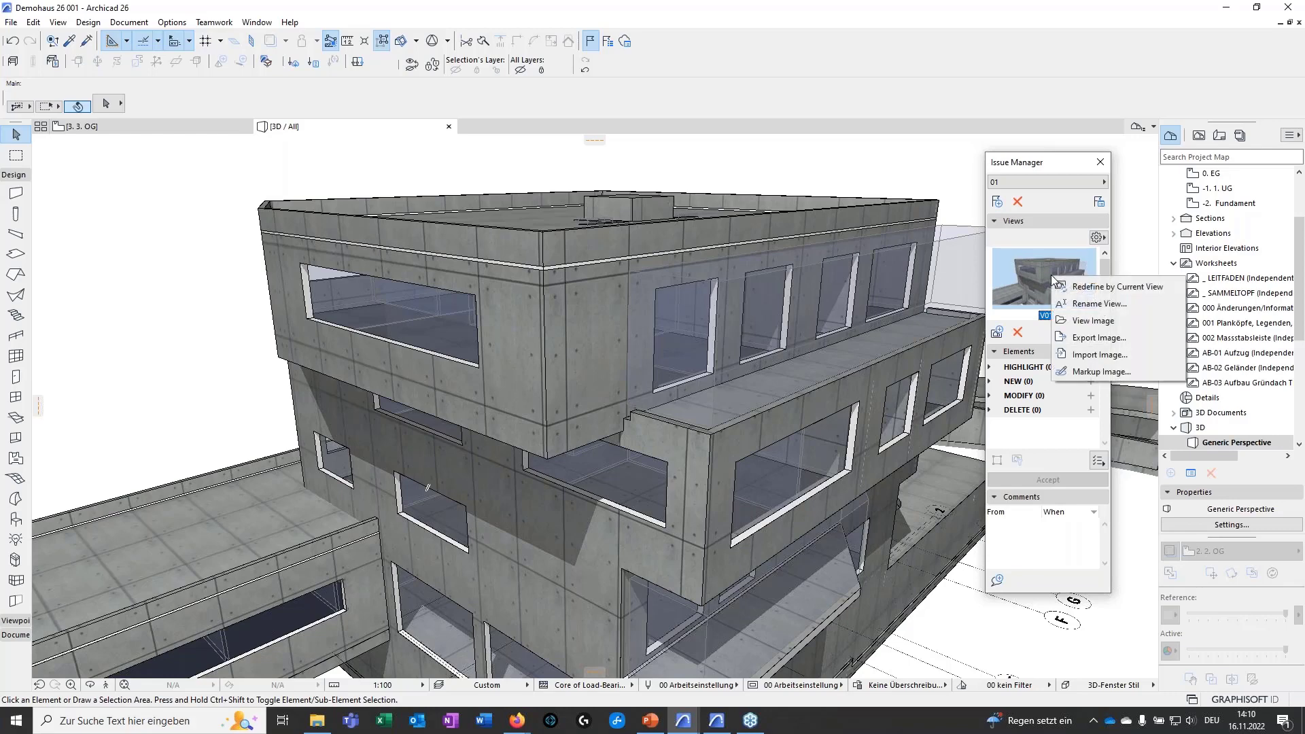
pyautogui.click(1081, 373)
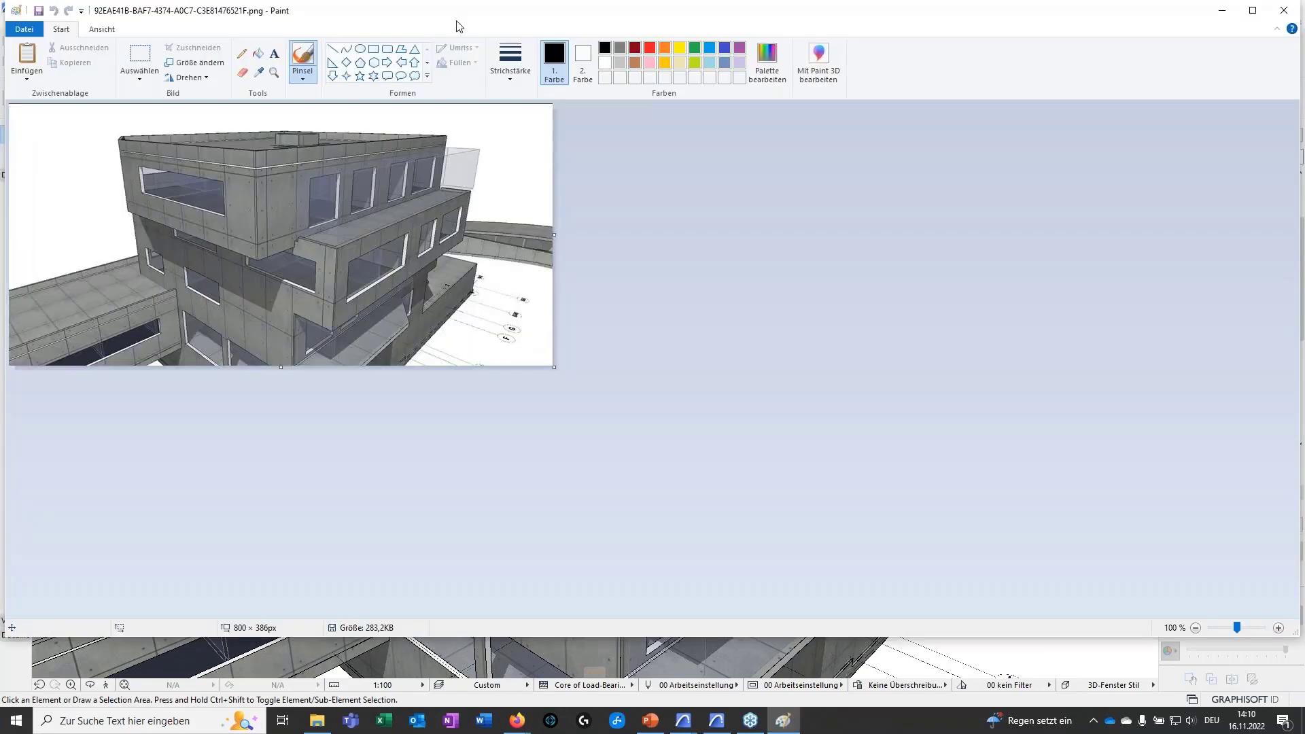
pyautogui.moveTo(460, 20); pyautogui.dragTo(613, 64)
pyautogui.click(808, 98)
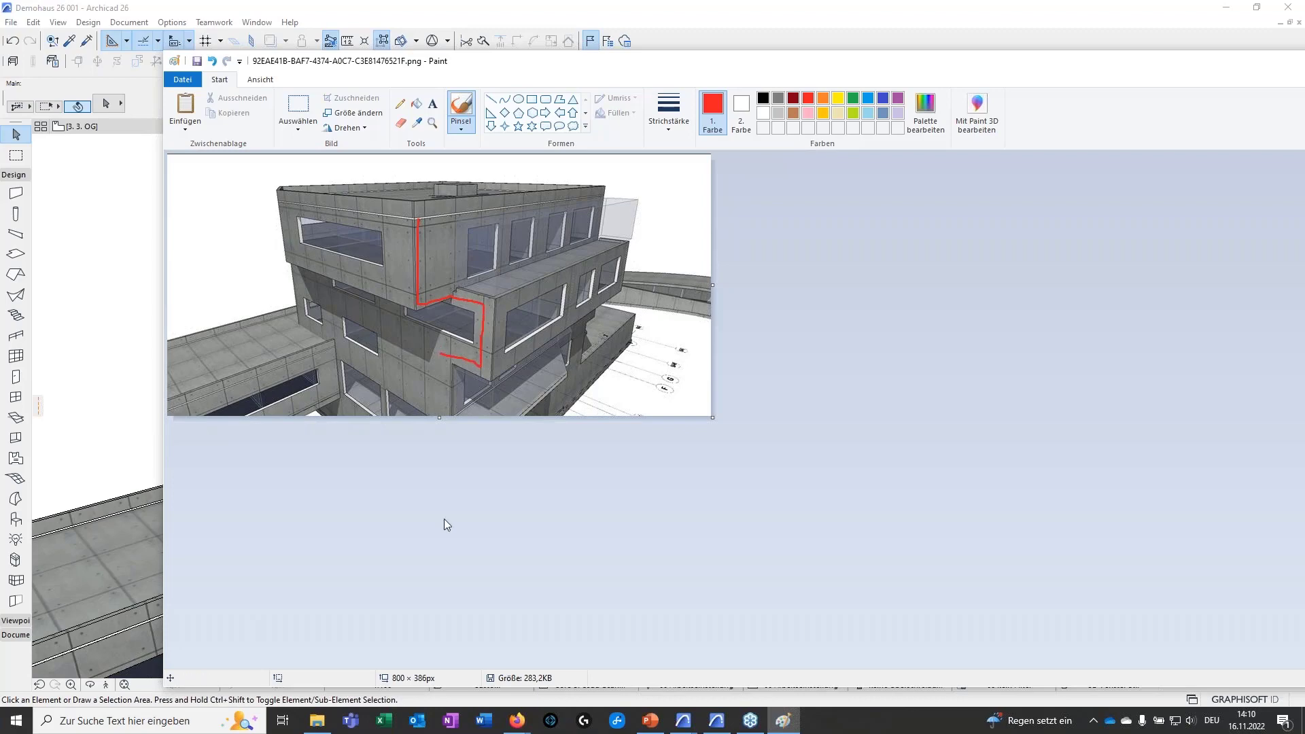
# Draw a vertical green line through the projecting corner in the image and save the markup.
pyautogui.click(853, 100)
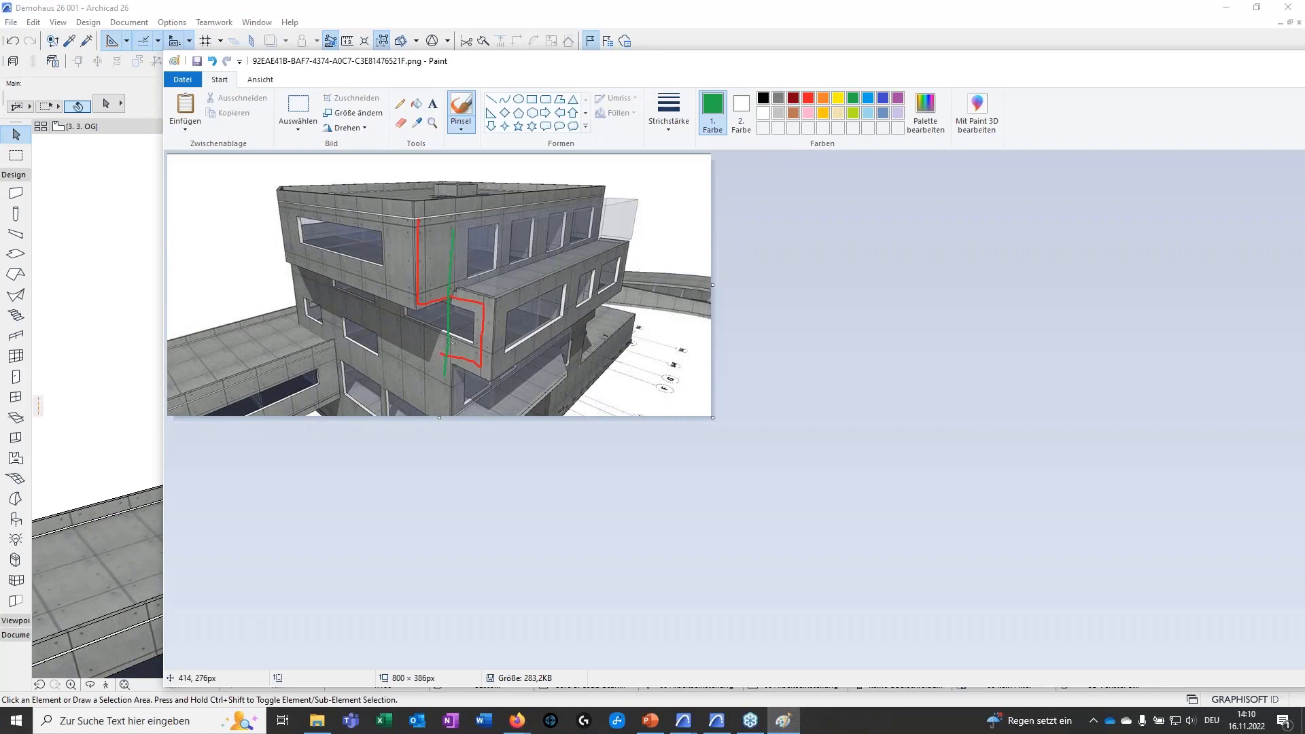
pyautogui.click(196, 61)
pyautogui.moveTo(1239, 67); pyautogui.dragTo(1115, 114)
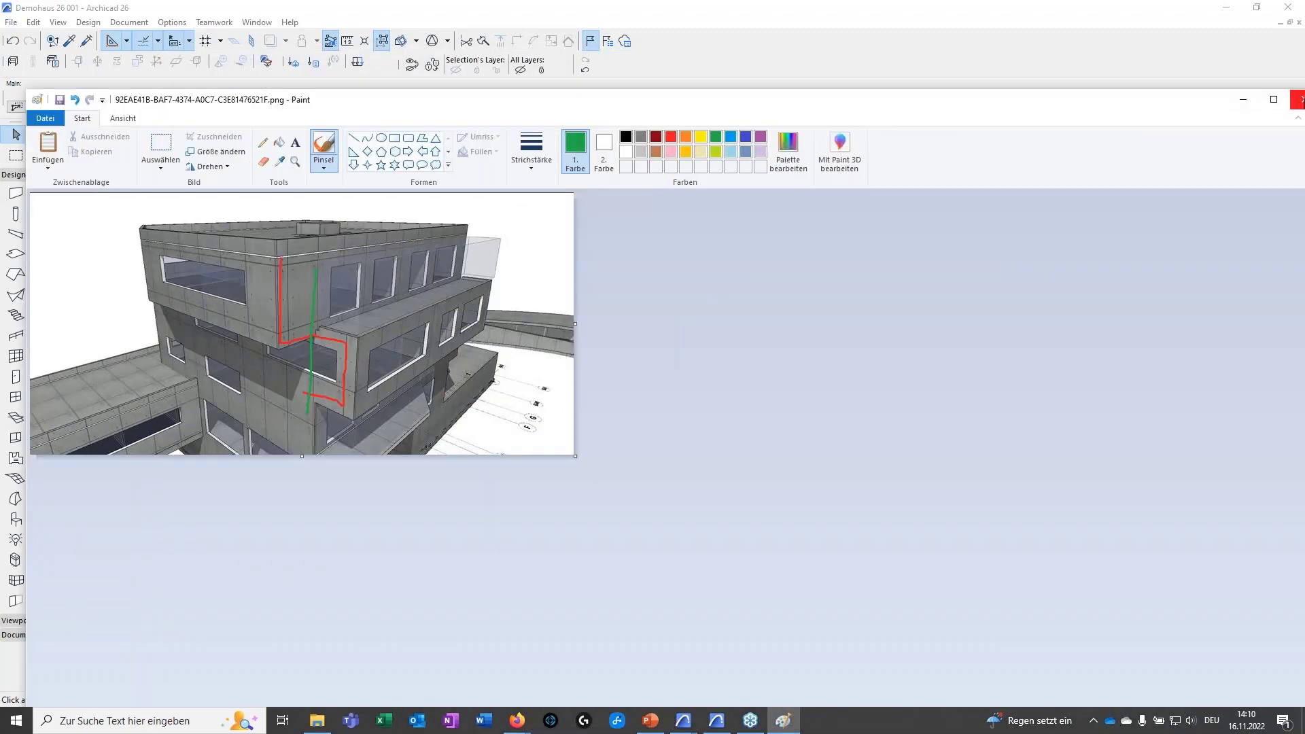
# Close Paint, orbit above the building and switch the partial structure display to Entire Model.
pyautogui.click(1234, 102)
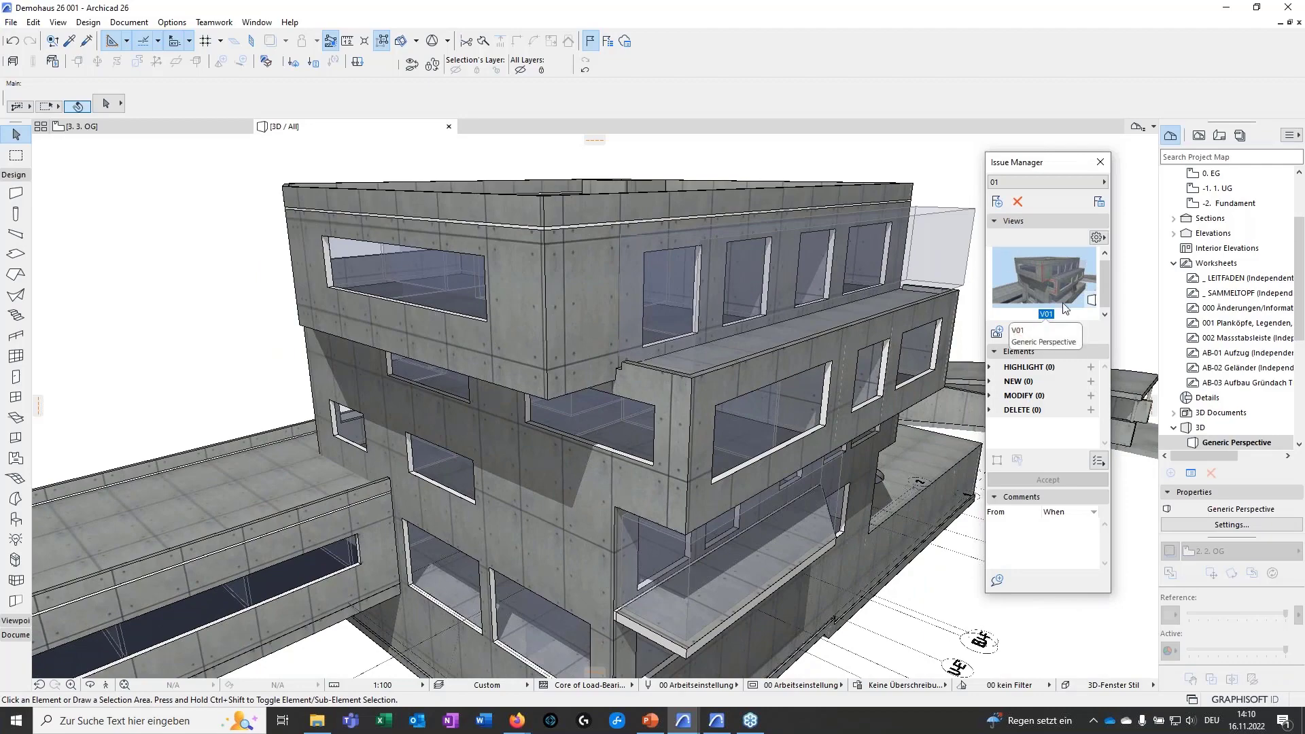
pyautogui.moveTo(550, 466); pyautogui.dragTo(558, 611)
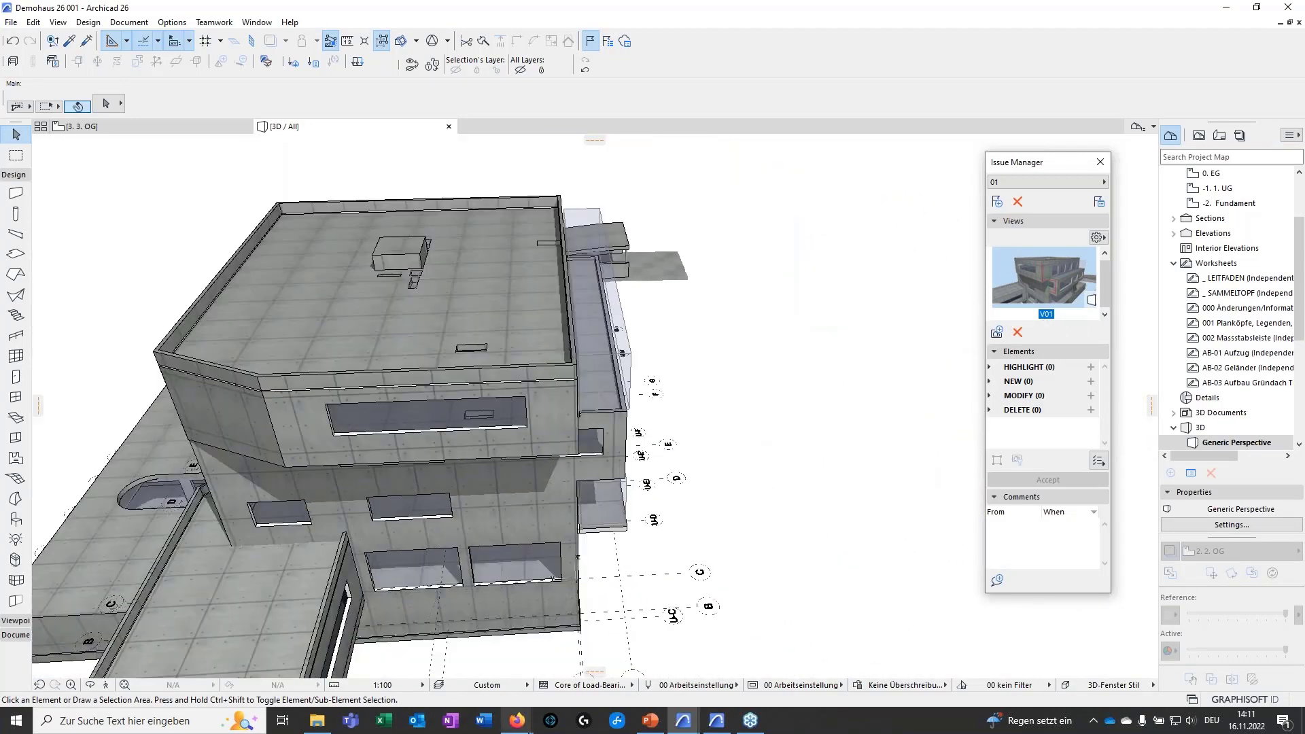
pyautogui.click(588, 684)
pyautogui.click(686, 630)
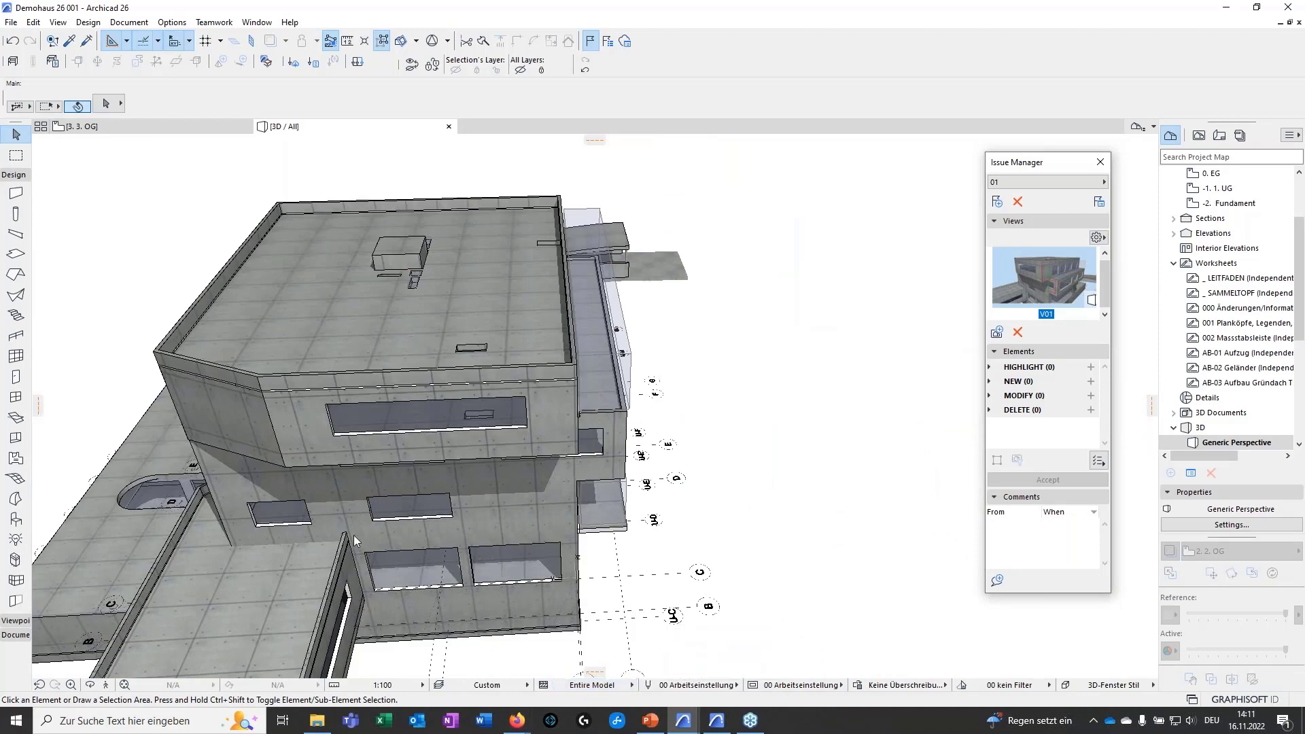
pyautogui.scroll(-5, 427, 542)
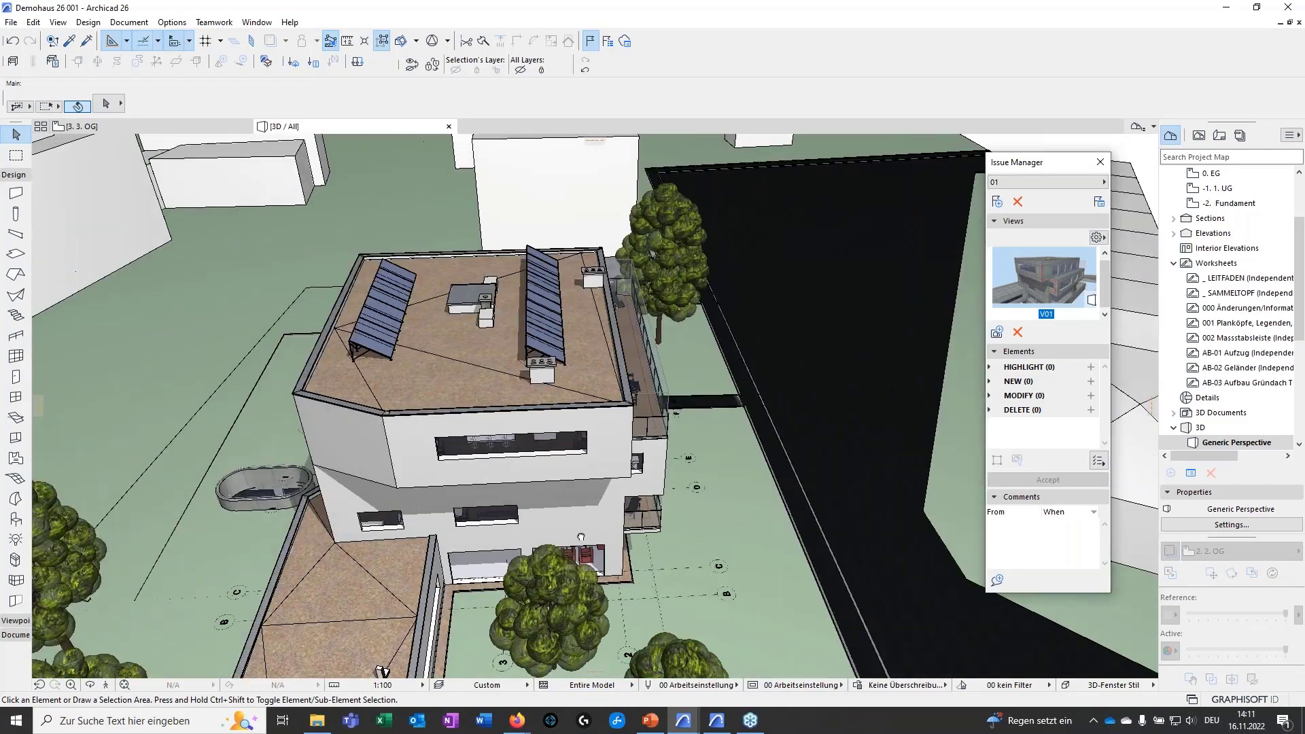
pyautogui.keyDown('shift'); pyautogui.moveTo(449, 542); pyautogui.dragTo(836, 558, button='middle'); pyautogui.keyUp('shift')
# Recall view V01 of issue 01, look around the projecting corner and restore the same view again.
pyautogui.doubleClick(1042, 270)
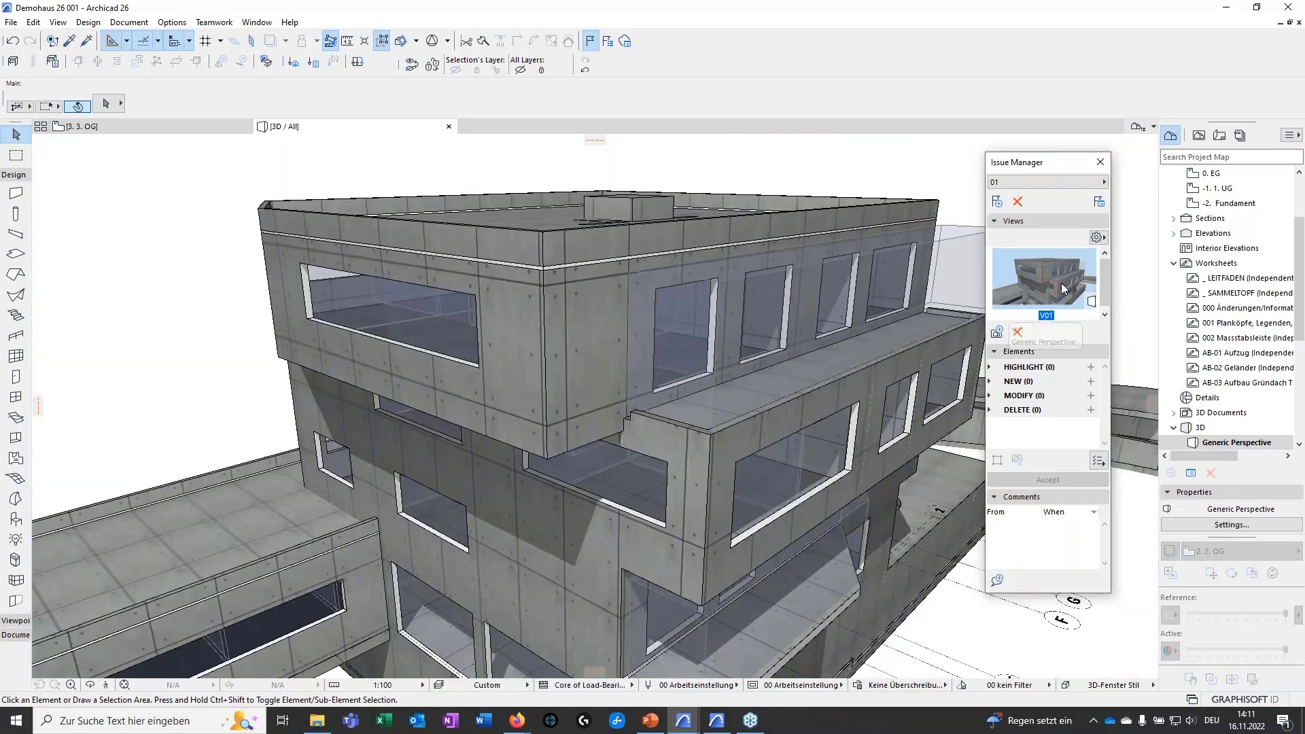
pyautogui.moveTo(720, 496); pyautogui.dragTo(701, 451, button='middle')
pyautogui.keyDown('shift'); pyautogui.moveTo(626, 557); pyautogui.dragTo(646, 517, button='middle'); pyautogui.keyUp('shift')
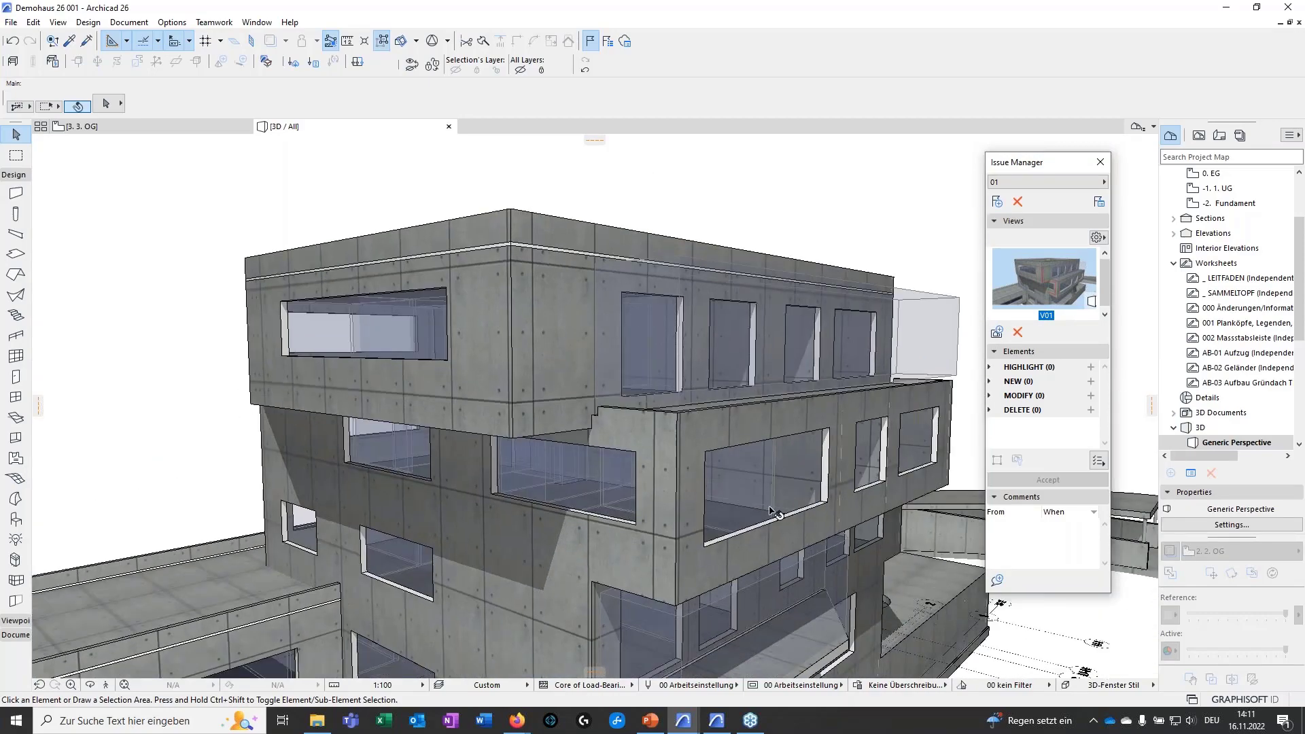
pyautogui.doubleClick(1064, 291)
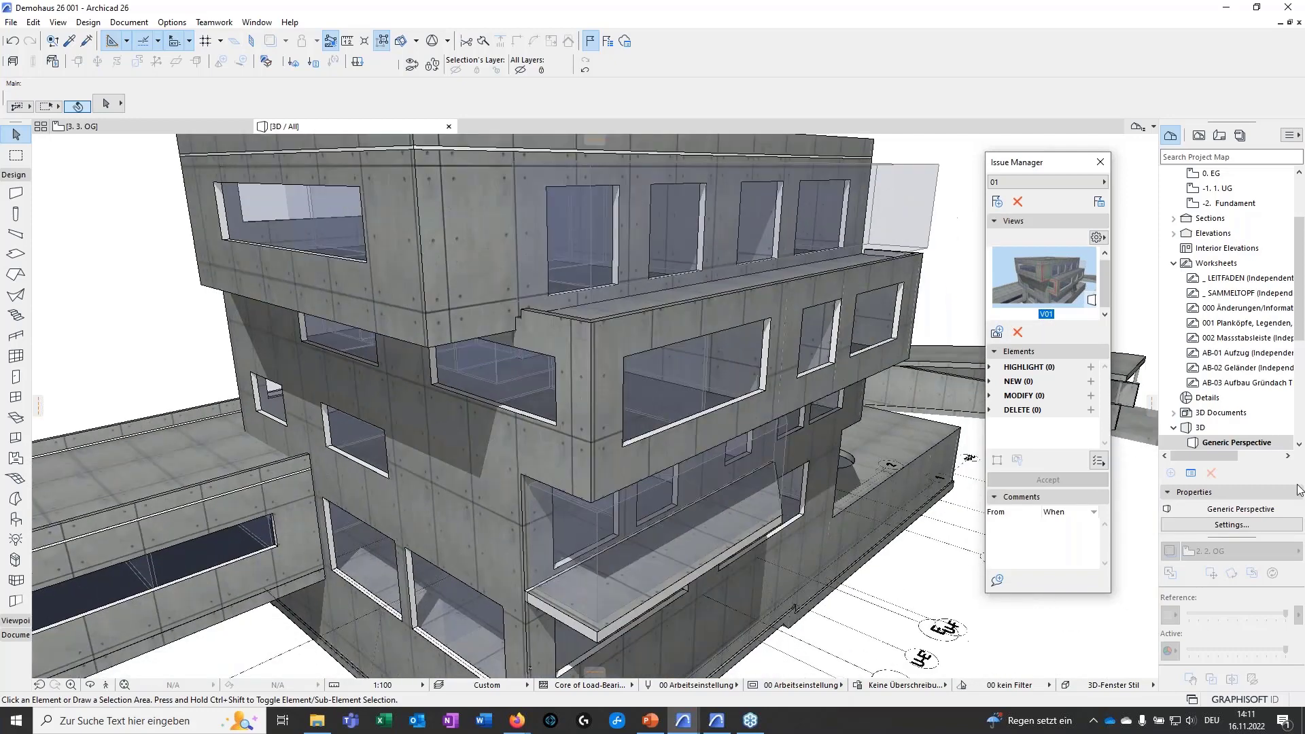
# Turn on the Window and Door element types in the Generic Perspective's 3D element filter.
pyautogui.moveTo(1087, 170); pyautogui.dragTo(1097, 161)
pyautogui.scroll(-4, 1230, 313)
pyautogui.scroll(1, 1235, 299)
pyautogui.rightClick(1234, 295)
pyautogui.click(1223, 307)
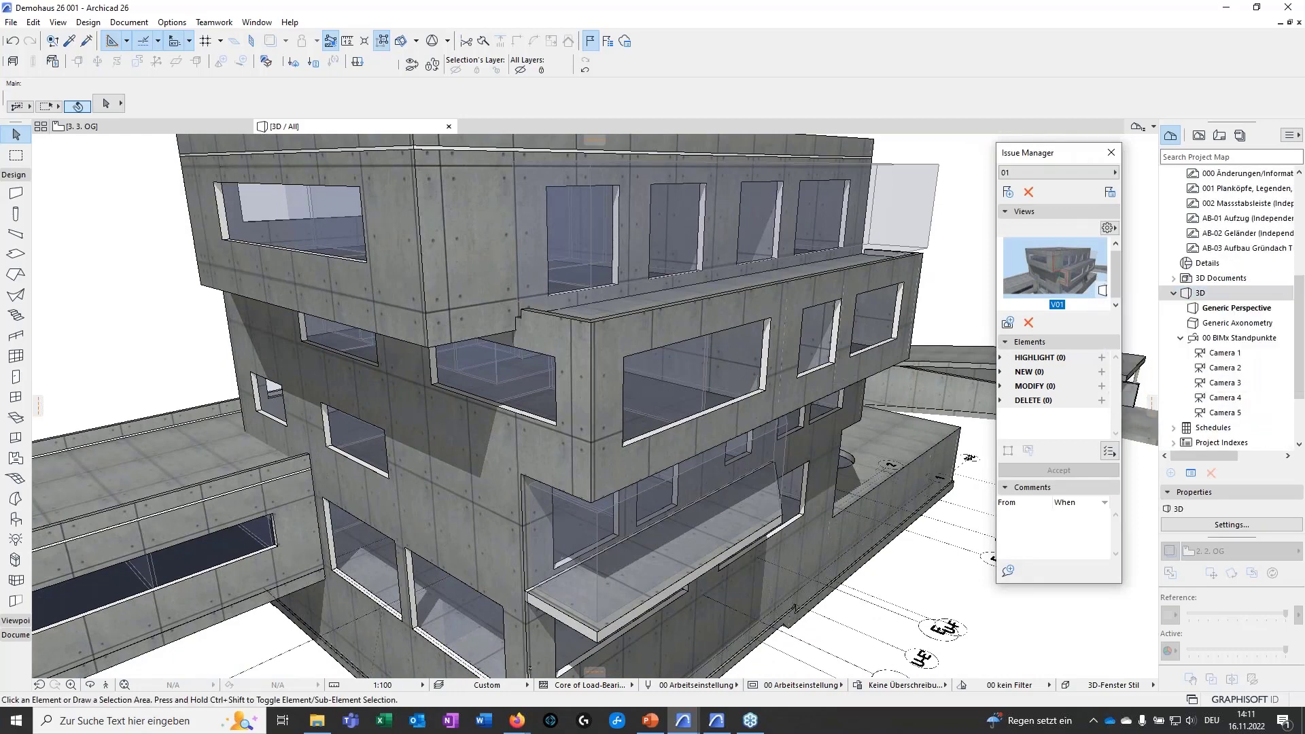
pyautogui.rightClick(1224, 309)
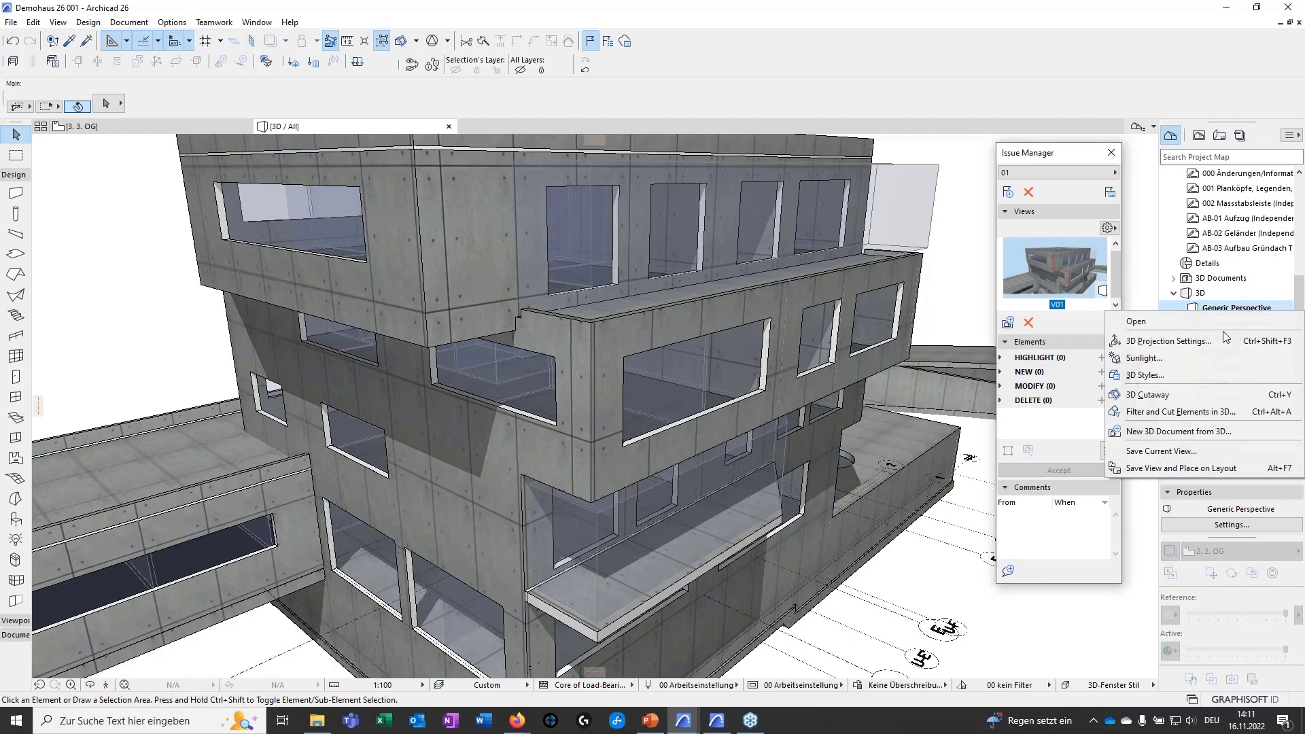
pyautogui.click(1207, 412)
pyautogui.scroll(-2, 666, 501)
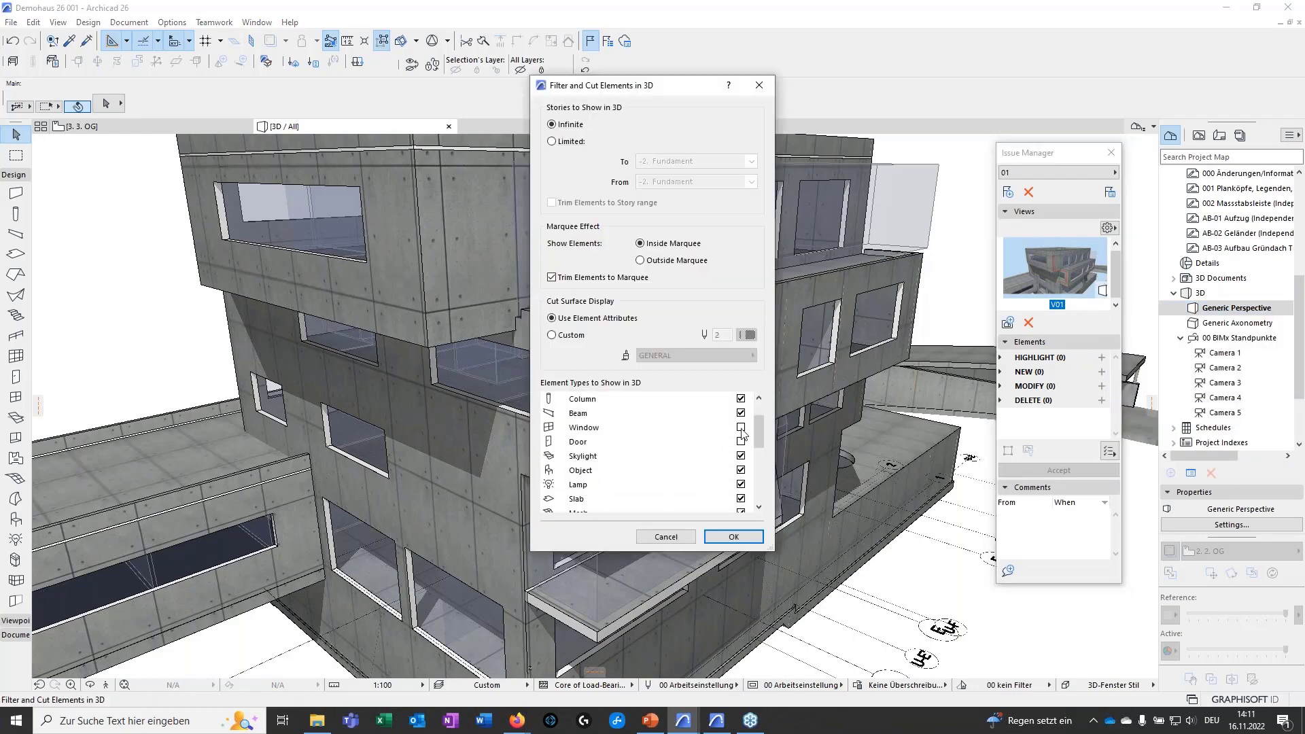
pyautogui.click(741, 427)
pyautogui.click(741, 442)
pyautogui.click(734, 537)
# Frame the windowed facade below the overhanging storey and create a new issue named 002.
pyautogui.keyDown('shift'); pyautogui.moveTo(516, 435); pyautogui.dragTo(651, 472, button='middle'); pyautogui.keyUp('shift')
pyautogui.scroll(5, 651, 472)
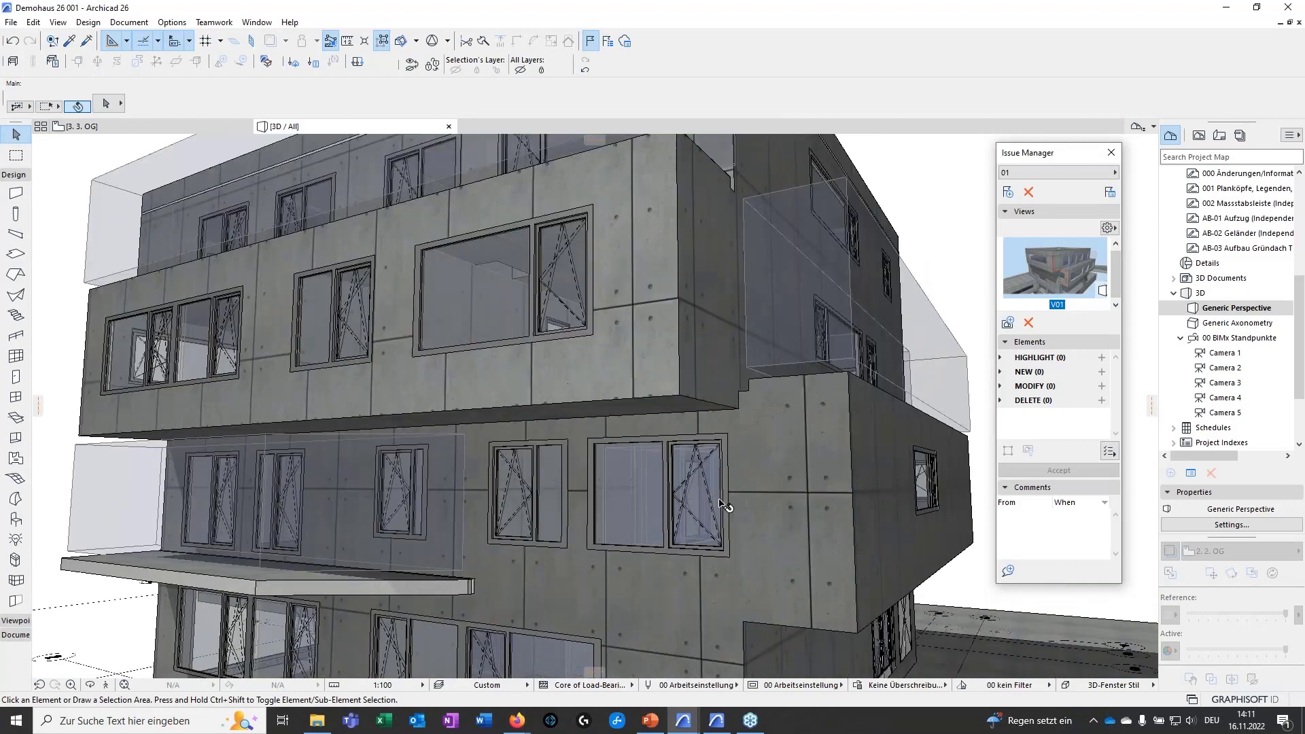
pyautogui.scroll(5, 731, 346)
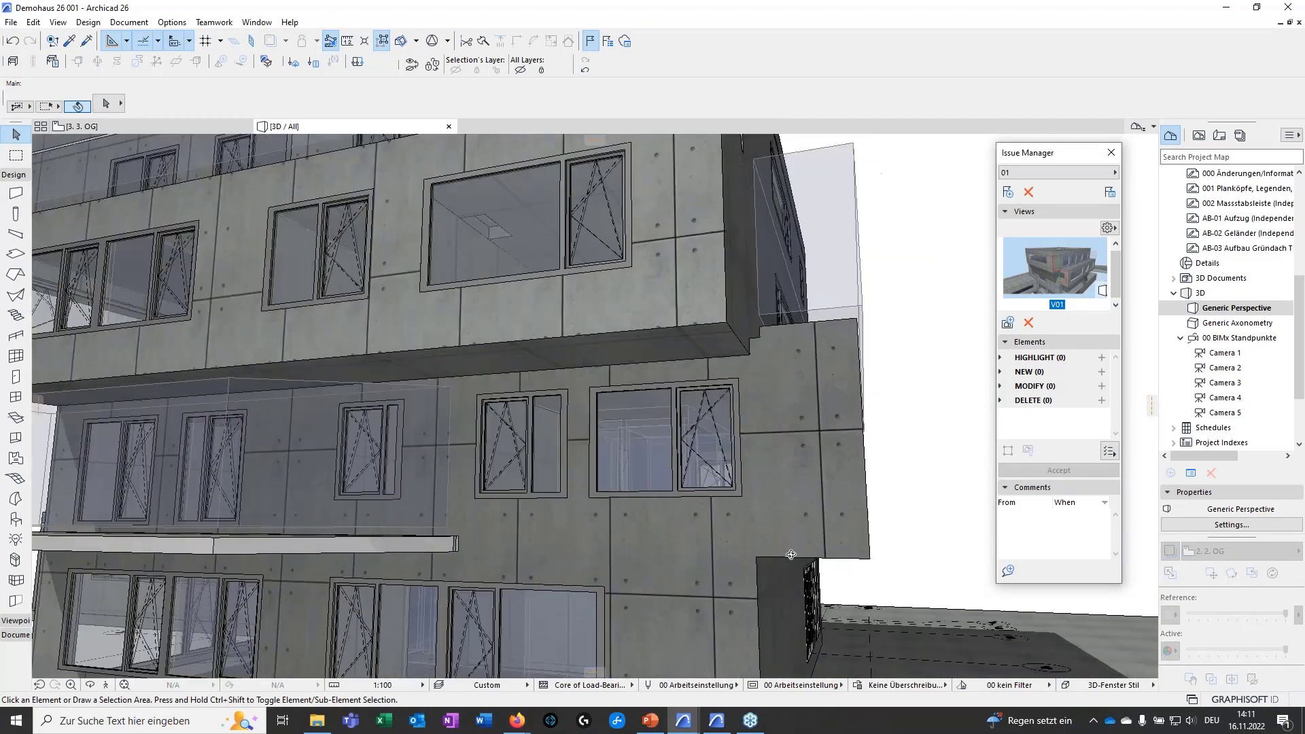
pyautogui.moveTo(728, 451)
pyautogui.mouseDown(button='middle')
pyautogui.moveTo(757, 467)
pyautogui.moveTo(745, 454)
pyautogui.mouseUp(button='middle')
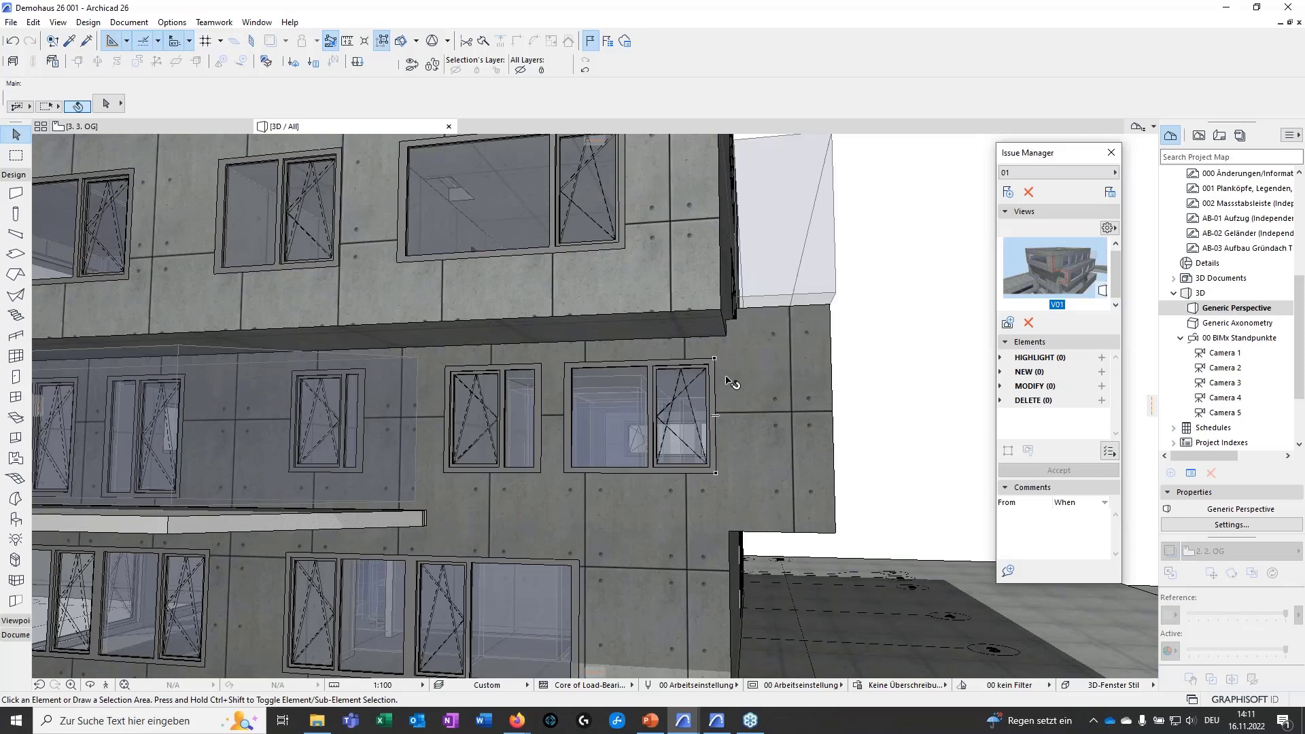
pyautogui.click(657, 433)
pyautogui.keyDown('shift'); pyautogui.moveTo(741, 493); pyautogui.dragTo(612, 543, button='middle'); pyautogui.keyUp('shift')
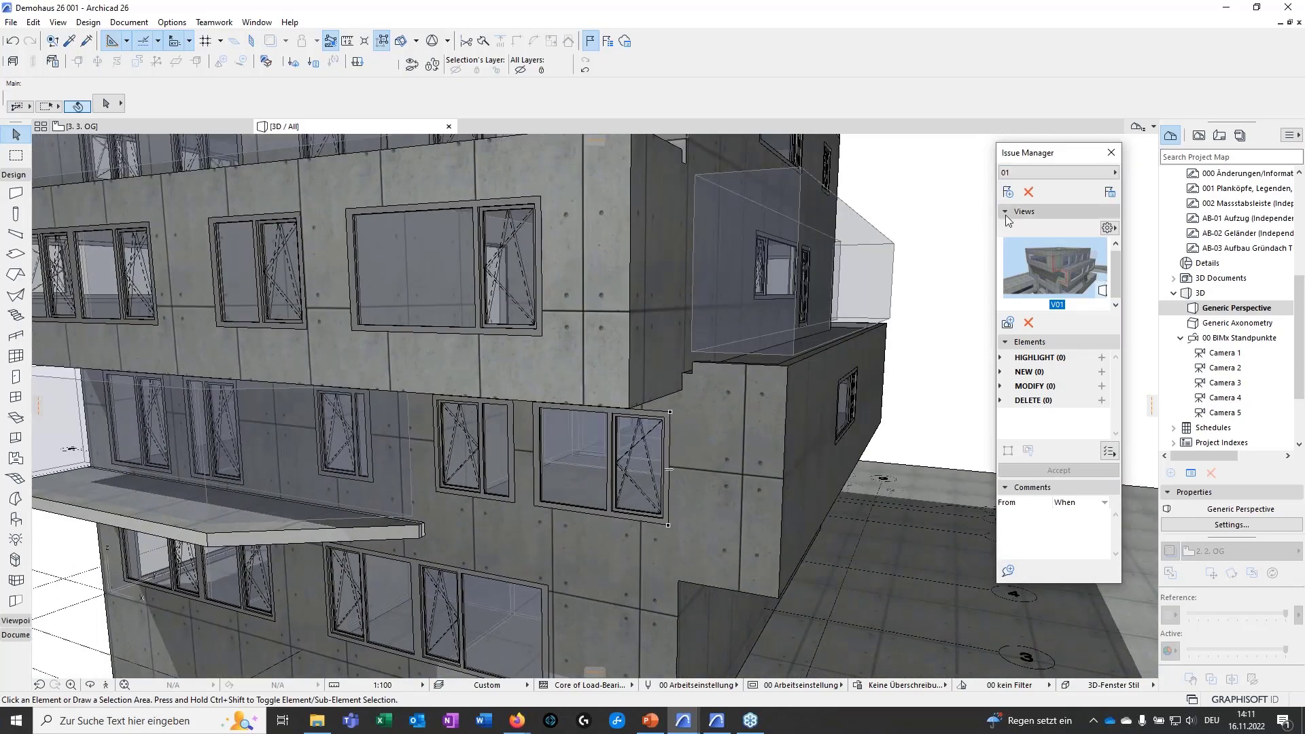
pyautogui.click(1008, 193)
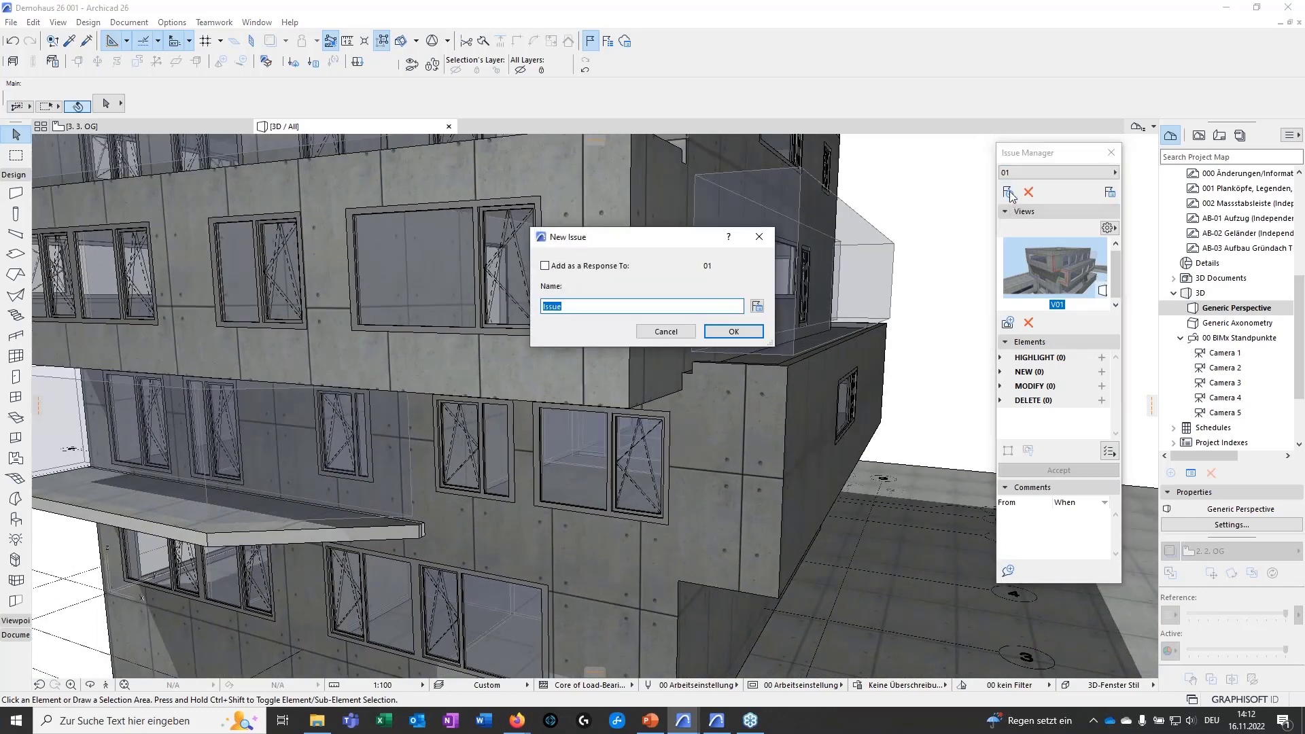
pyautogui.write('01')
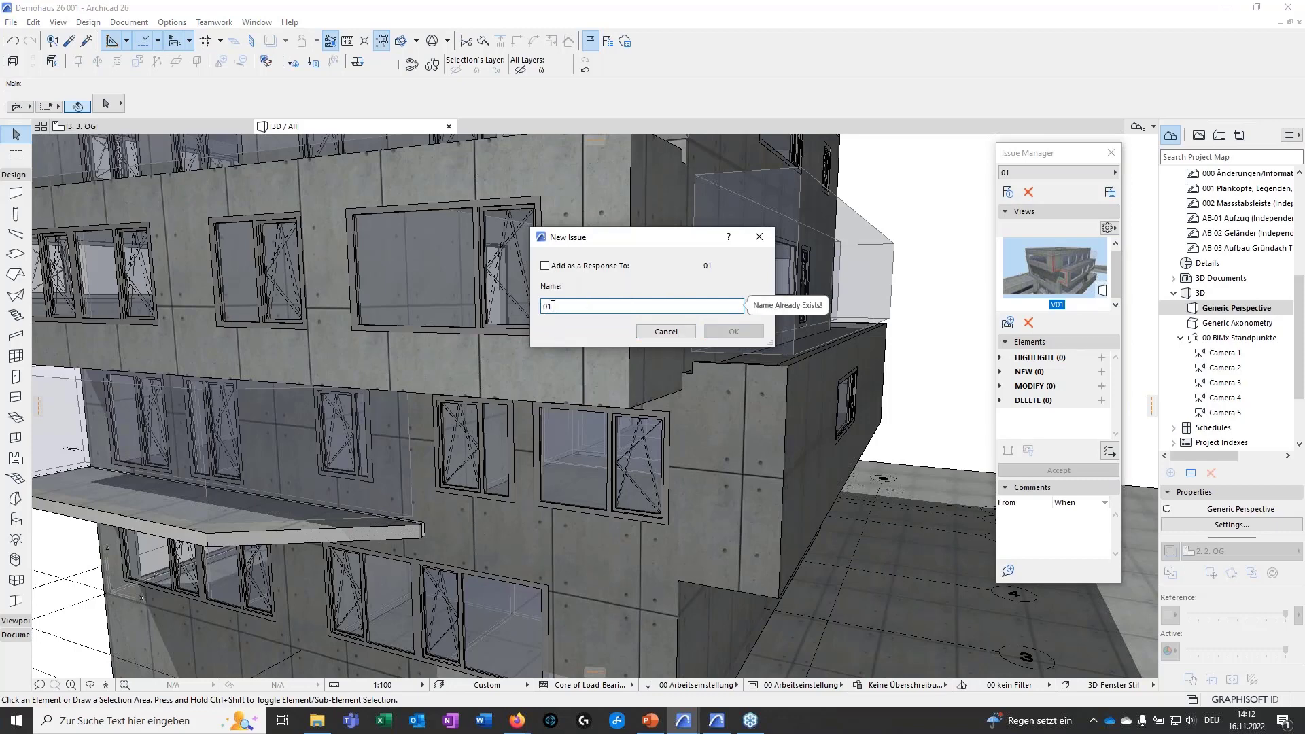
pyautogui.press('BackSpace')
pyautogui.write('2')
pyautogui.press('BackSpace')
pyautogui.write('02')
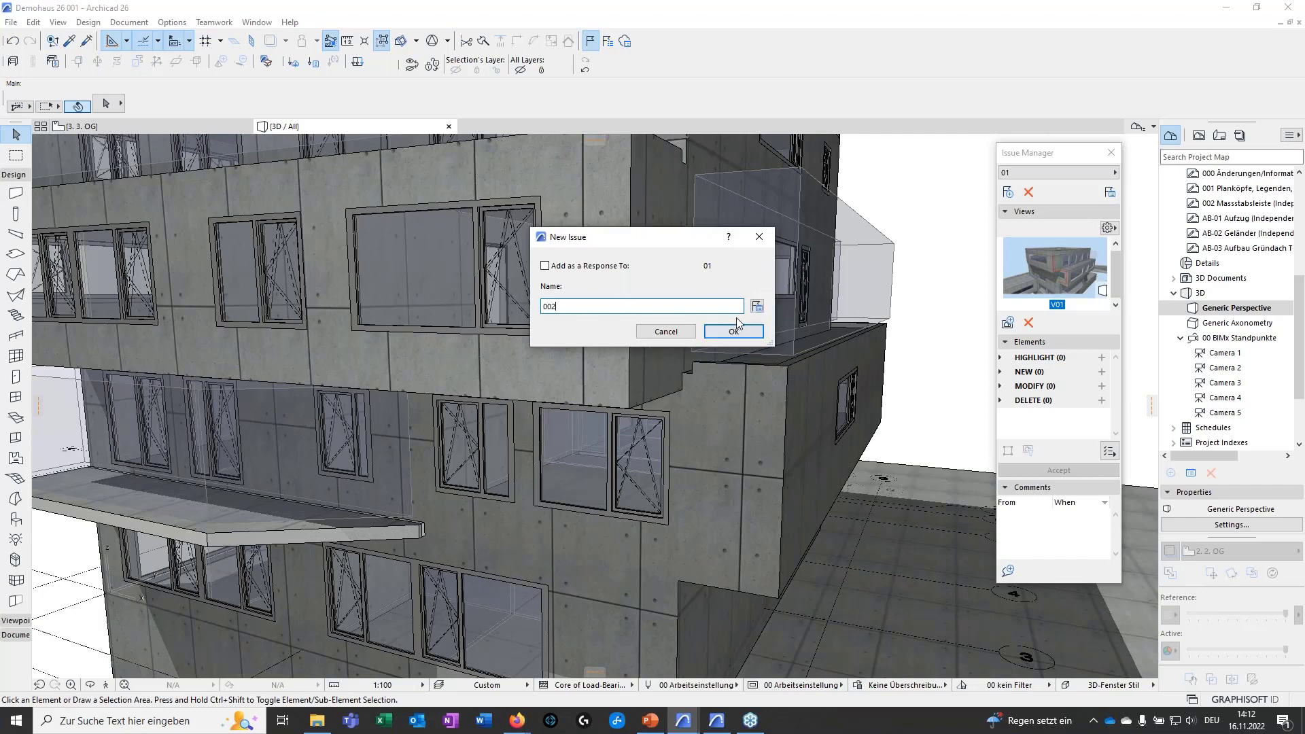
pyautogui.click(748, 330)
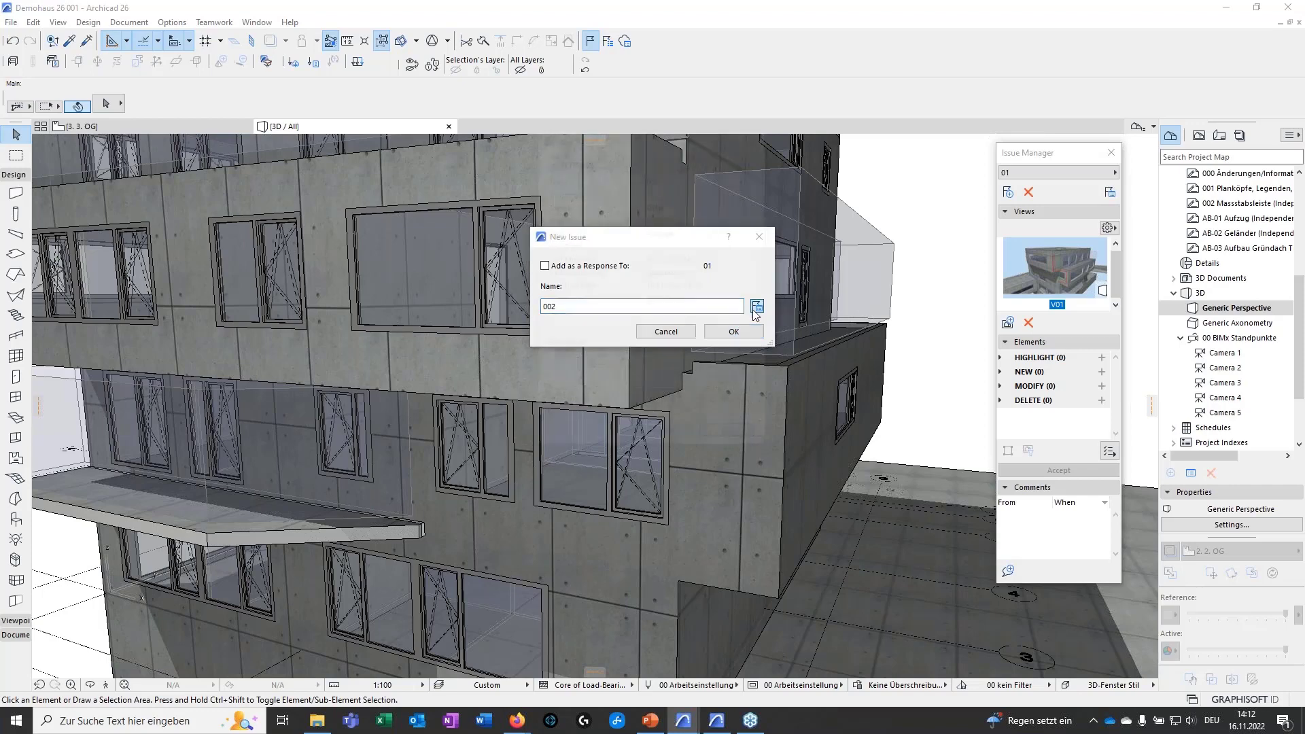
pyautogui.click(756, 134)
pyautogui.click(732, 333)
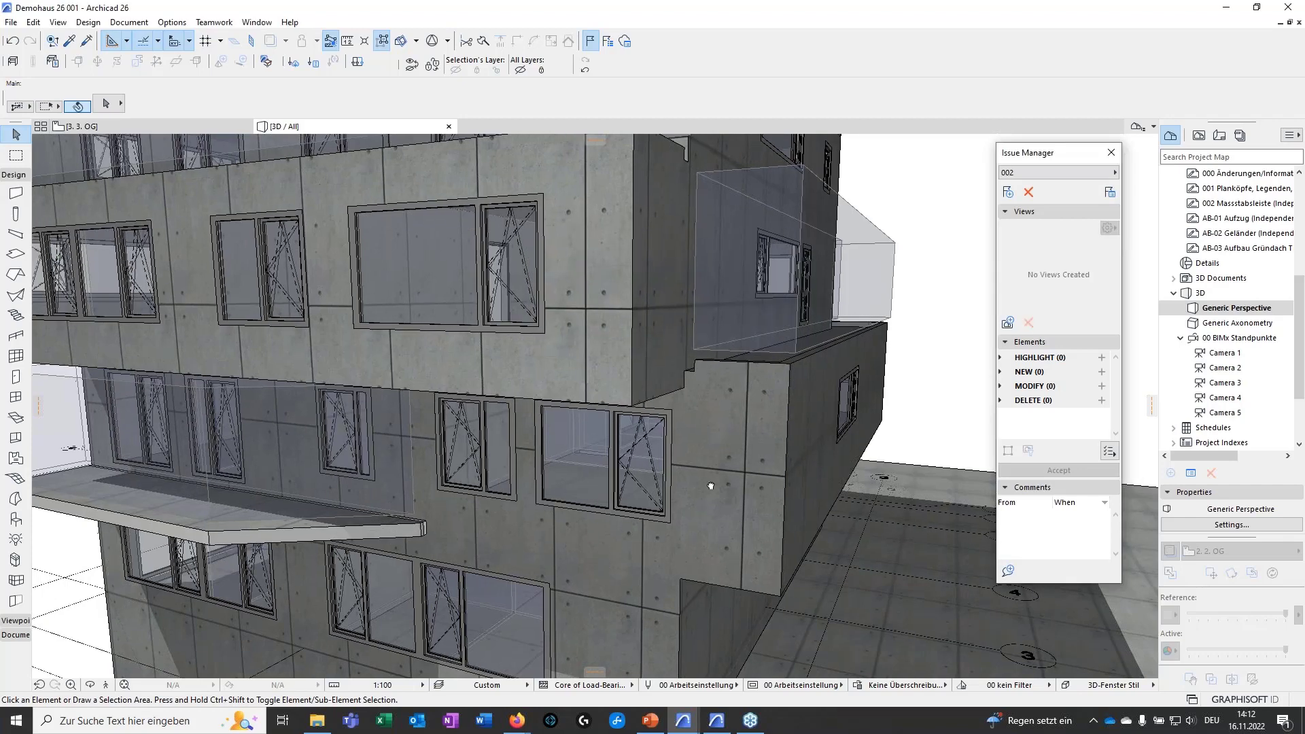
# Attach the current 3D view of the windowed facade to issue 002 under the name 002.
pyautogui.click(1008, 323)
pyautogui.write('002')
pyautogui.click(721, 279)
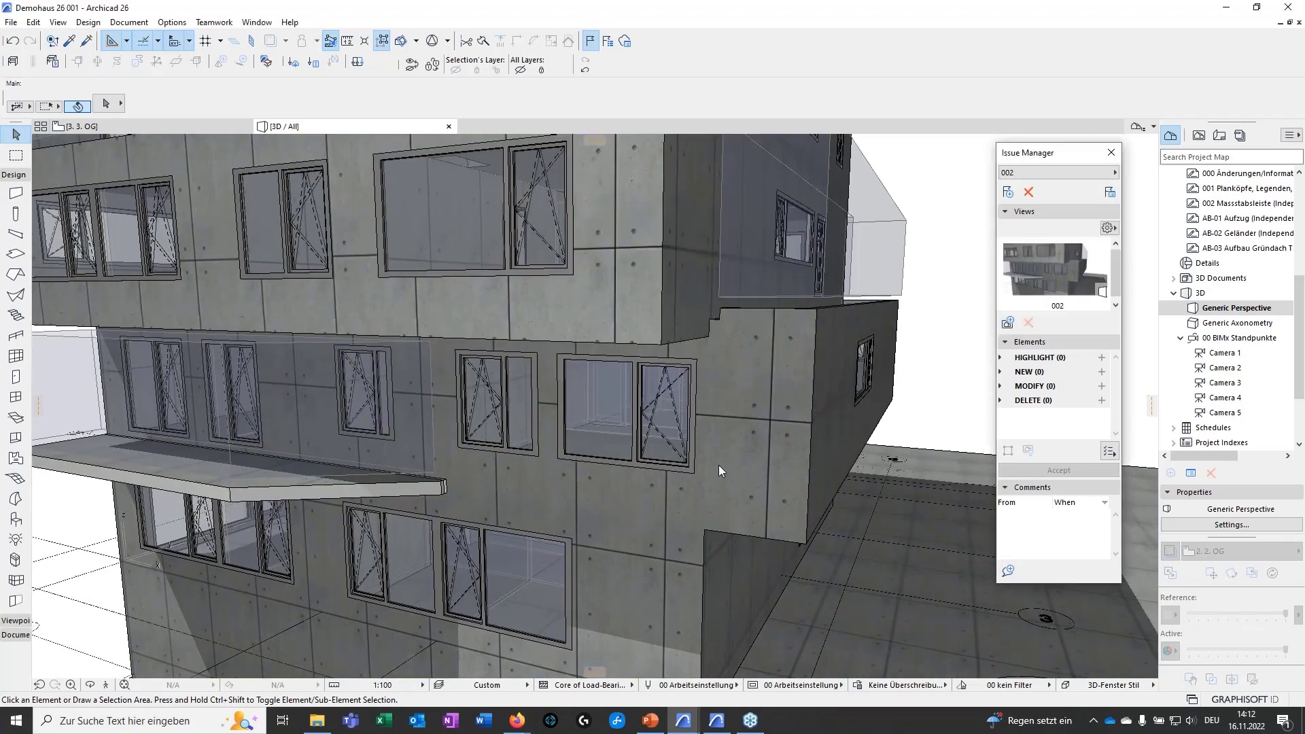
# Mark the wall holding the windows beside the building corner as a Modify element of issue 002.
pyautogui.click(644, 425)
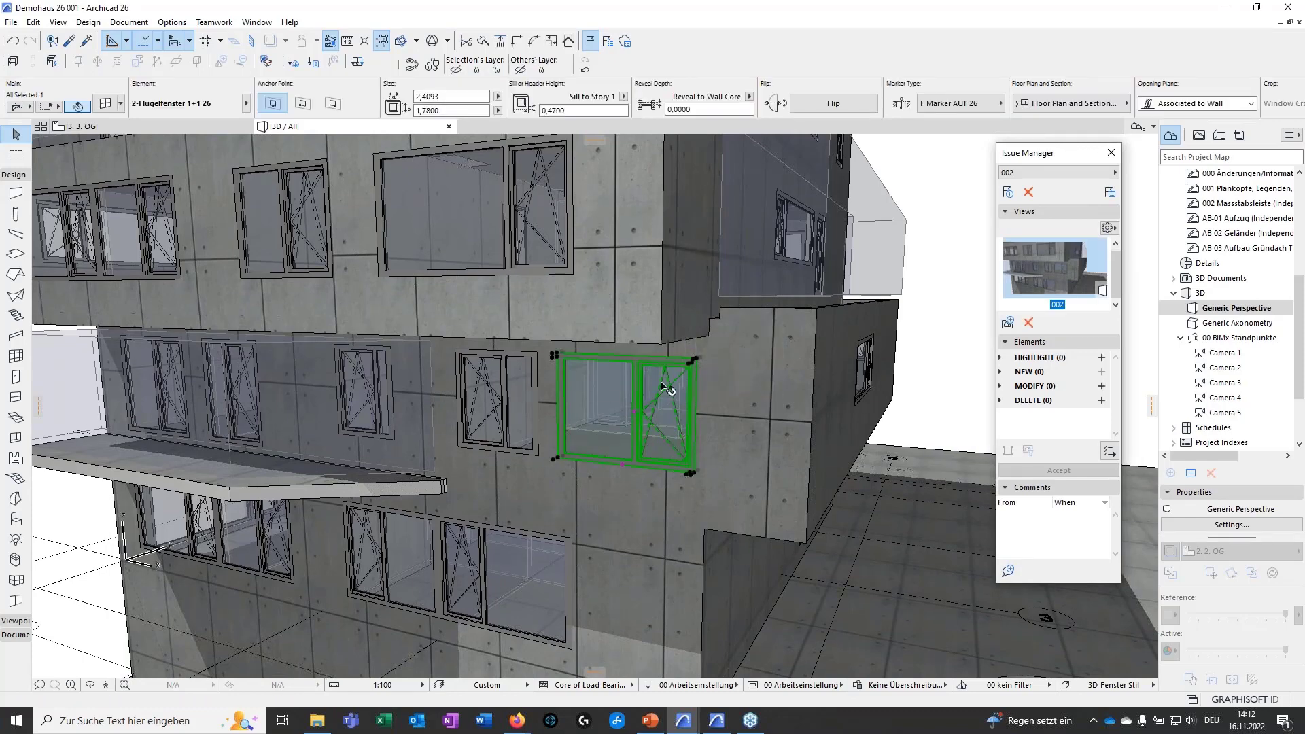
pyautogui.click(1102, 386)
pyautogui.scroll(3, 680, 484)
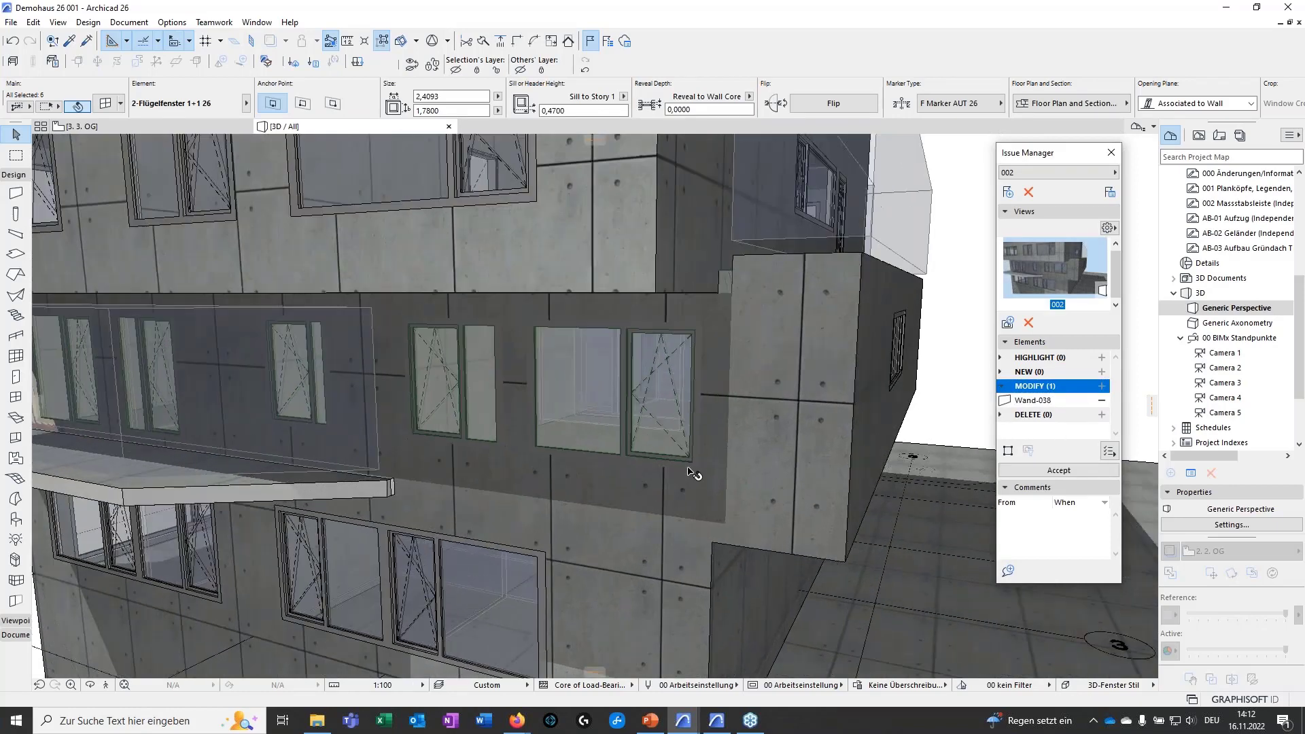
# Move the marked wall with its windows about 0,31 along the facade at 180°, away from the corner, and clear the selection.
pyautogui.click(705, 470)
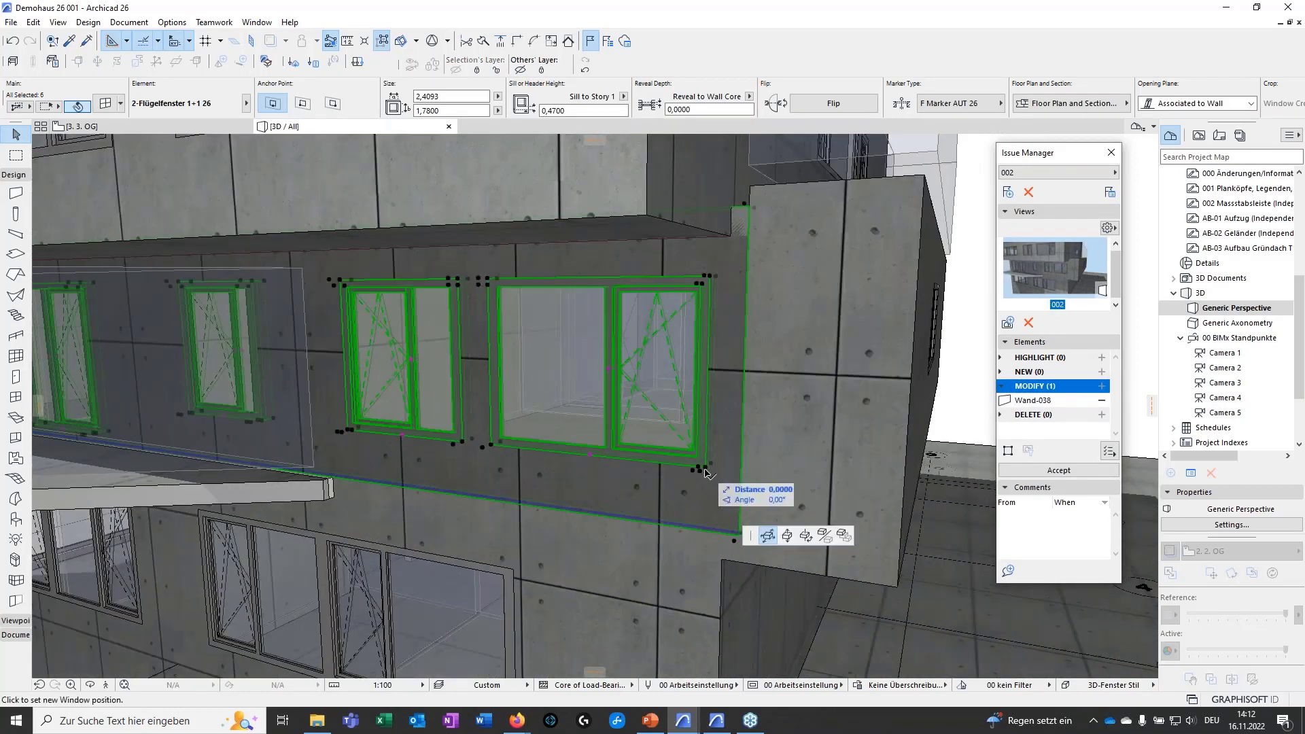
pyautogui.write('0,312')
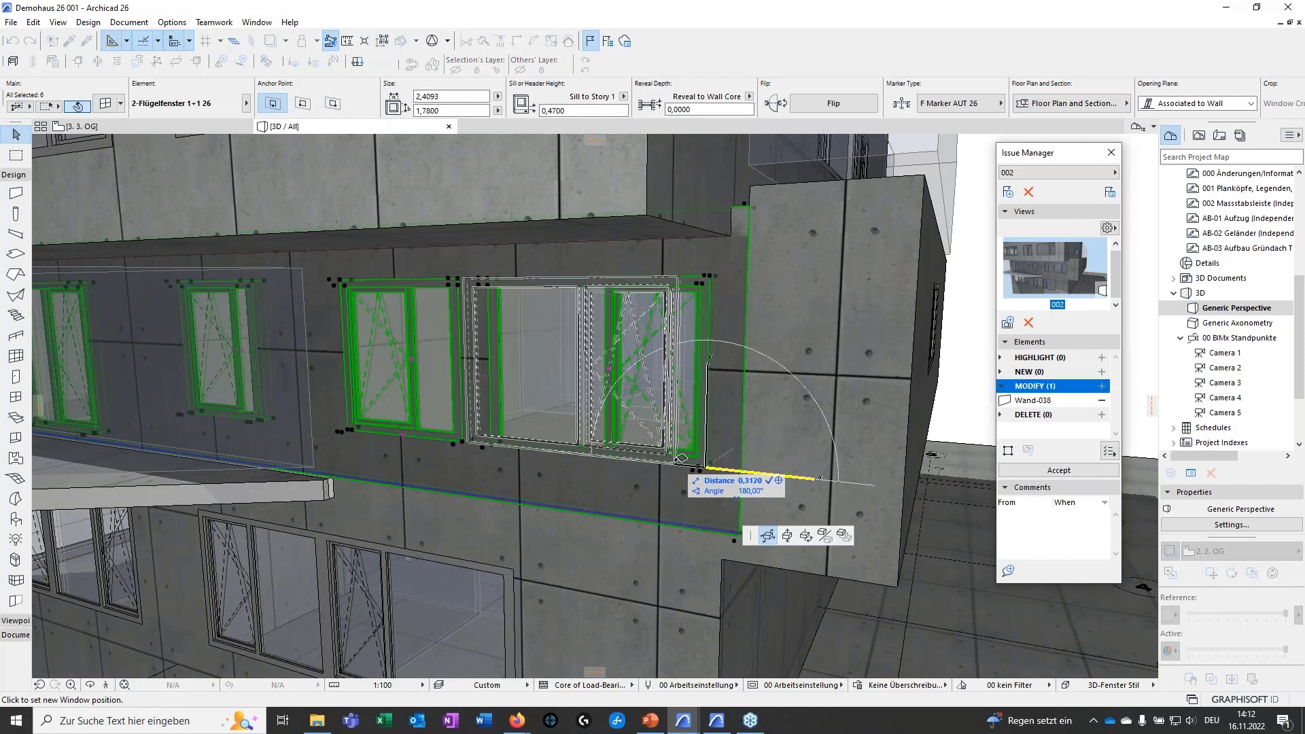
pyautogui.press('Return')
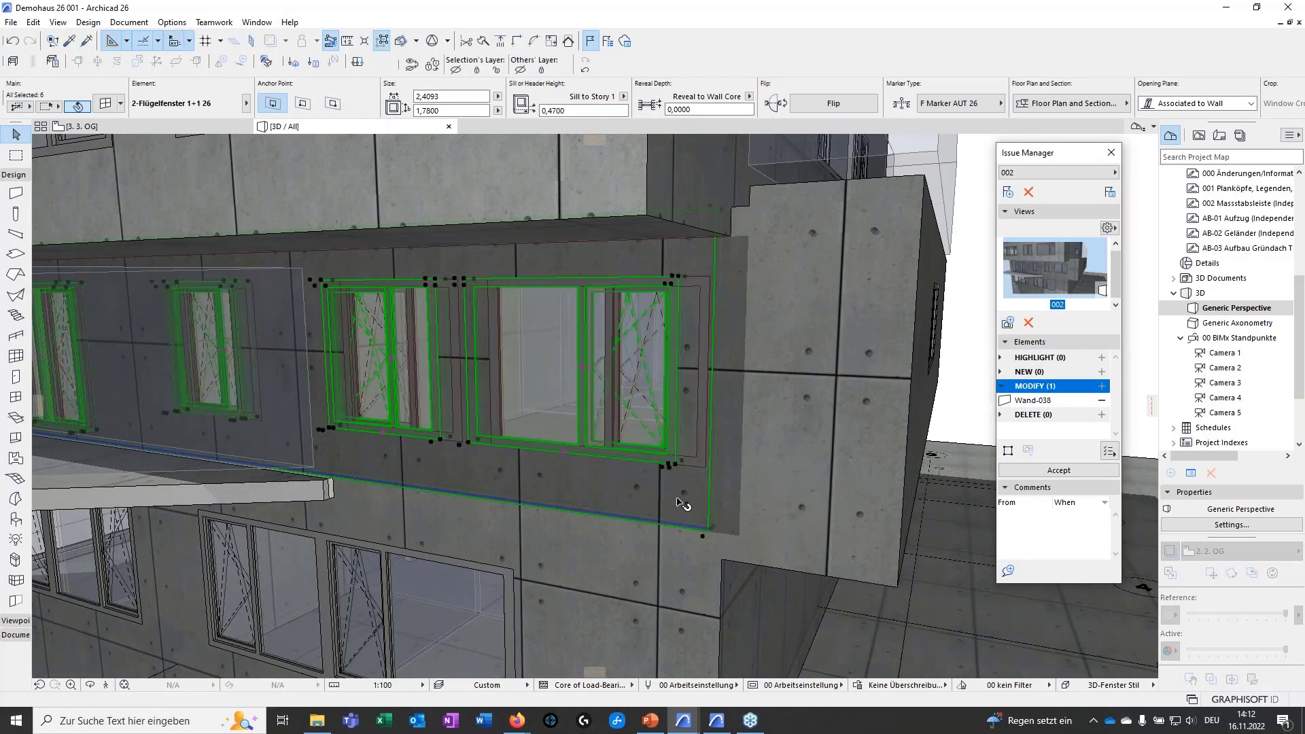
pyautogui.press('Escape')
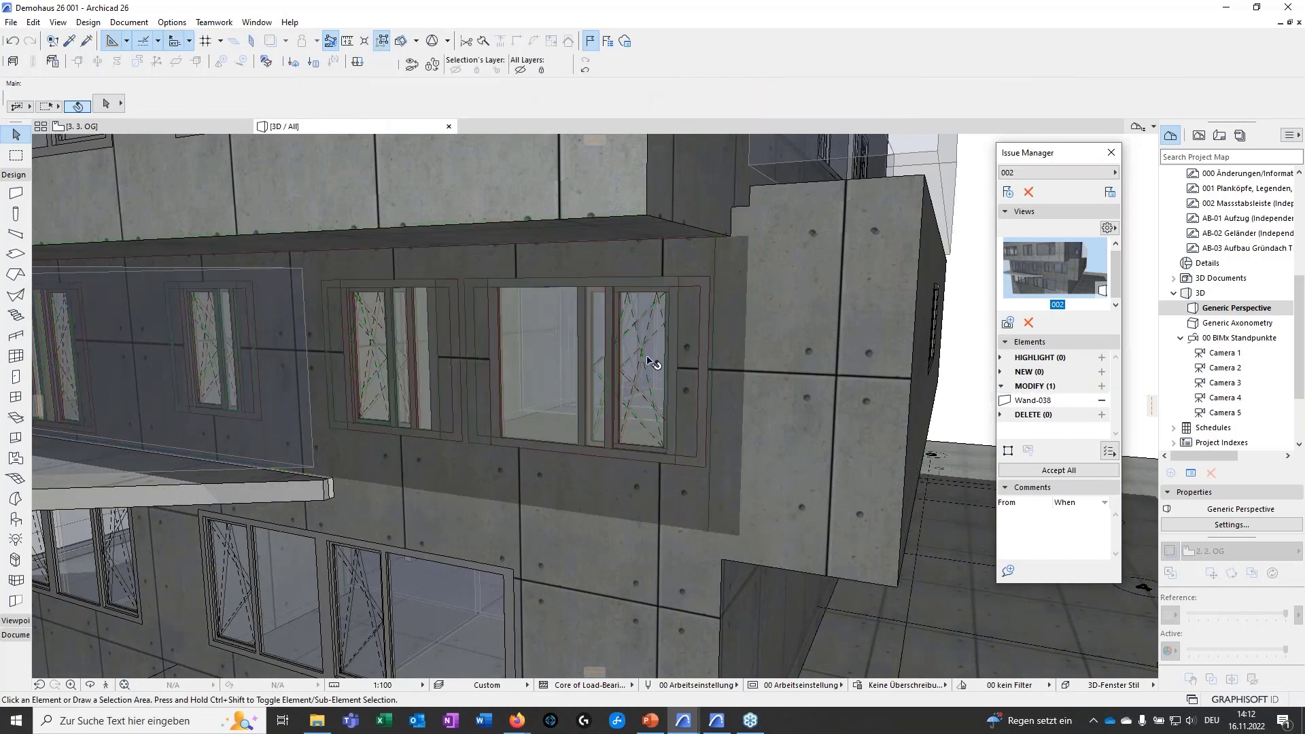
# Examine the proposed wall shift up close, accept all modifications of issue 002 and undo the acceptance.
pyautogui.scroll(3, 696, 396)
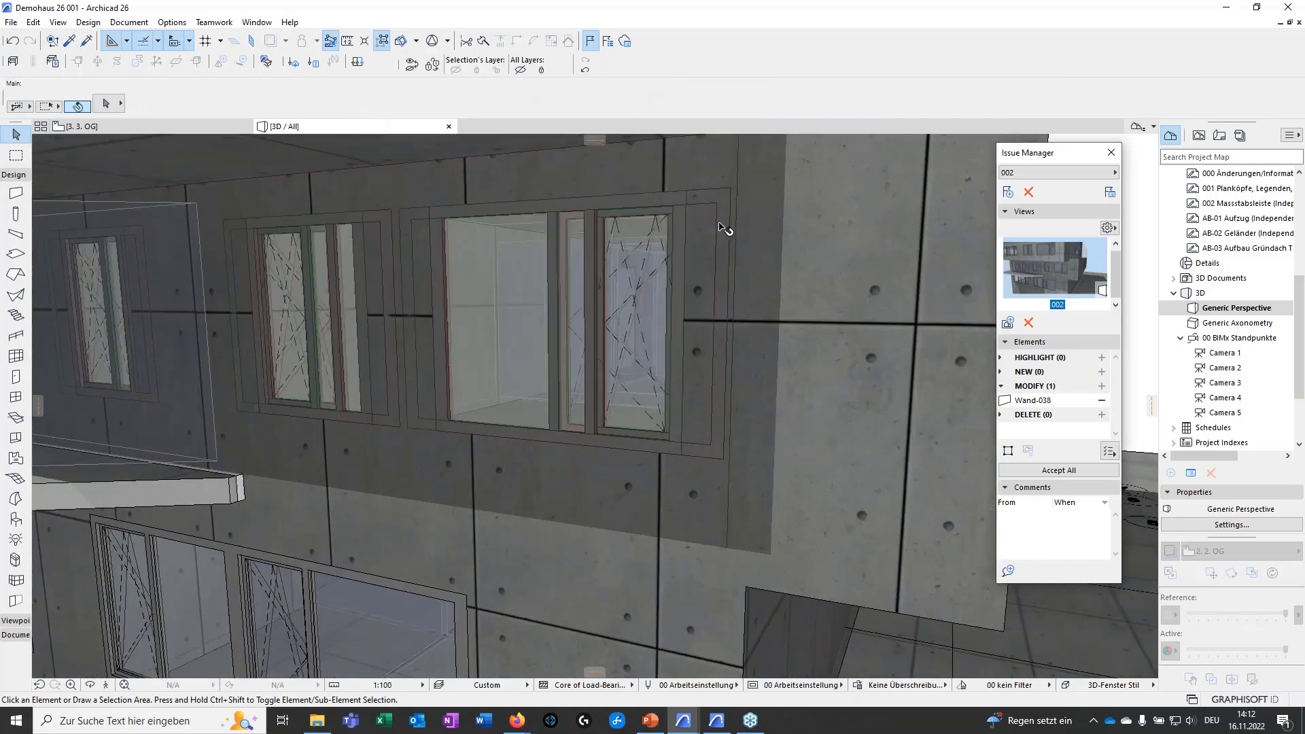
pyautogui.keyDown('shift'); pyautogui.moveTo(676, 482); pyautogui.dragTo(660, 509, button='middle'); pyautogui.keyUp('shift')
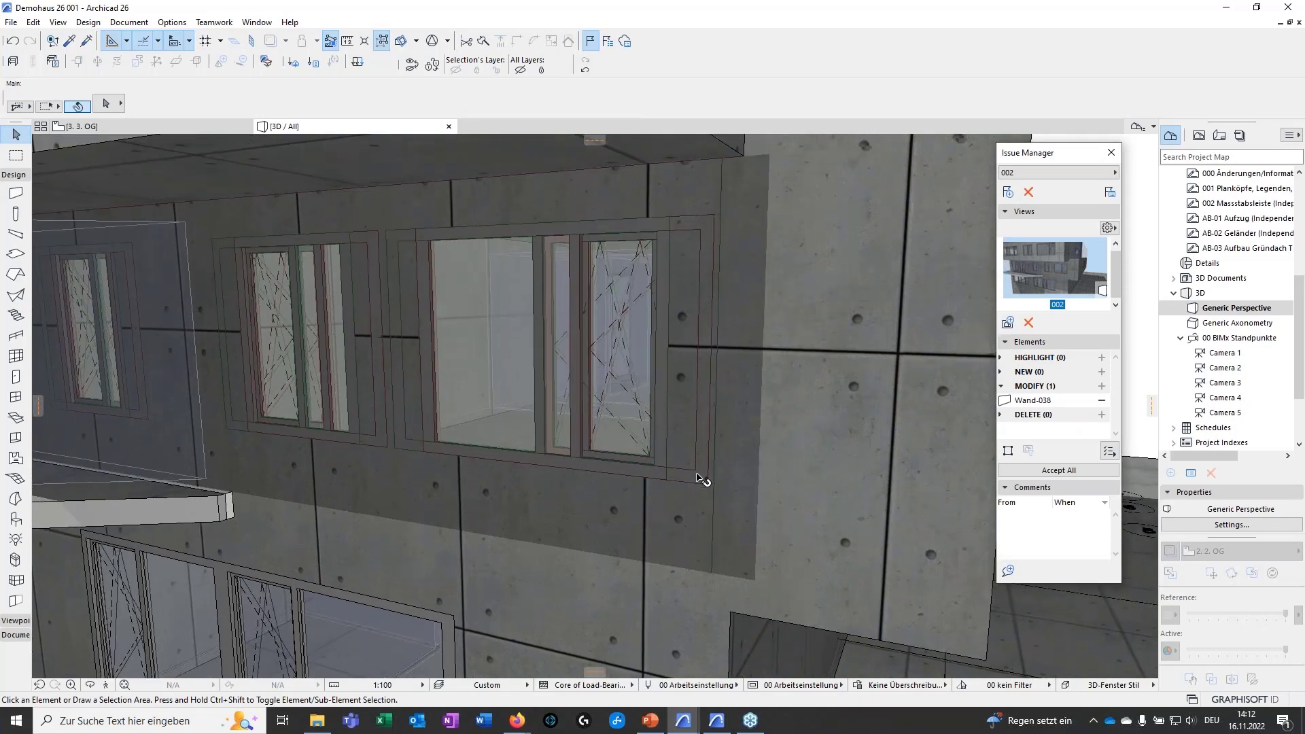
pyautogui.keyDown('shift'); pyautogui.moveTo(680, 486); pyautogui.dragTo(711, 501, button='middle'); pyautogui.keyUp('shift')
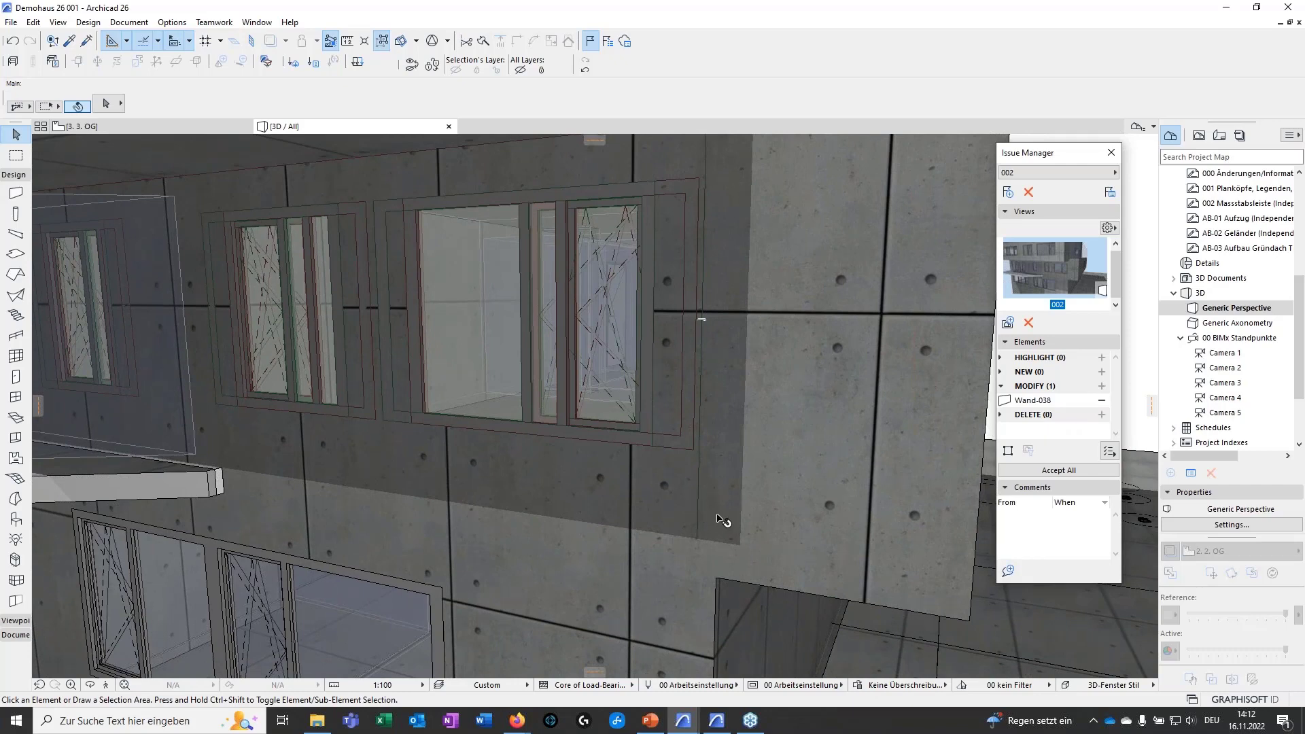
pyautogui.click(1058, 470)
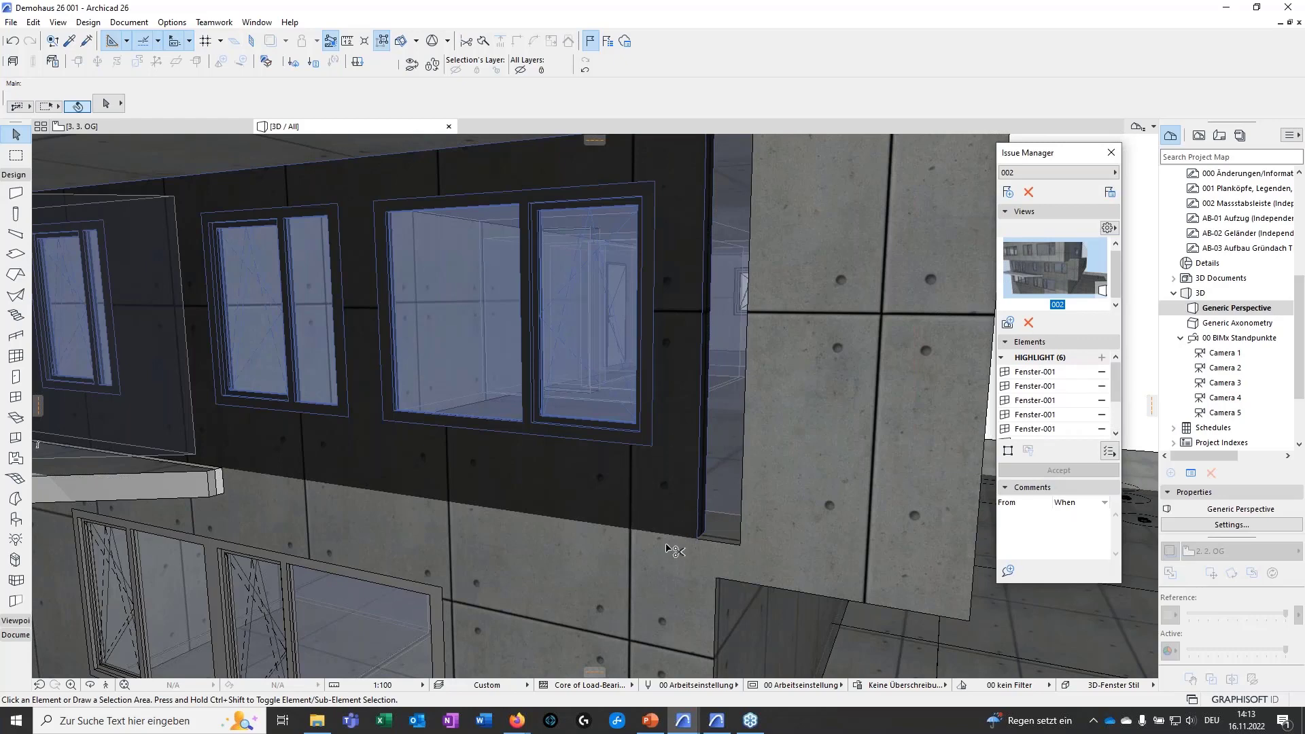
pyautogui.hotkey('ctrl', 'z')
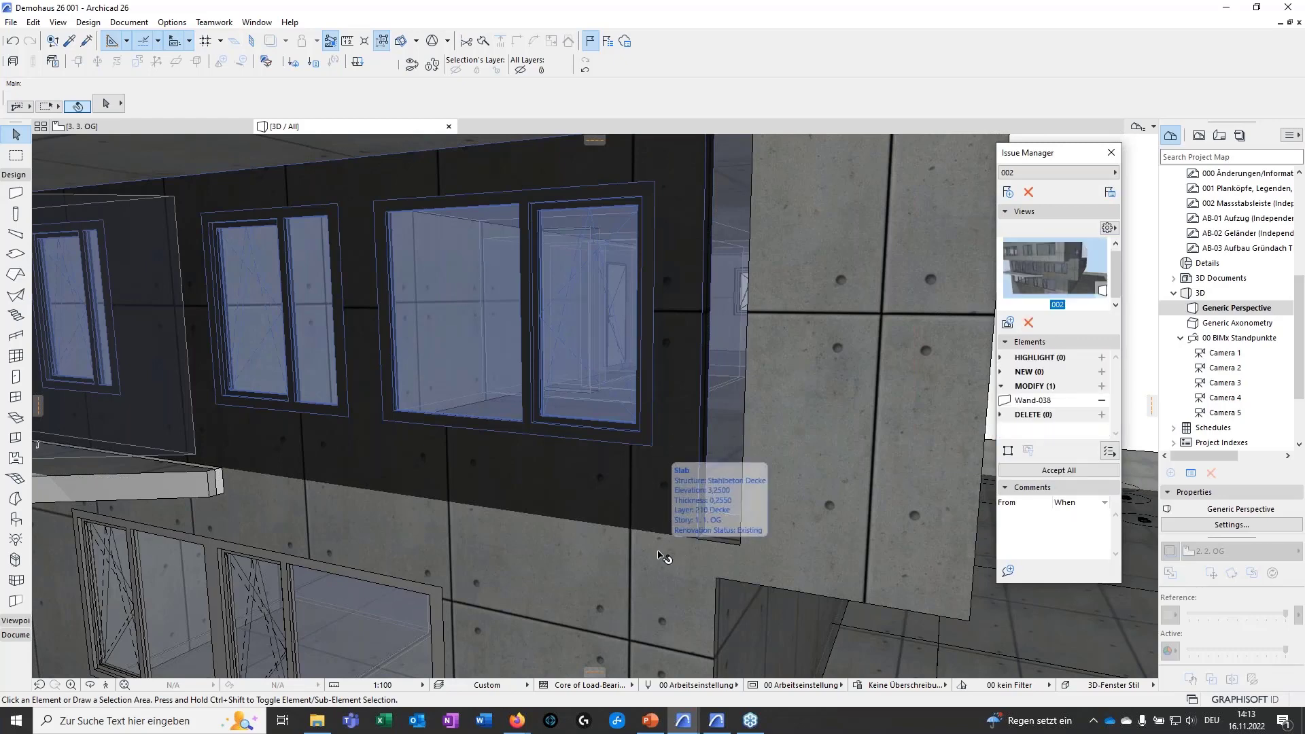
pyautogui.press('Escape')
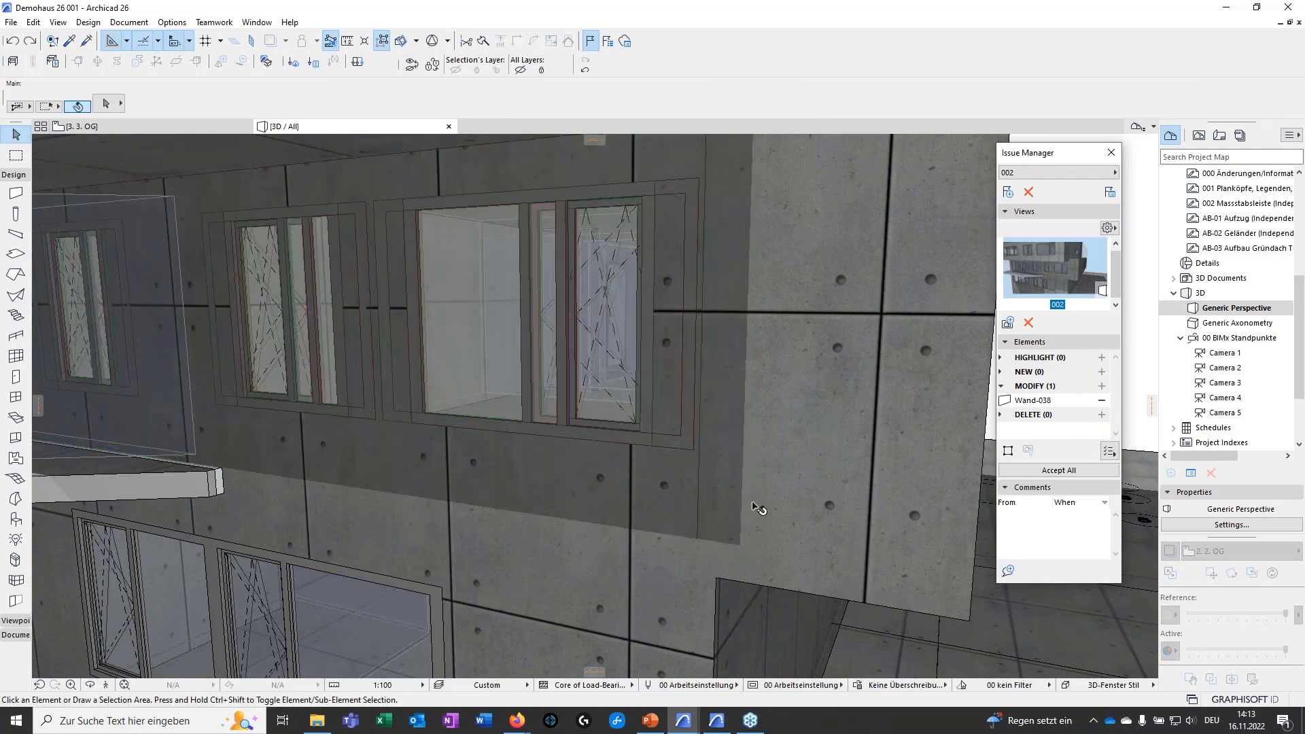
# Check which wall the Modify entry of issue 002 refers to and view the whole facade from farther away.
pyautogui.click(661, 423)
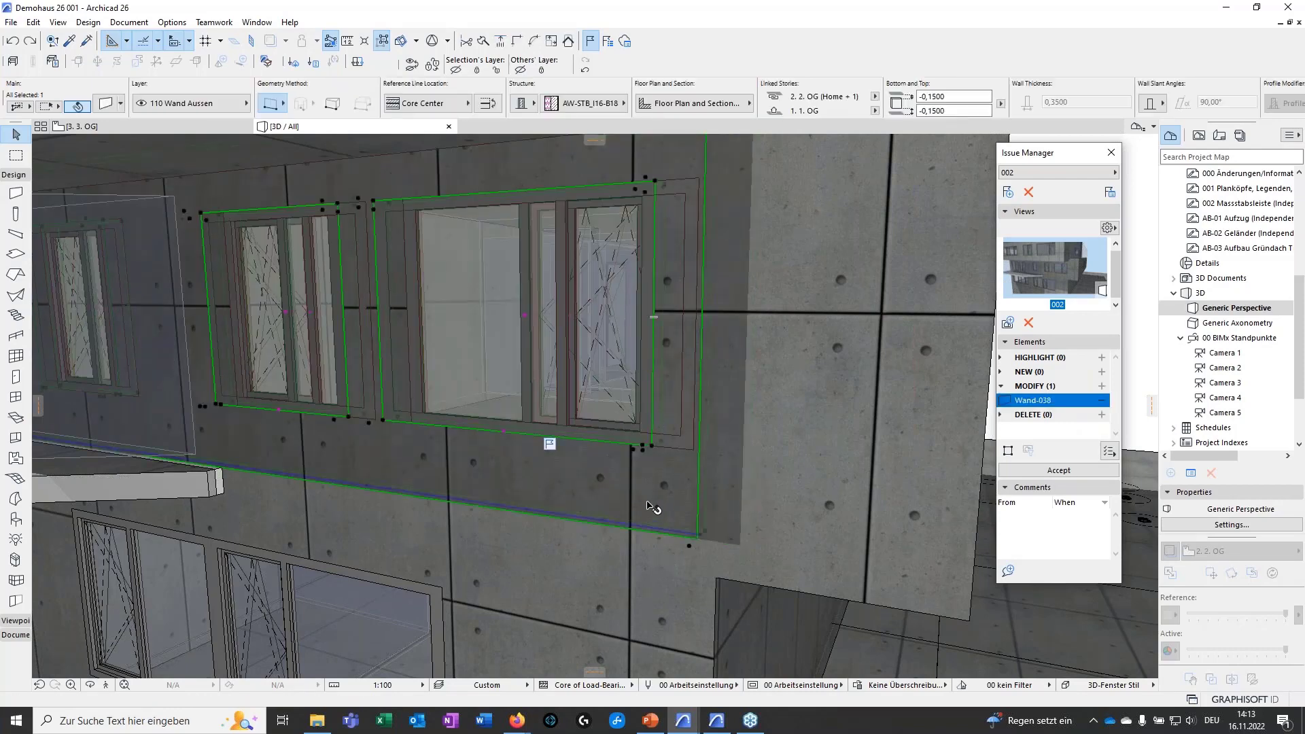
pyautogui.press('Escape')
pyautogui.moveTo(641, 518); pyautogui.dragTo(652, 452, button='middle')
pyautogui.scroll(-10, 653, 452)
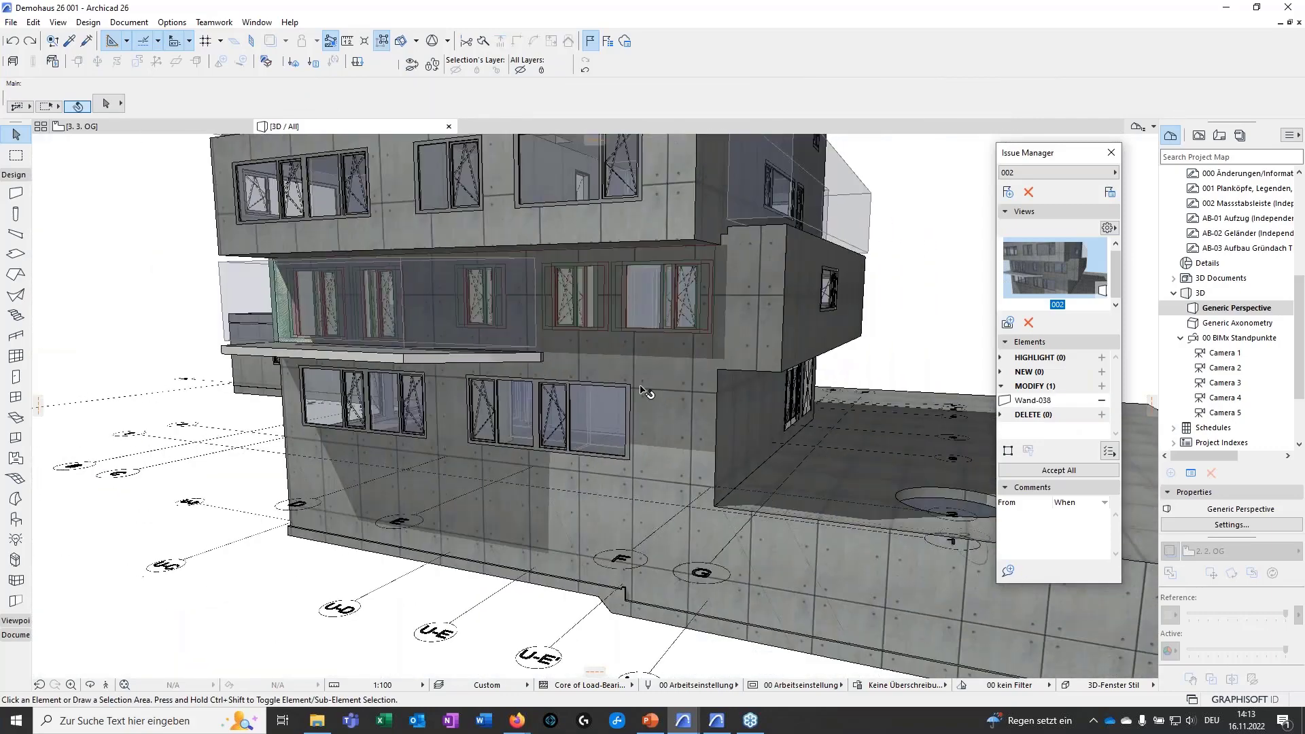
pyautogui.keyDown('shift'); pyautogui.moveTo(641, 390); pyautogui.dragTo(36, 541, button='middle'); pyautogui.keyUp('shift')
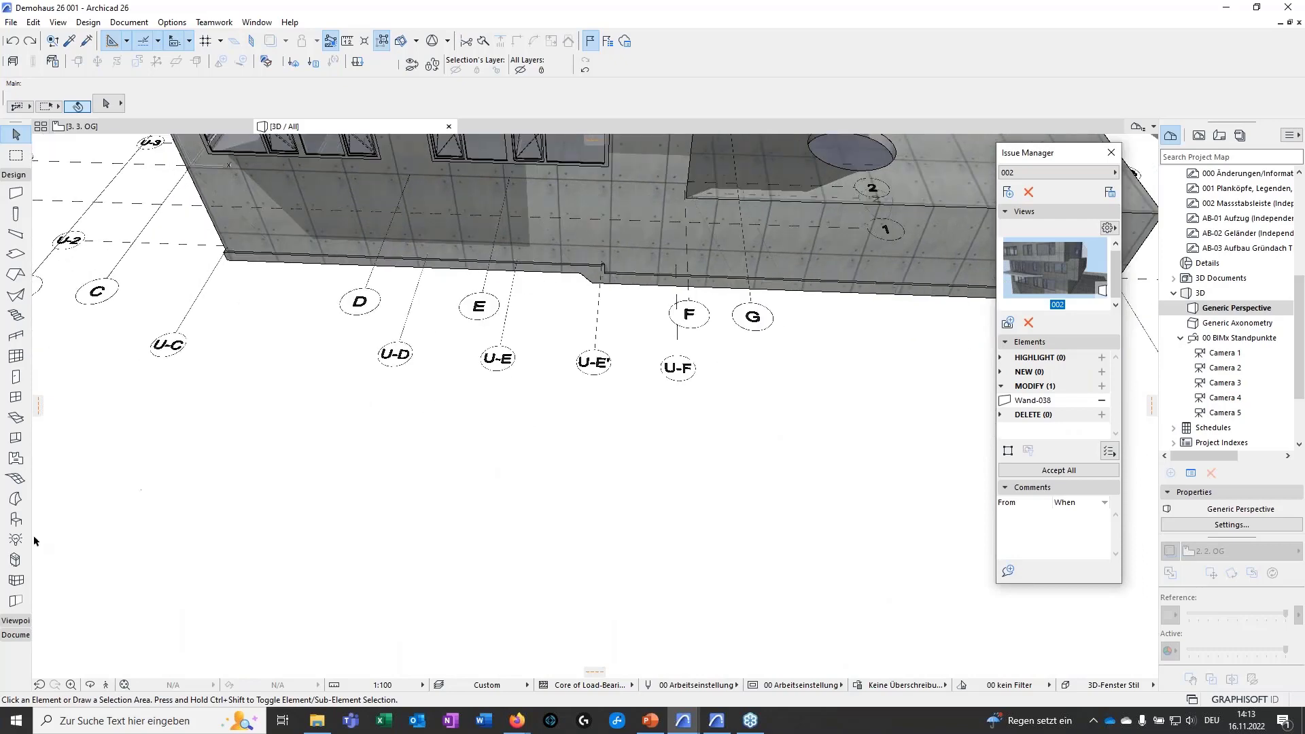
# Place a 0,3000 × 0,3000 column on the open ground in front of the facade, near grid axis U-E'.
pyautogui.click(17, 215)
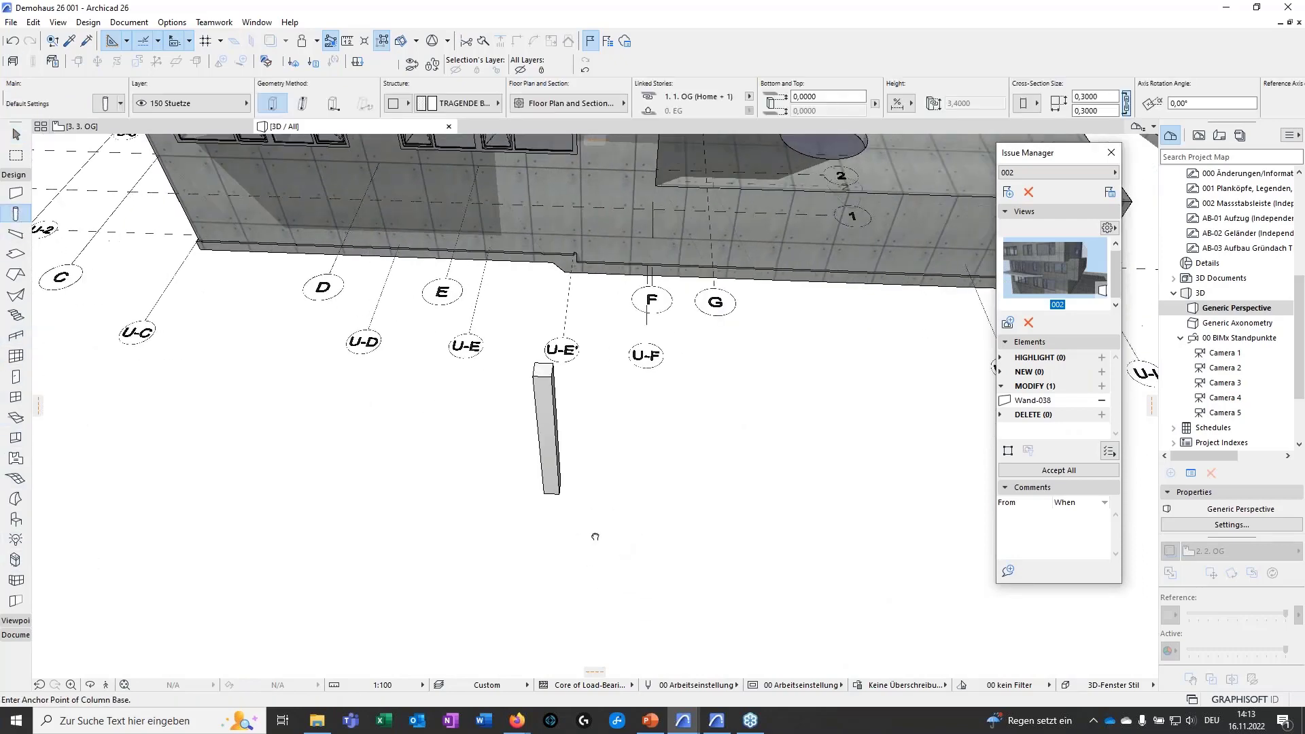
pyautogui.moveTo(594, 537); pyautogui.dragTo(565, 532, button='middle')
pyautogui.press('Escape')
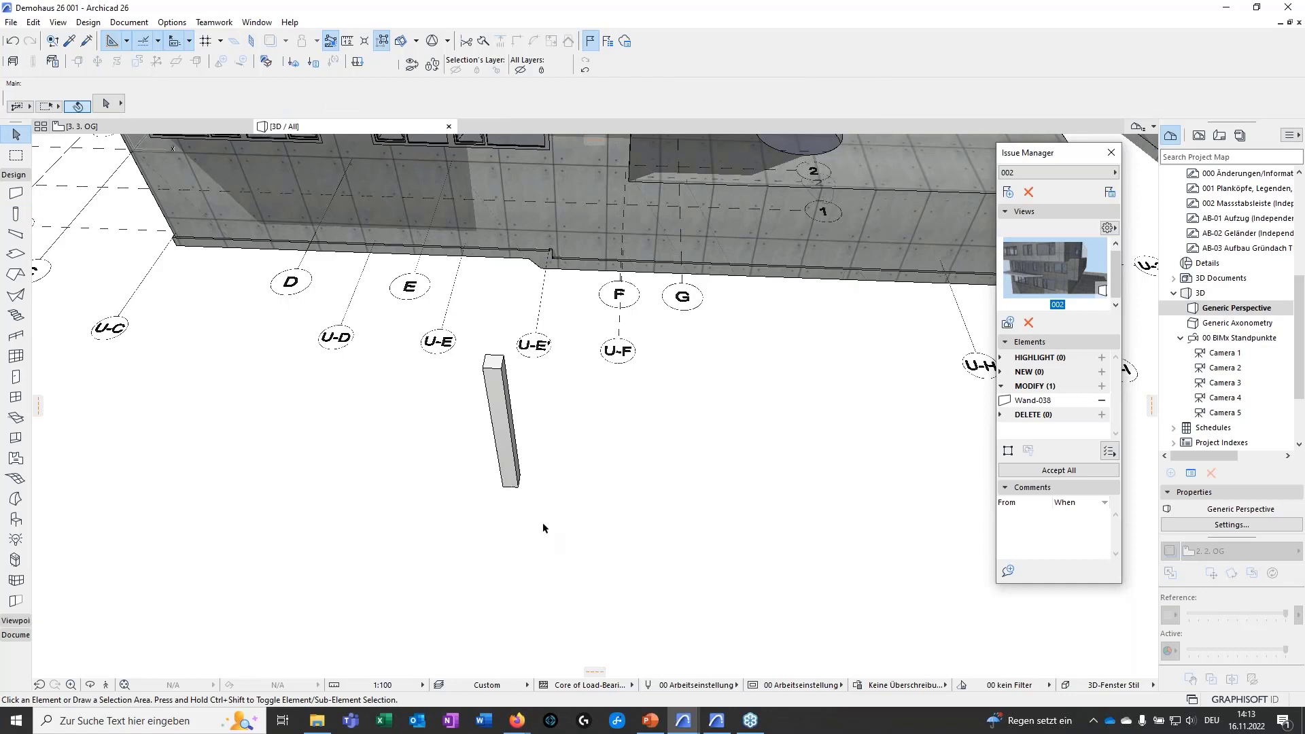
# Remove the wall Wand-038 from the Modify elements of issue 002 and add the new column there instead.
pyautogui.click(1102, 400)
pyautogui.click(1082, 387)
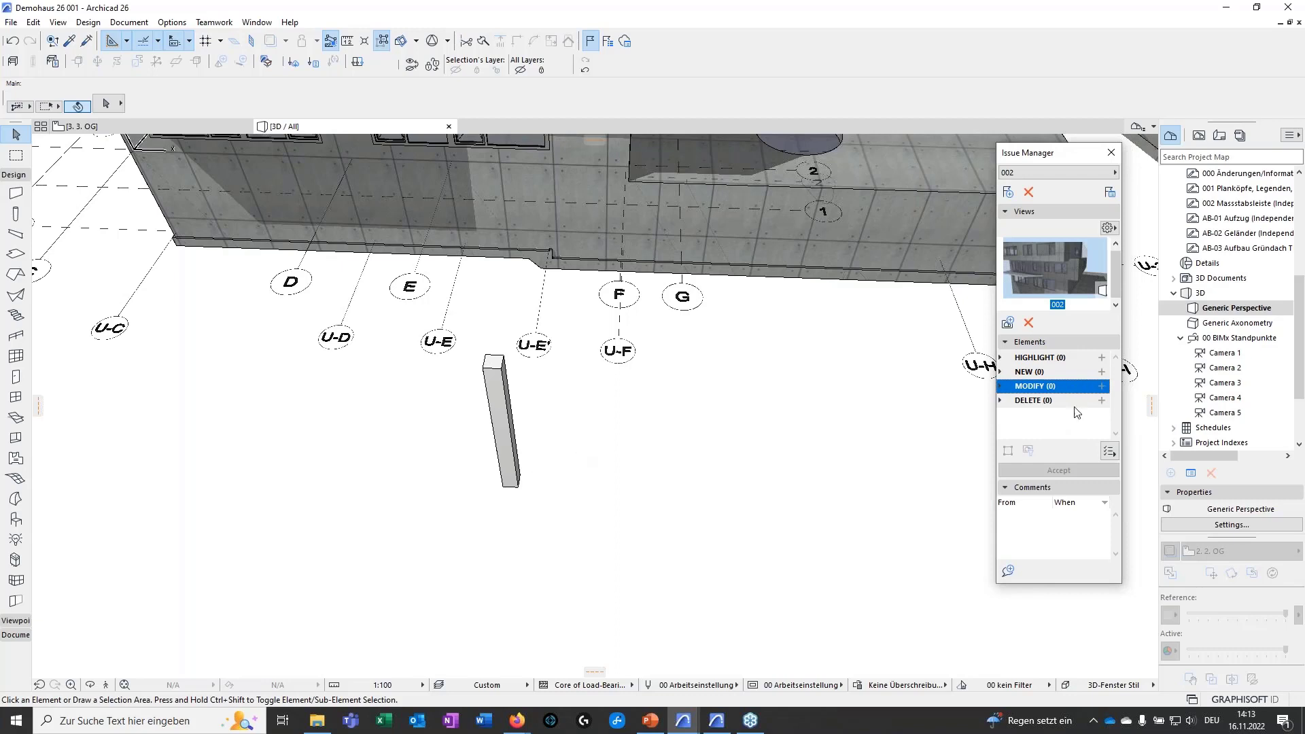
pyautogui.click(502, 445)
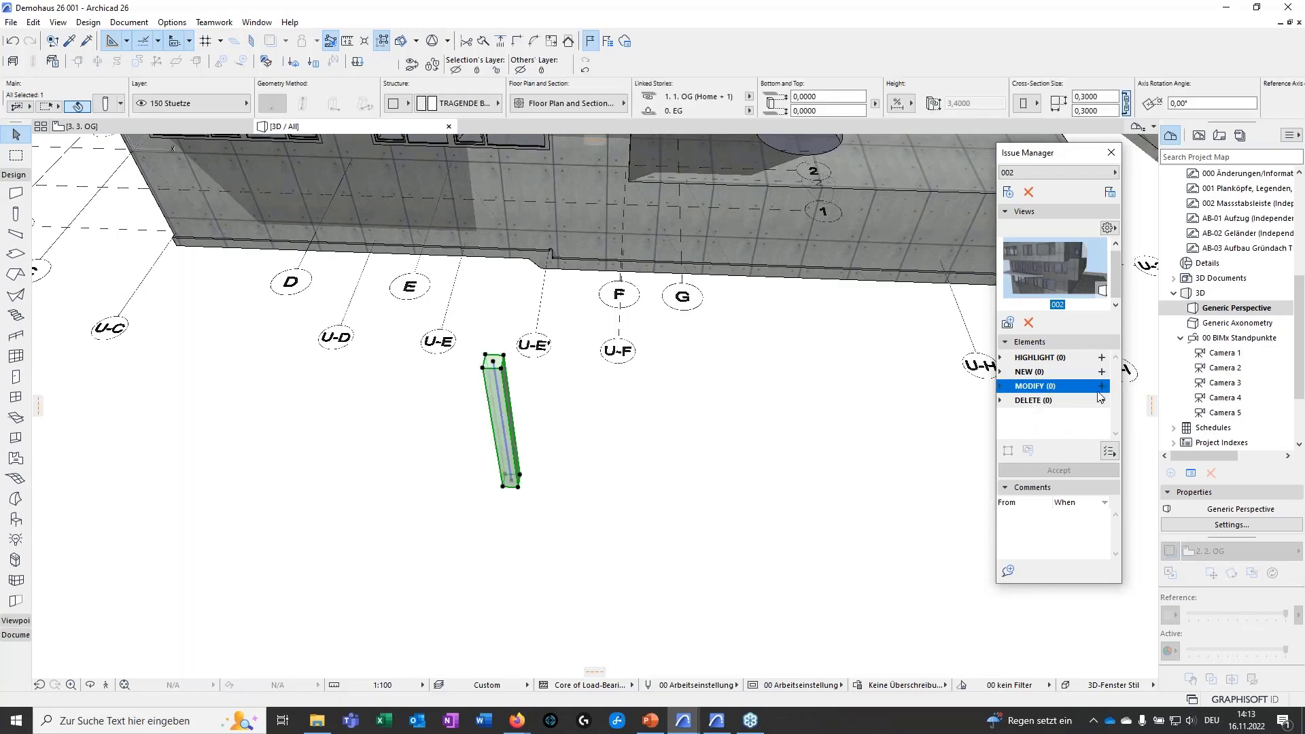
pyautogui.scroll(2, 497, 503)
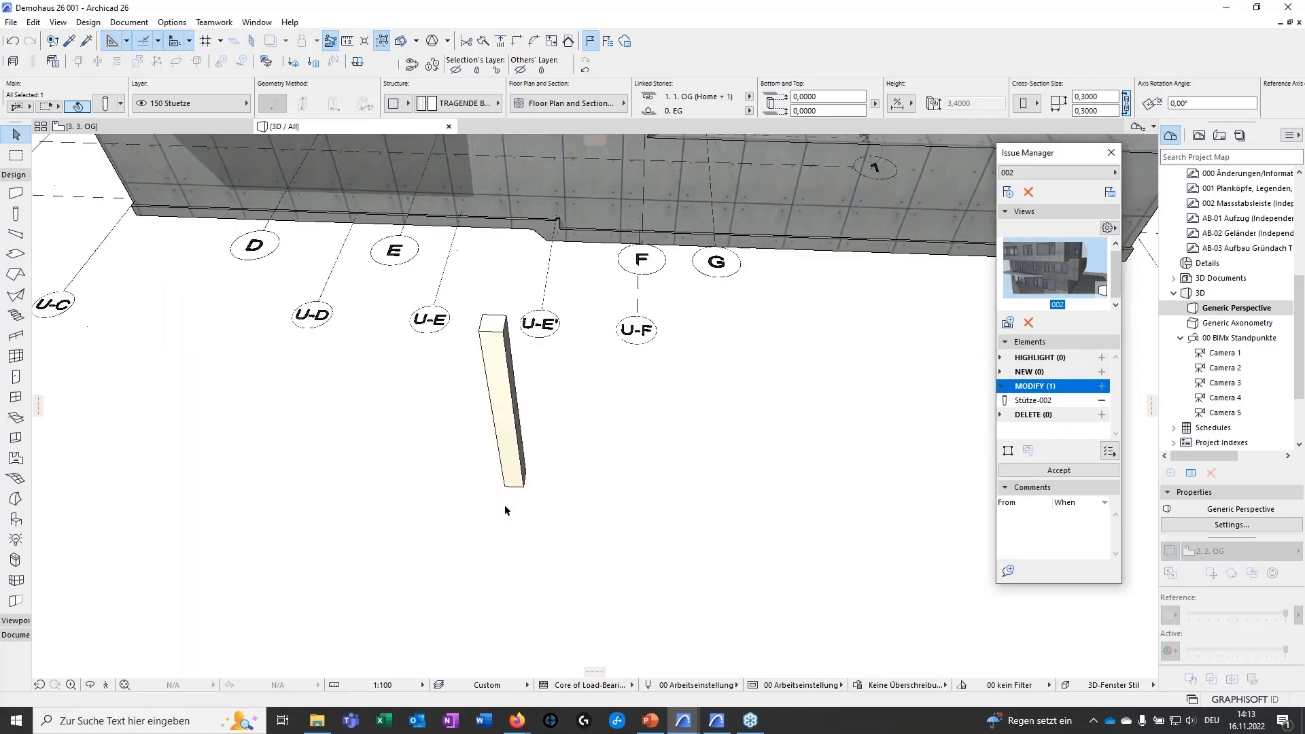
# Move the column sideways towards grid axis U-F, clear the selection and accept all modifications of issue 002.
pyautogui.moveTo(523, 486); pyautogui.dragTo(597, 490)
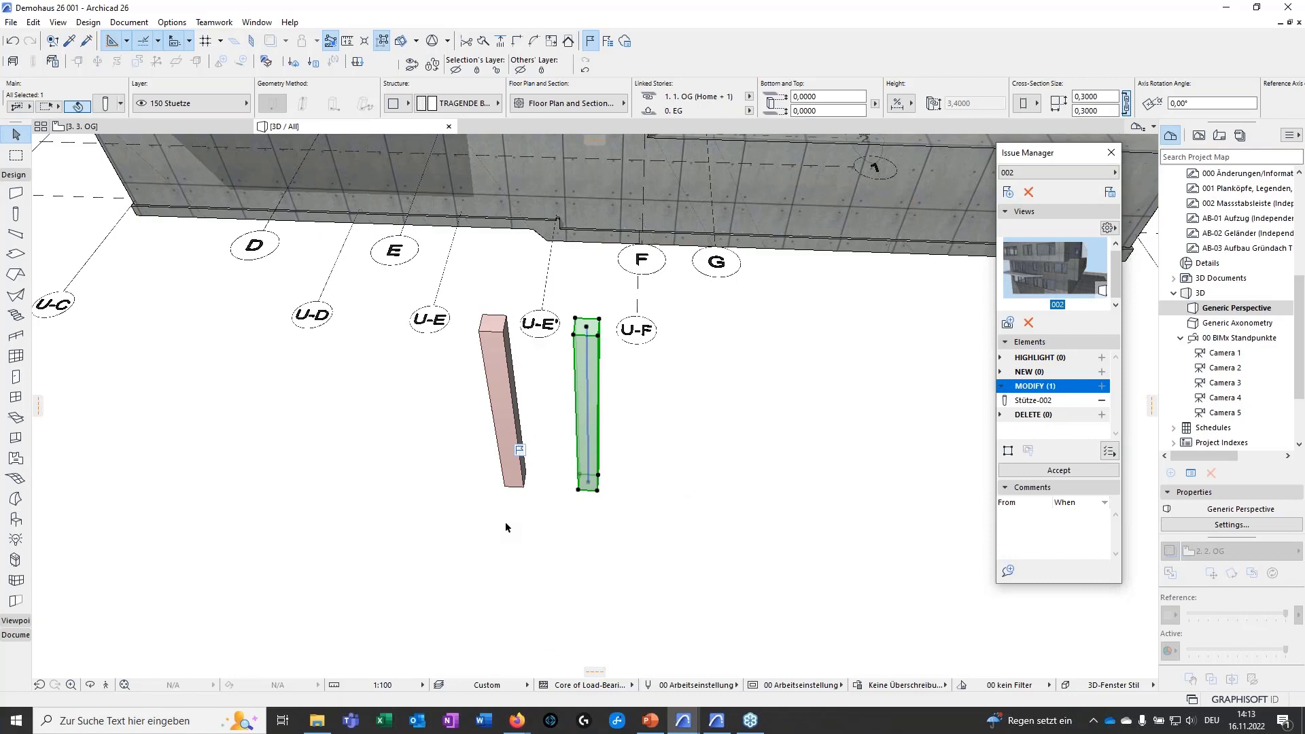
pyautogui.click(688, 512)
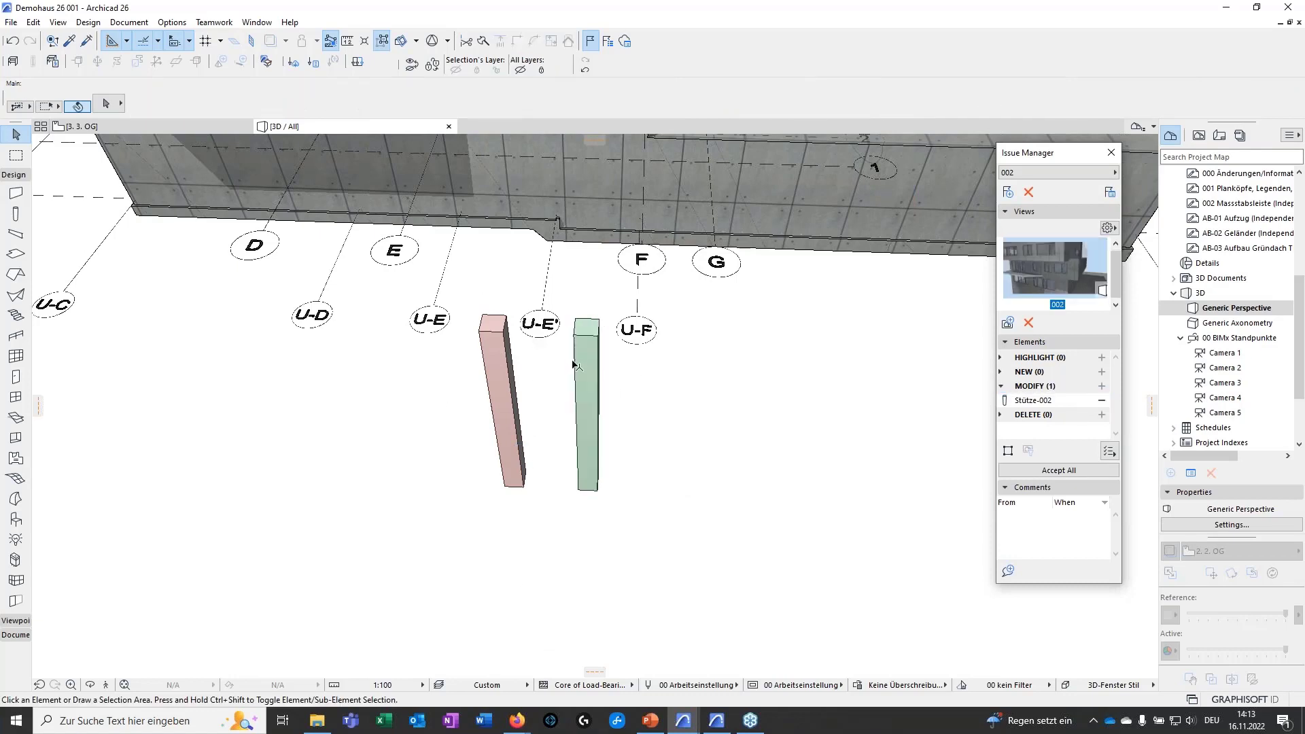
pyautogui.click(1056, 471)
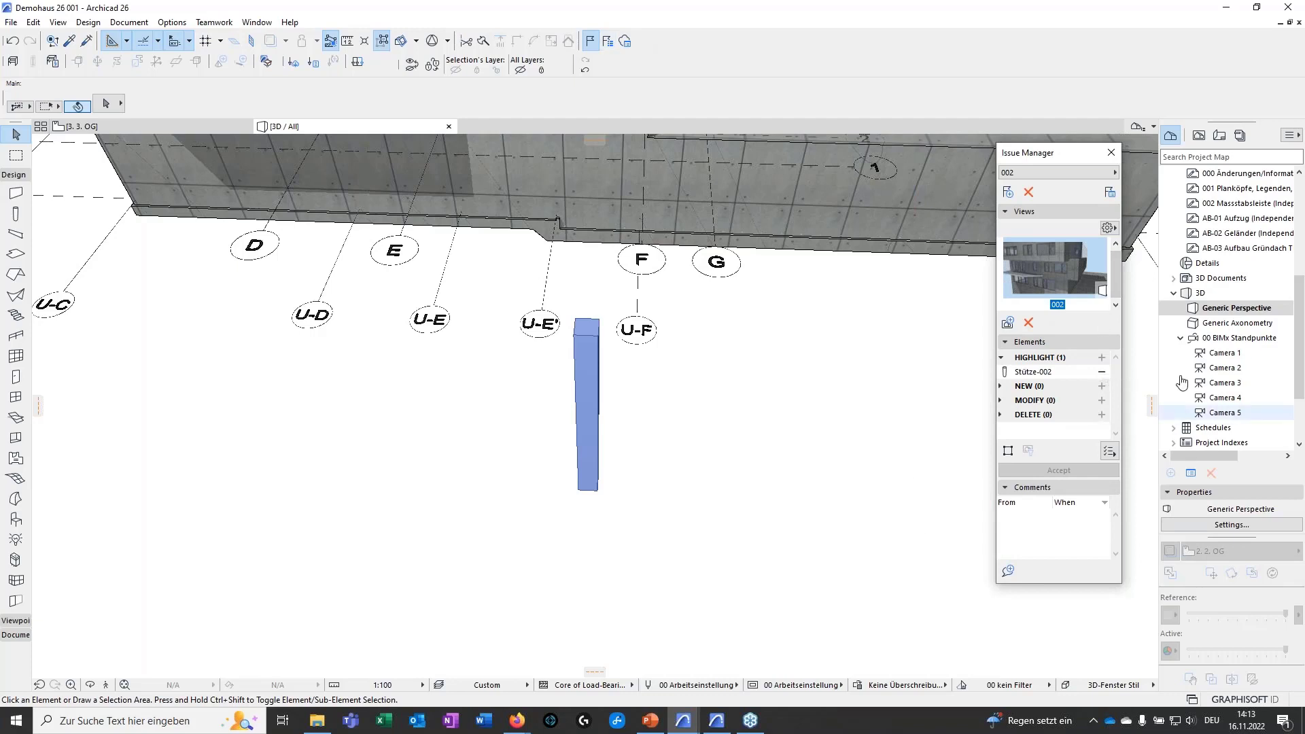
# Open the Issue Organizer, enlarge it, hide issue 002 near the end of the list and select issue 01.
pyautogui.click(608, 41)
pyautogui.moveTo(609, 192); pyautogui.dragTo(687, 133)
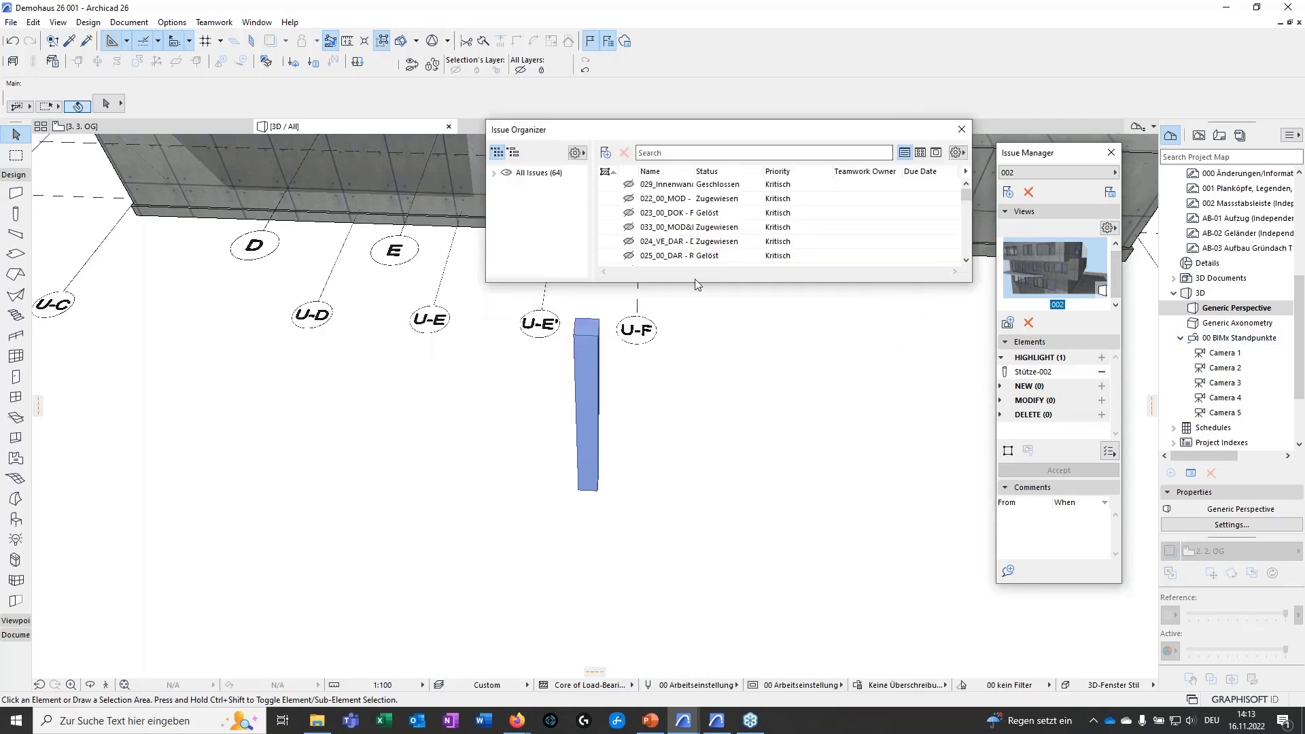
pyautogui.moveTo(689, 285); pyautogui.dragTo(690, 589)
pyautogui.moveTo(965, 243); pyautogui.dragTo(633, 567)
pyautogui.click(630, 555)
pyautogui.click(642, 541)
pyautogui.moveTo(774, 129); pyautogui.dragTo(1004, 140)
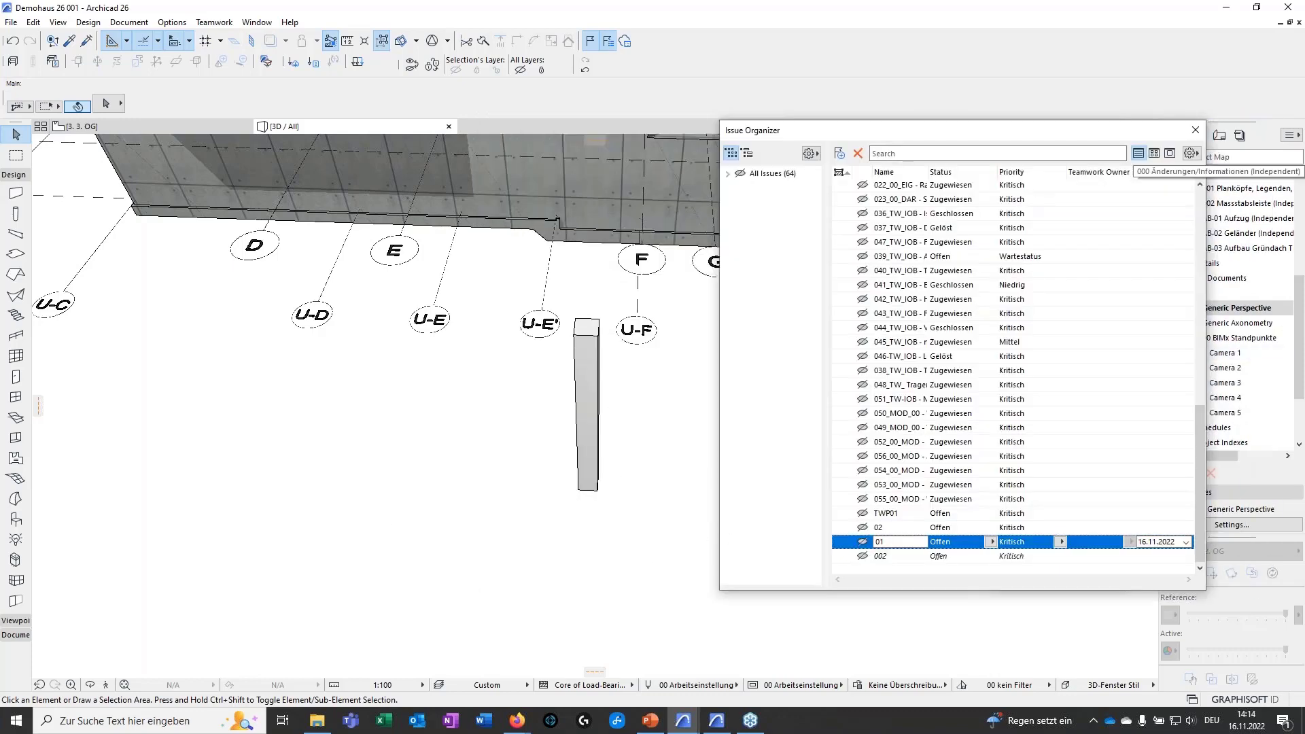
# Close the Issue Organizer and delete the column in front of the facade.
pyautogui.click(1195, 130)
pyautogui.moveTo(597, 538); pyautogui.dragTo(515, 452)
pyautogui.scroll(-6, 630, 481)
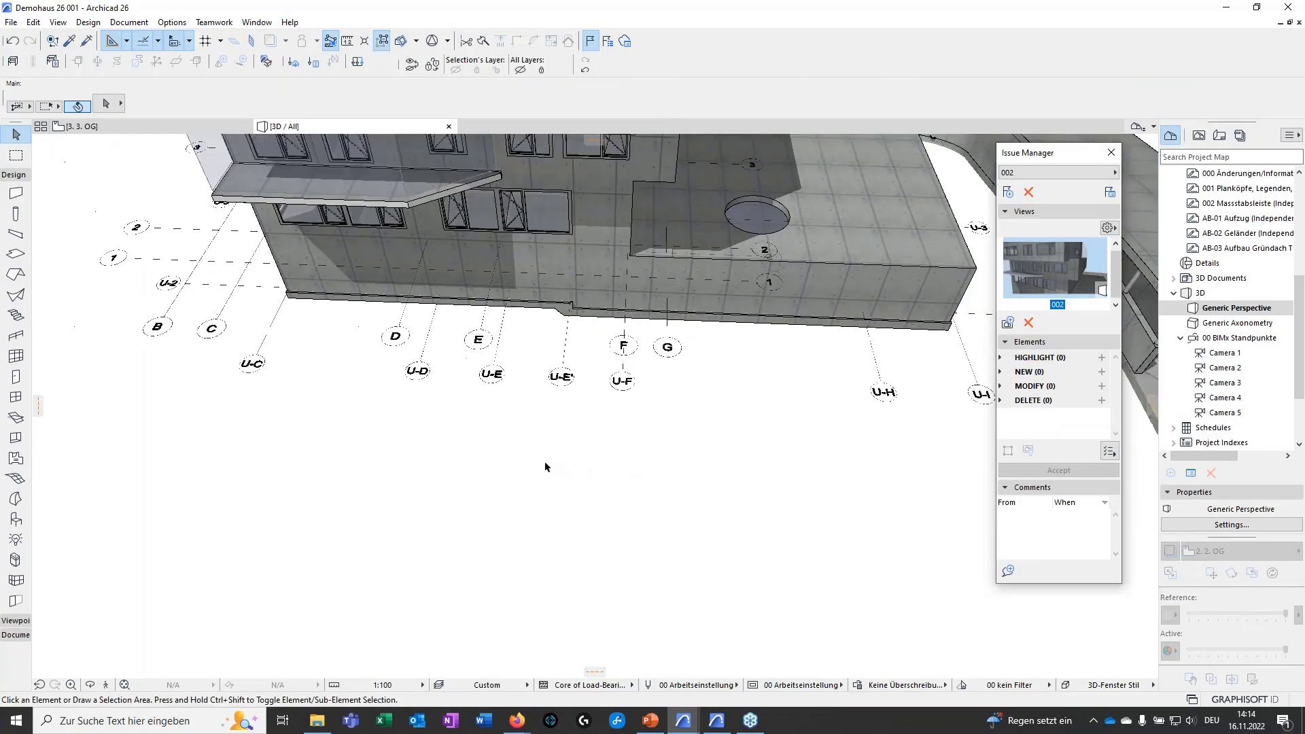
# View the whole building with the graphic override combination 56 Tragwerksplanung applied.
pyautogui.keyDown('shift'); pyautogui.moveTo(501, 458); pyautogui.dragTo(883, 557, button='middle'); pyautogui.keyUp('shift')
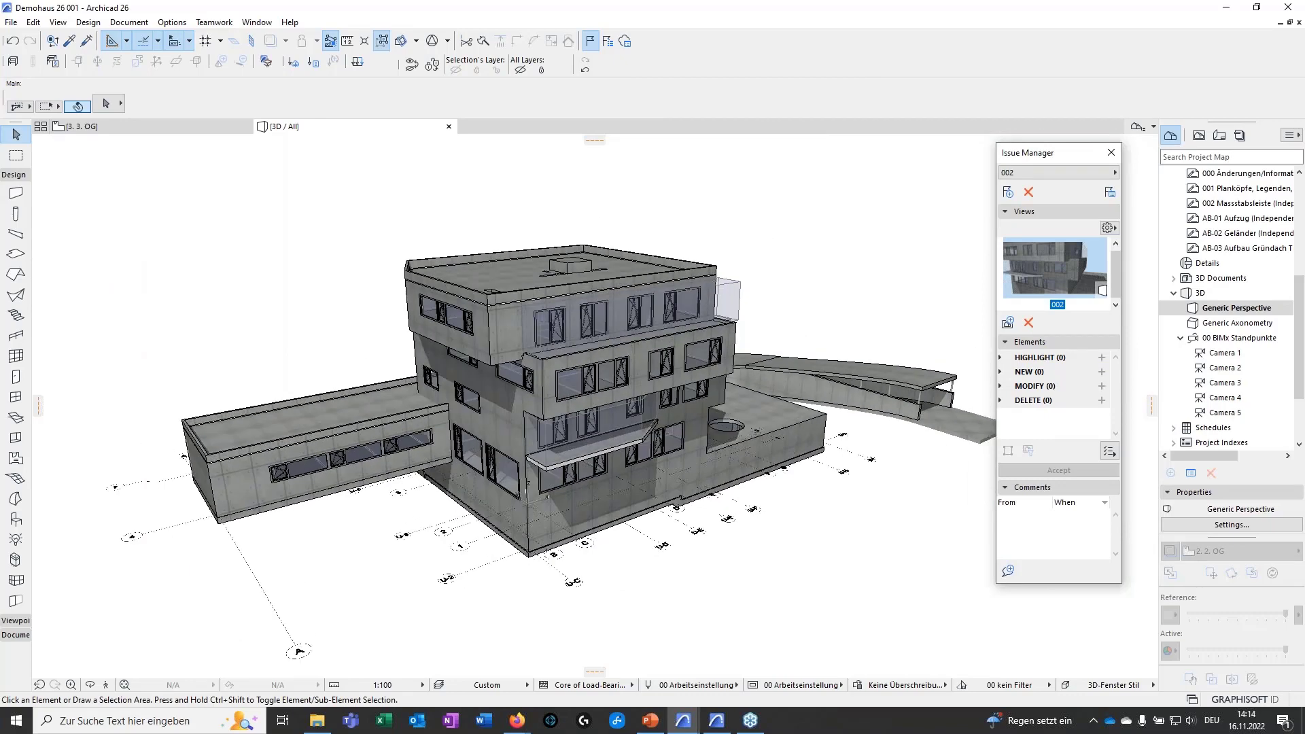
pyautogui.keyDown('shift'); pyautogui.moveTo(589, 587); pyautogui.dragTo(608, 577, button='middle'); pyautogui.keyUp('shift')
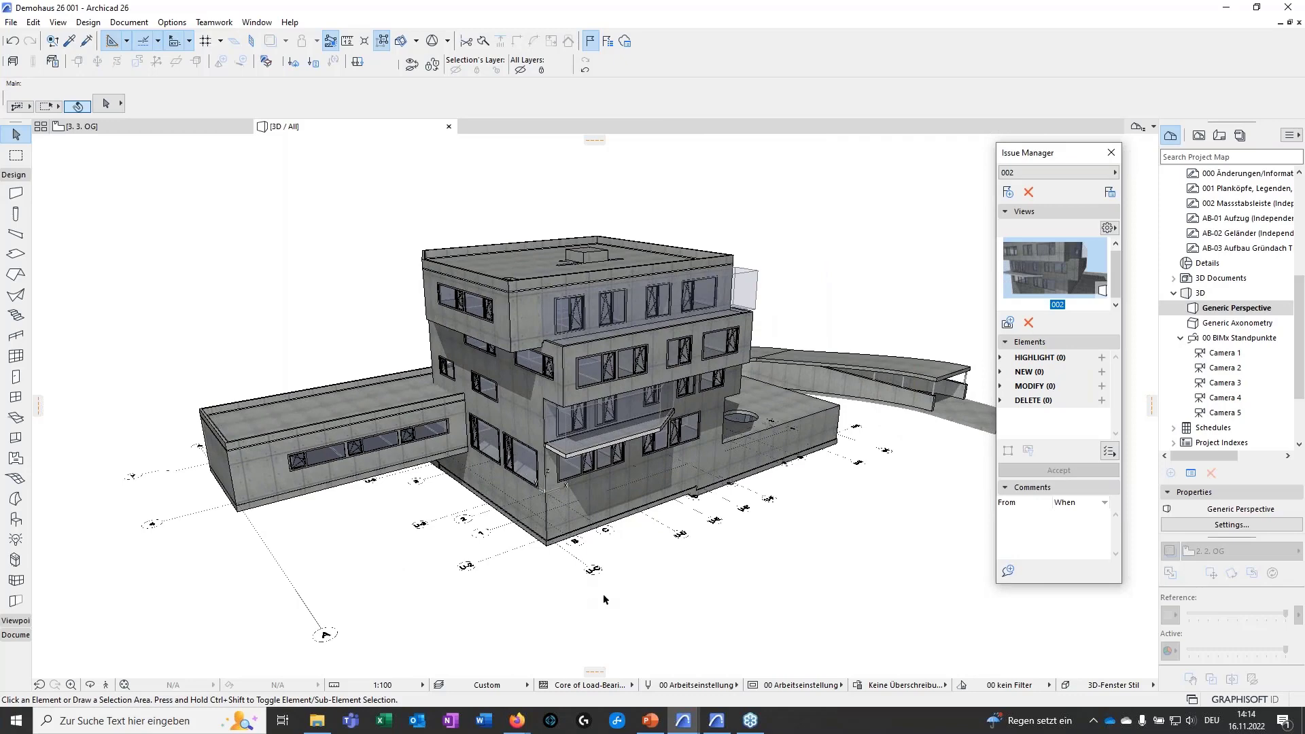
pyautogui.scroll(2, 653, 606)
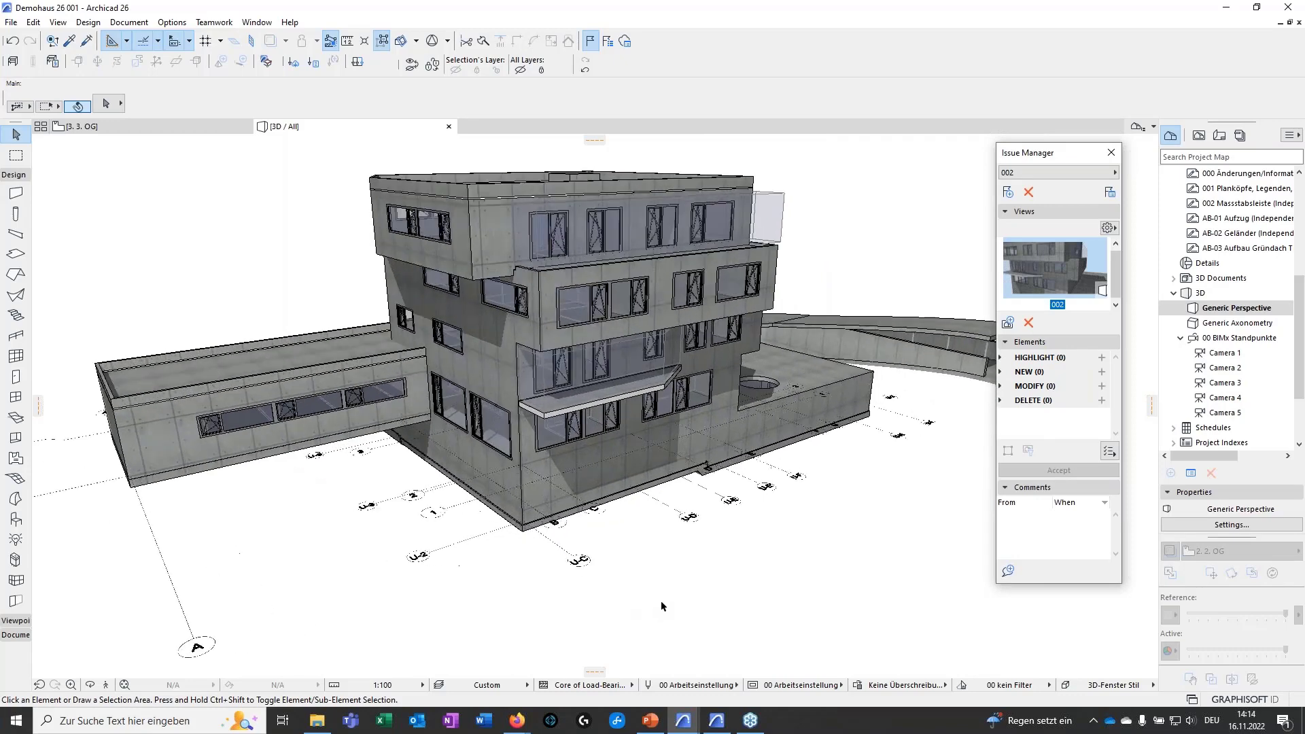
pyautogui.click(883, 685)
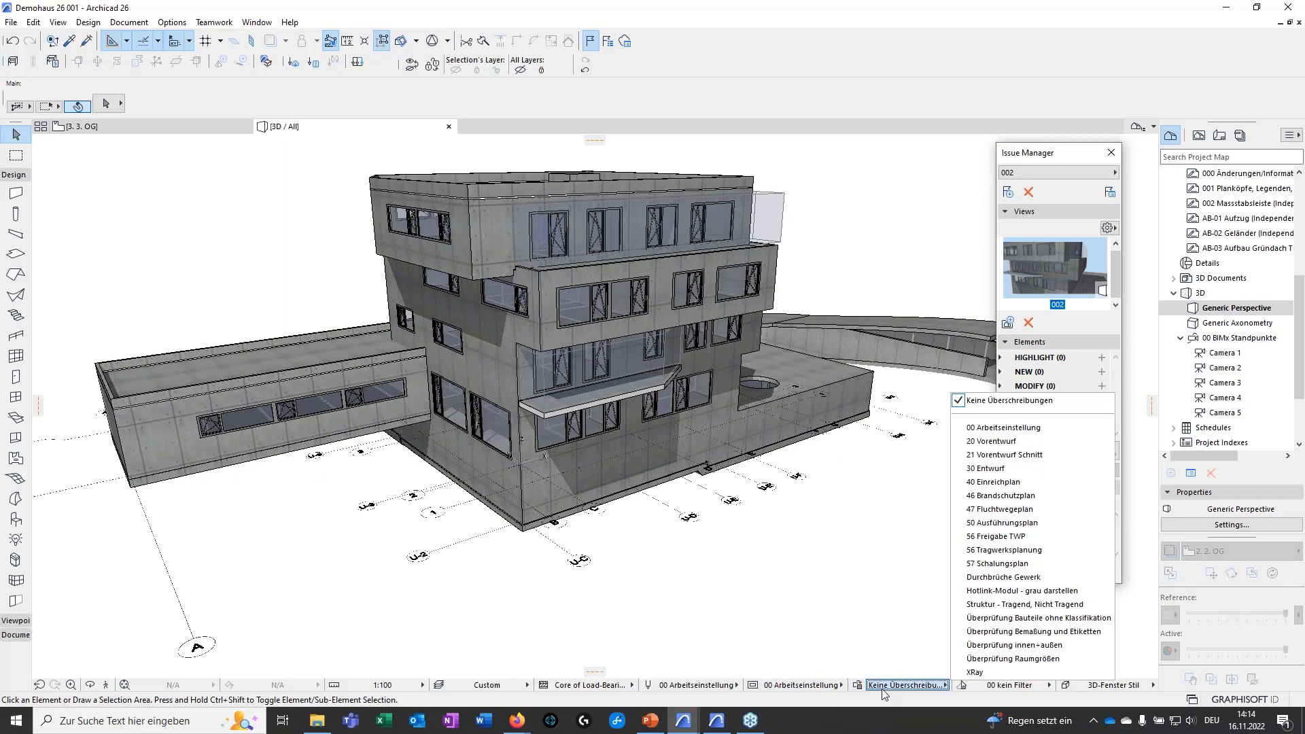
pyautogui.click(995, 550)
# Examine the Tragwerksplanung properties in the settings of the low side wing's exterior wall and close them without changes.
pyautogui.moveTo(775, 513); pyautogui.dragTo(772, 619, button='middle')
pyautogui.keyDown('shift'); pyautogui.moveTo(569, 601); pyautogui.dragTo(306, 500, button='middle'); pyautogui.keyUp('shift')
pyautogui.scroll(5, 510, 377)
pyautogui.click(302, 499)
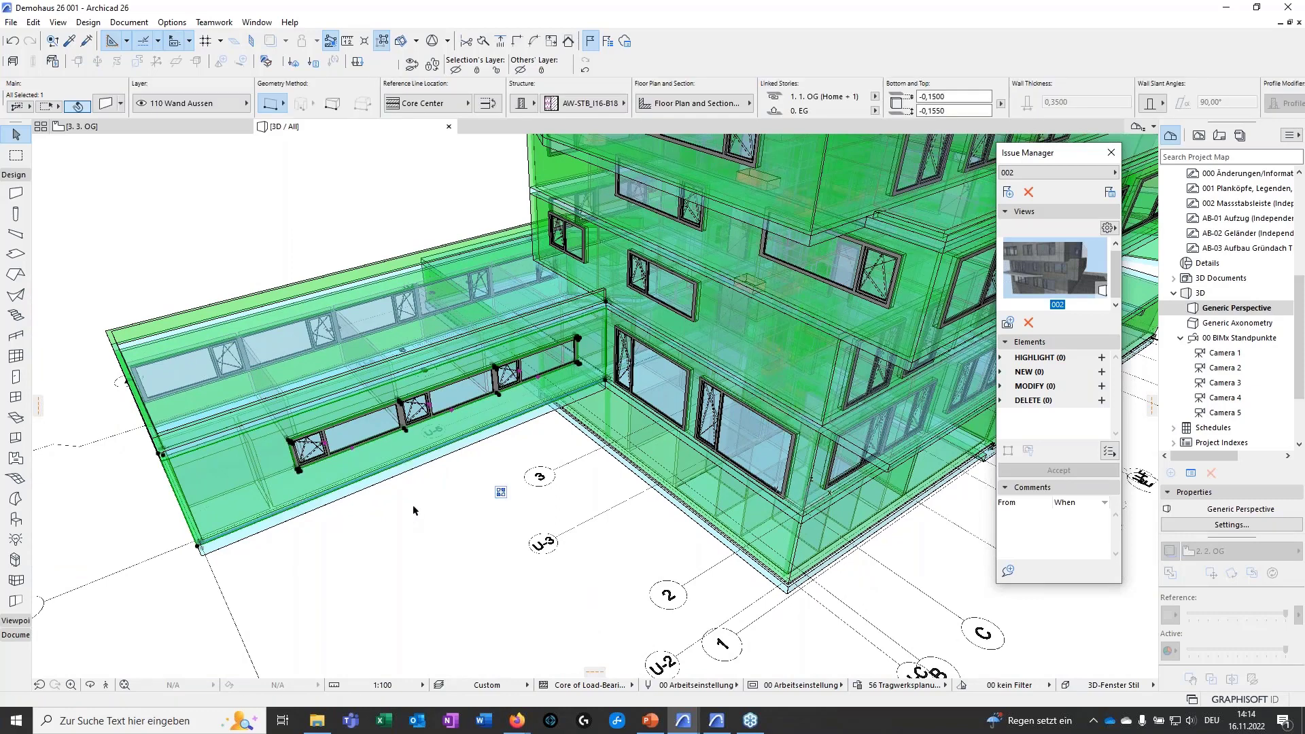
pyautogui.hotkey('ctrl', 't')
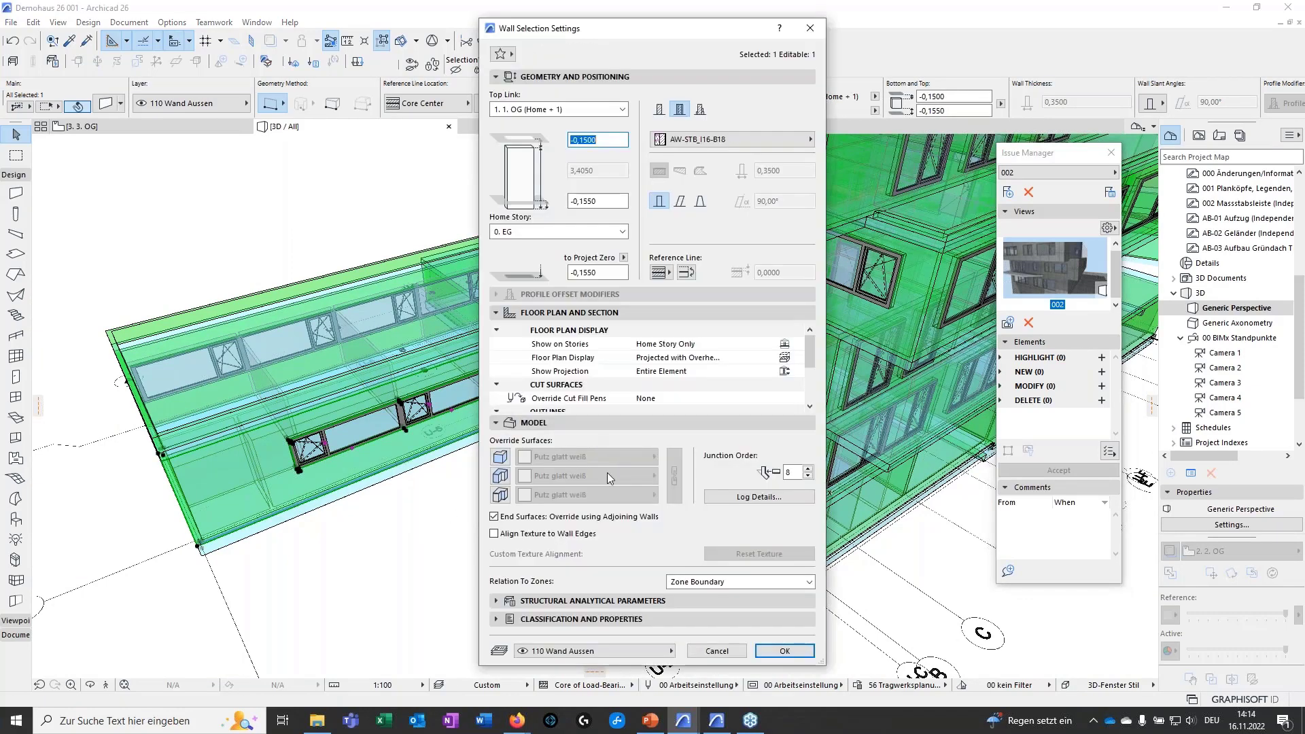
pyautogui.scroll(-3, 653, 374)
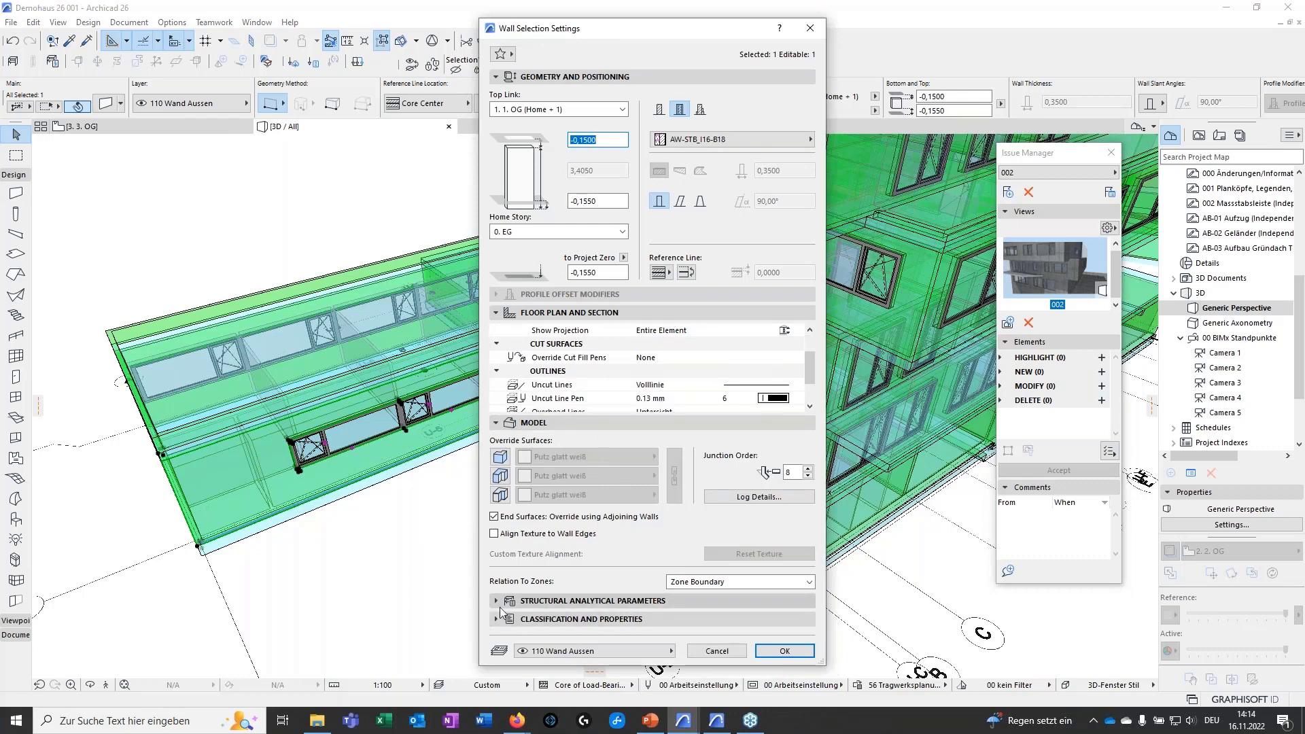
pyautogui.moveTo(500, 665); pyautogui.dragTo(499, 630)
pyautogui.scroll(-3, 692, 542)
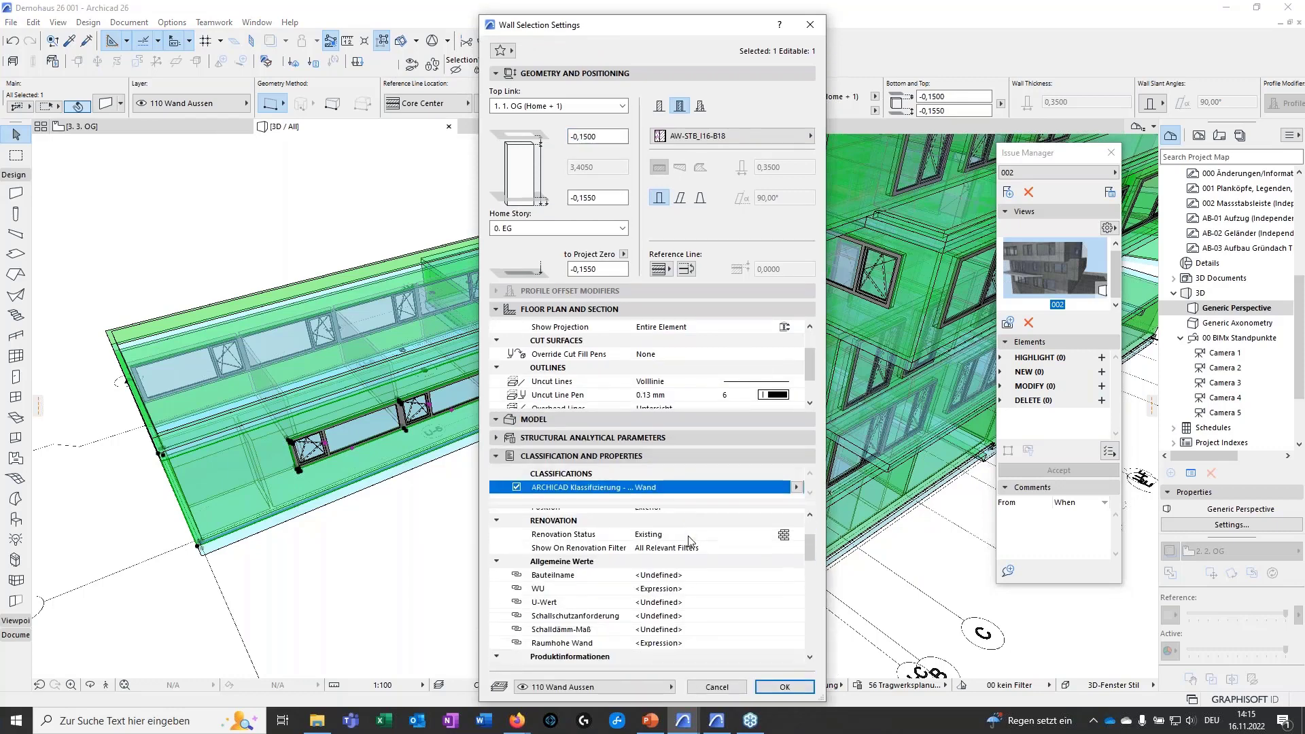
pyautogui.scroll(-3, 692, 542)
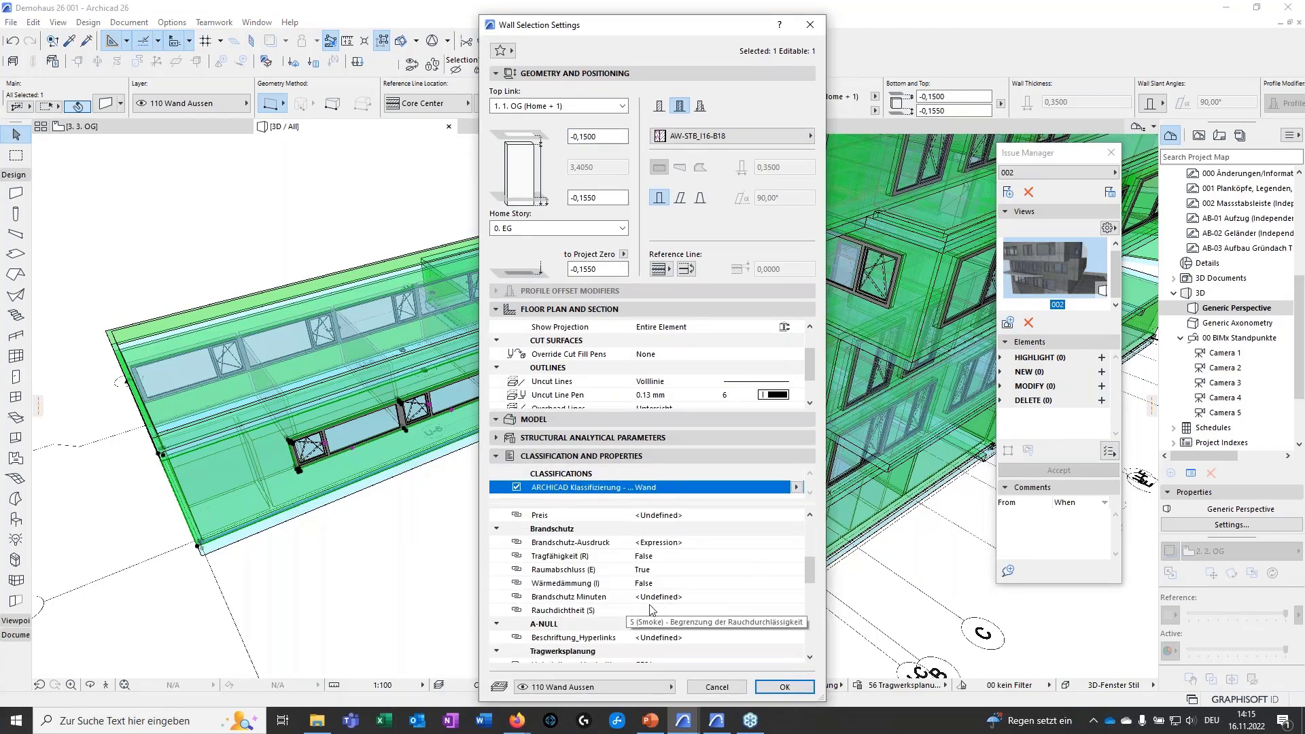
pyautogui.scroll(-3, 651, 609)
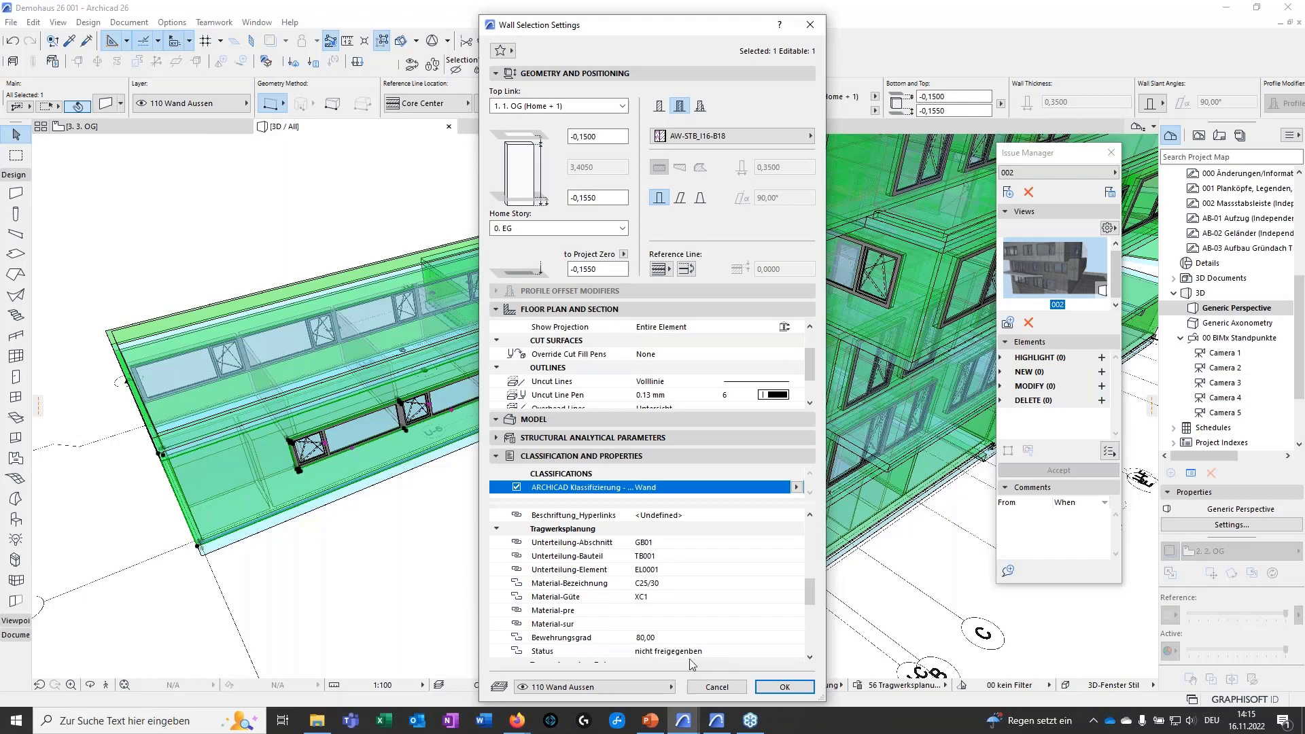
pyautogui.click(810, 24)
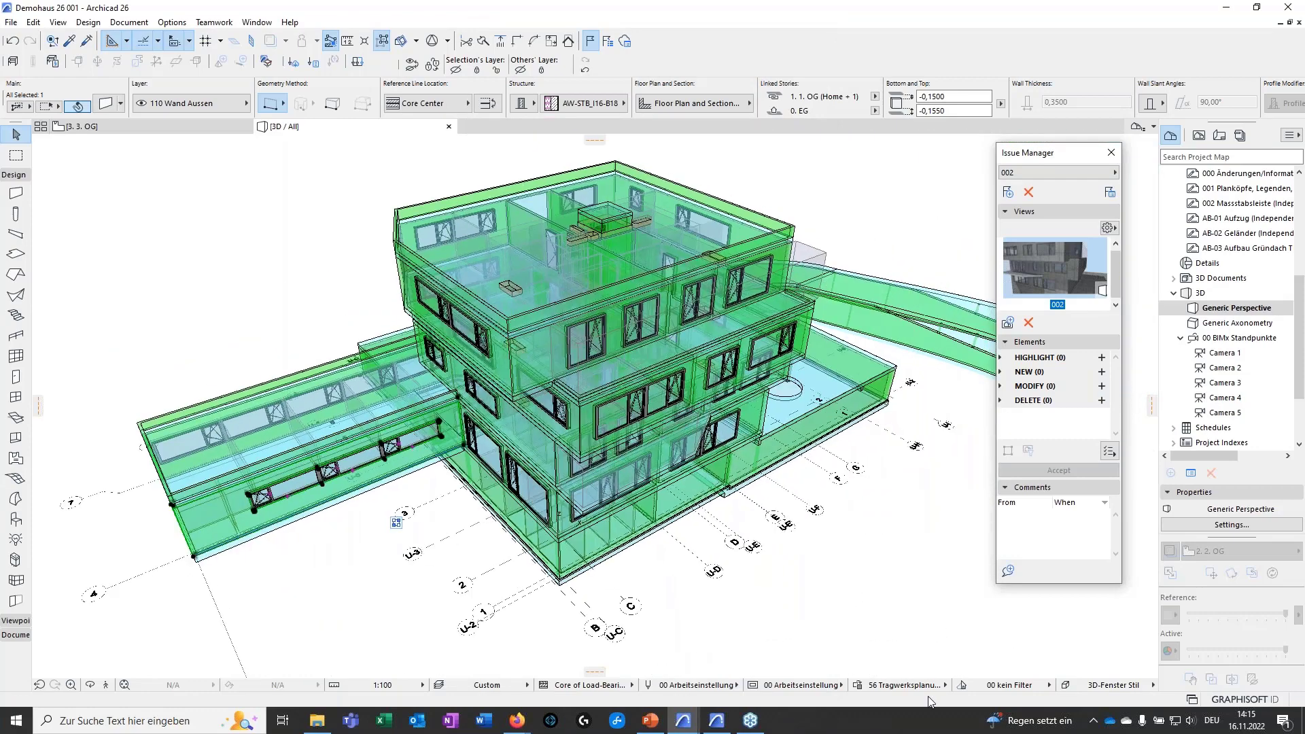
# Apply the graphic override combination 56 Freigabe TWP and inspect the coloured building from several angles.
pyautogui.click(886, 685)
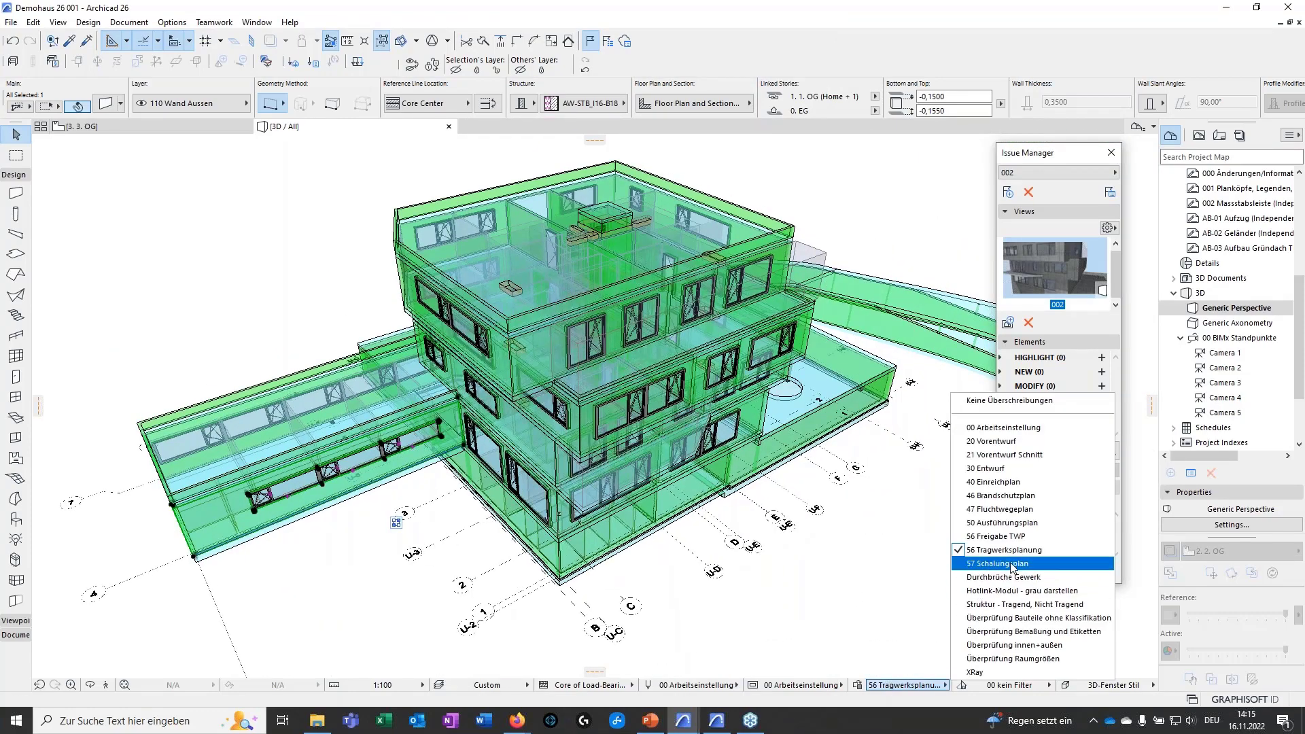
pyautogui.click(996, 536)
pyautogui.keyDown('shift'); pyautogui.moveTo(727, 631); pyautogui.dragTo(584, 297, button='middle'); pyautogui.keyUp('shift')
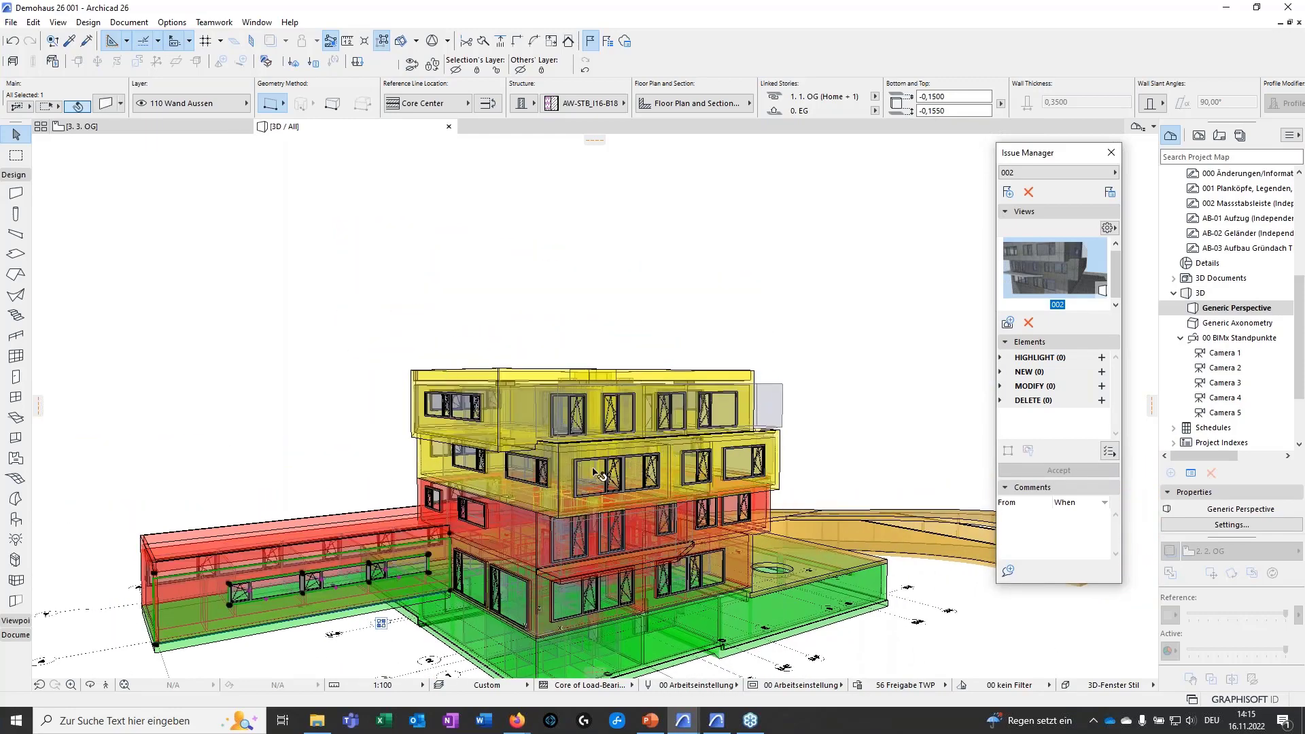
pyautogui.keyDown('shift'); pyautogui.moveTo(637, 467); pyautogui.dragTo(375, 640, button='middle'); pyautogui.keyUp('shift')
pyautogui.moveTo(778, 598)
pyautogui.keyDown('shift'); pyautogui.mouseDown(button='middle')
pyautogui.moveTo(774, 586)
pyautogui.moveTo(741, 594)
pyautogui.moveTo(795, 528)
pyautogui.mouseUp(button='middle'); pyautogui.keyUp('shift')
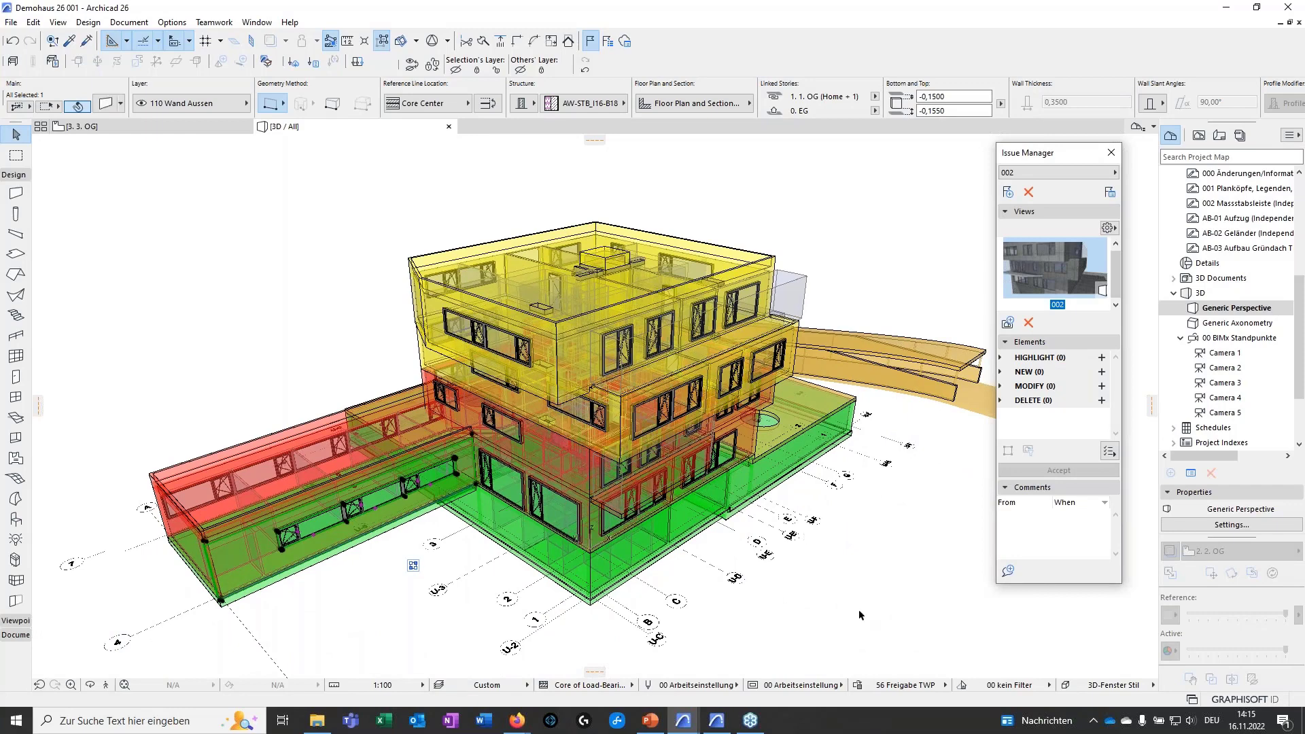
# Check the rules of the 56 Freigabe TWP graphic override combination and close its settings without changes.
pyautogui.click(904, 685)
pyautogui.click(858, 686)
pyautogui.click(858, 687)
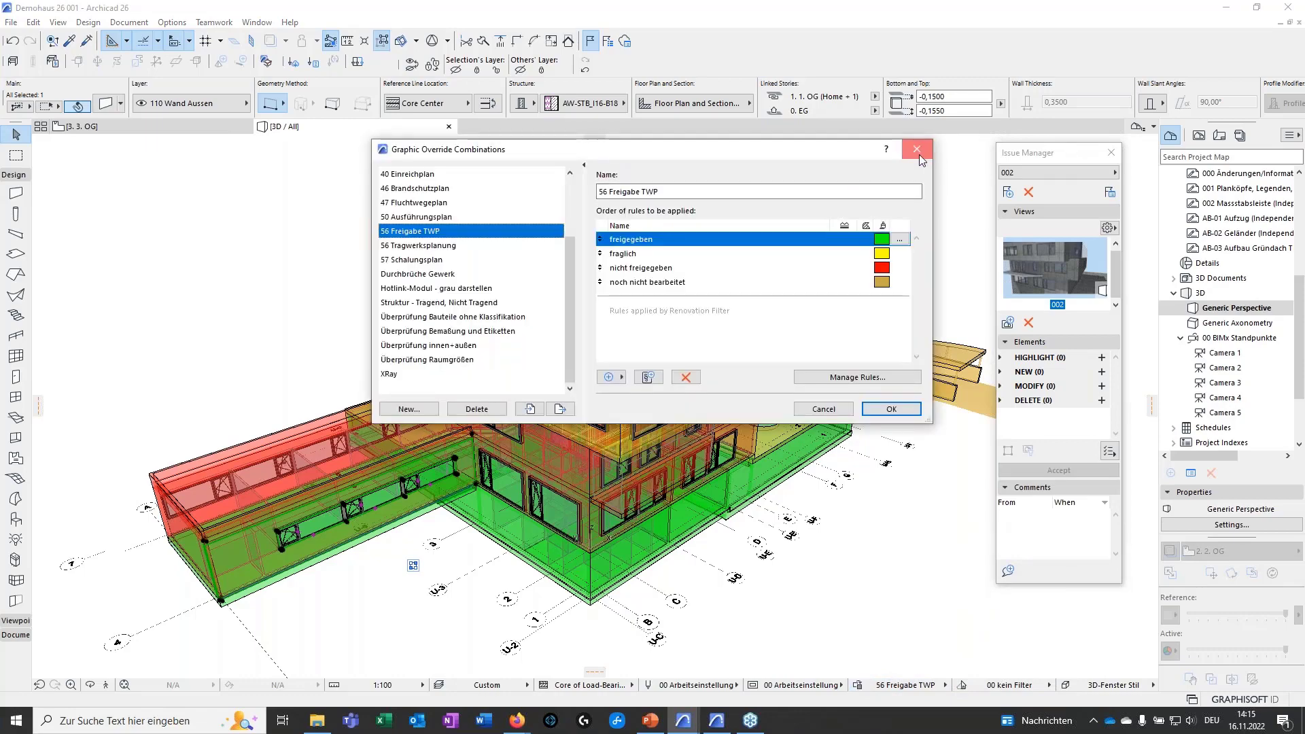
pyautogui.press('Escape')
# Set the graphic overrides back to Keine Überschreibungen and clear the wall selection.
pyautogui.click(885, 687)
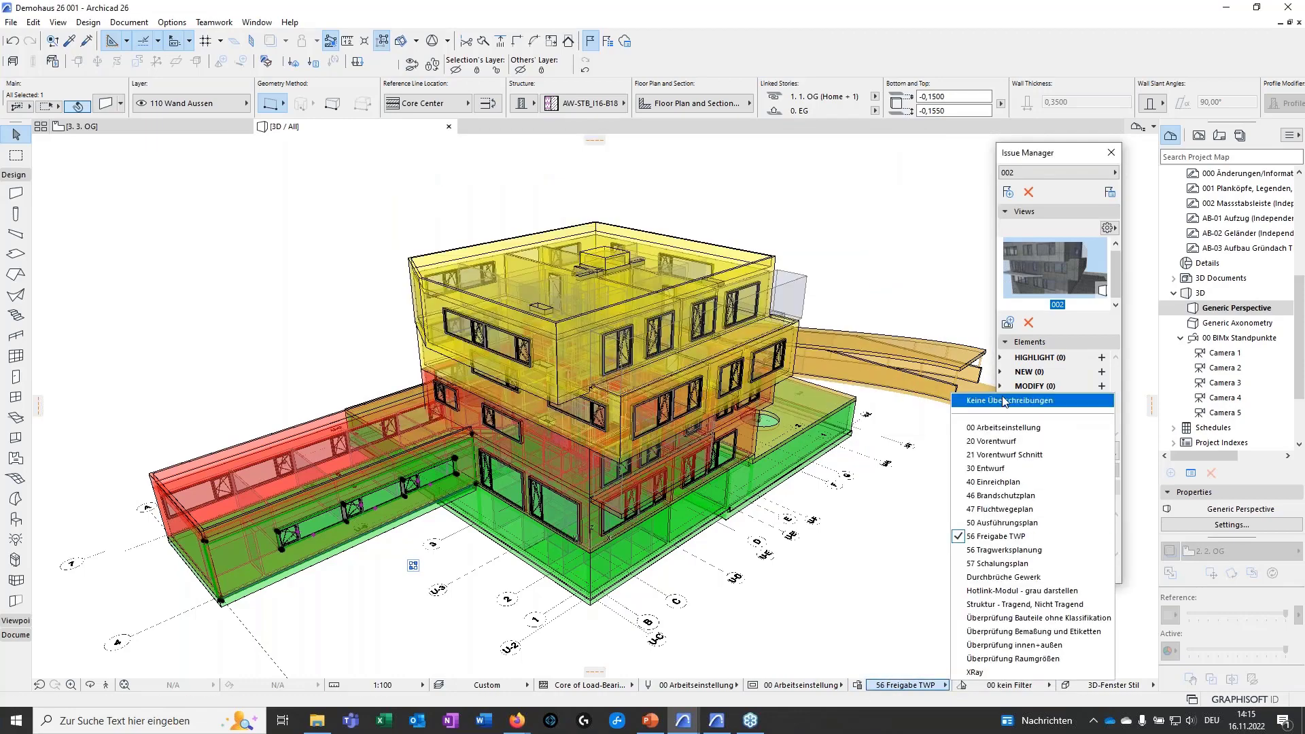
pyautogui.click(1001, 399)
pyautogui.keyDown('shift'); pyautogui.moveTo(495, 609); pyautogui.dragTo(547, 513, button='middle'); pyautogui.keyUp('shift')
pyautogui.click(474, 598)
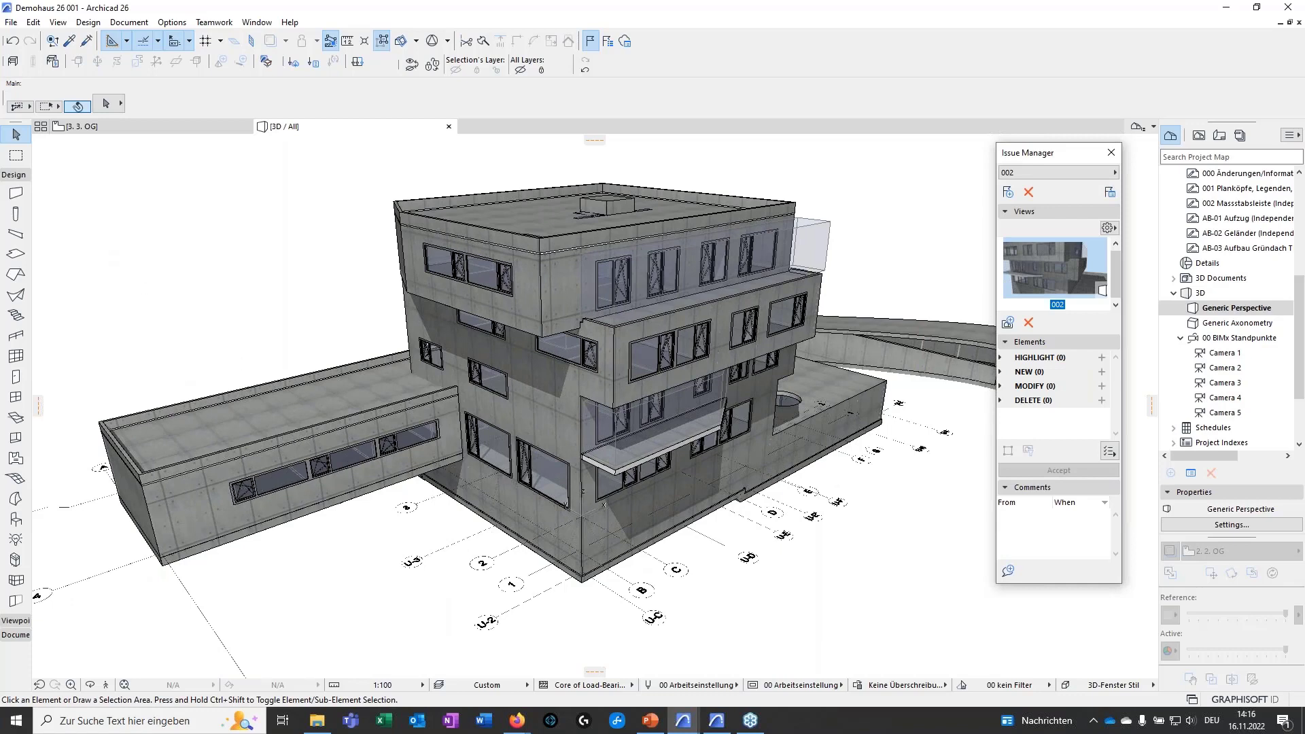
# Display the structural analytical model of the building in the 3D view.
pyautogui.moveTo(544, 380); pyautogui.dragTo(604, 406, button='middle')
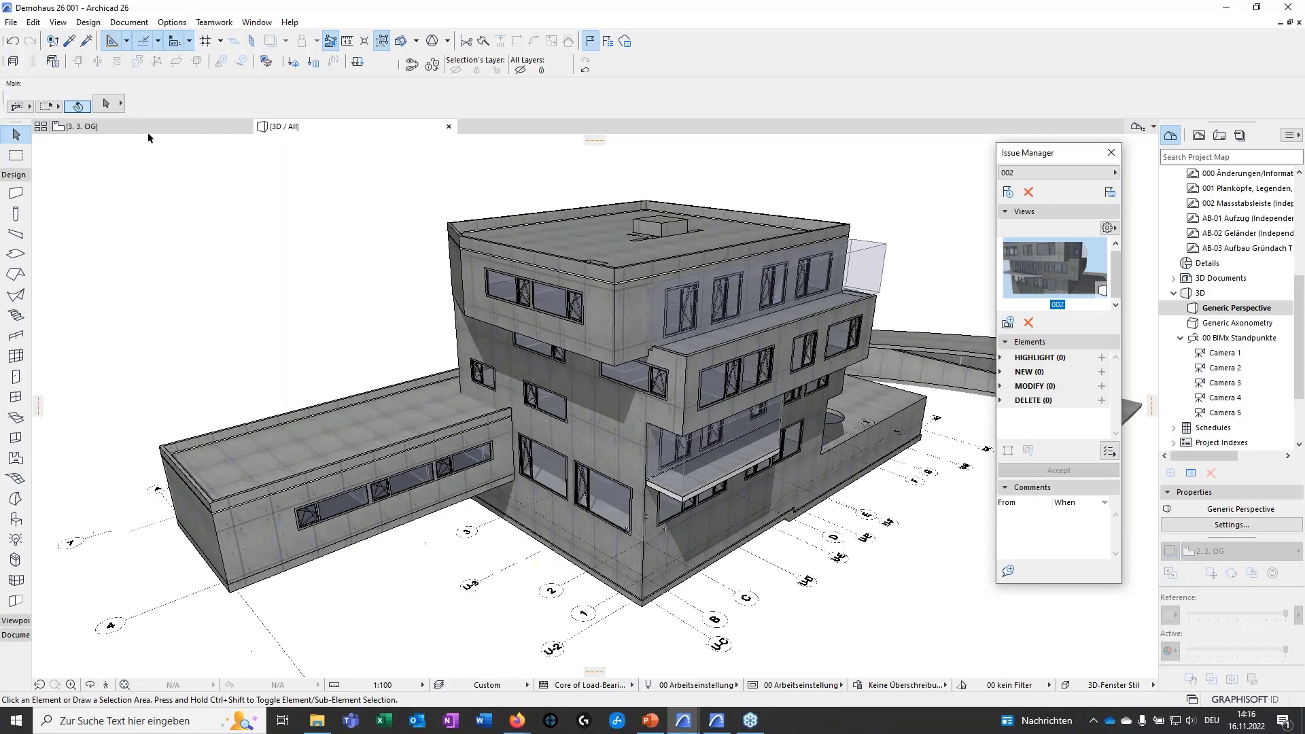
pyautogui.click(13, 62)
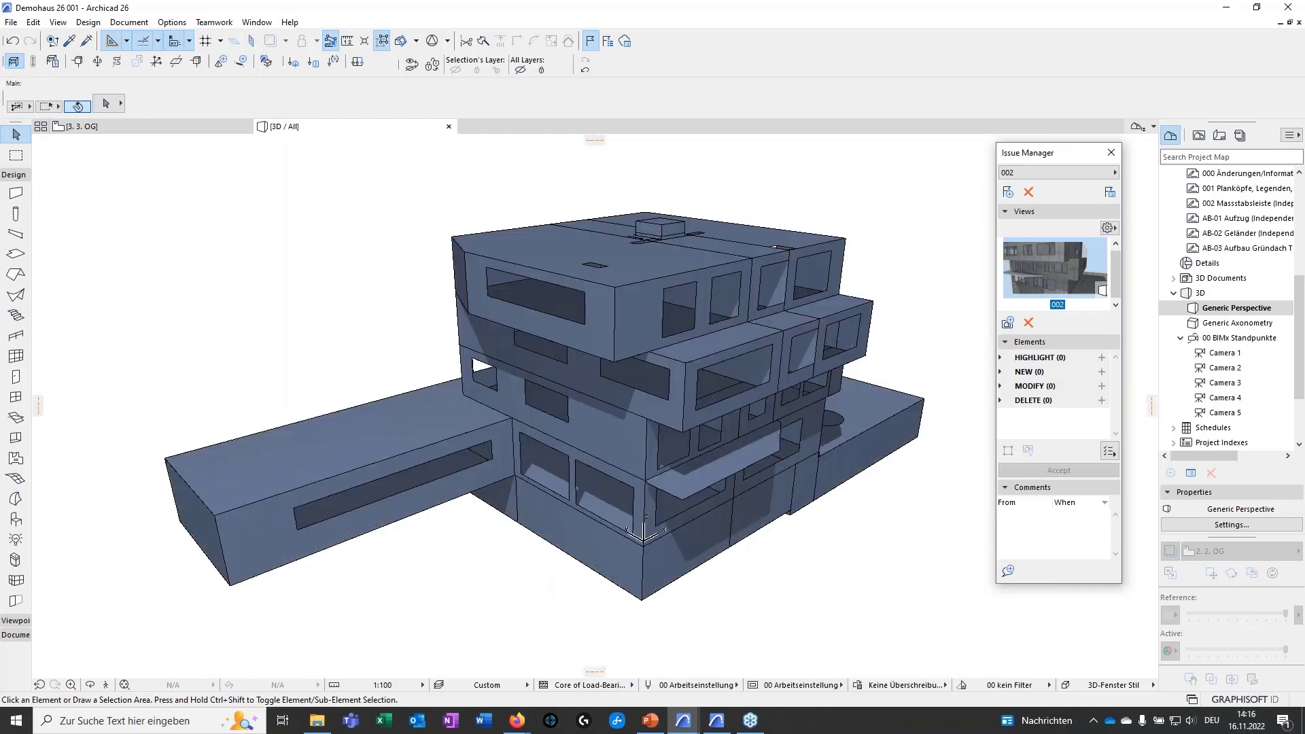
pyautogui.moveTo(474, 604)
pyautogui.mouseDown()
pyautogui.moveTo(715, 514)
pyautogui.moveTo(598, 574)
pyautogui.moveTo(491, 601)
pyautogui.mouseUp()
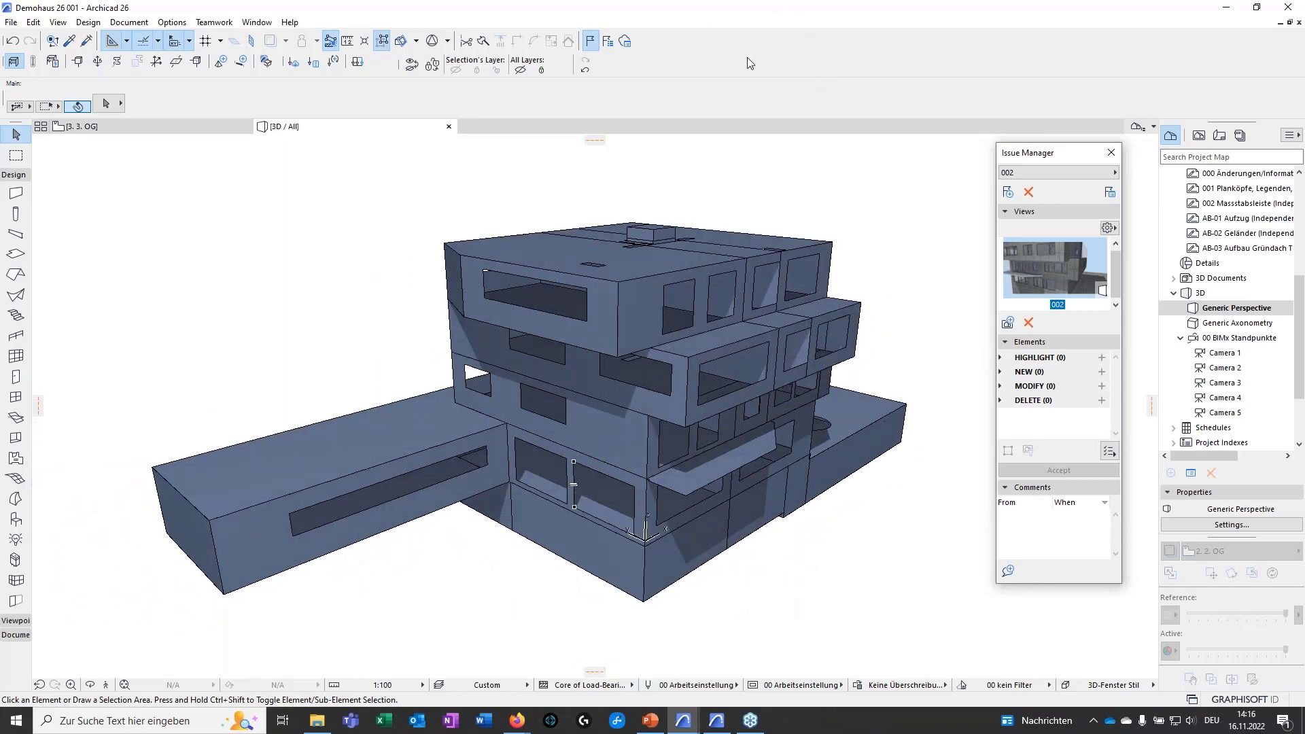
# Switch to the 000 Analysemodell project, maximize its window and view the sample walls, slabs, column and beam up close.
pyautogui.moveTo(773, 11); pyautogui.dragTo(655, 132)
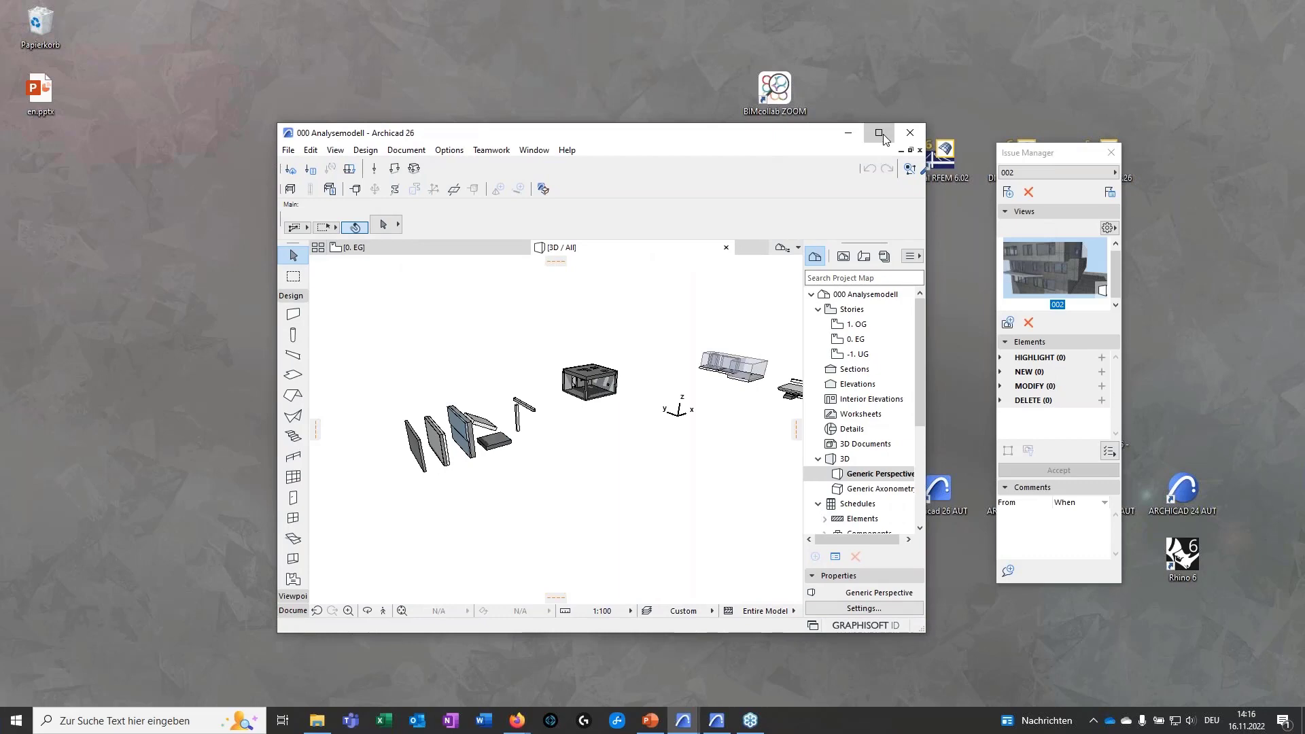
pyautogui.click(883, 133)
pyautogui.moveTo(546, 483); pyautogui.dragTo(463, 534, button='middle')
pyautogui.scroll(2, 523, 484)
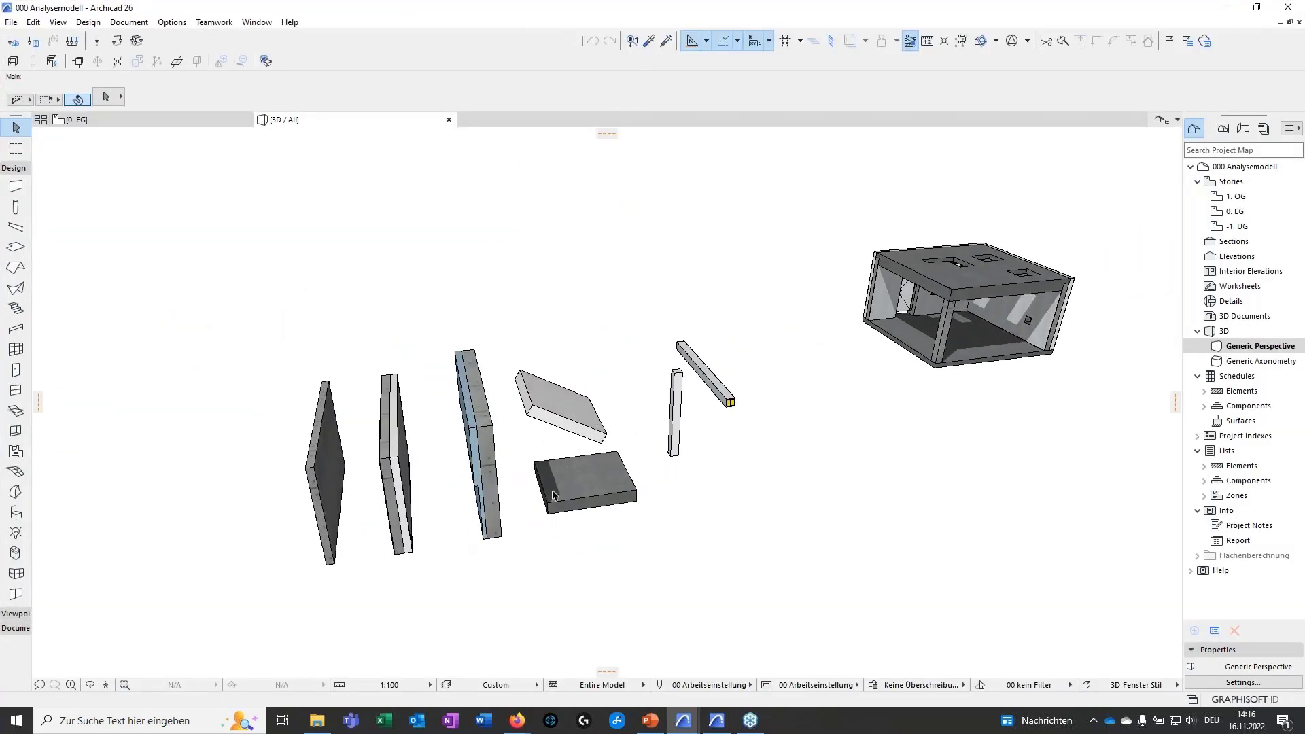
pyautogui.scroll(4, 679, 407)
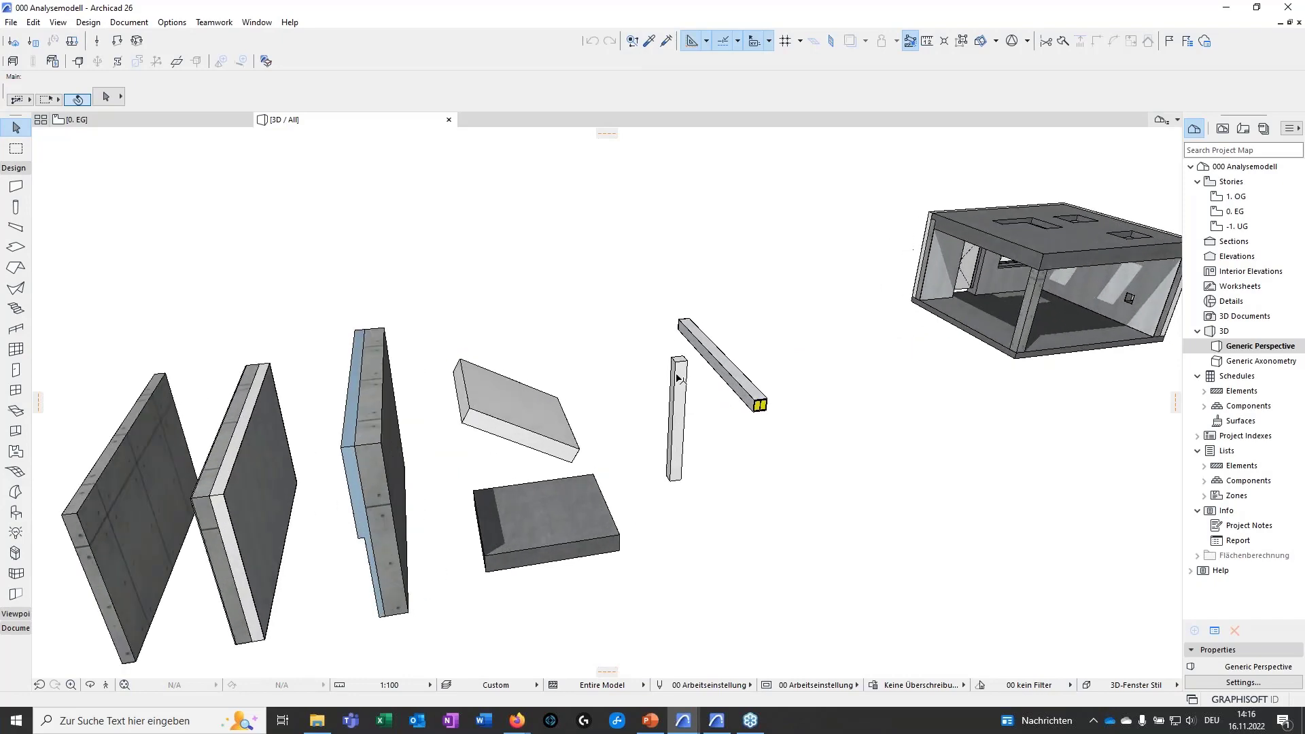
pyautogui.keyDown('shift'); pyautogui.moveTo(609, 520); pyautogui.dragTo(410, 454, button='middle'); pyautogui.keyUp('shift')
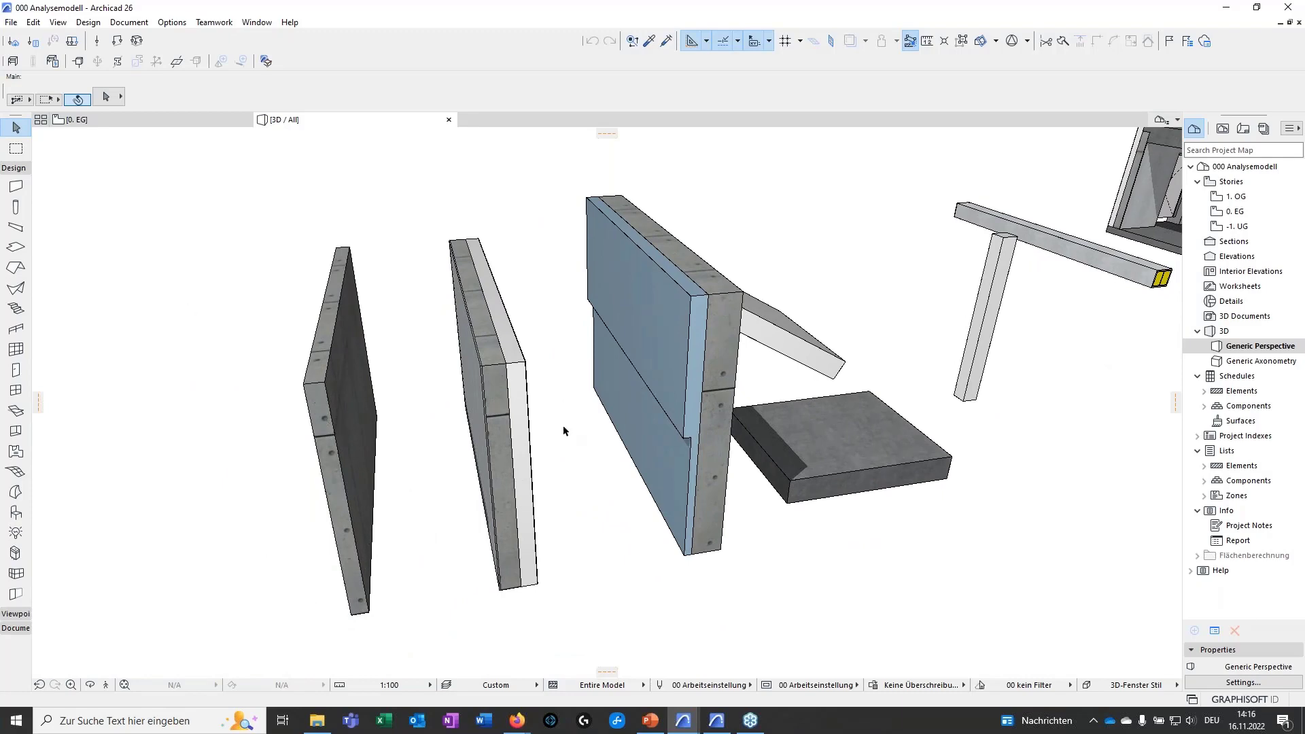
# Display the structural analytical model over the physical sample elements and view the column and beam axes up close.
pyautogui.scroll(3, 562, 431)
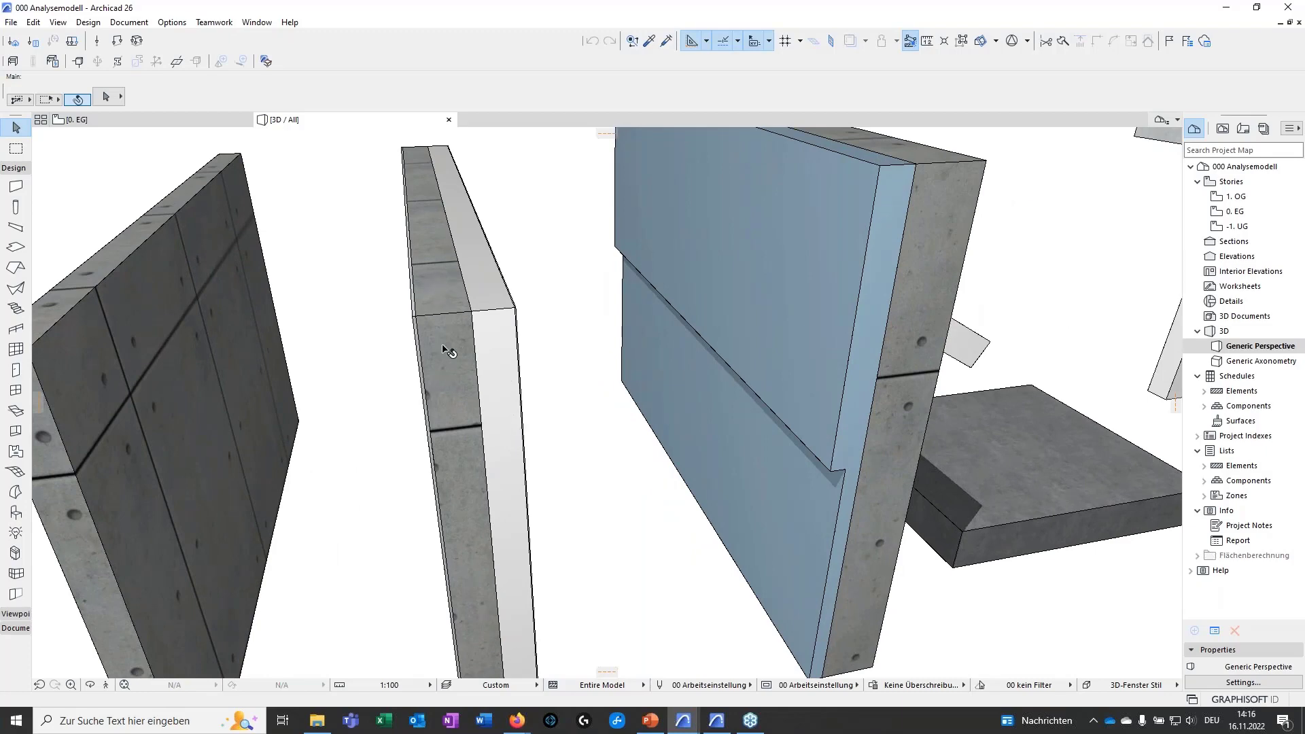
pyautogui.scroll(-3, 580, 329)
pyautogui.moveTo(724, 476); pyautogui.dragTo(566, 548)
pyautogui.moveTo(475, 507); pyautogui.dragTo(507, 521)
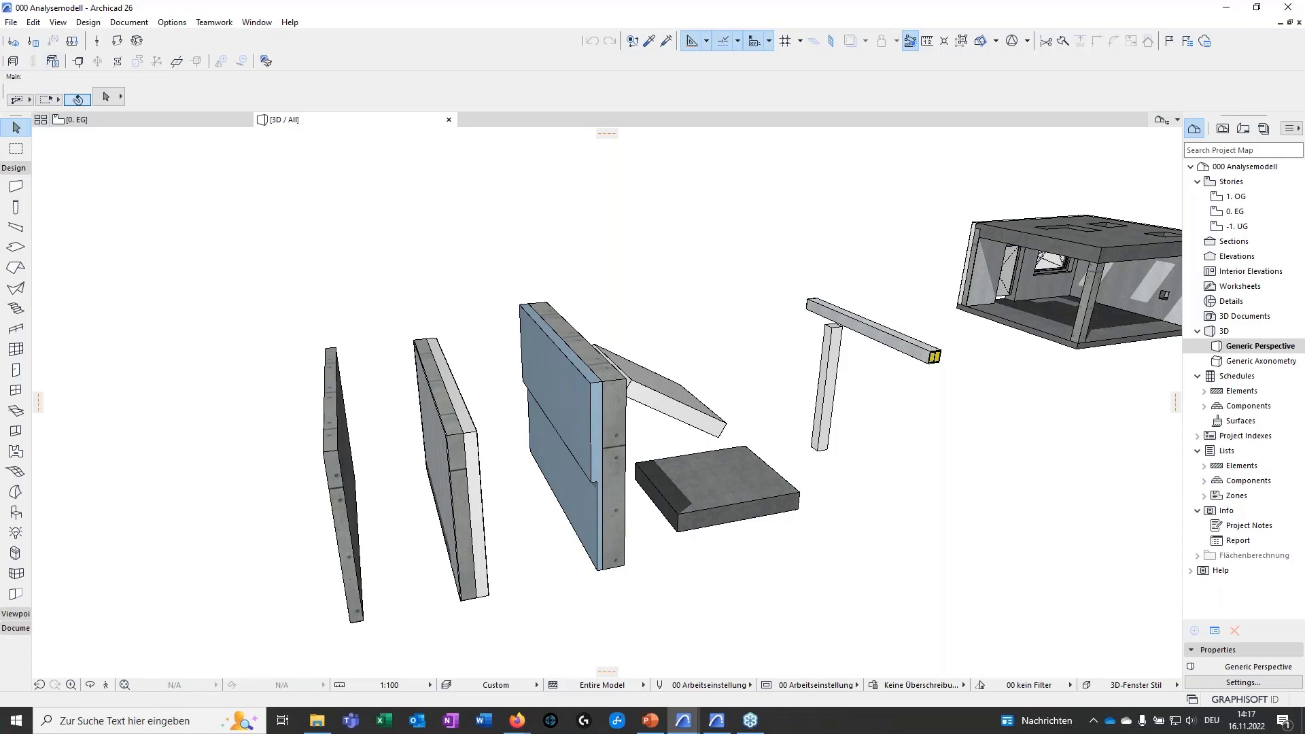
pyautogui.click(13, 62)
pyautogui.click(36, 61)
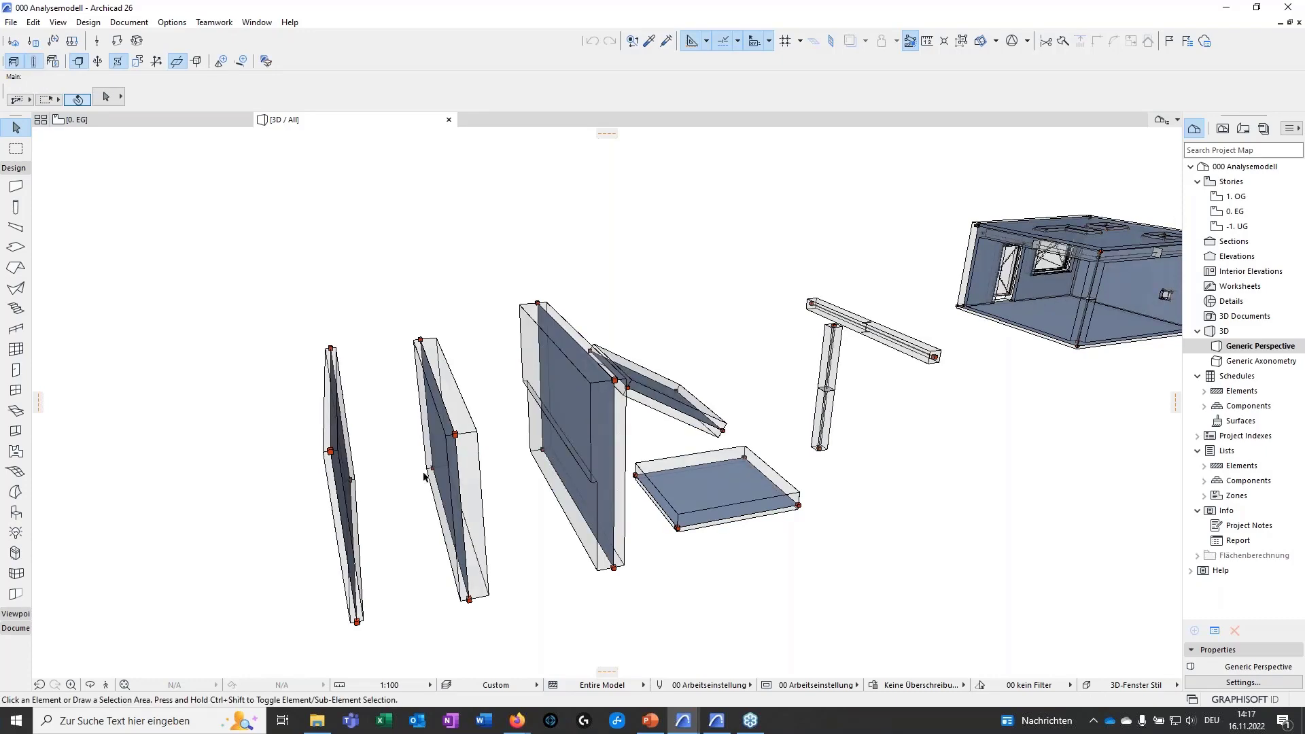
pyautogui.keyDown('shift'); pyautogui.moveTo(411, 536); pyautogui.dragTo(315, 361, button='middle'); pyautogui.keyUp('shift')
pyautogui.keyDown('shift'); pyautogui.moveTo(573, 579); pyautogui.dragTo(721, 380, button='middle'); pyautogui.keyUp('shift')
pyautogui.scroll(10, 721, 380)
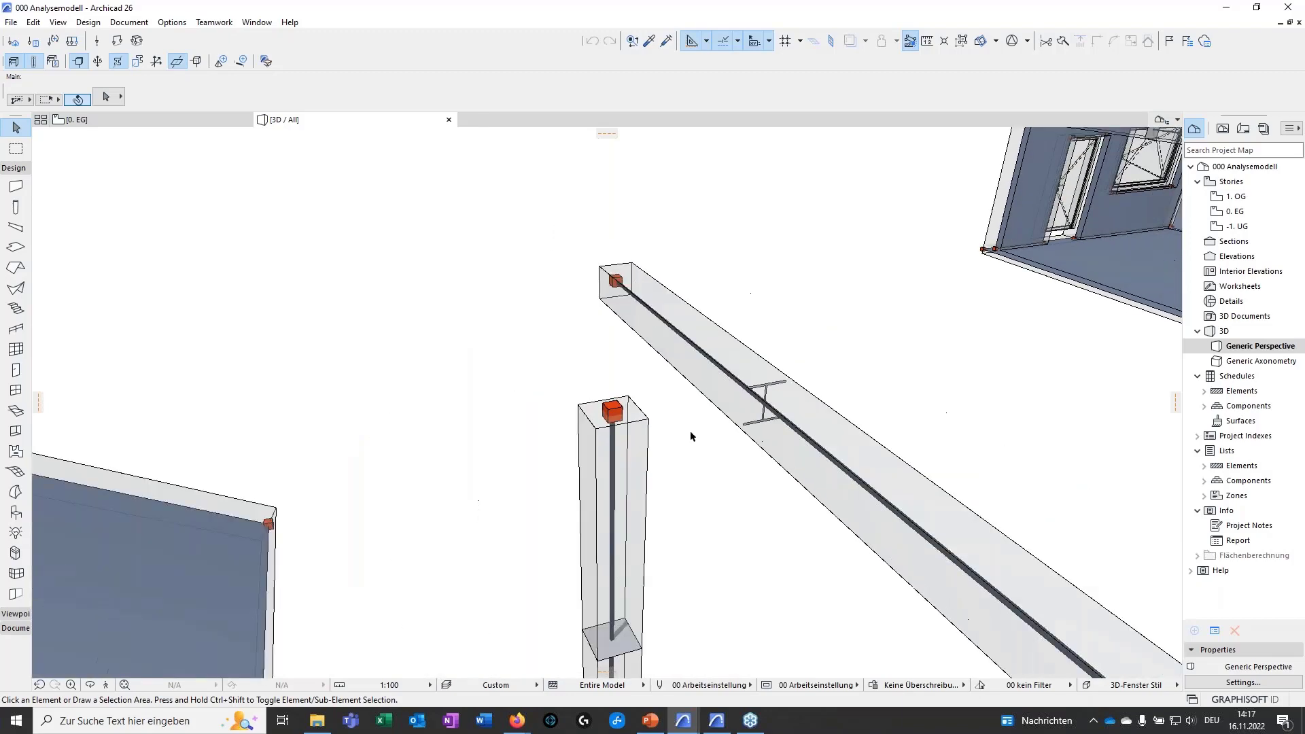
pyautogui.moveTo(762, 420); pyautogui.dragTo(663, 323, button='middle')
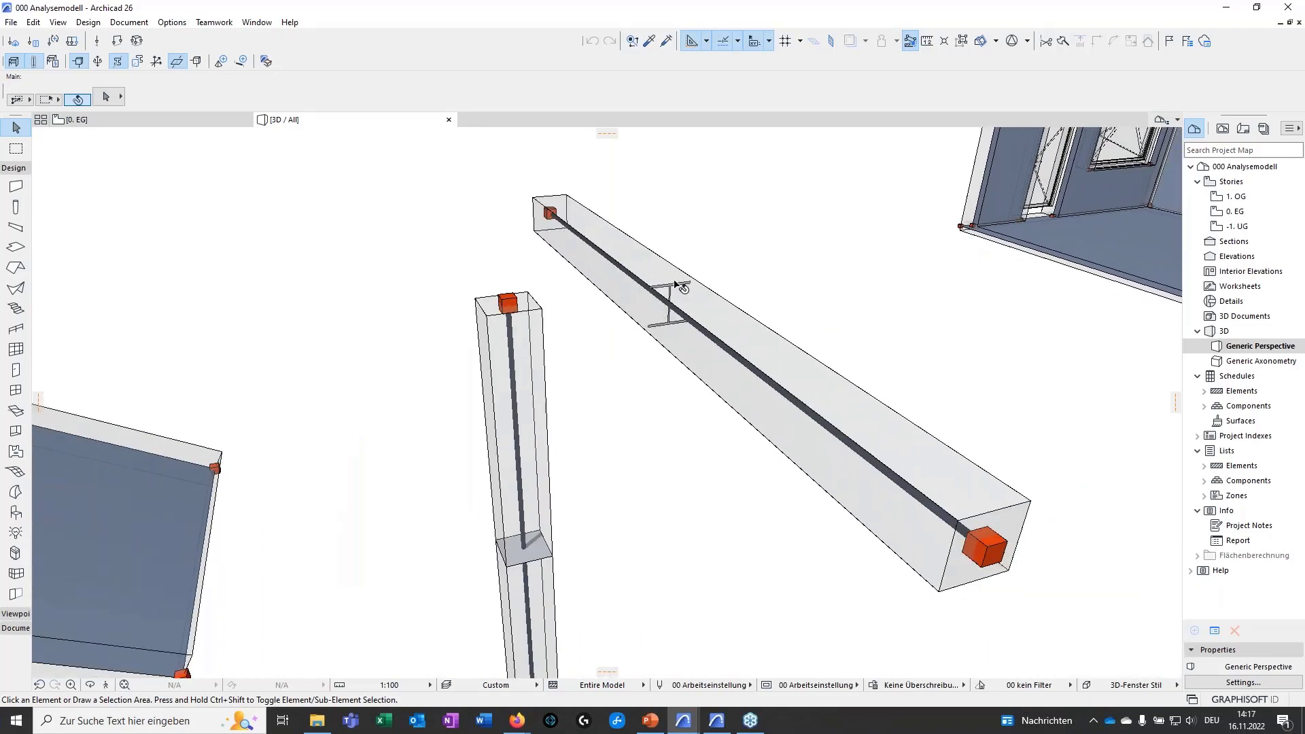
# Hide the analytical model and view the end section of the physical composite beam.
pyautogui.click(14, 65)
pyautogui.moveTo(829, 575)
pyautogui.mouseDown(button='middle')
pyautogui.moveTo(826, 435)
pyautogui.moveTo(760, 337)
pyautogui.mouseUp(button='middle')
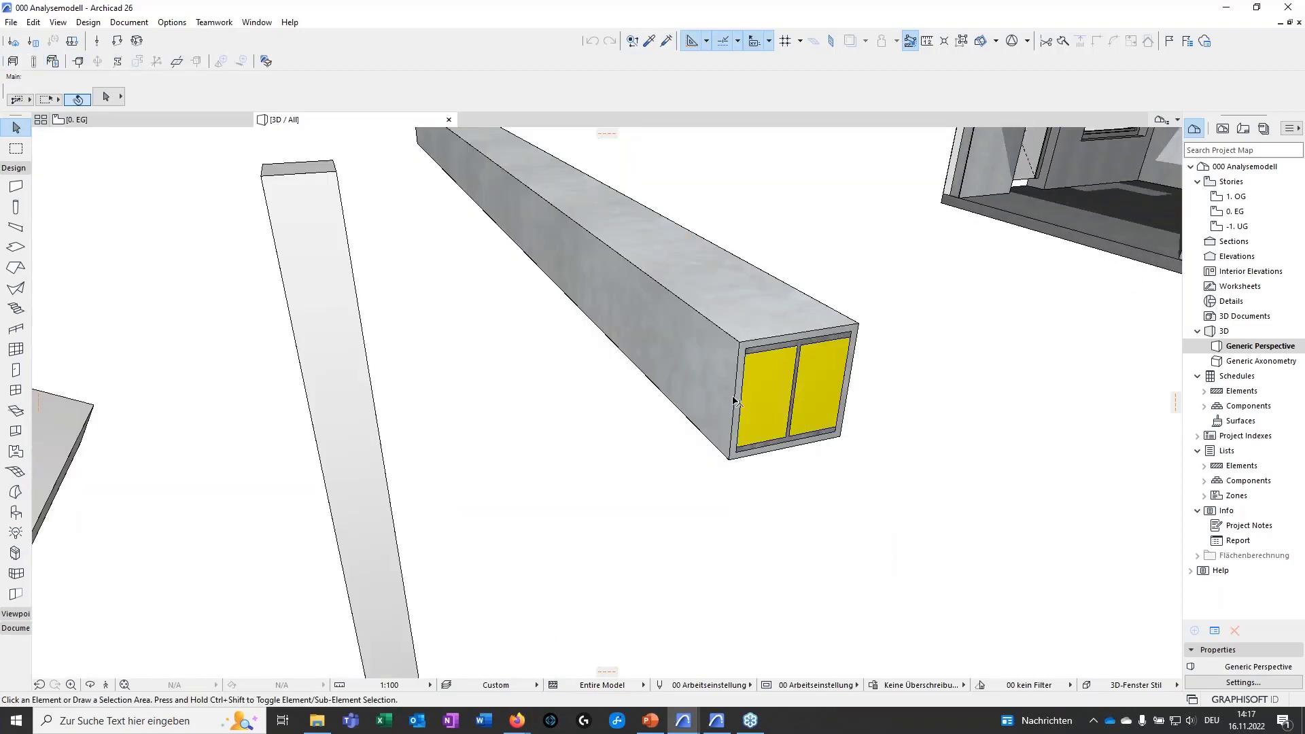
pyautogui.scroll(-10, 794, 393)
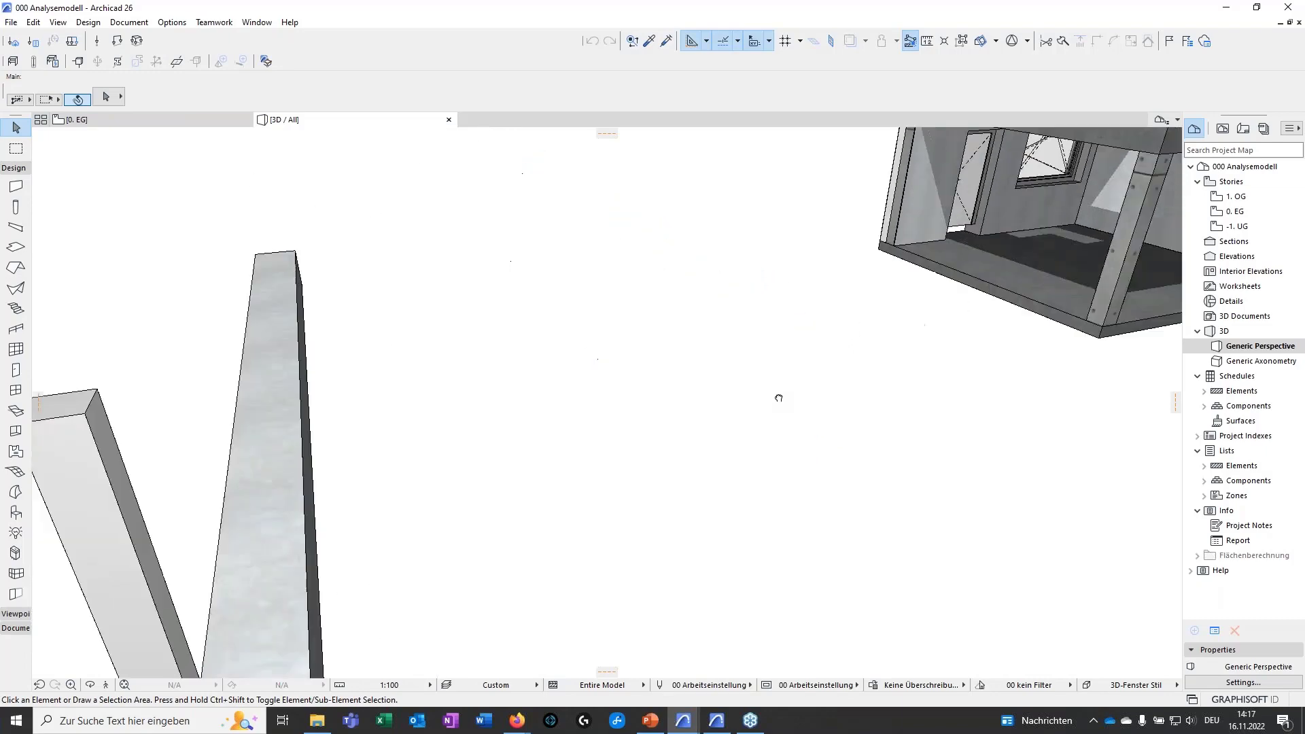
pyautogui.scroll(-5, 679, 403)
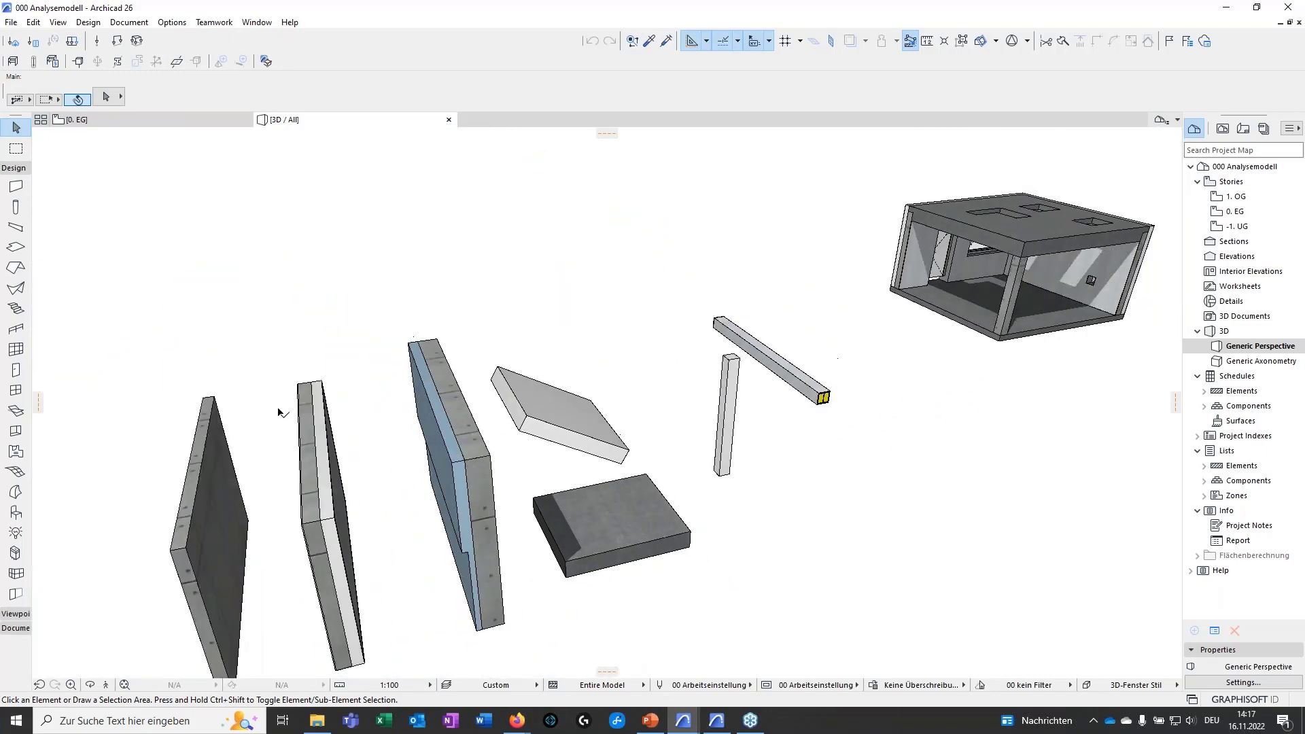
# Set the structural analytical model generation rules to No Rules for the small box building.
pyautogui.moveTo(704, 483); pyautogui.dragTo(344, 502, button='middle')
pyautogui.scroll(10, 612, 476)
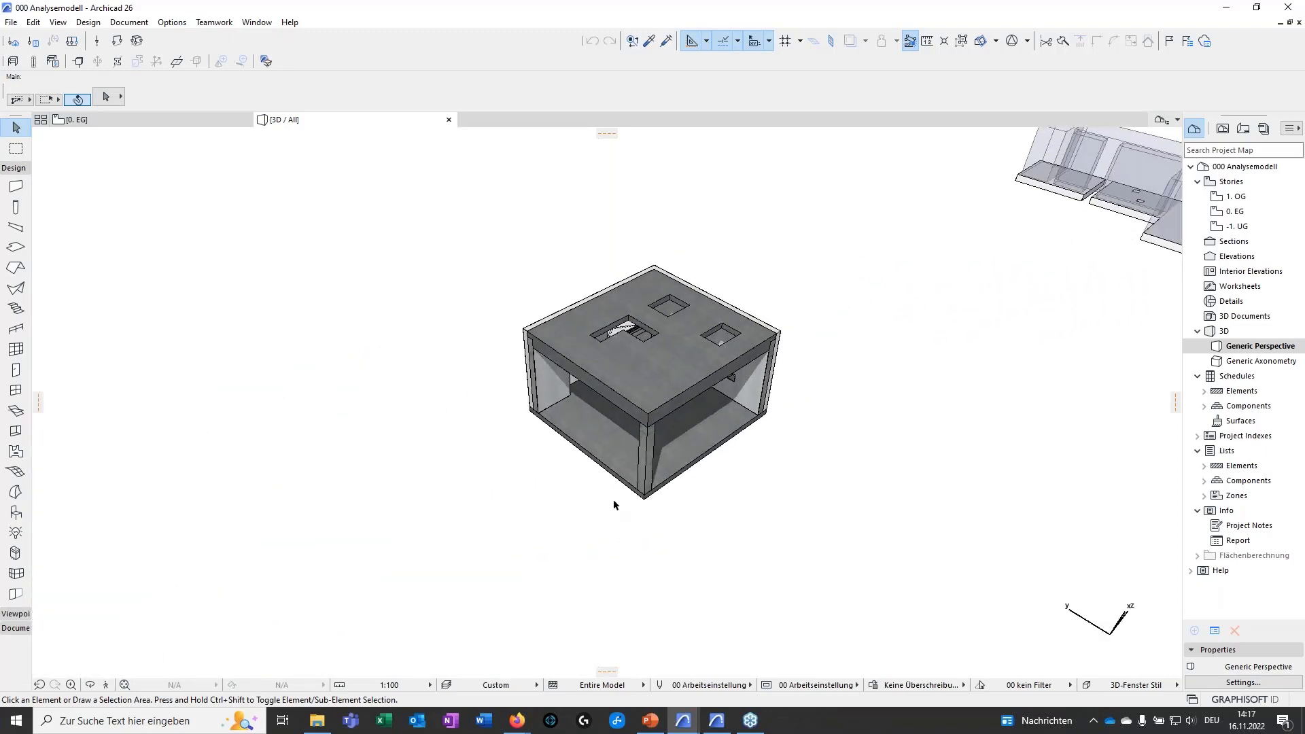
pyautogui.scroll(3, 645, 454)
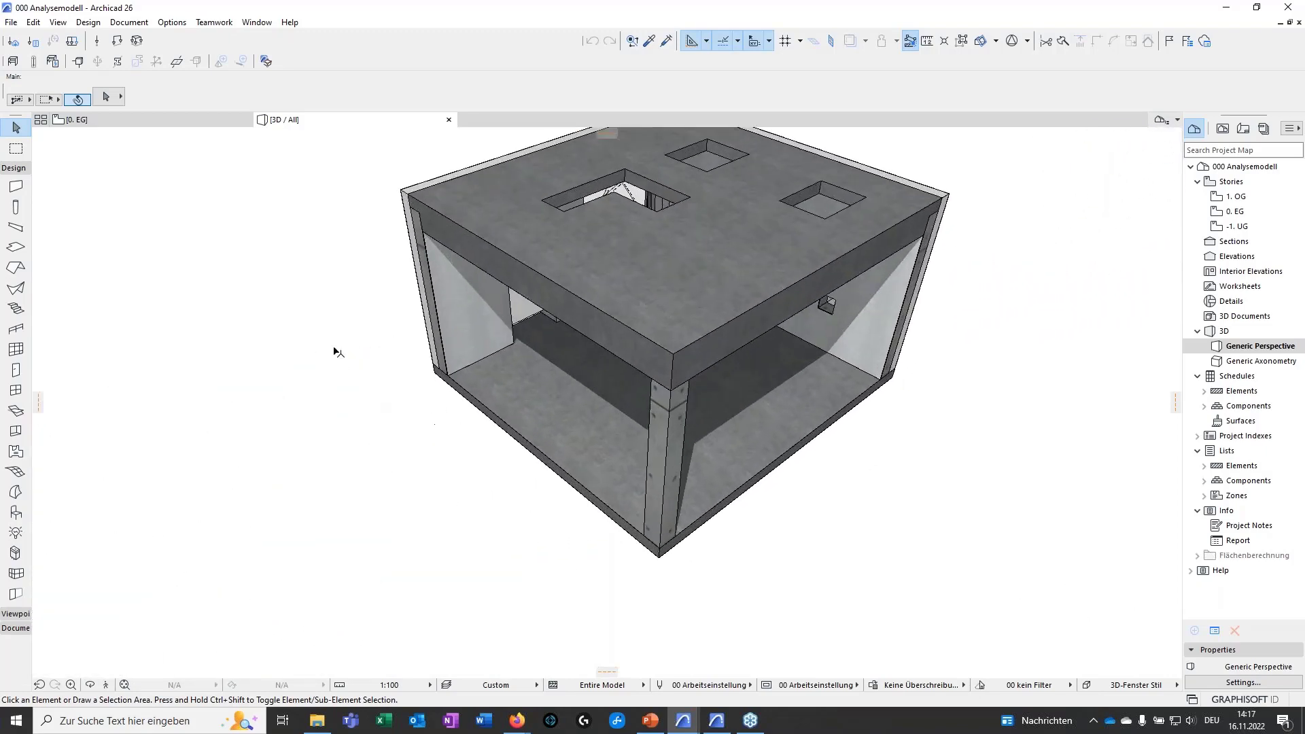
pyautogui.click(52, 61)
pyautogui.click(388, 130)
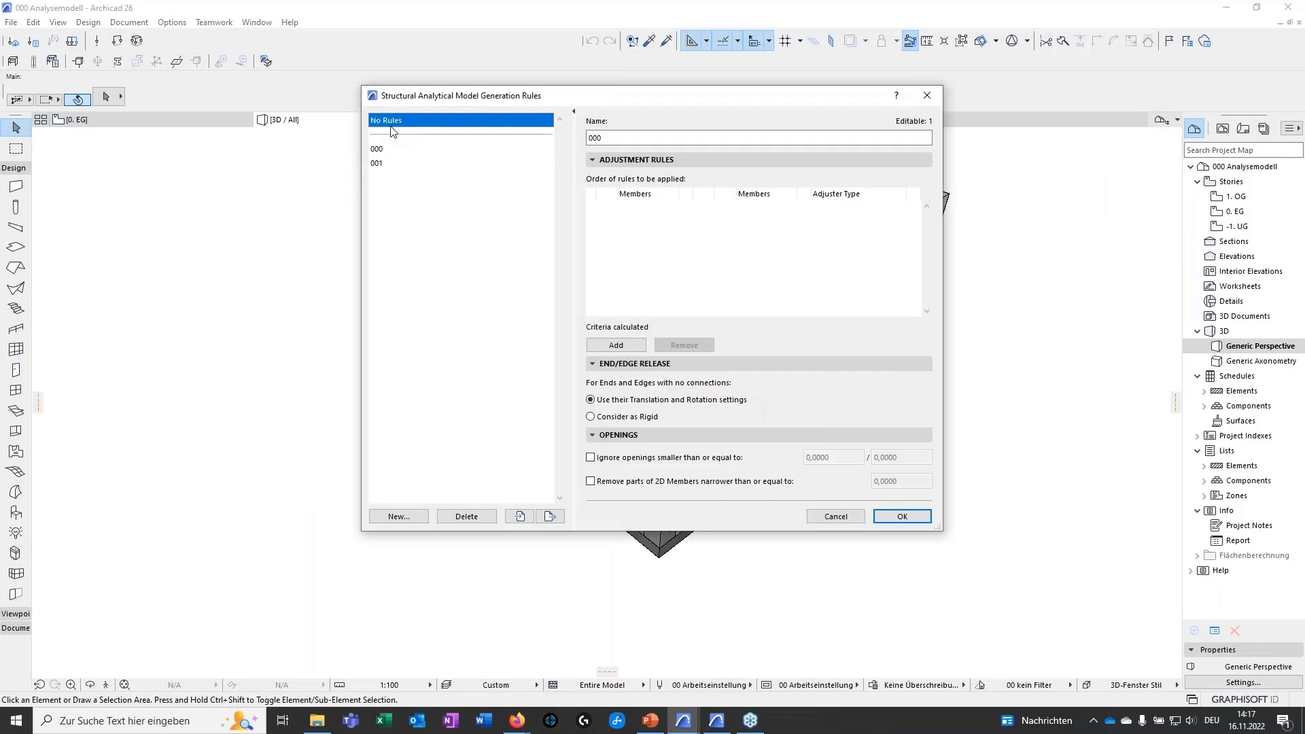
pyautogui.click(902, 516)
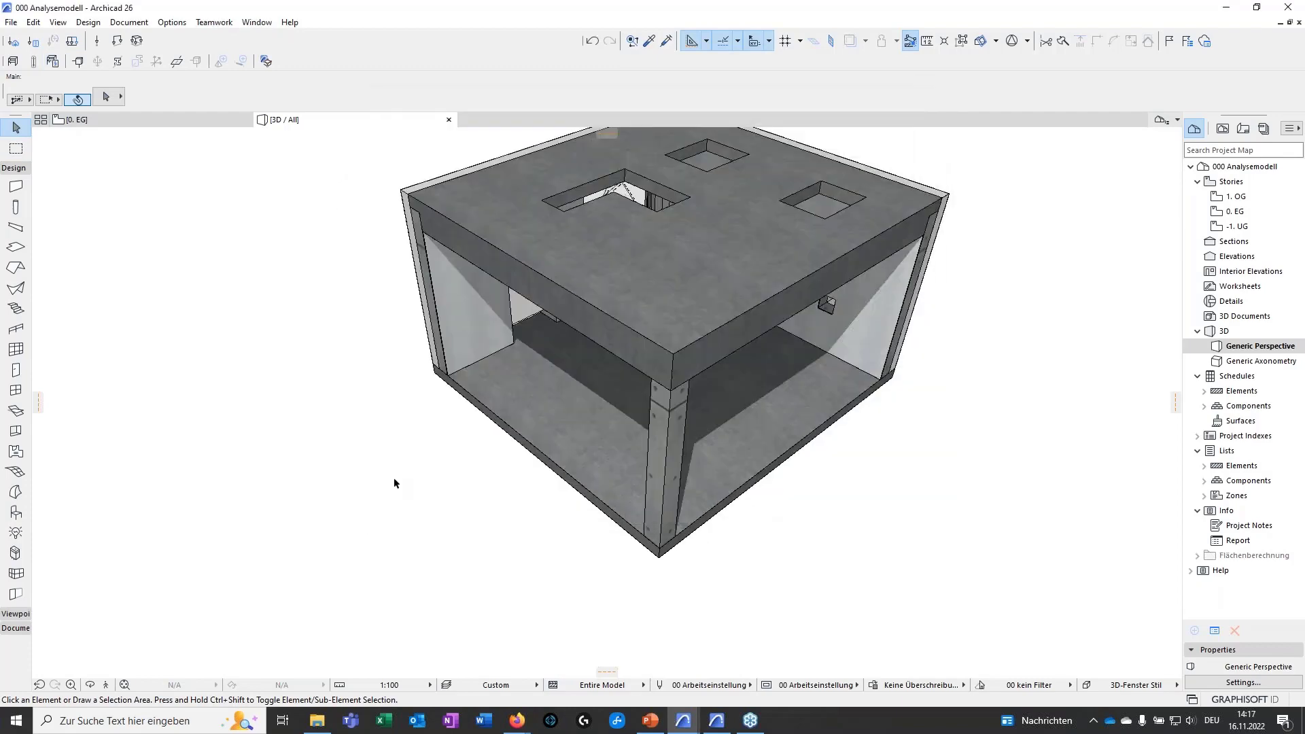
# Display the box building's analytical model without its physical bodies and examine the members, nodes and openings from several sides.
pyautogui.click(14, 62)
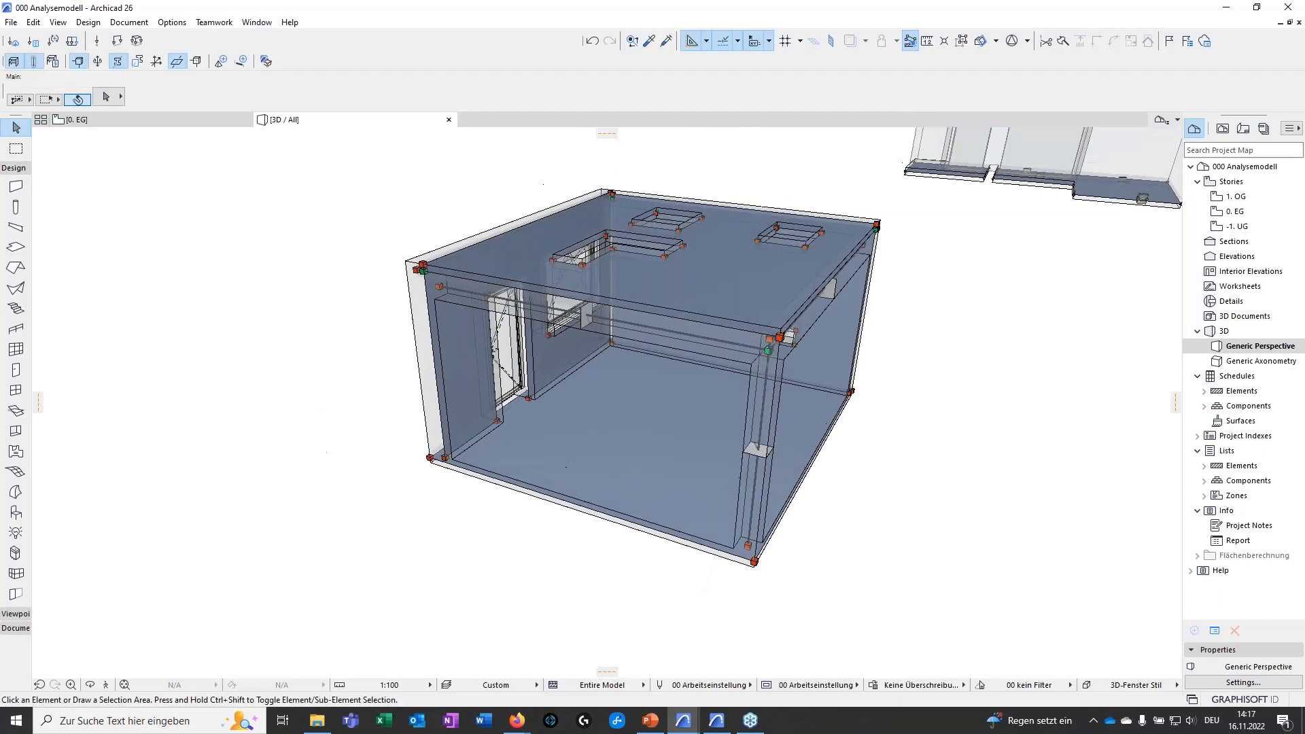
pyautogui.keyDown('shift'); pyautogui.moveTo(452, 490); pyautogui.dragTo(853, 597, button='middle'); pyautogui.keyUp('shift')
pyautogui.scroll(5, 678, 450)
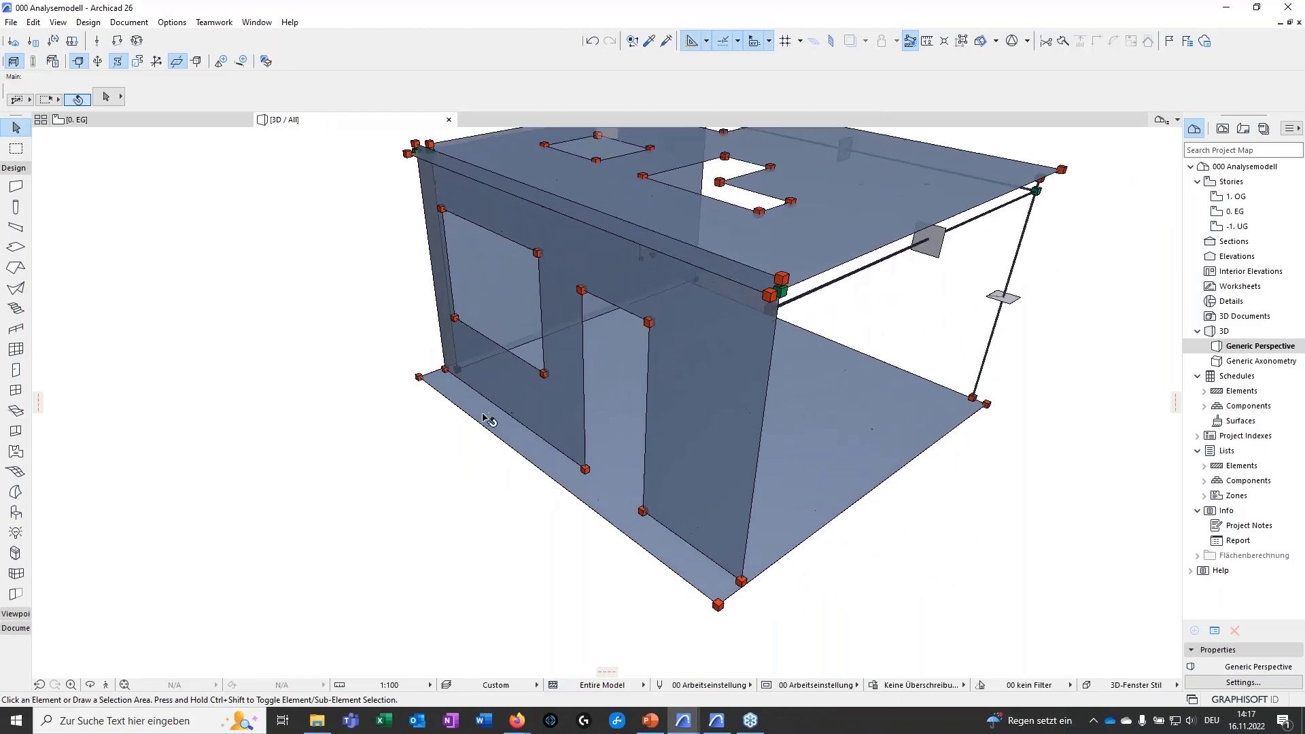
pyautogui.scroll(-3, 678, 450)
pyautogui.keyDown('shift'); pyautogui.moveTo(678, 450); pyautogui.dragTo(435, 449, button='middle'); pyautogui.keyUp('shift')
pyautogui.keyDown('shift'); pyautogui.moveTo(563, 250); pyautogui.dragTo(324, 213, button='middle'); pyautogui.keyUp('shift')
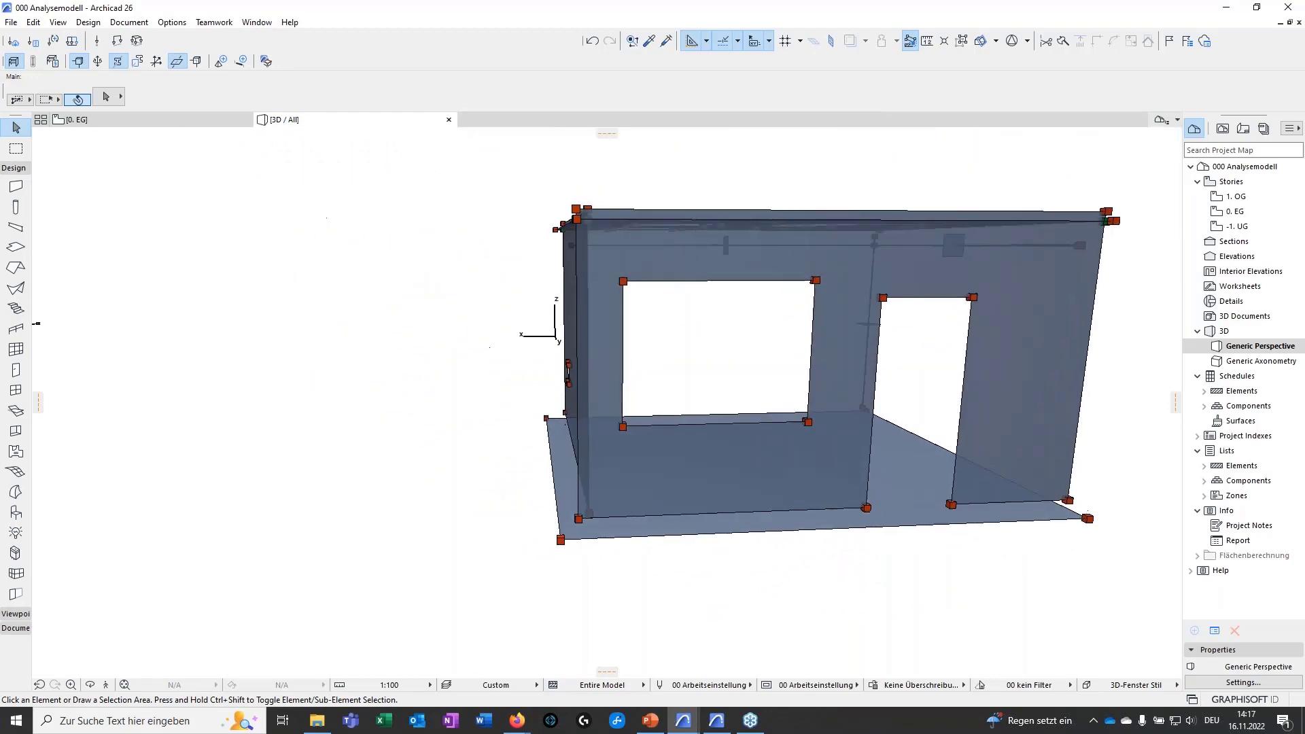
pyautogui.scroll(5, 639, 297)
pyautogui.keyDown('shift'); pyautogui.moveTo(638, 297); pyautogui.dragTo(546, 400, button='middle'); pyautogui.keyUp('shift')
pyautogui.moveTo(578, 455); pyautogui.dragTo(503, 452, button='middle')
# Select the 000 generation rules, add a Wall to Wall adjustment rule of type Stretch & Cutback, and apply it.
pyautogui.click(52, 61)
pyautogui.click(382, 149)
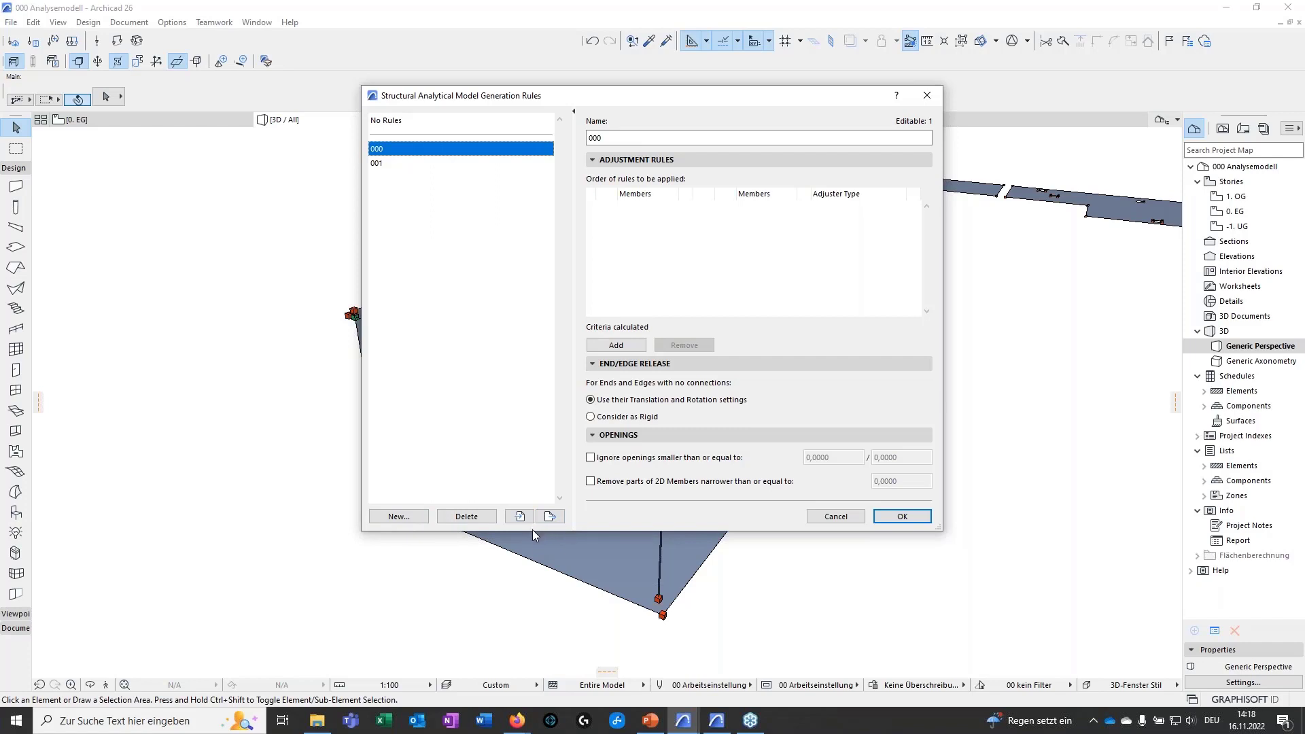
pyautogui.click(604, 348)
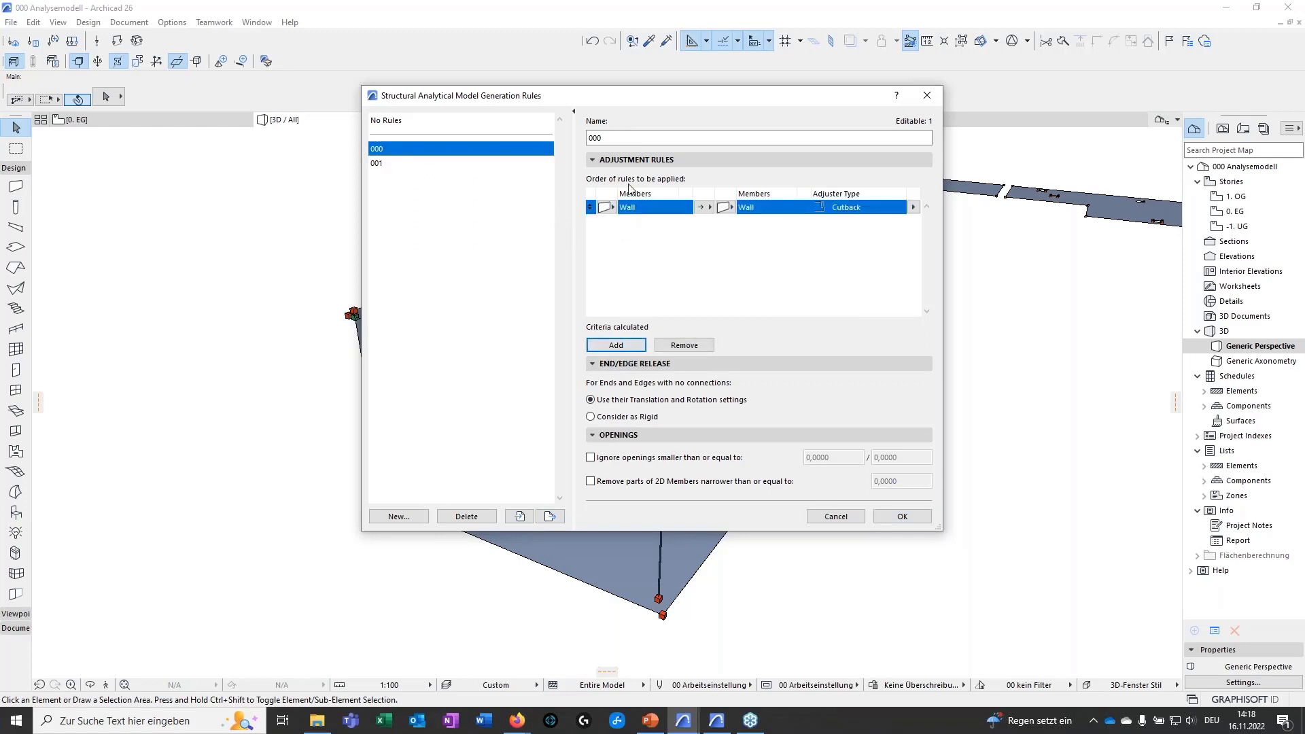
pyautogui.click(913, 207)
pyautogui.click(930, 216)
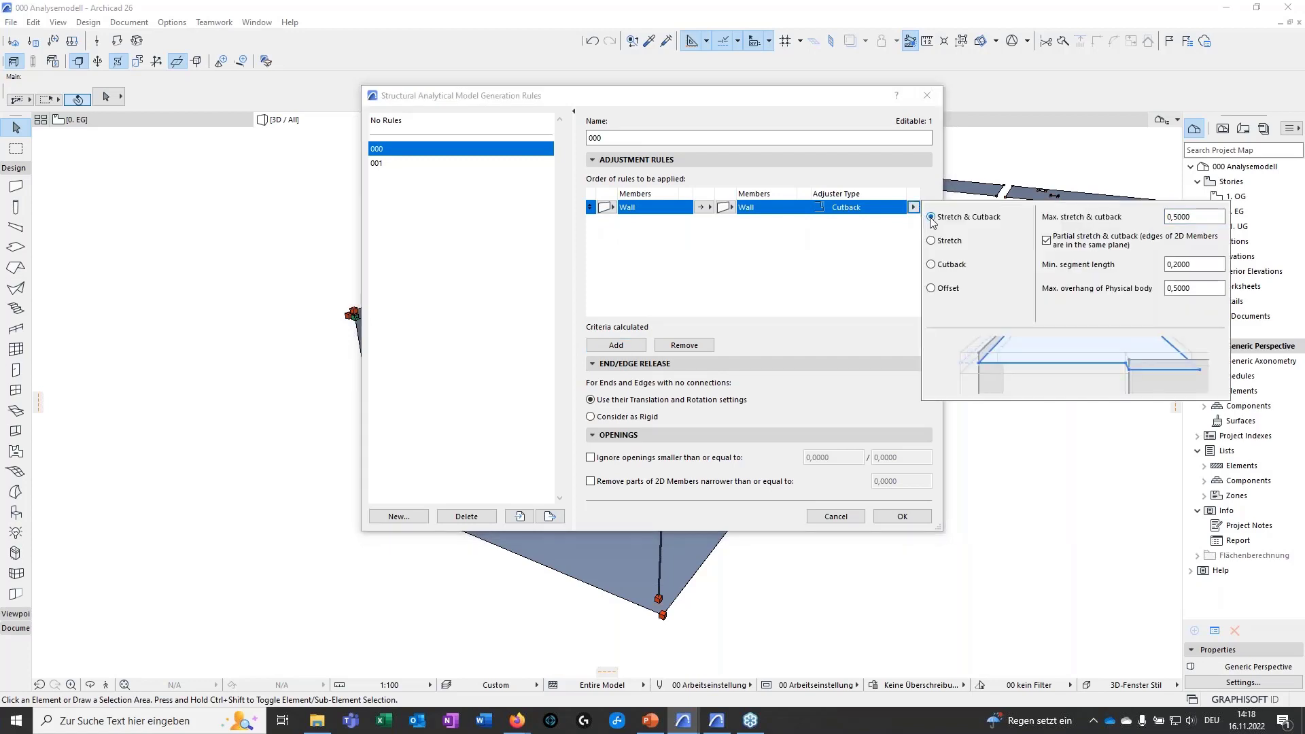
pyautogui.click(829, 271)
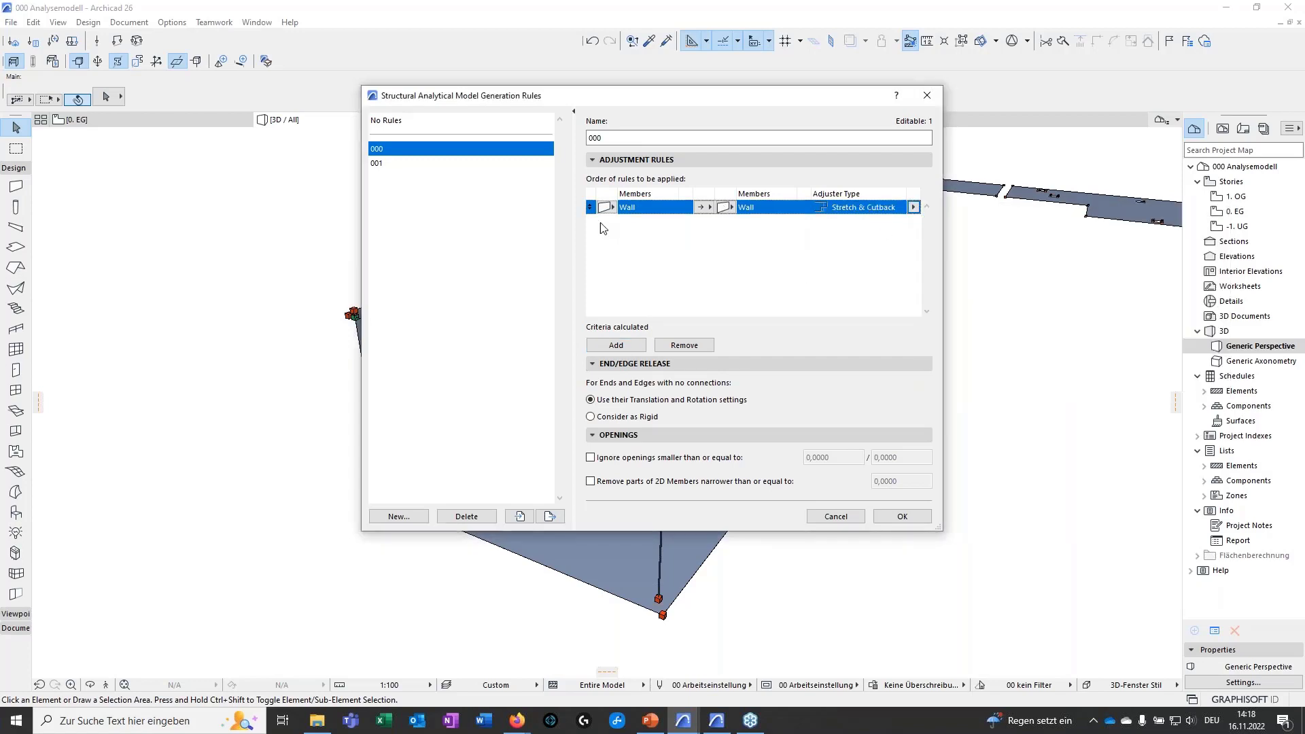
pyautogui.click(903, 517)
pyautogui.click(443, 443)
pyautogui.keyDown('shift'); pyautogui.moveTo(445, 445); pyautogui.dragTo(720, 392, button='middle'); pyautogui.keyUp('shift')
pyautogui.press('Escape')
pyautogui.press('Escape')
# Add a Wall to Slab adjustment rule of type Stretch & Cutback to the 000 generation rules.
pyautogui.click(52, 60)
pyautogui.click(612, 346)
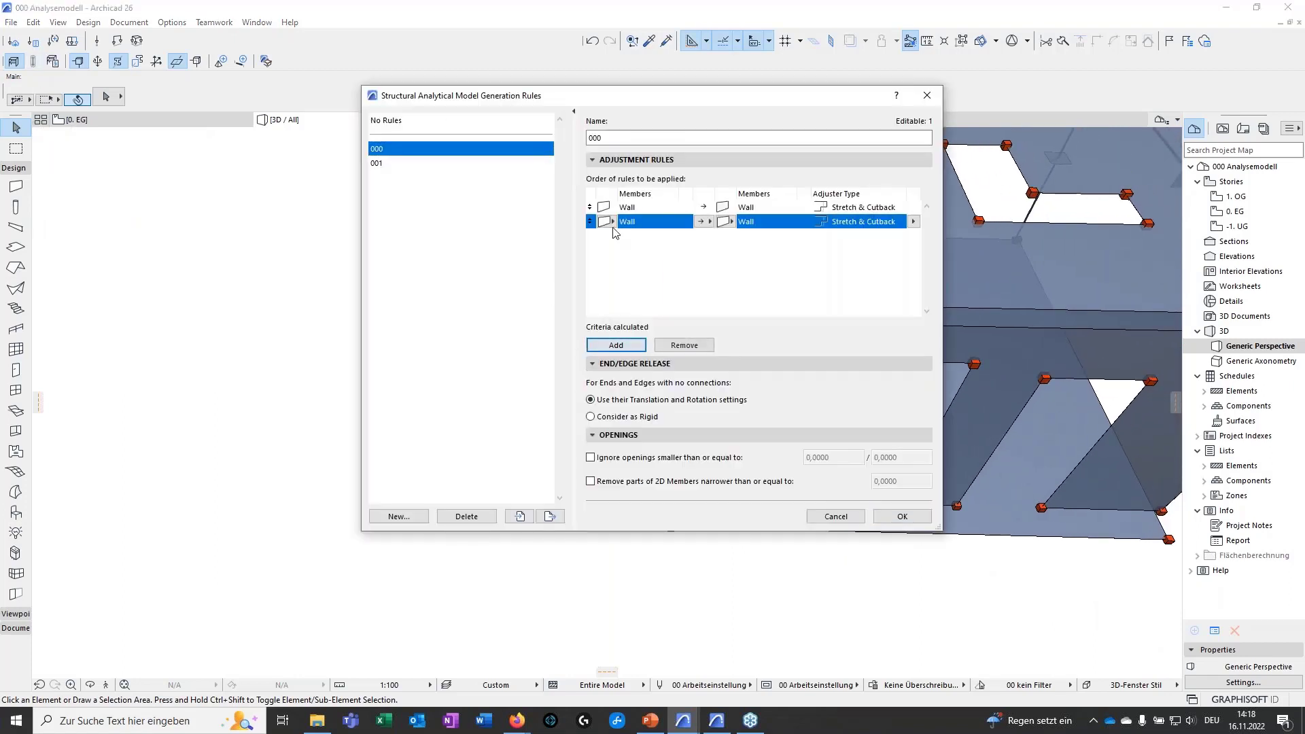
pyautogui.click(726, 222)
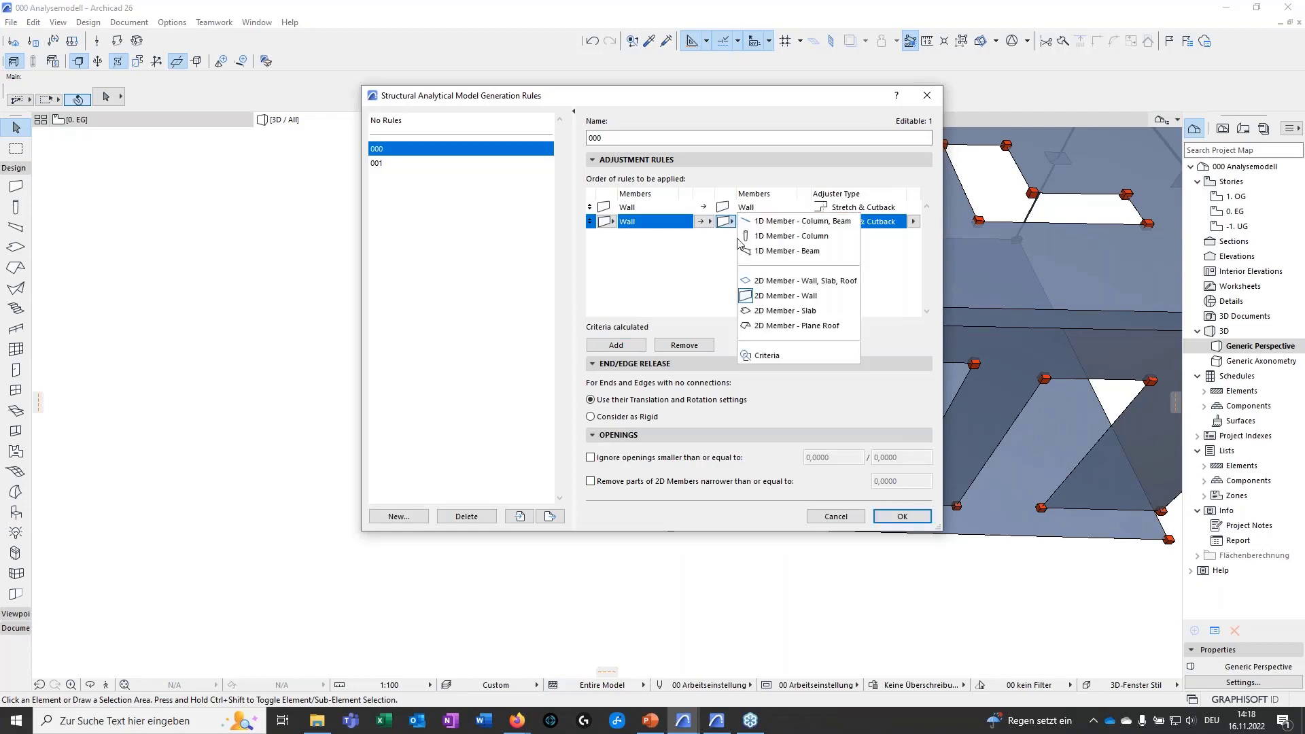
pyautogui.click(779, 311)
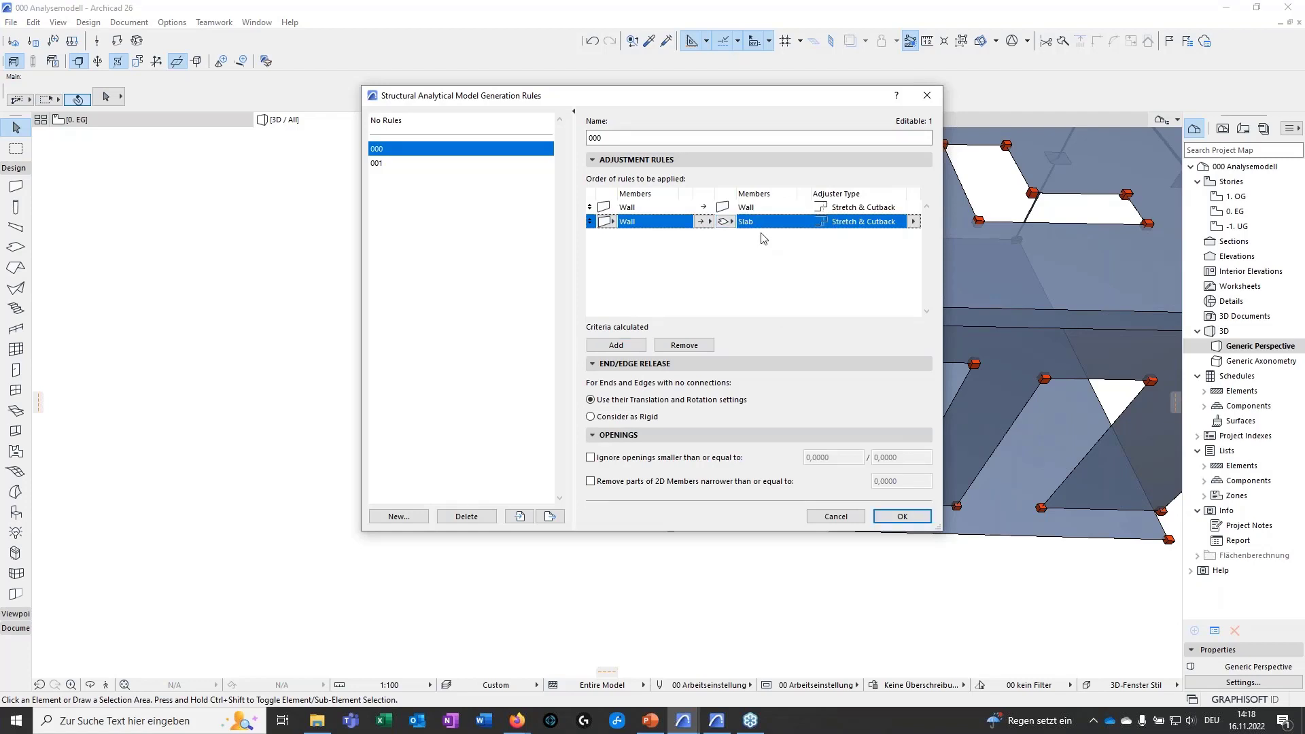
# Add a Slab to Wall adjustment rule of type Stretch & Cutback and apply the 000 rules to the model.
pyautogui.click(616, 346)
pyautogui.click(613, 236)
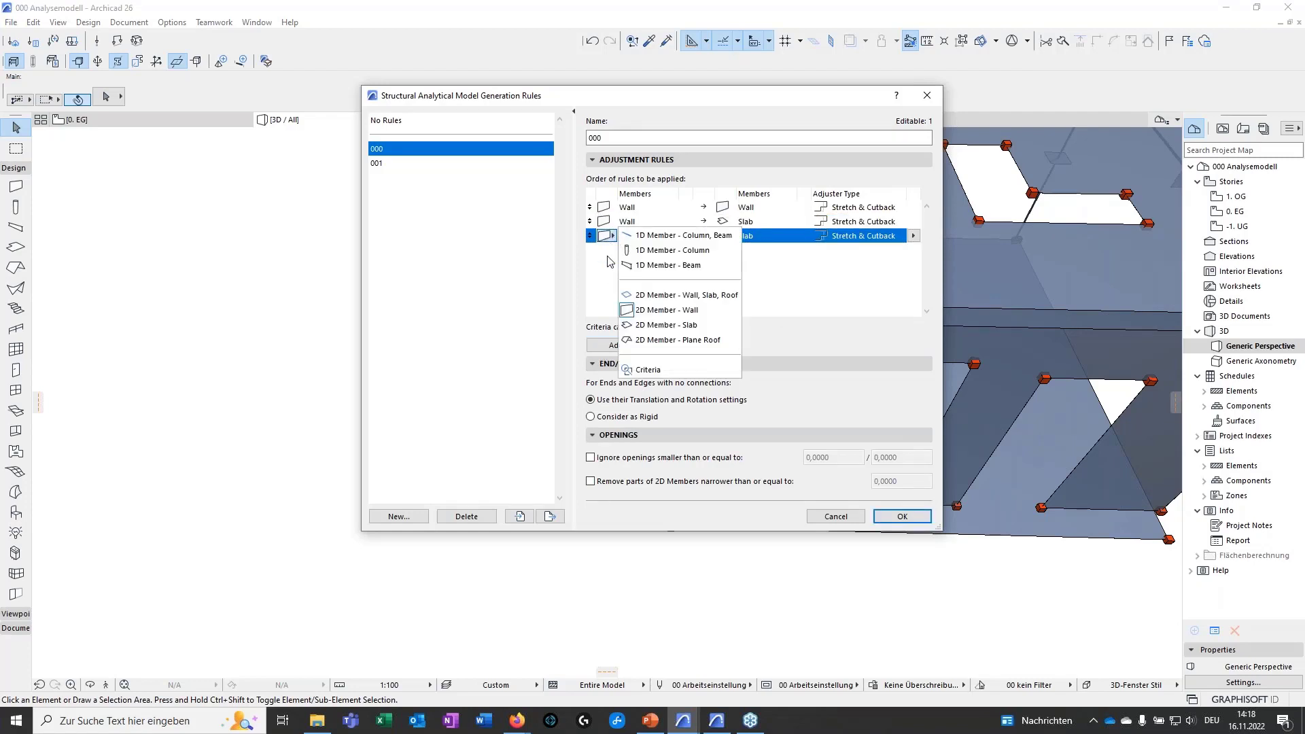
pyautogui.click(651, 325)
pyautogui.click(727, 236)
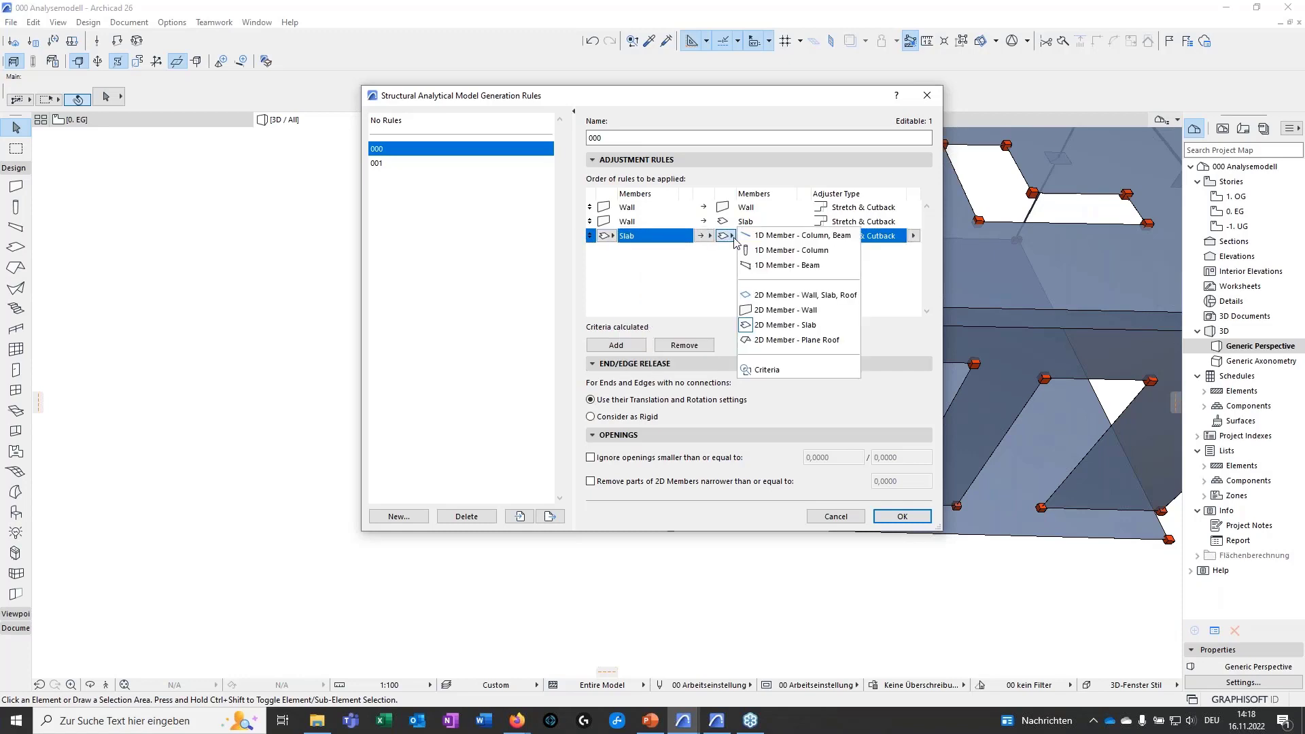
pyautogui.click(760, 321)
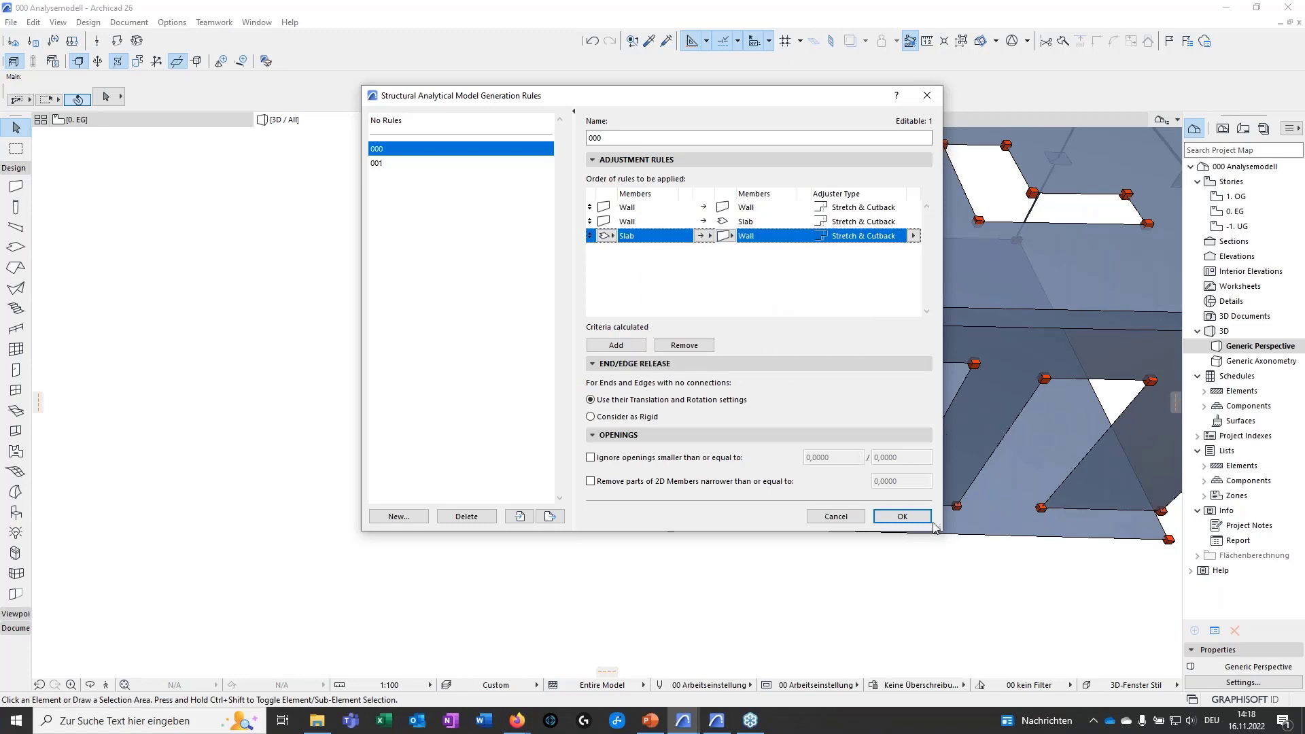
pyautogui.click(904, 516)
# In the 000 rules, treat unconnected ends and edges as rigid and ignore openings up to 0,5000 / 0,5000.
pyautogui.keyDown('shift'); pyautogui.moveTo(903, 443); pyautogui.dragTo(639, 308, button='middle'); pyautogui.keyUp('shift')
pyautogui.moveTo(704, 351); pyautogui.dragTo(771, 418, button='middle')
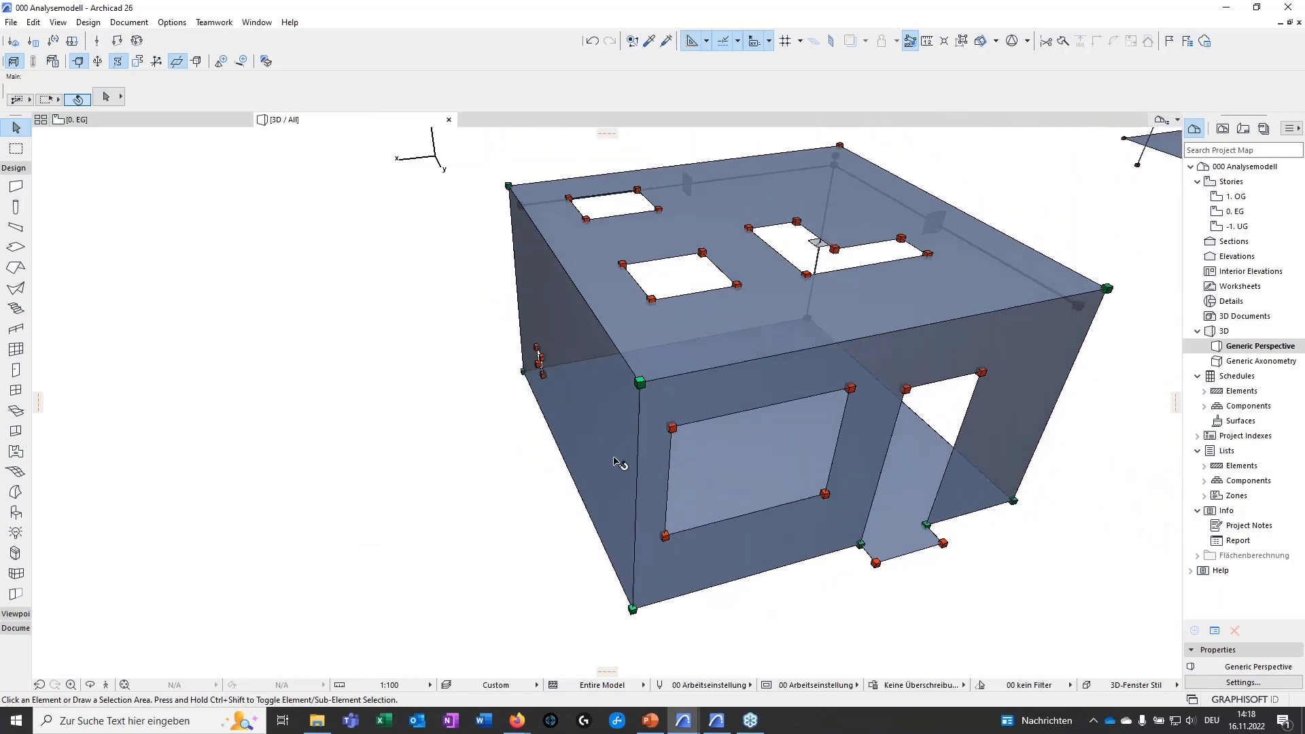
pyautogui.keyDown('shift'); pyautogui.moveTo(597, 481); pyautogui.dragTo(423, 423, button='middle'); pyautogui.keyUp('shift')
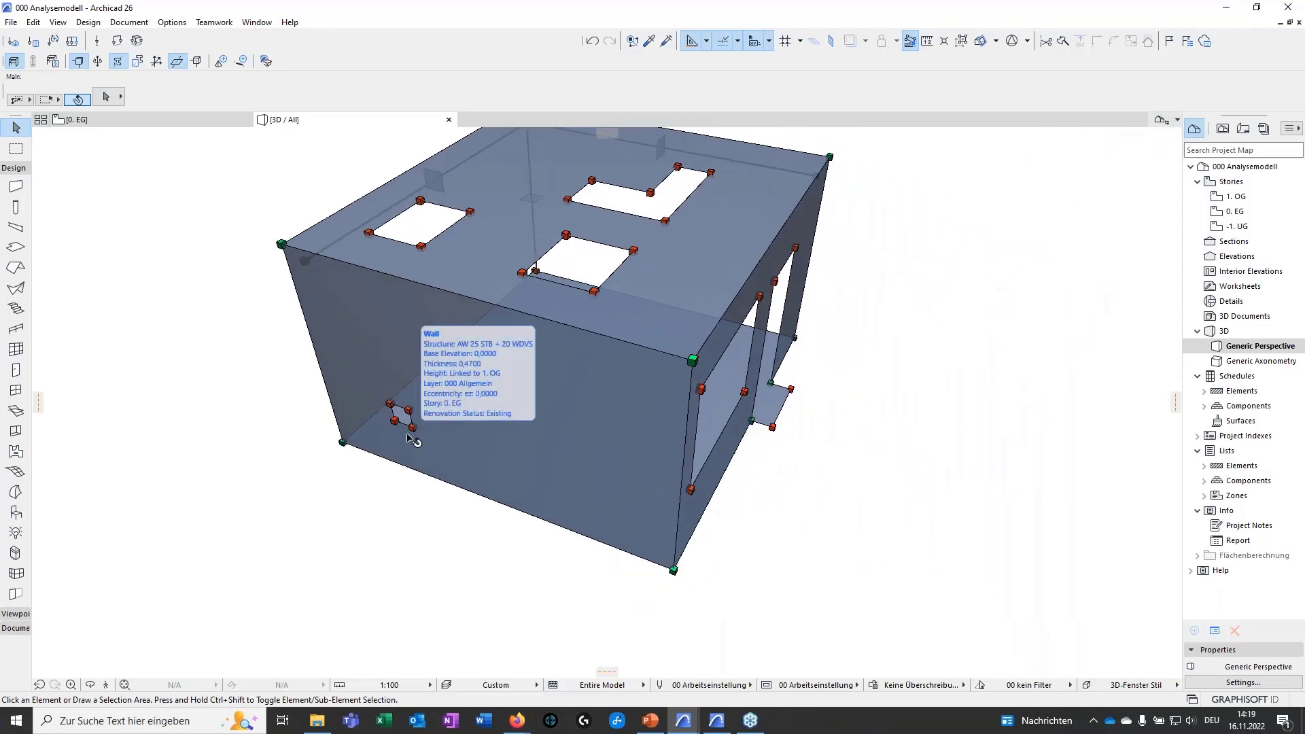
pyautogui.keyDown('shift'); pyautogui.moveTo(431, 524); pyautogui.dragTo(554, 504, button='middle'); pyautogui.keyUp('shift')
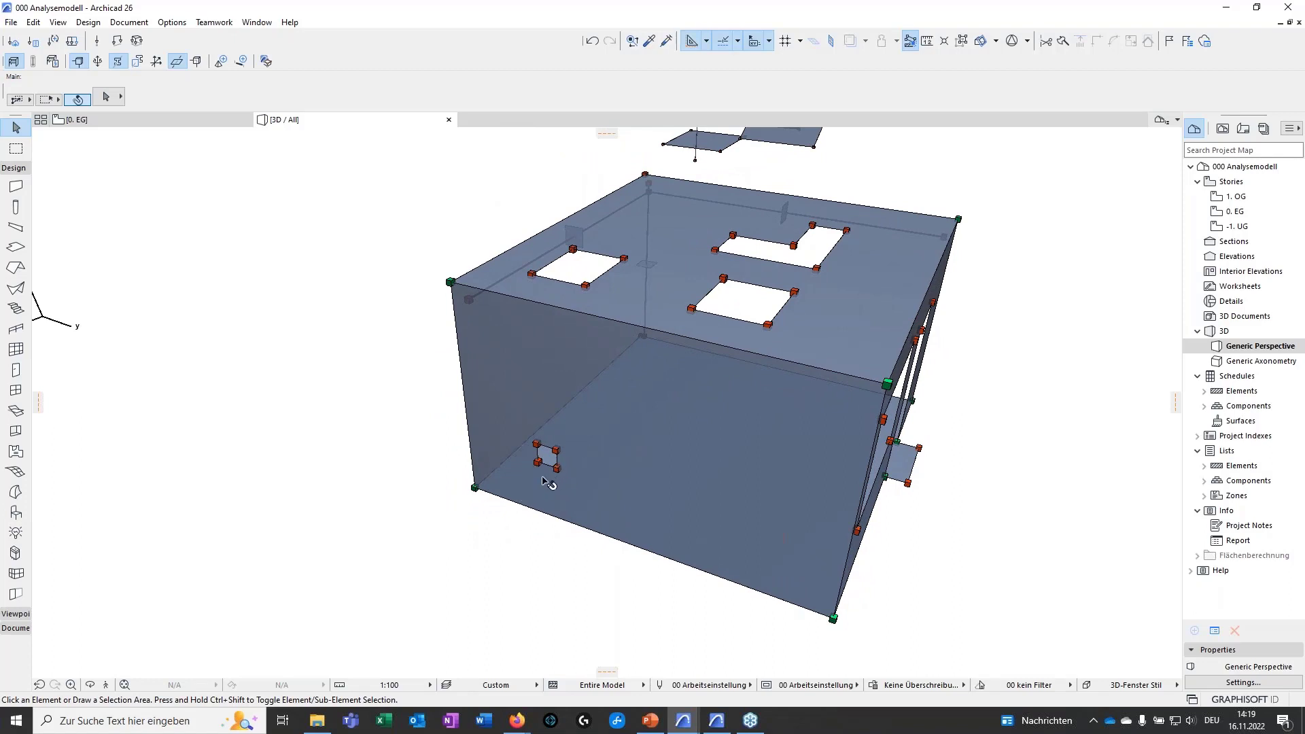
pyautogui.keyDown('shift'); pyautogui.moveTo(556, 484); pyautogui.dragTo(517, 463, button='middle'); pyautogui.keyUp('shift')
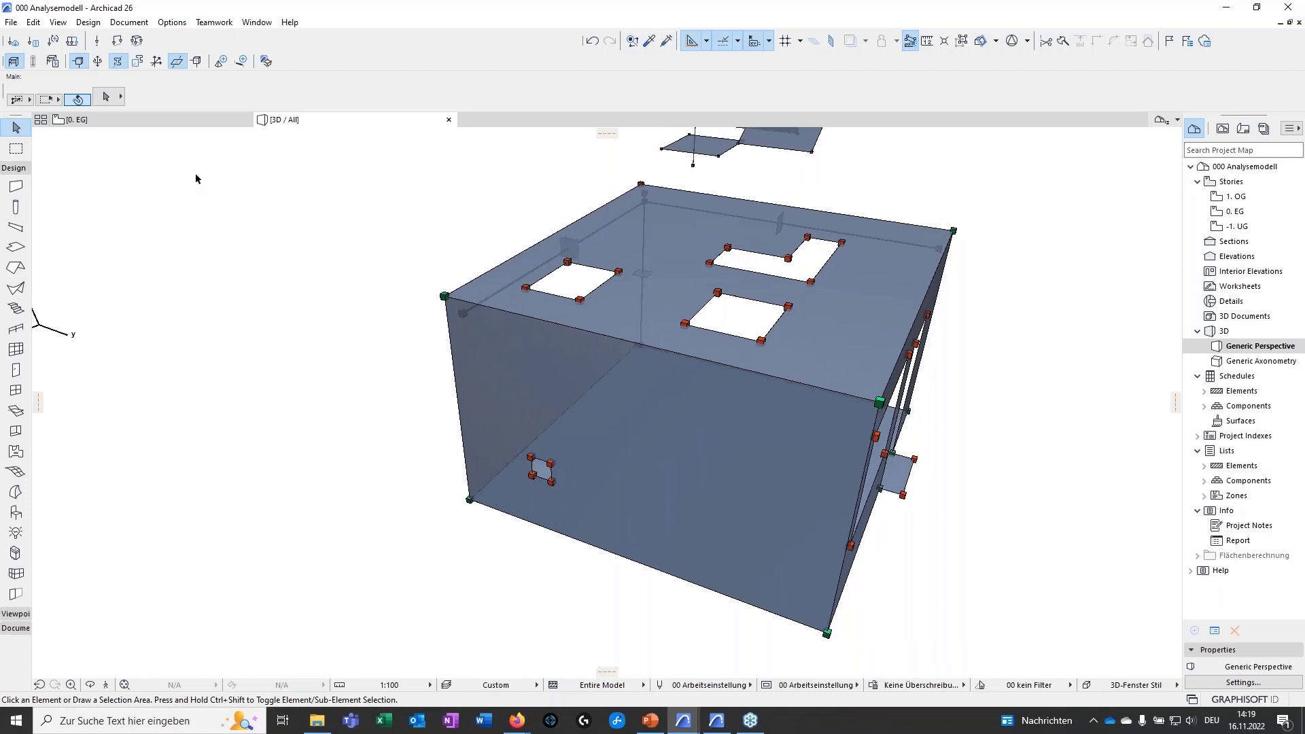
pyautogui.click(54, 63)
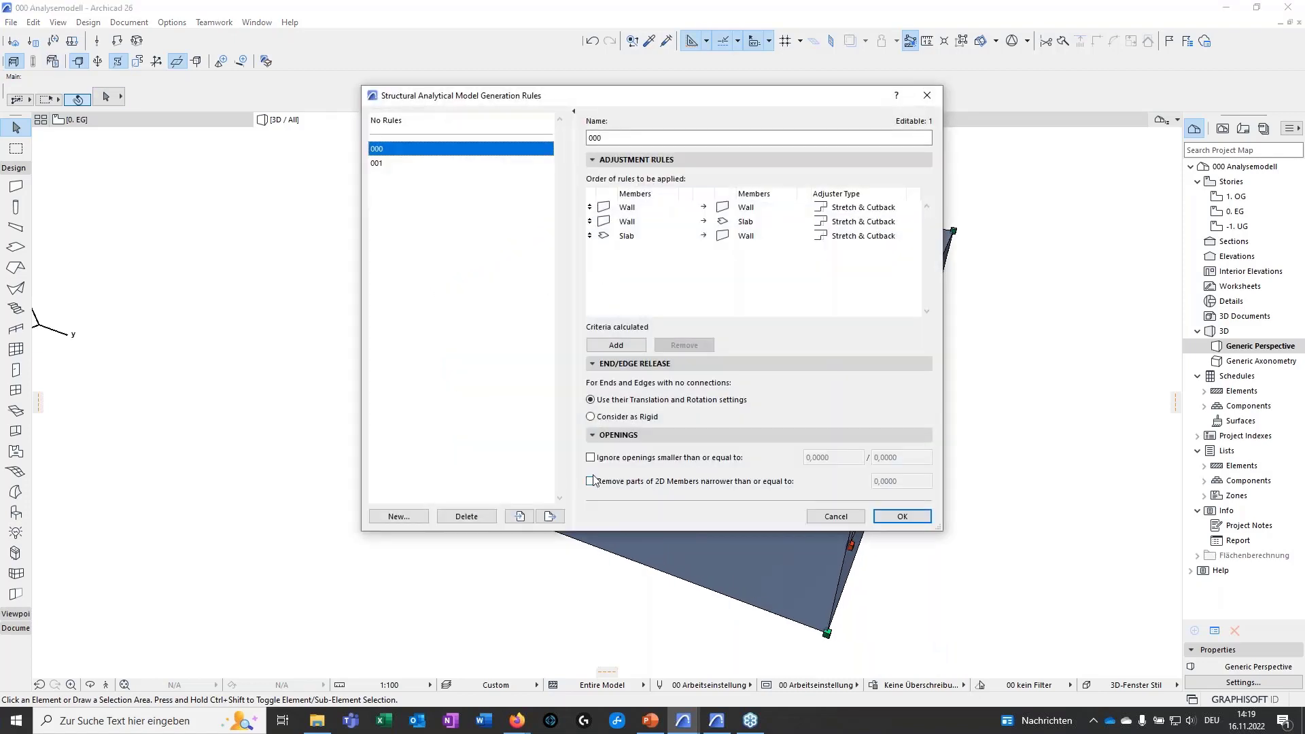
pyautogui.click(592, 458)
pyautogui.press('Tab')
pyautogui.write('0,')
pyautogui.press('Tab')
pyautogui.write('0,5')
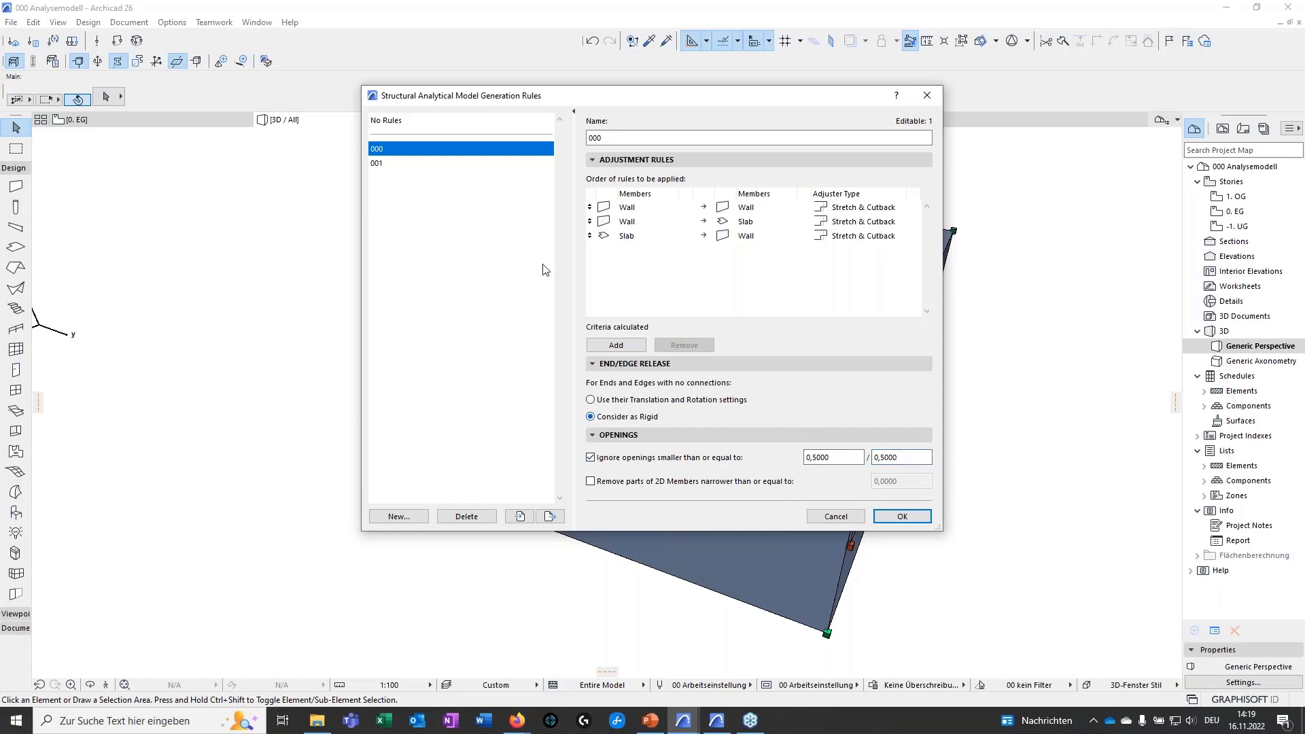
# Apply the 001 generation rules to the analytical model and examine the box building's connections and openings.
pyautogui.click(378, 164)
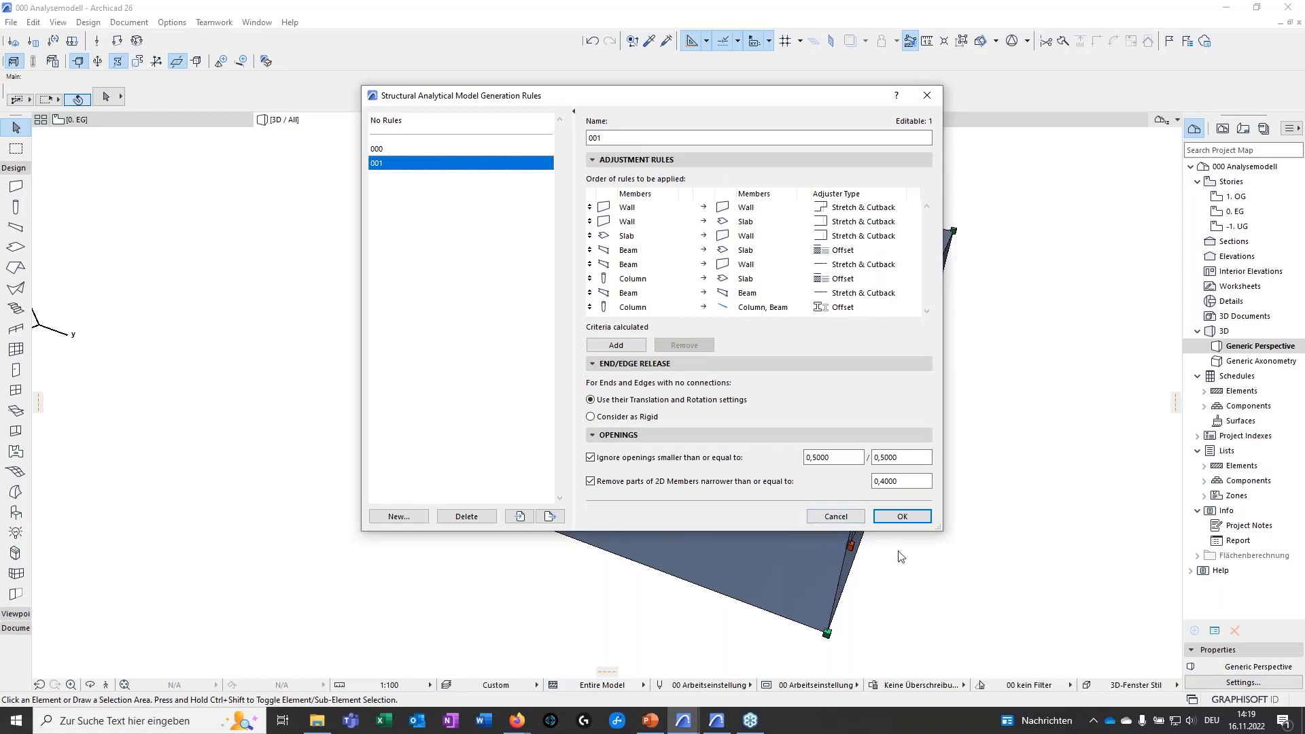
pyautogui.click(902, 517)
pyautogui.moveTo(523, 554); pyautogui.dragTo(812, 525)
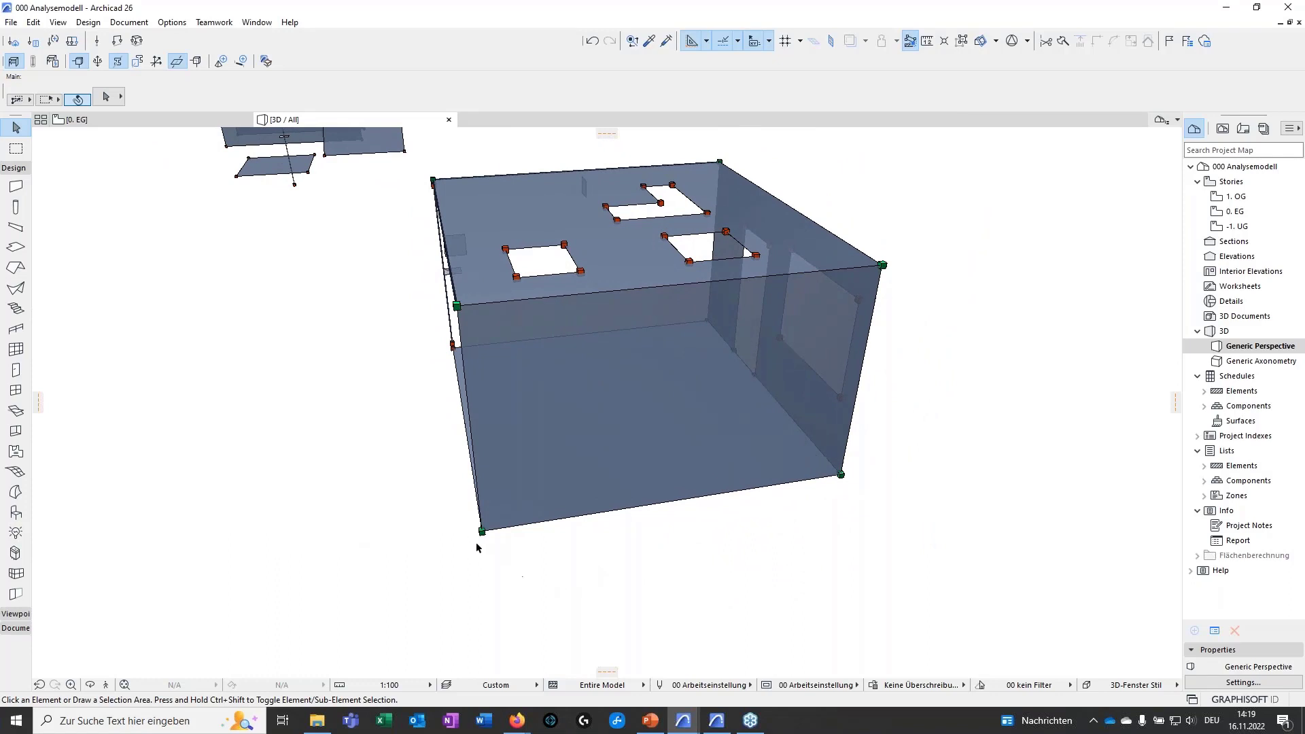
pyautogui.moveTo(874, 367); pyautogui.dragTo(710, 297)
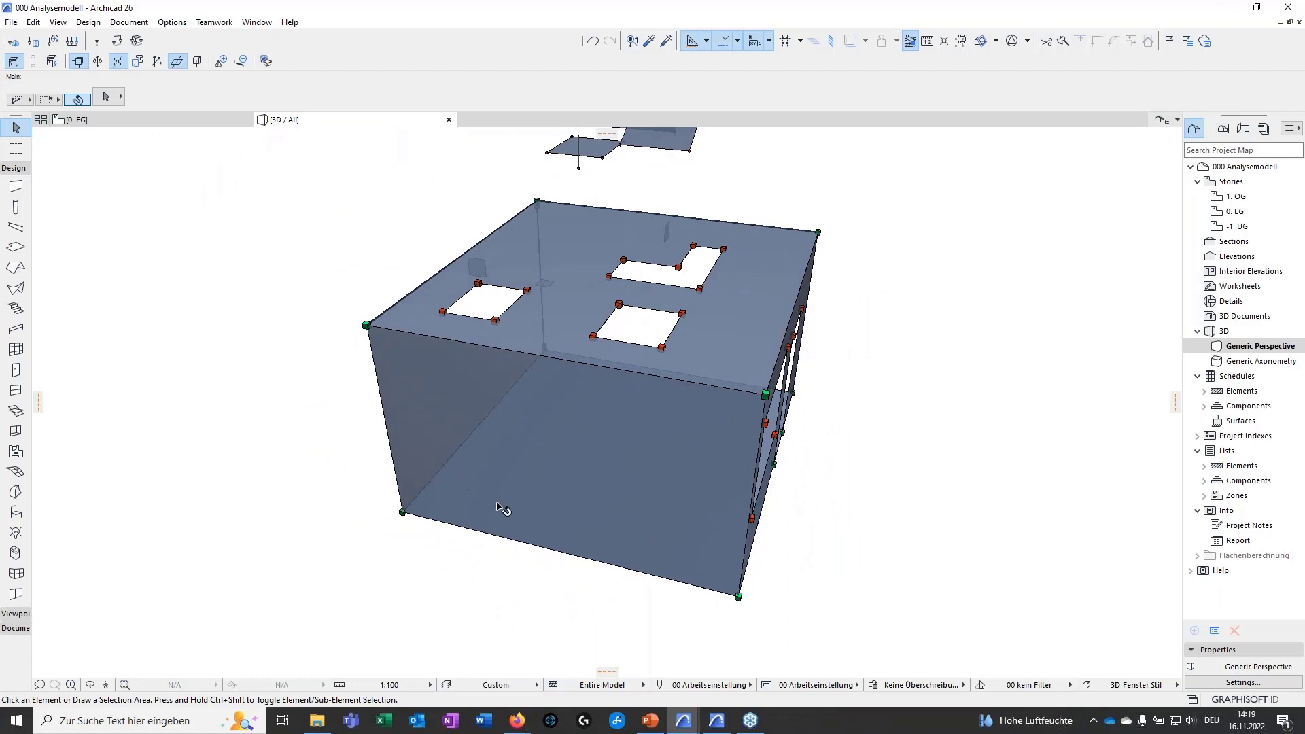
pyautogui.moveTo(847, 537)
pyautogui.mouseDown()
pyautogui.moveTo(664, 545)
pyautogui.moveTo(932, 629)
pyautogui.moveTo(1007, 537)
pyautogui.moveTo(577, 563)
pyautogui.moveTo(617, 283)
pyautogui.moveTo(845, 384)
pyautogui.moveTo(1026, 382)
pyautogui.moveTo(438, 463)
pyautogui.moveTo(553, 442)
pyautogui.moveTo(54, 128)
pyautogui.mouseUp()
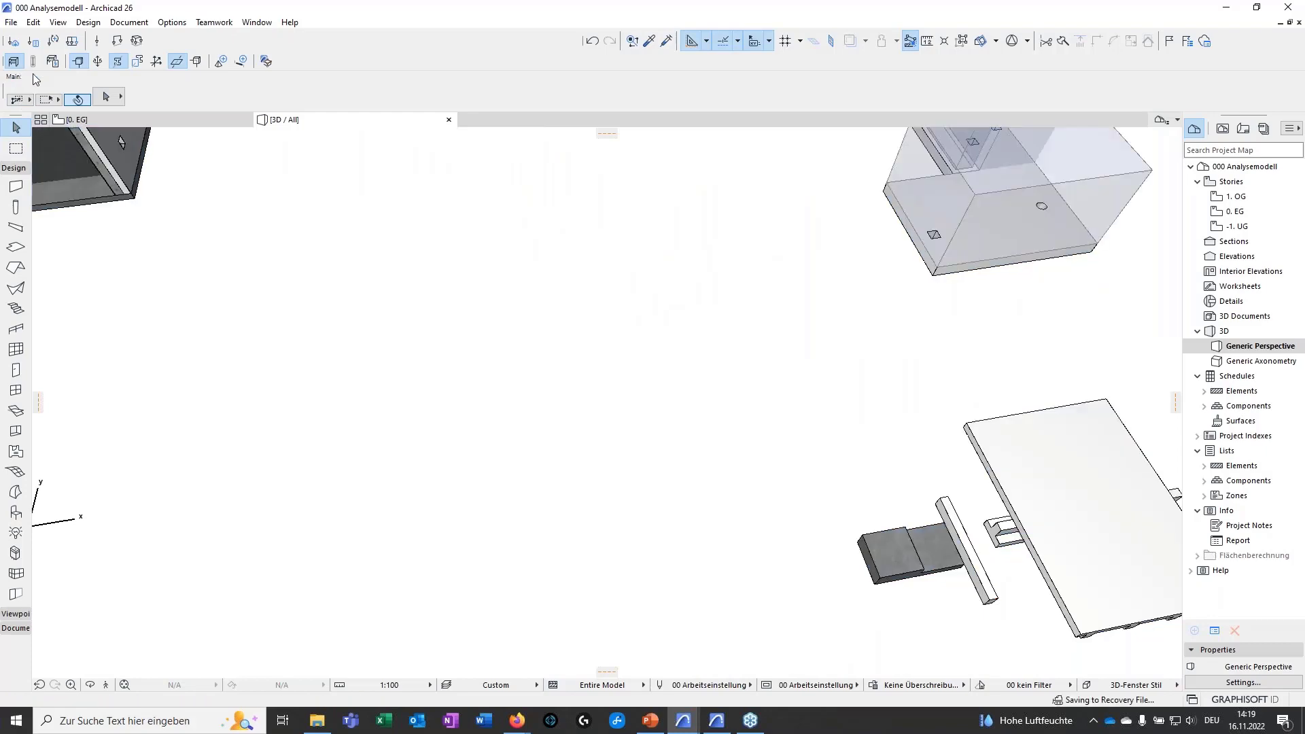
# Examine the analytical members of the two adjoining concrete slabs of different thickness, with and without the physical slabs overlaid.
pyautogui.scroll(10, 766, 378)
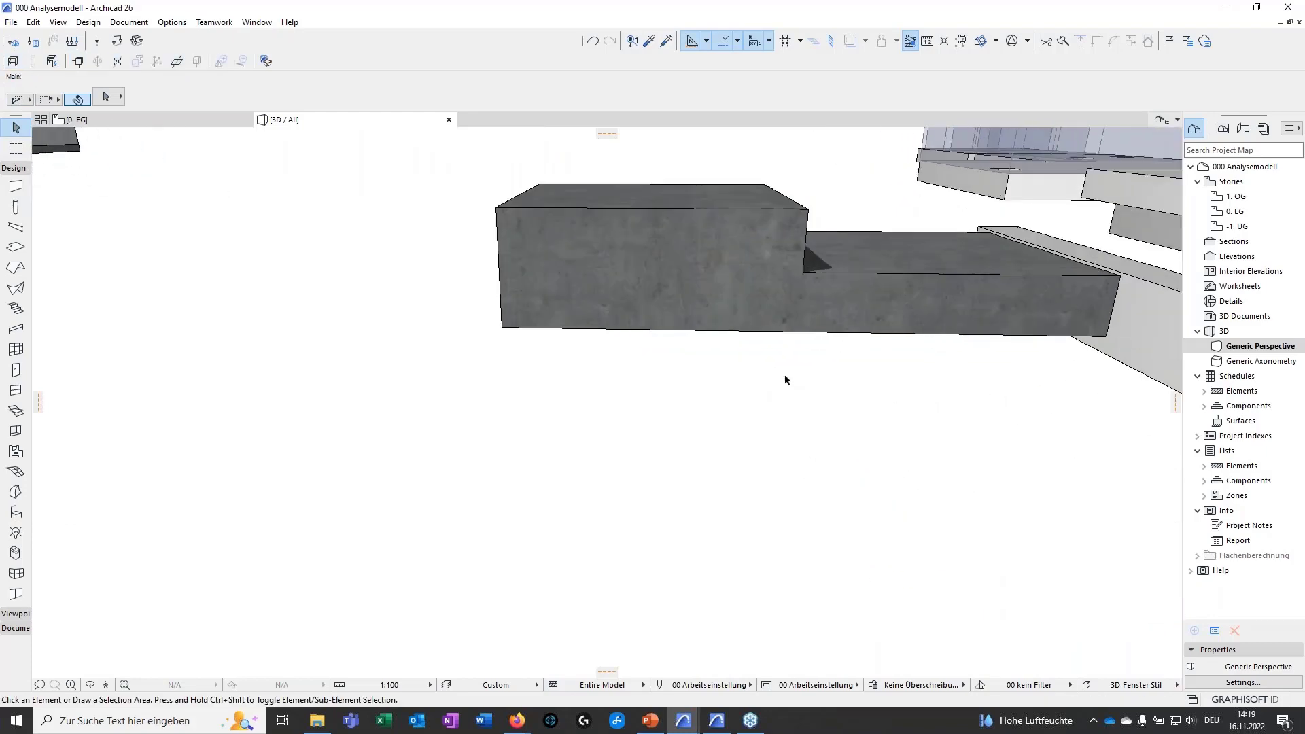
pyautogui.moveTo(784, 379); pyautogui.dragTo(597, 390)
pyautogui.click(639, 350)
pyautogui.click(790, 387)
pyautogui.click(50, 63)
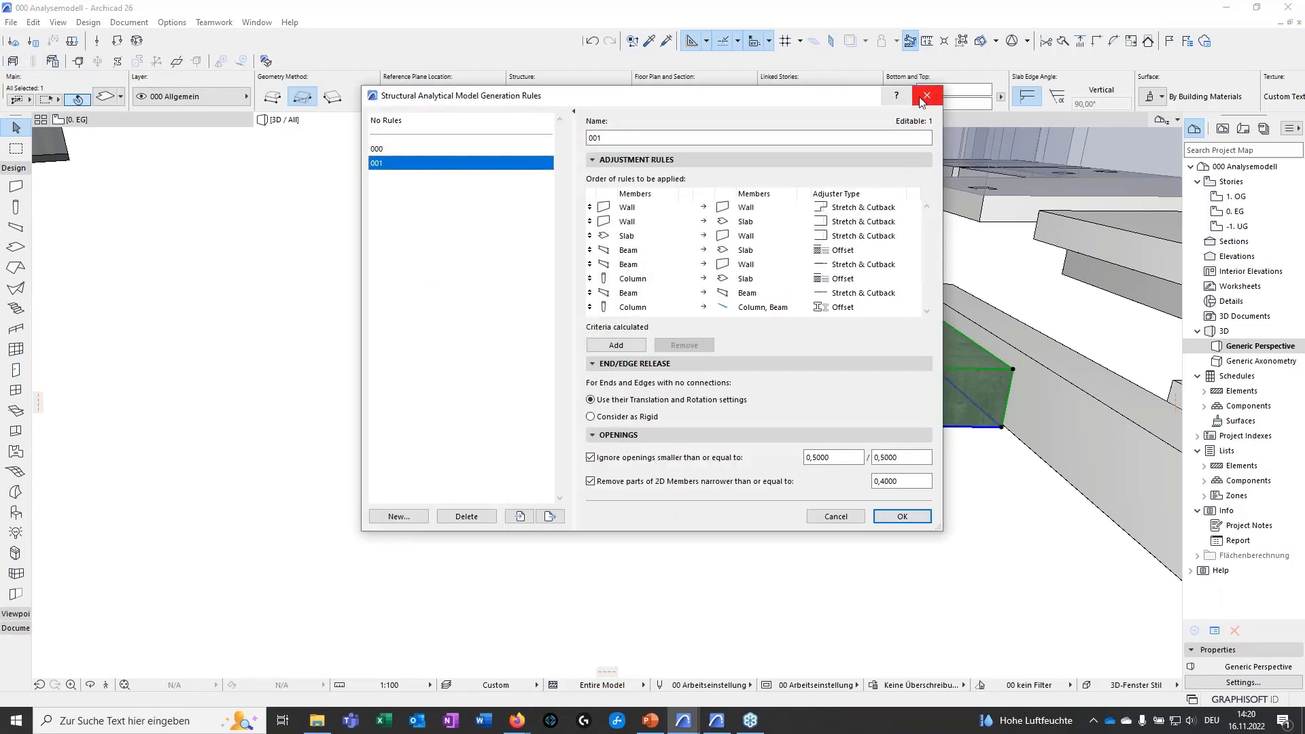
pyautogui.click(926, 95)
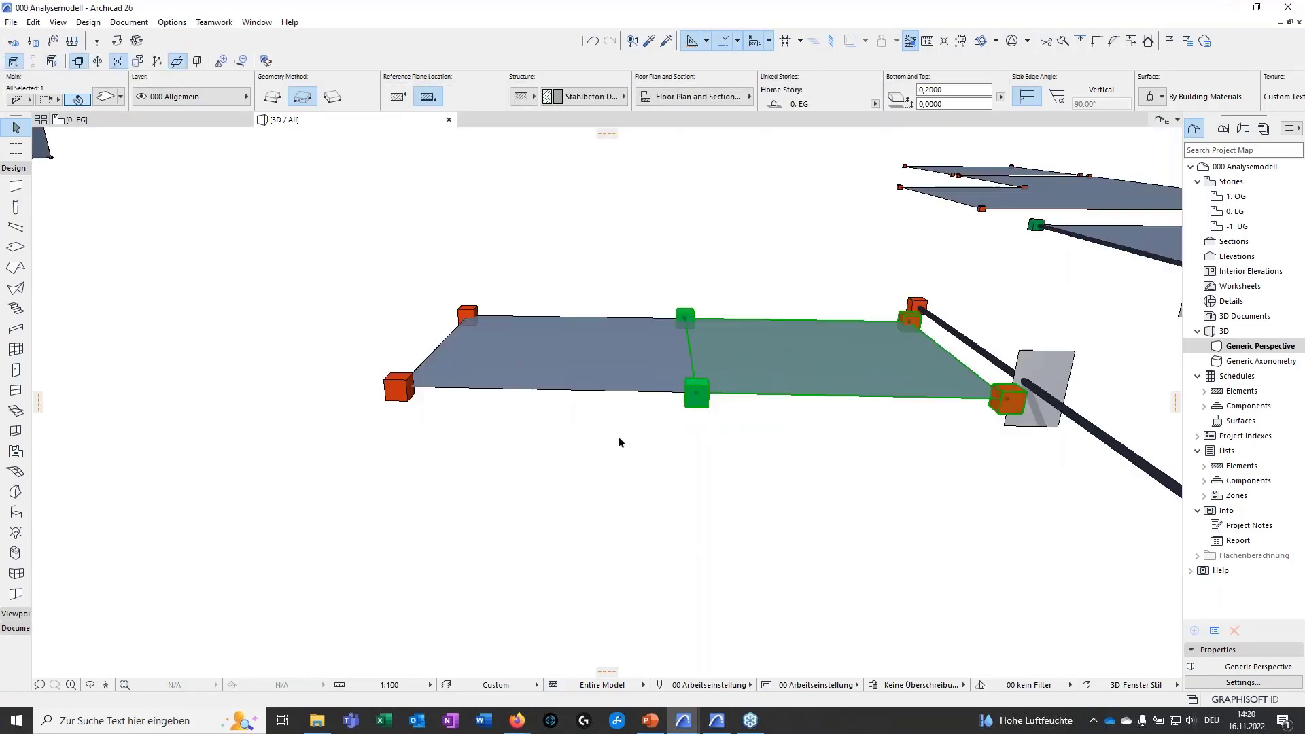
pyautogui.click(32, 61)
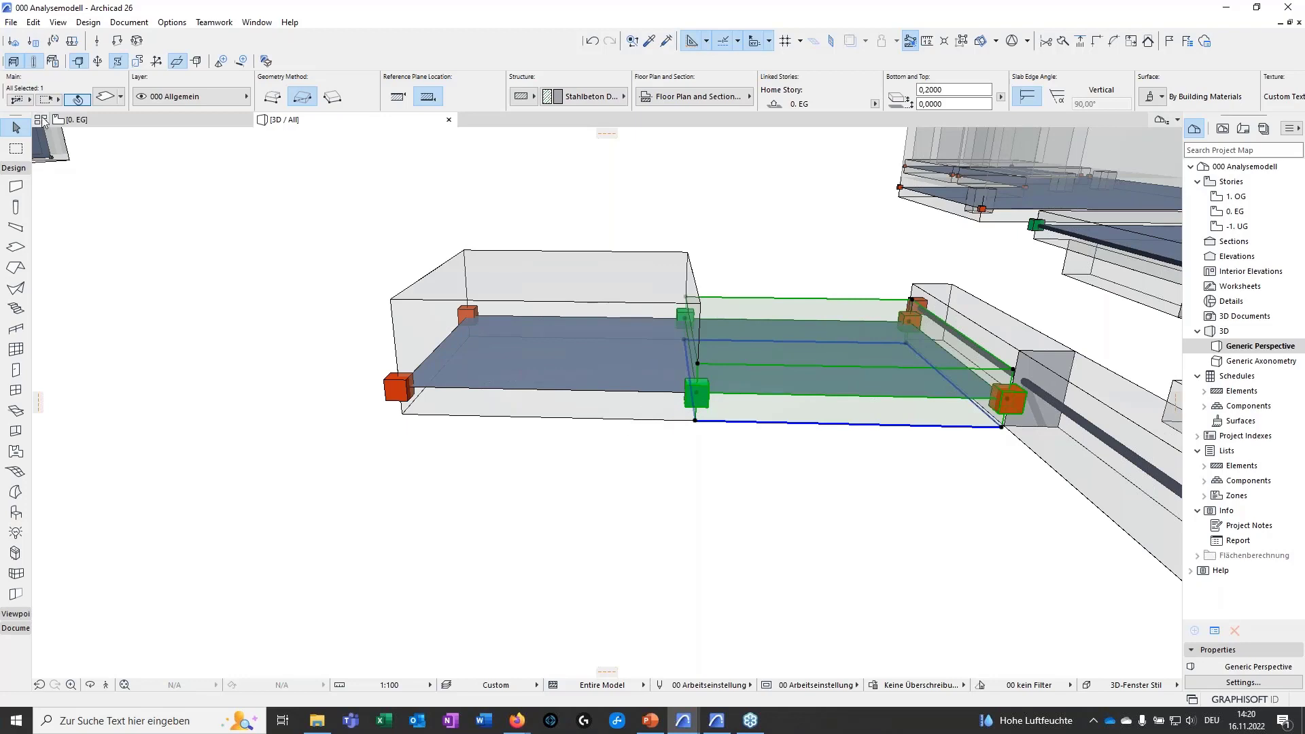
pyautogui.click(32, 60)
# Shift the thicker slab's analytical member vertically upward, away from the neighbouring slab's member.
pyautogui.click(621, 362)
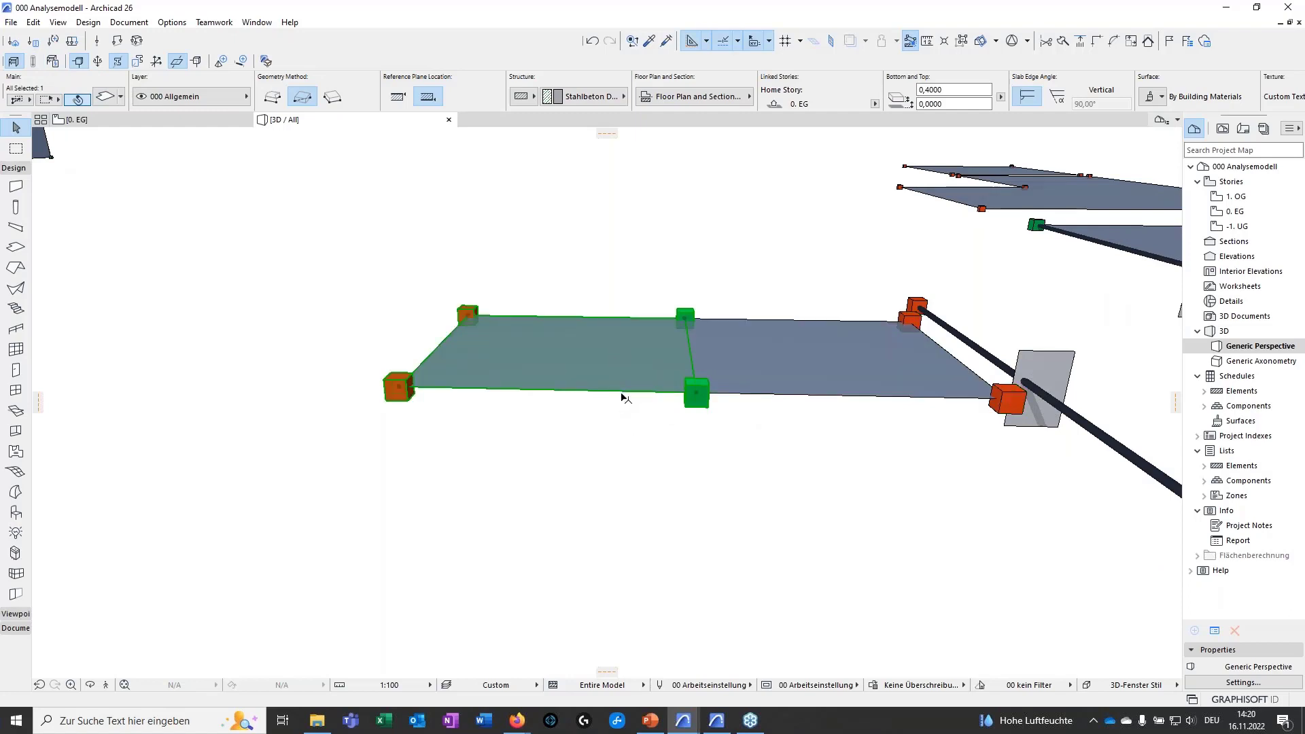
pyautogui.click(623, 394)
pyautogui.click(649, 340)
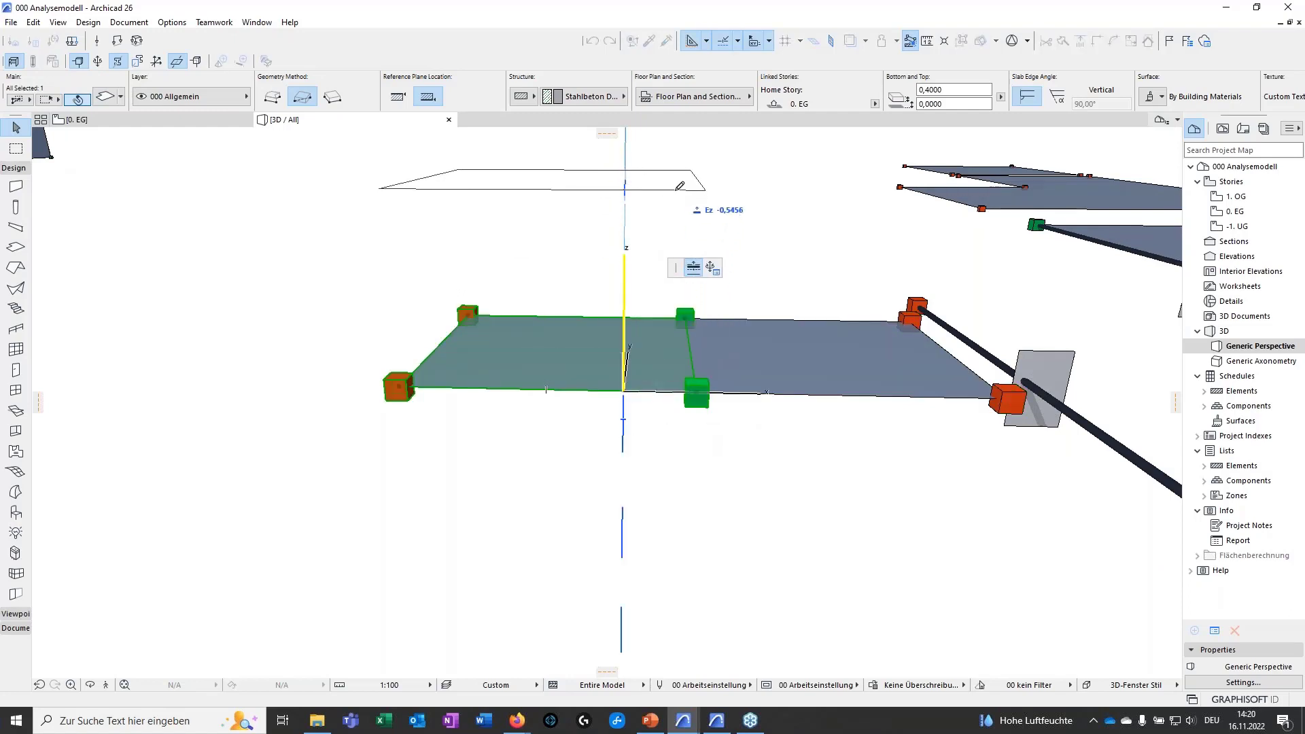
pyautogui.click(669, 202)
pyautogui.click(704, 204)
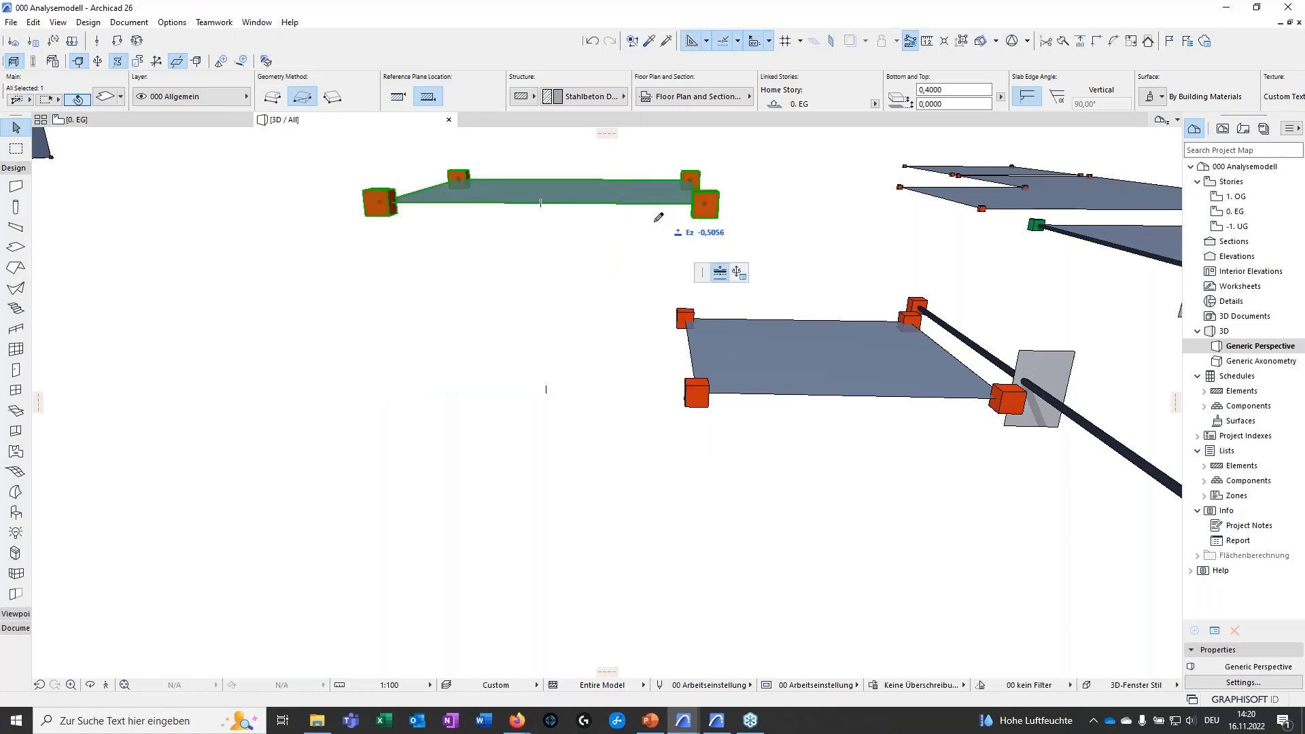
# Return the thicker slab's analytical member to the level of the neighbouring slab's member.
pyautogui.click(720, 304)
pyautogui.click(702, 387)
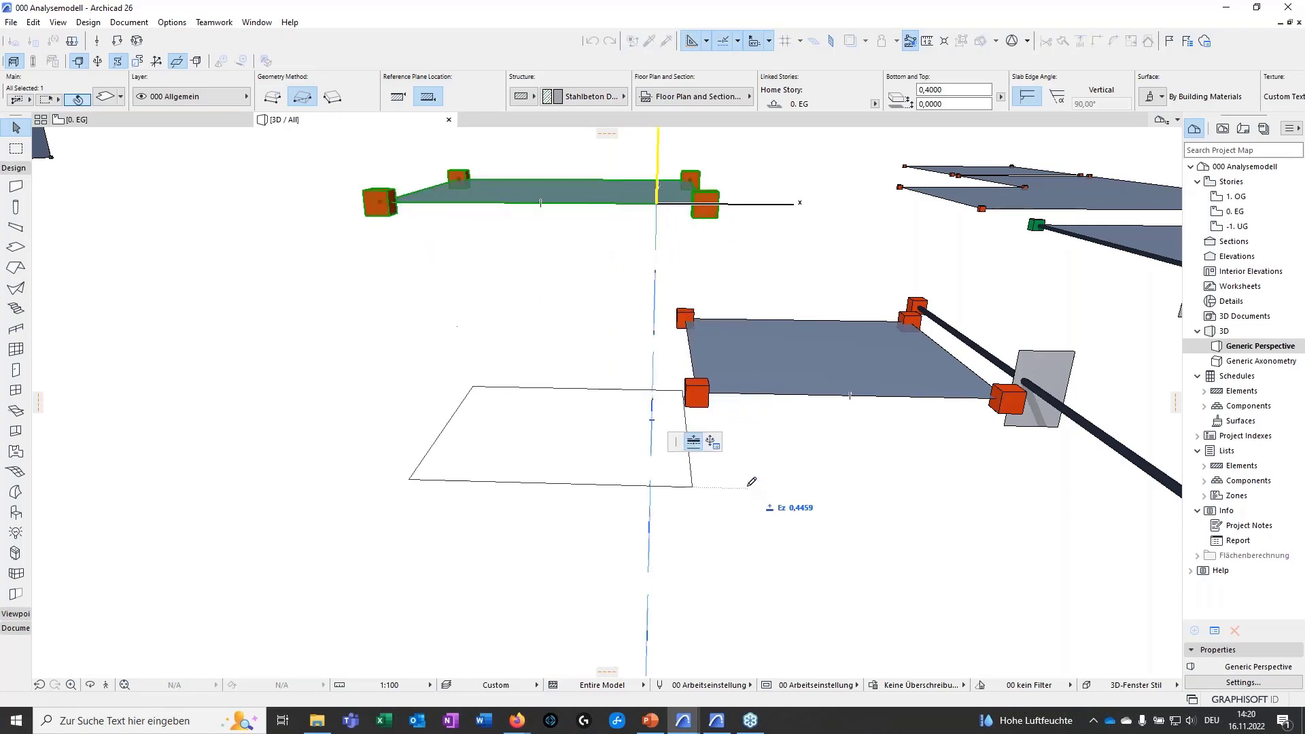
pyautogui.click(702, 387)
pyautogui.click(649, 473)
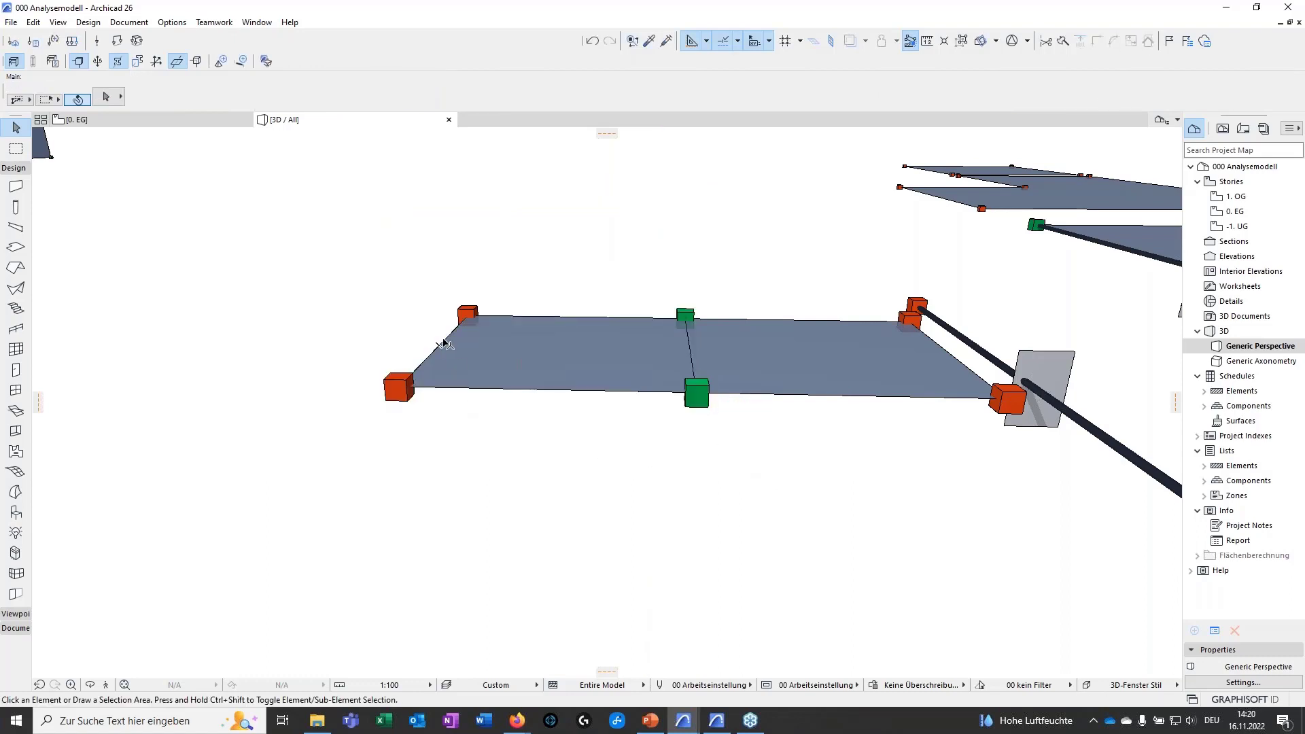
# Examine the joint between the two slab members and the analytical member of the beam beside them.
pyautogui.click(594, 322)
pyautogui.click(592, 319)
pyautogui.press('Escape')
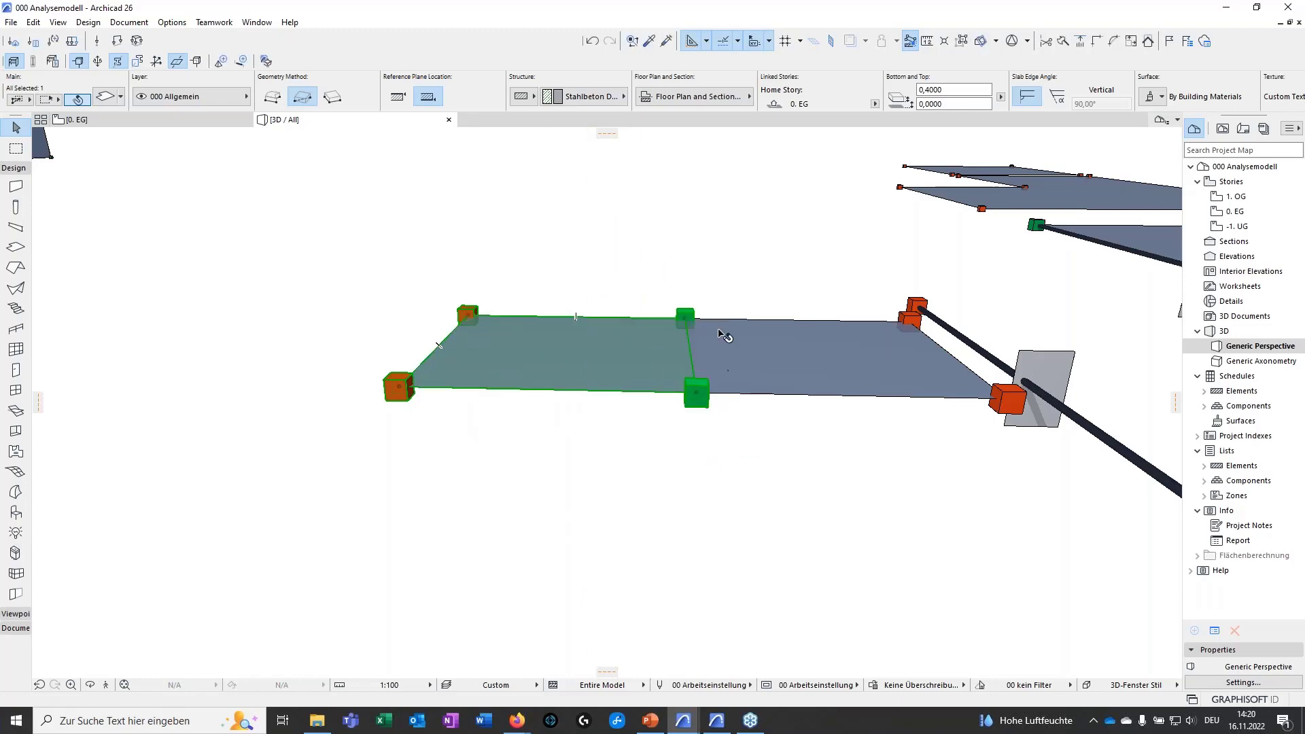
pyautogui.press('Escape')
pyautogui.moveTo(871, 398); pyautogui.dragTo(590, 414, button='middle')
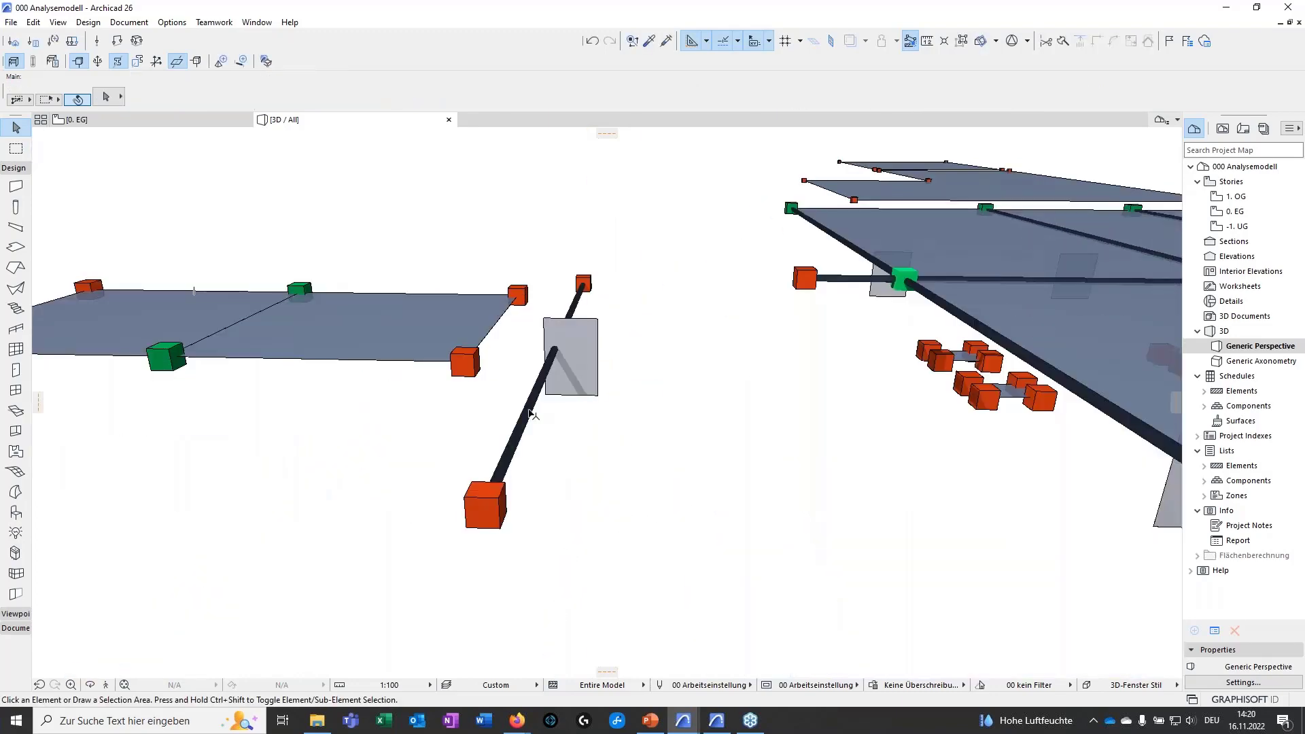
pyautogui.click(531, 413)
pyautogui.keyDown('shift'); pyautogui.moveTo(590, 467); pyautogui.dragTo(632, 450, button='middle'); pyautogui.keyUp('shift')
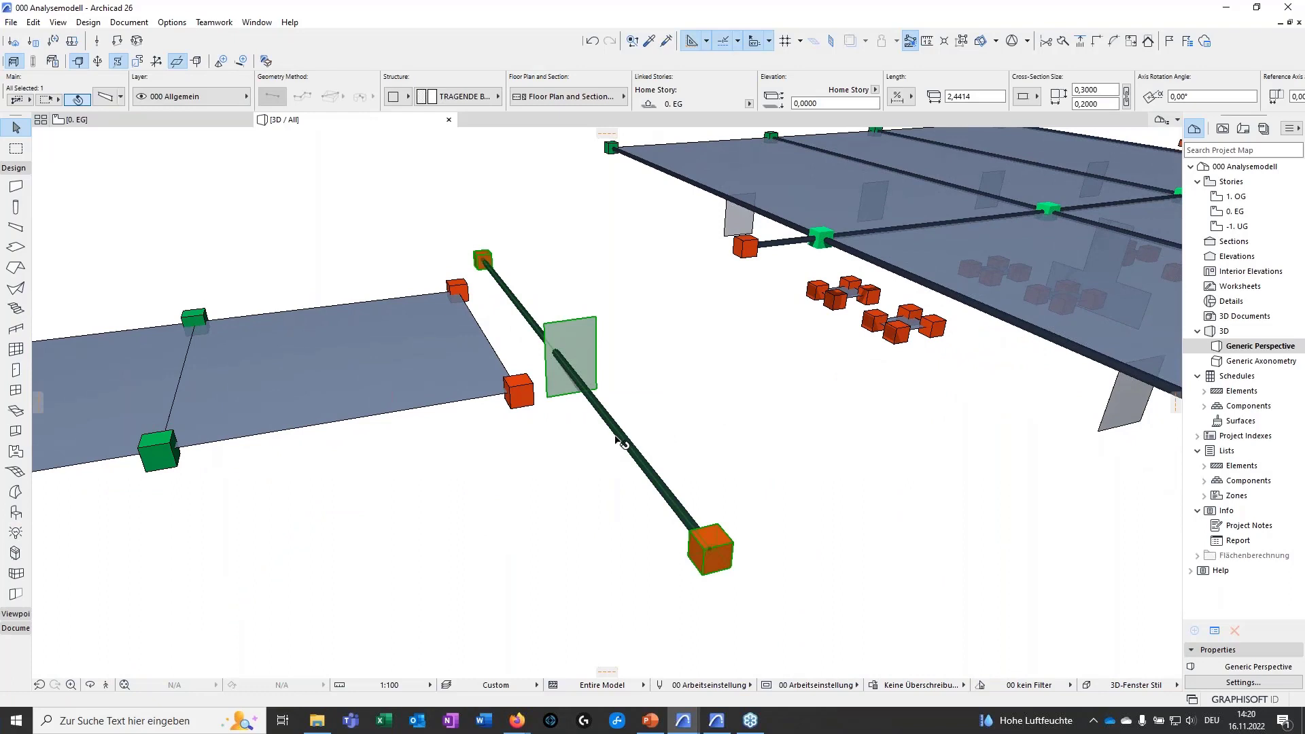
pyautogui.keyDown('shift'); pyautogui.moveTo(652, 498); pyautogui.dragTo(585, 517, button='middle'); pyautogui.keyUp('shift')
pyautogui.press('Escape')
pyautogui.keyDown('shift'); pyautogui.moveTo(379, 401); pyautogui.dragTo(204, 258, button='middle'); pyautogui.keyUp('shift')
# Overlay the physical elements on the analytical model and examine the axes of the stepped beam and two corbelled columns.
pyautogui.click(78, 100)
pyautogui.moveTo(533, 450); pyautogui.dragTo(617, 454)
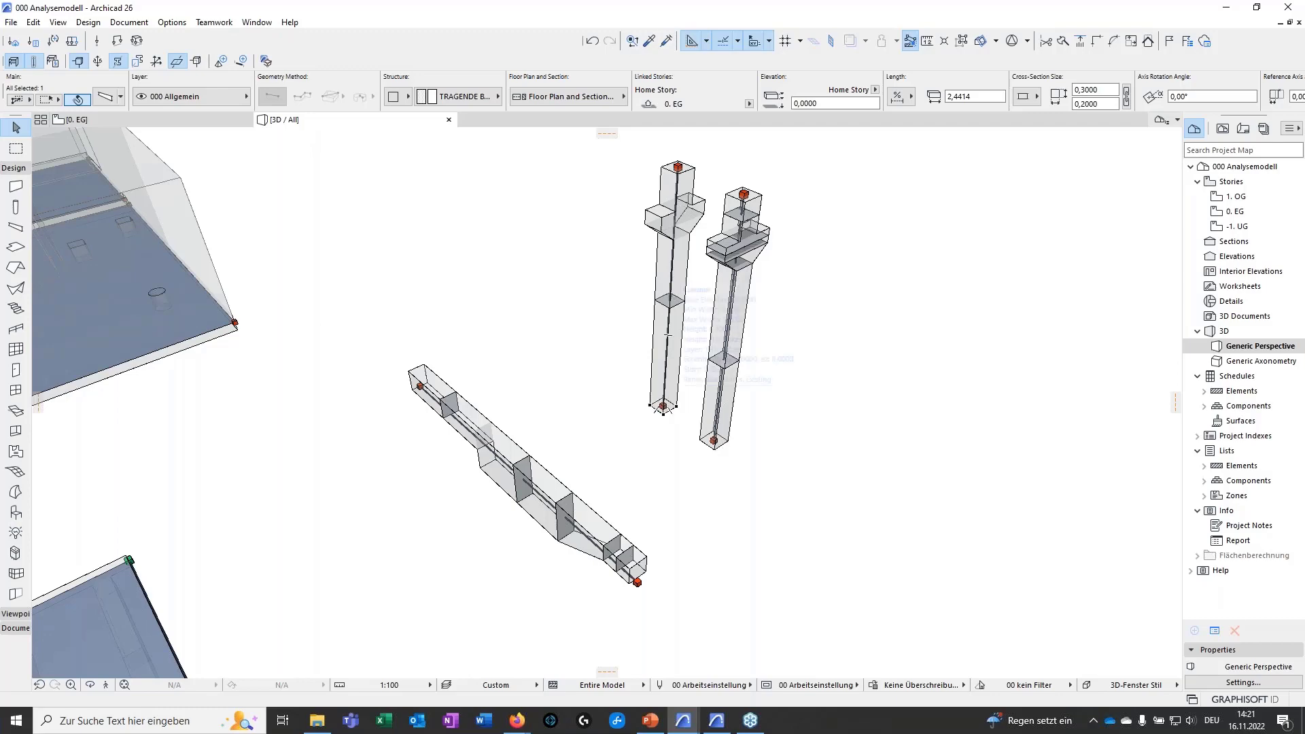
pyautogui.keyDown('shift'); pyautogui.moveTo(738, 462); pyautogui.dragTo(952, 437, button='middle'); pyautogui.keyUp('shift')
pyautogui.keyDown('shift'); pyautogui.moveTo(538, 528); pyautogui.dragTo(616, 530, button='middle'); pyautogui.keyUp('shift')
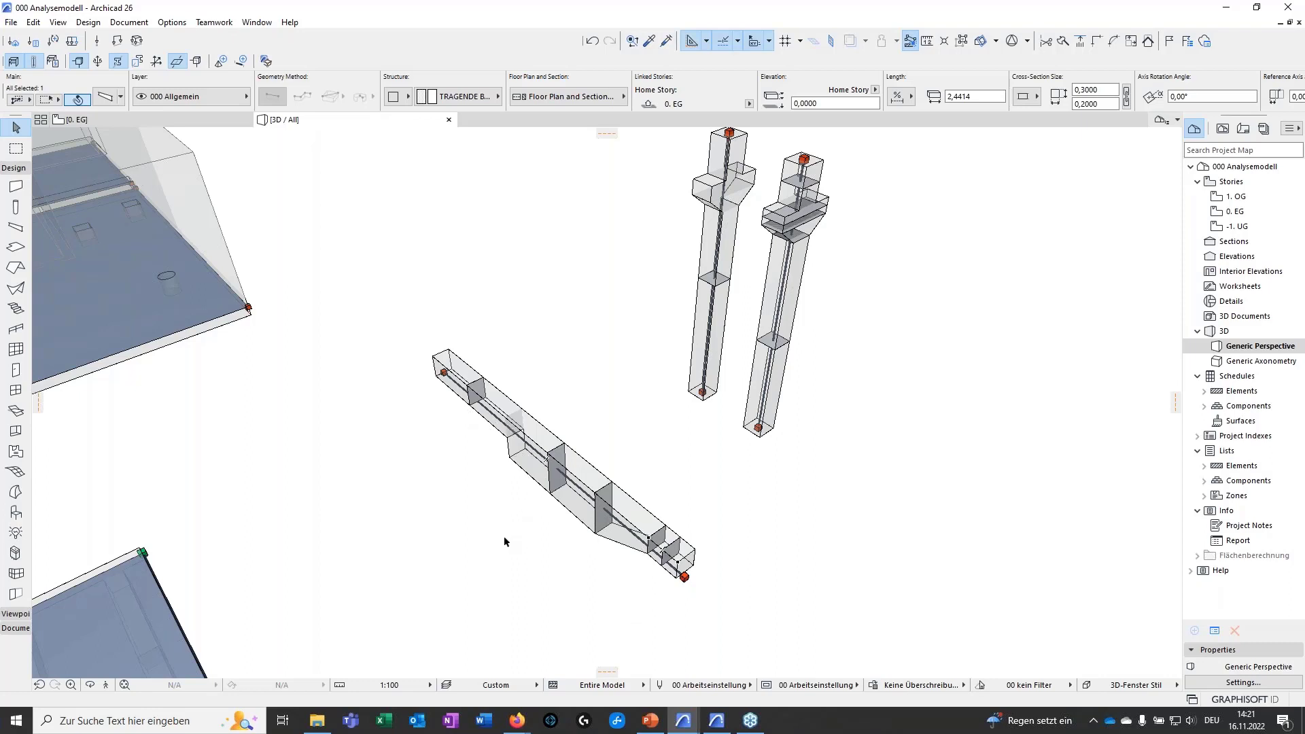
pyautogui.keyDown('shift'); pyautogui.moveTo(504, 548); pyautogui.dragTo(589, 511, button='middle'); pyautogui.keyUp('shift')
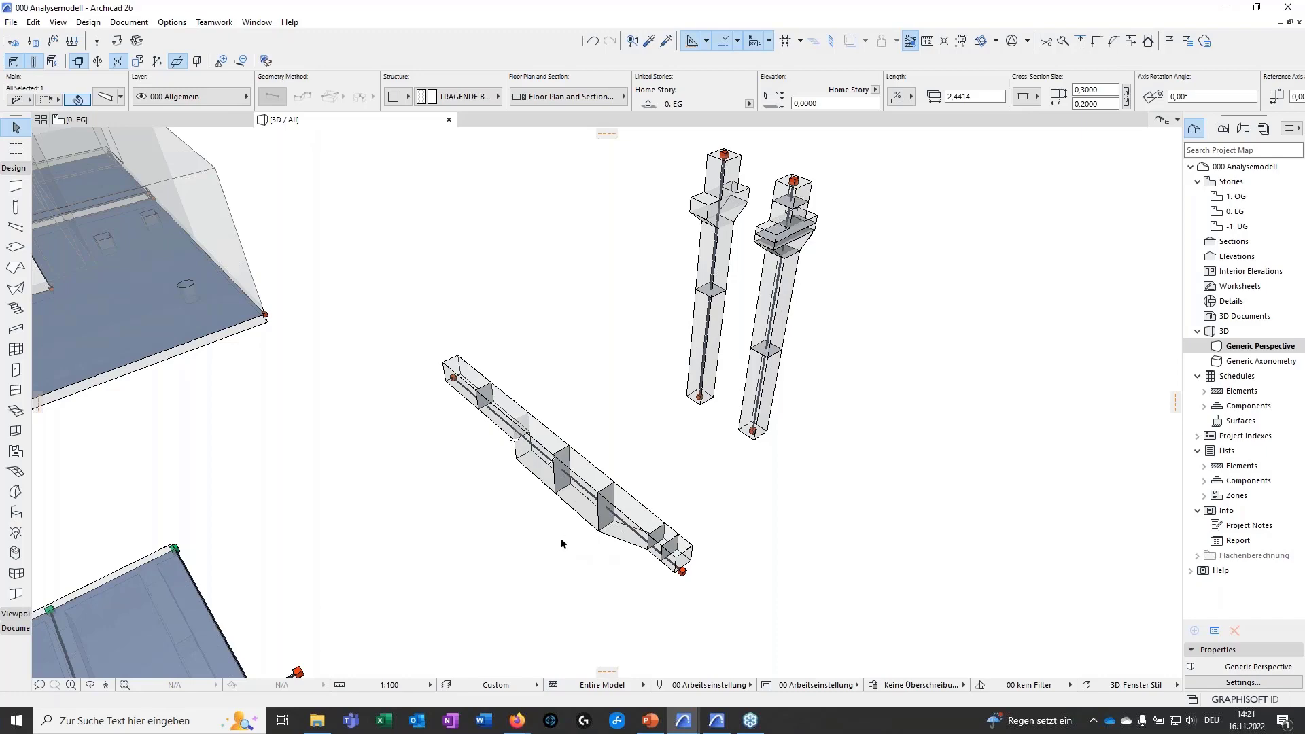
pyautogui.keyDown('shift'); pyautogui.moveTo(540, 521); pyautogui.dragTo(911, 428, button='middle'); pyautogui.keyUp('shift')
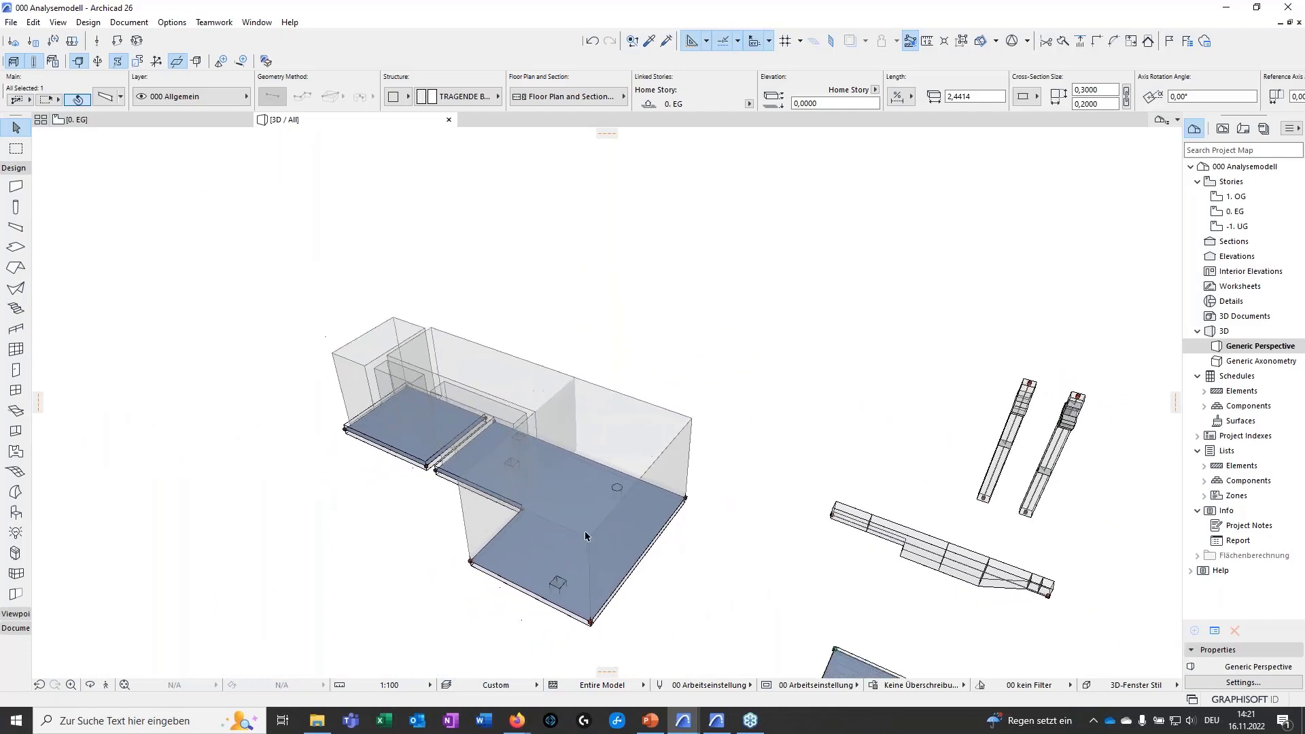
# Generate the structural live loads from the zones and inspect them on the box building's slabs.
pyautogui.scroll(5, 488, 553)
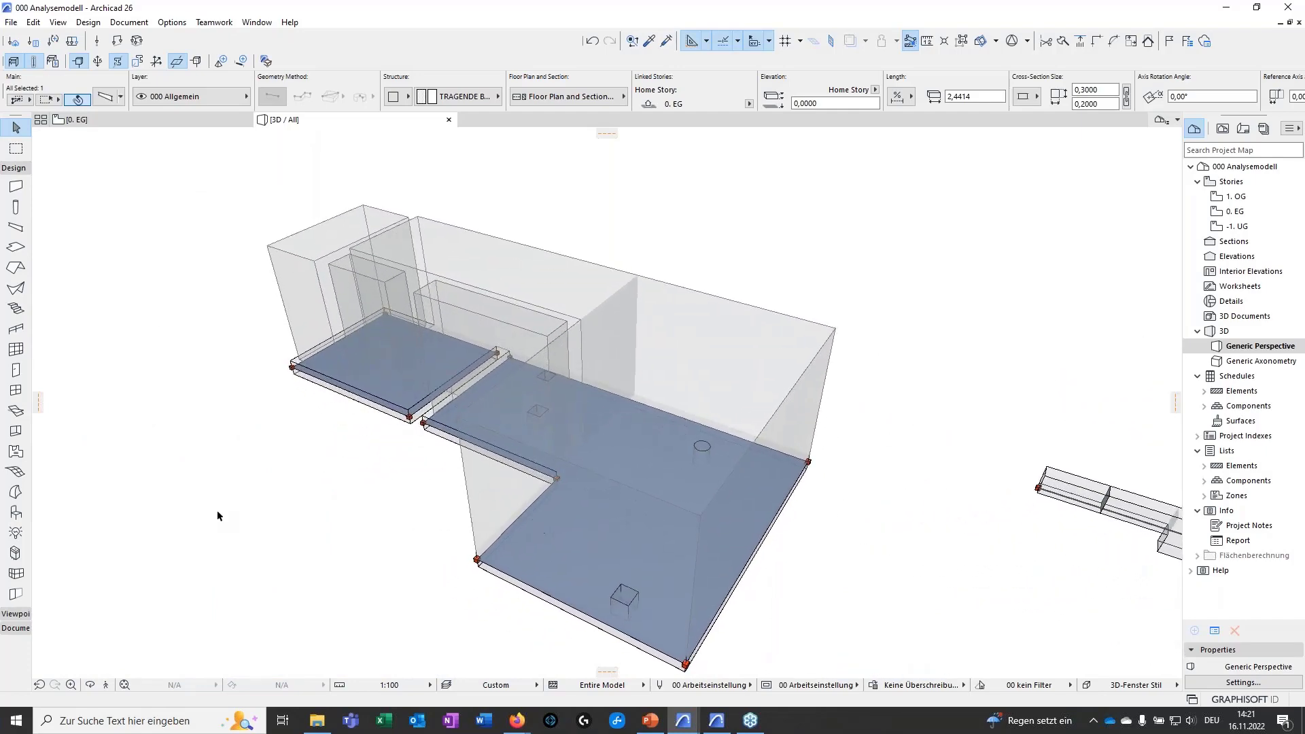
pyautogui.click(246, 511)
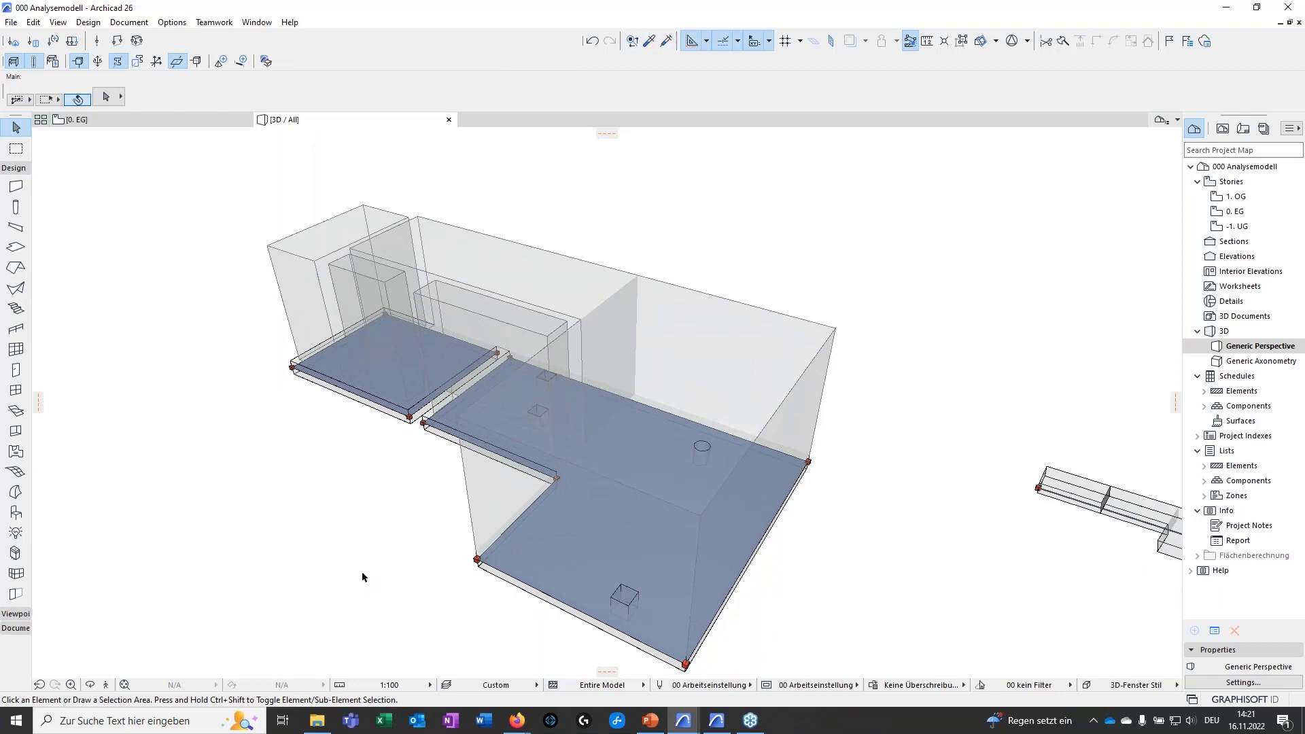
pyautogui.scroll(-1, 370, 565)
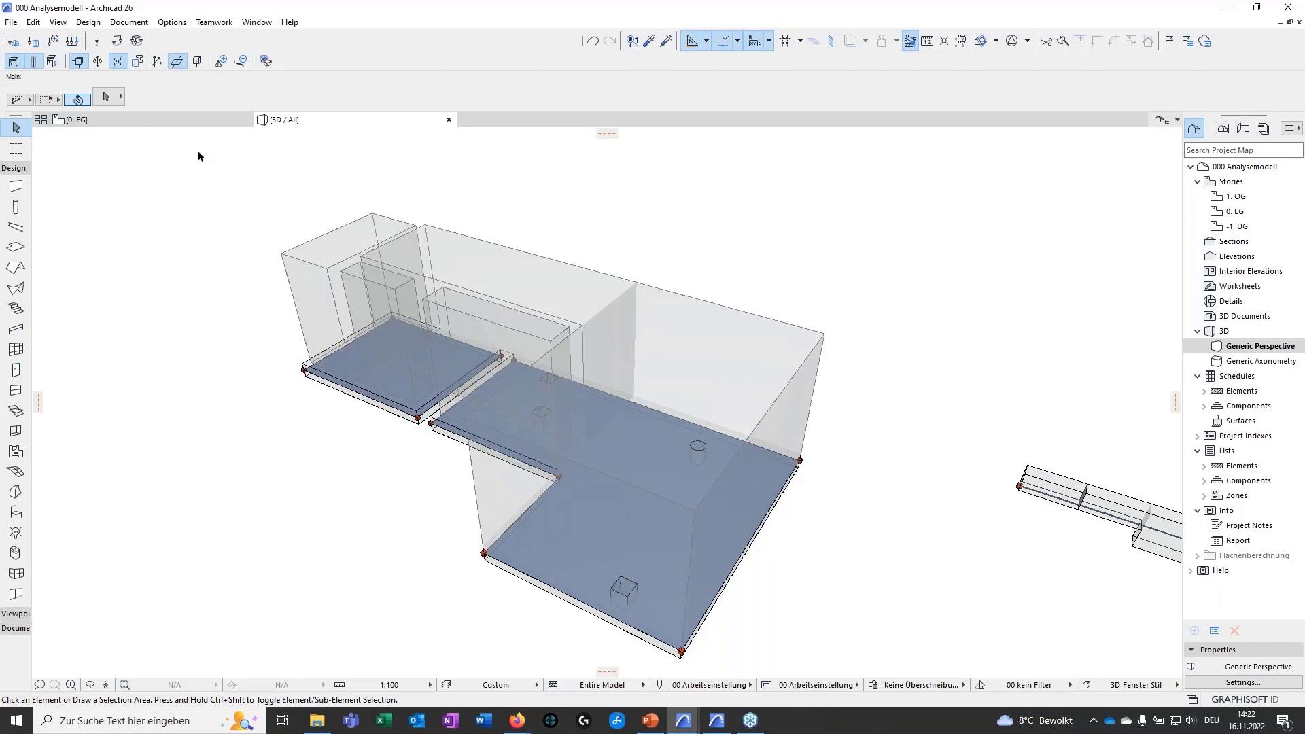
pyautogui.click(87, 22)
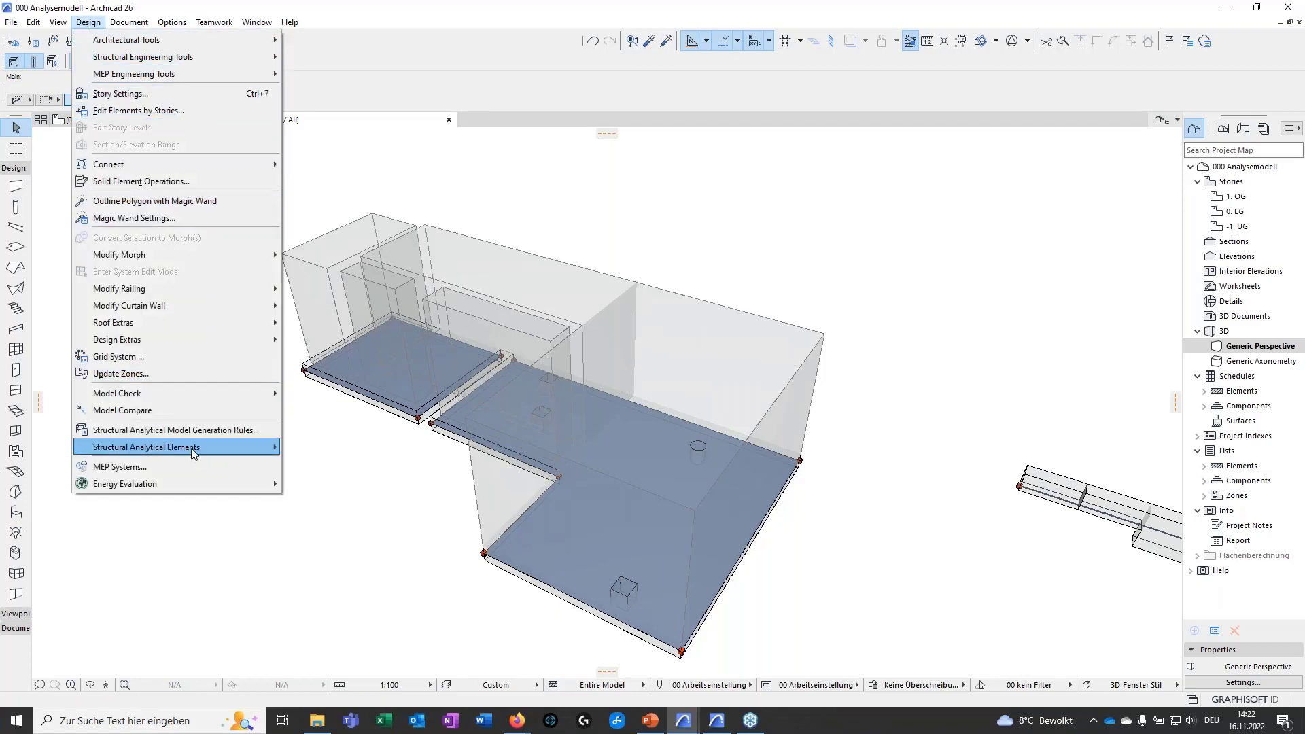
pyautogui.moveTo(191, 447)
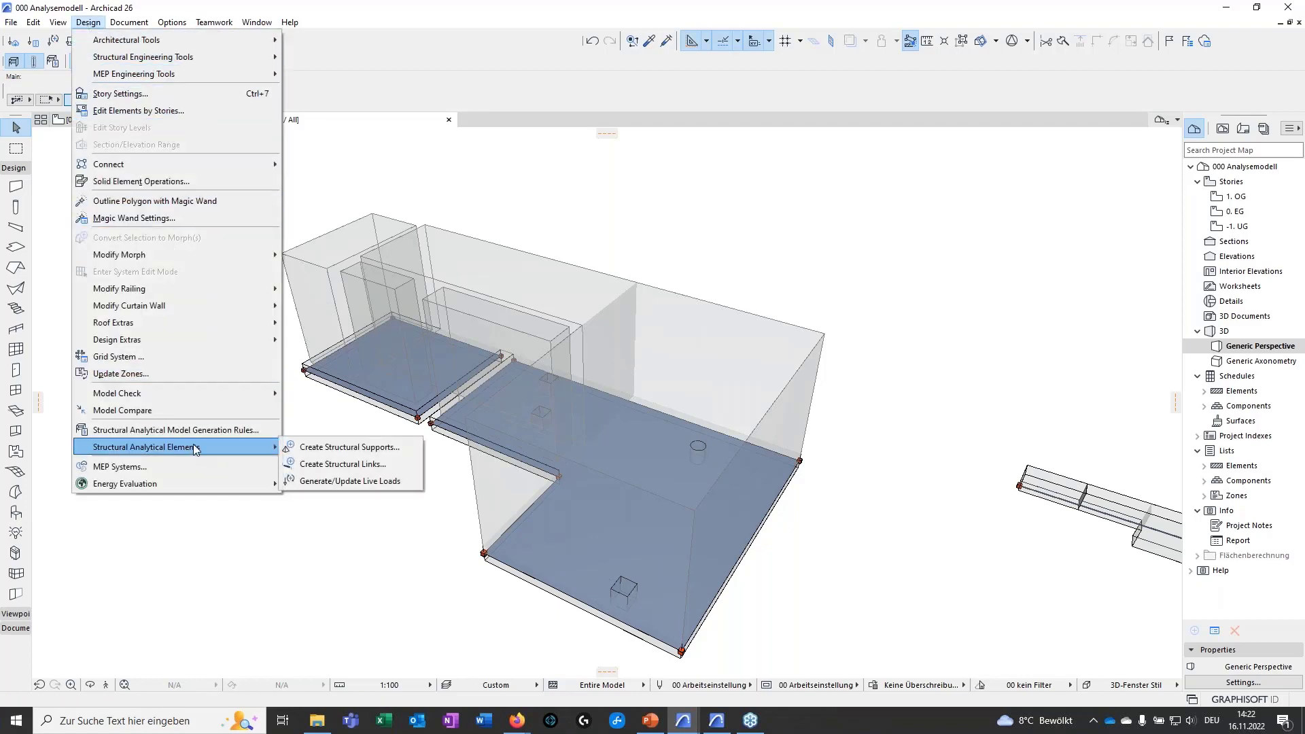
pyautogui.click(334, 482)
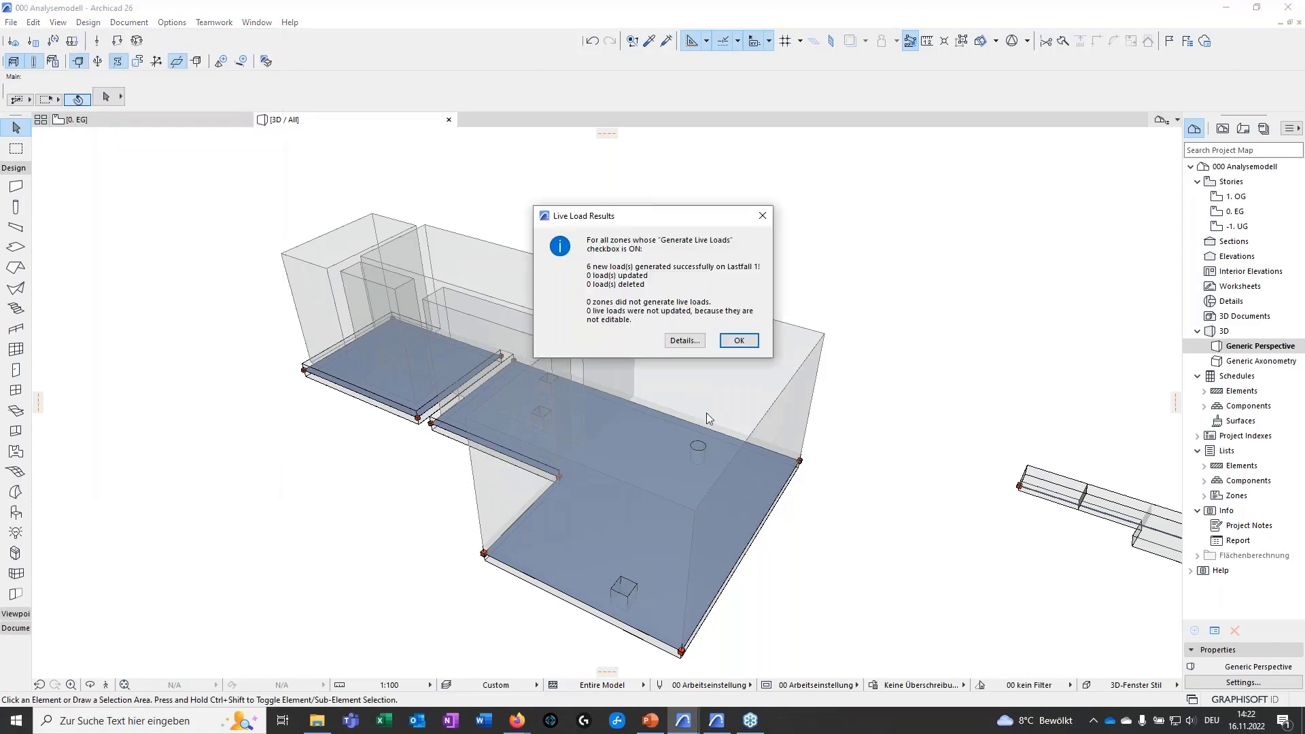
pyautogui.click(745, 348)
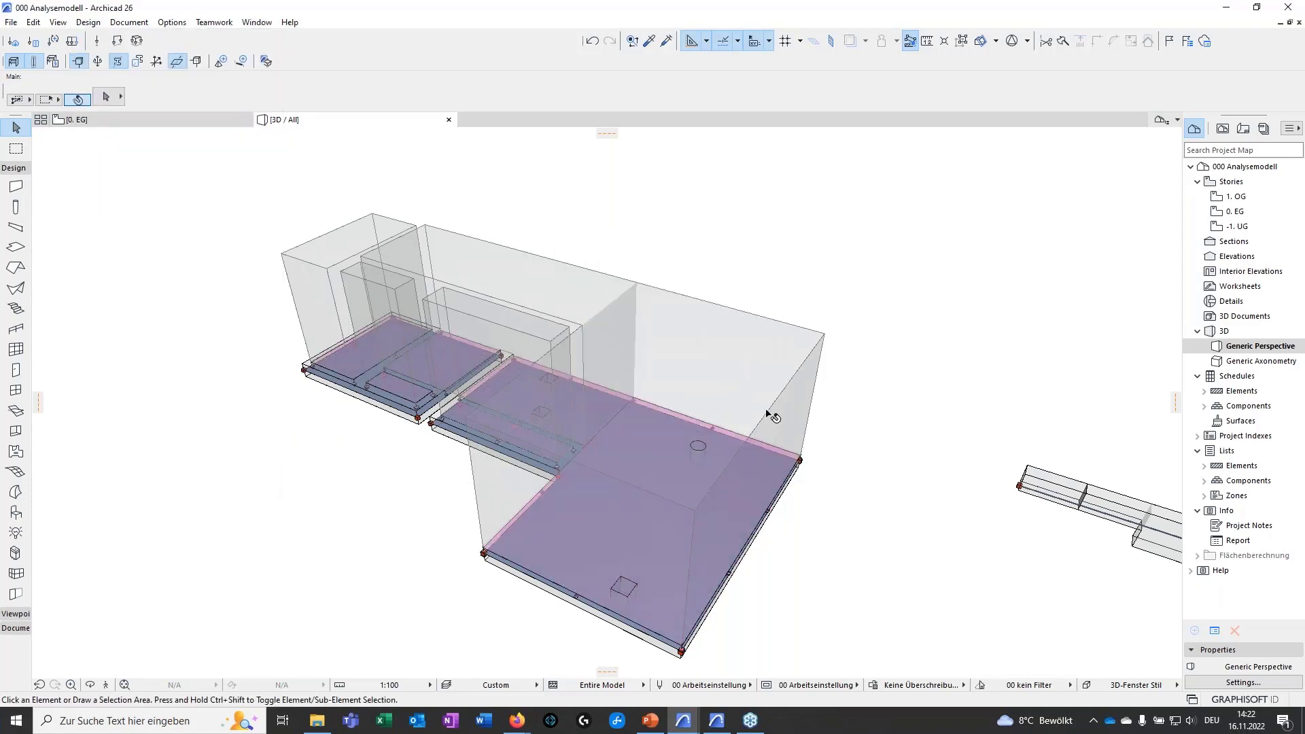
pyautogui.scroll(2, 480, 563)
pyautogui.scroll(2, 481, 563)
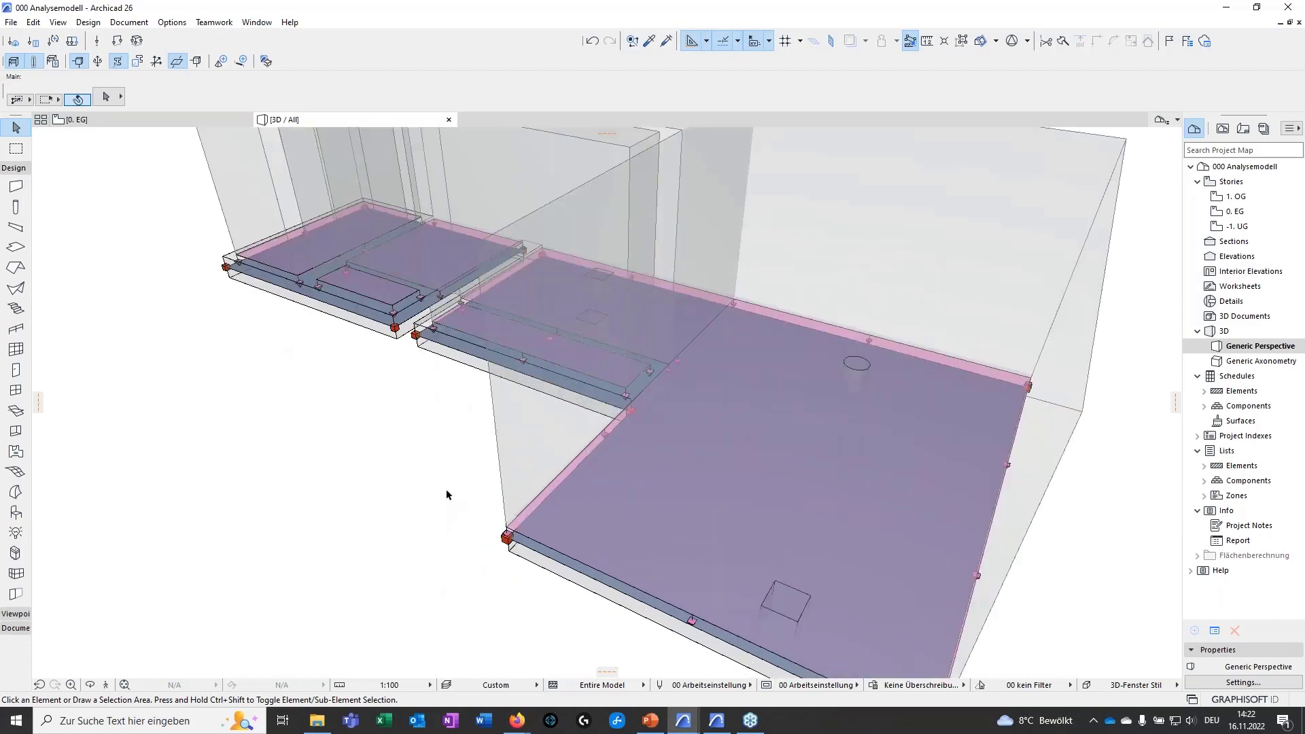
pyautogui.moveTo(356, 500); pyautogui.dragTo(353, 501, button='middle')
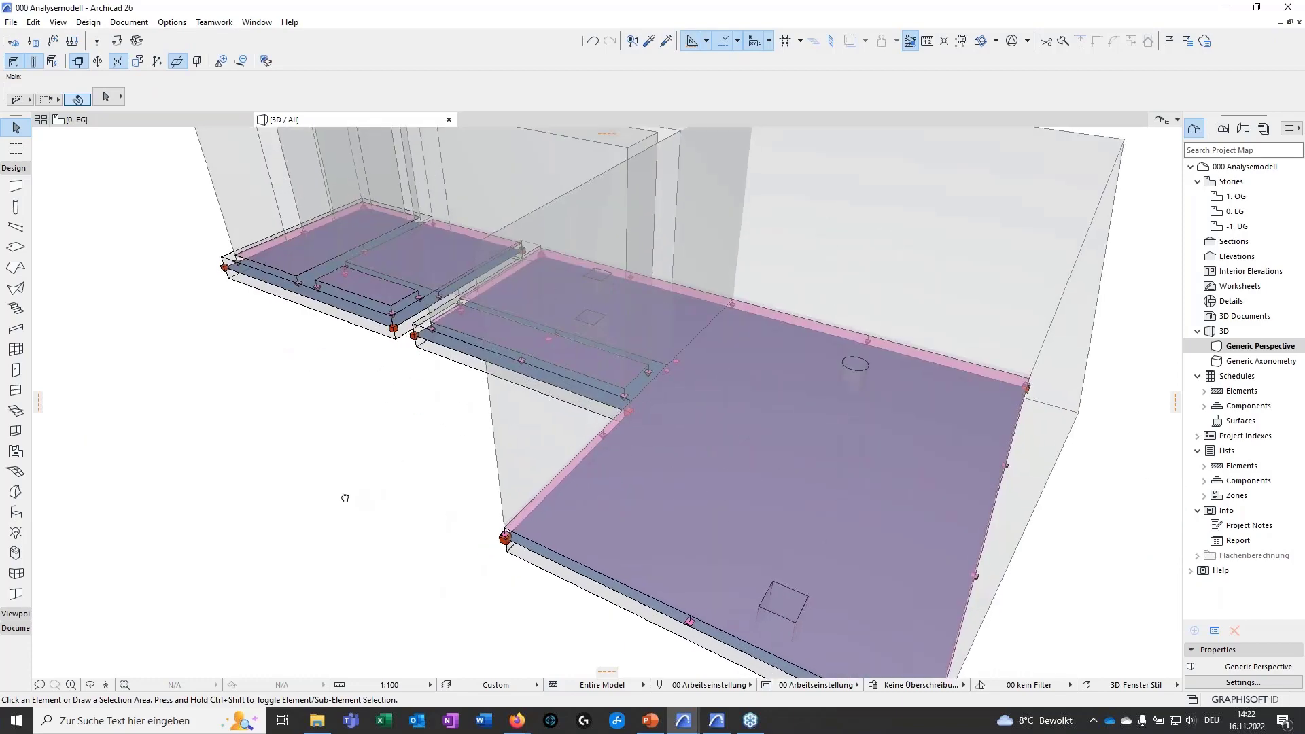
pyautogui.scroll(-5, 353, 500)
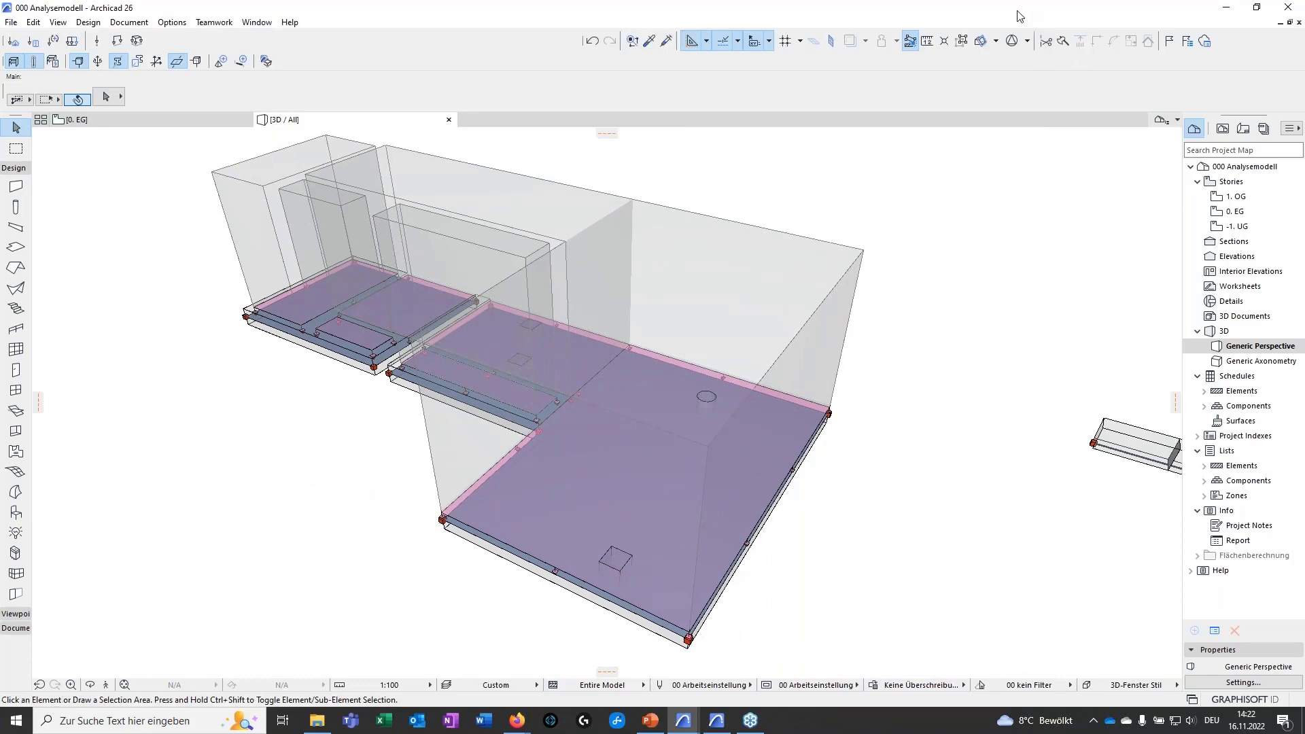
# Switch to the Demohaus 26 002 project and display the building's structural analytical model with its supports in 3D.
pyautogui.click(1226, 8)
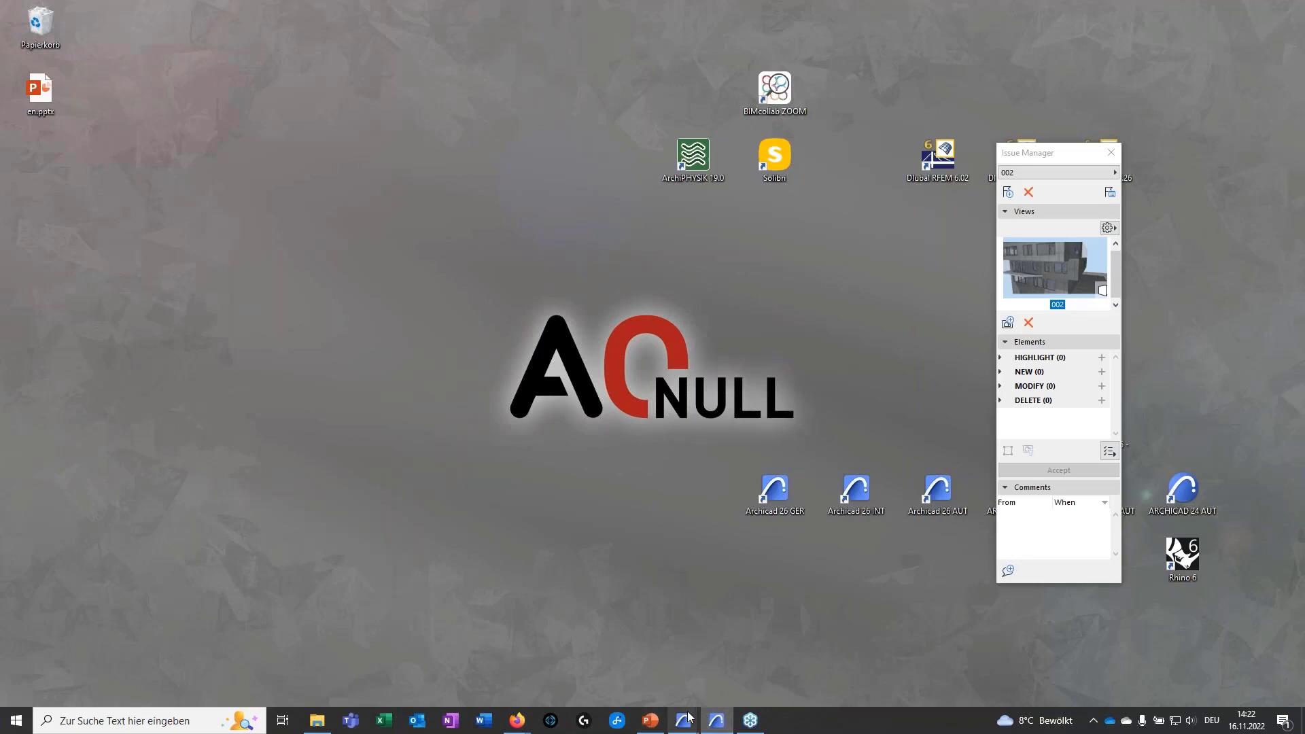
pyautogui.moveTo(683, 721)
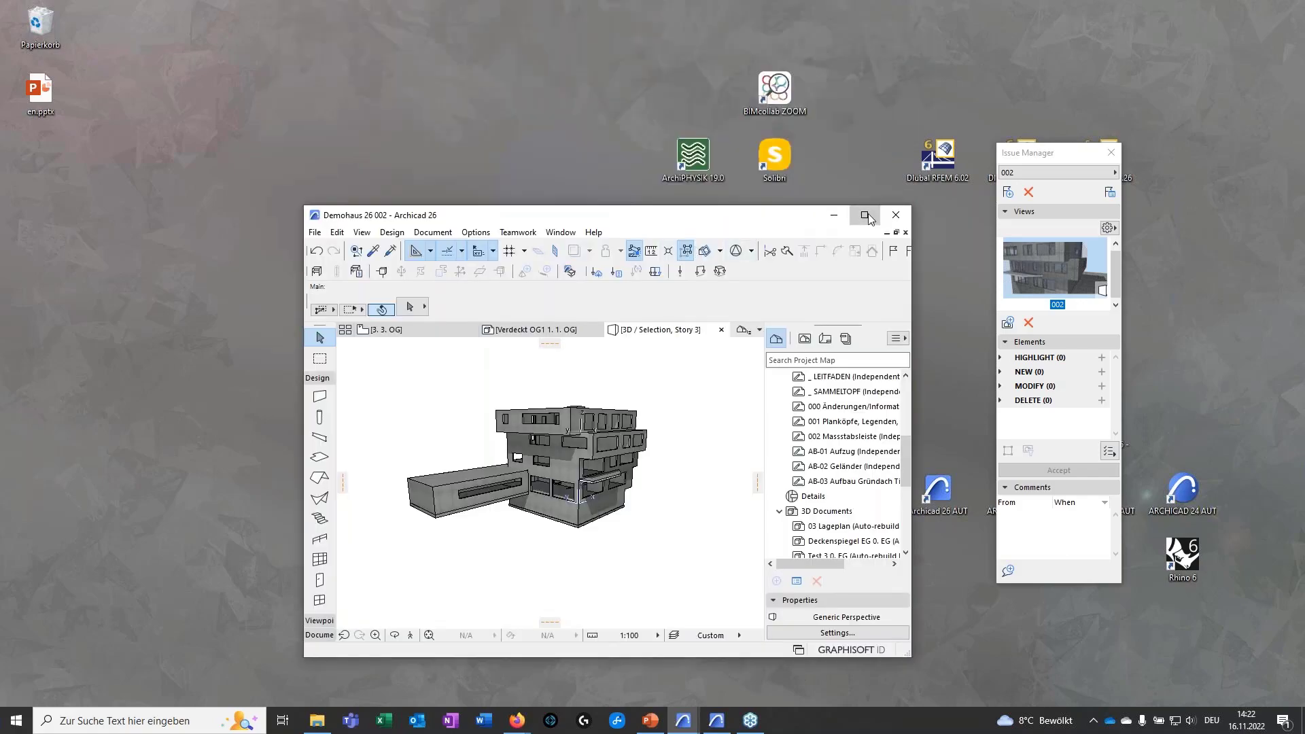
pyautogui.click(872, 212)
pyautogui.scroll(-2, 607, 322)
pyautogui.keyDown('shift'); pyautogui.moveTo(526, 398); pyautogui.dragTo(578, 475, button='middle'); pyautogui.keyUp('shift')
pyautogui.scroll(3, 578, 479)
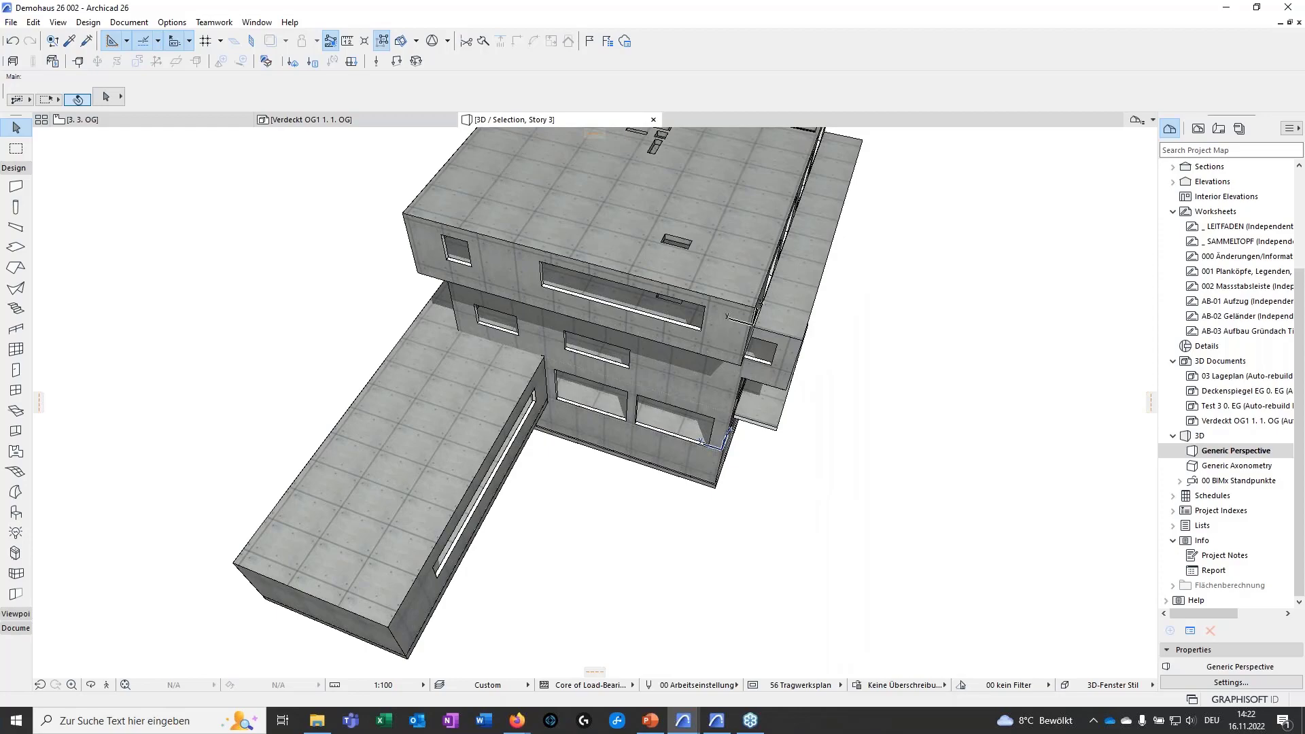
pyautogui.keyDown('shift'); pyautogui.moveTo(402, 308); pyautogui.dragTo(210, 385, button='middle'); pyautogui.keyUp('shift')
pyautogui.moveTo(458, 465); pyautogui.dragTo(533, 463, button='middle')
pyautogui.moveTo(781, 347); pyautogui.dragTo(554, 556)
pyautogui.scroll(6, 577, 437)
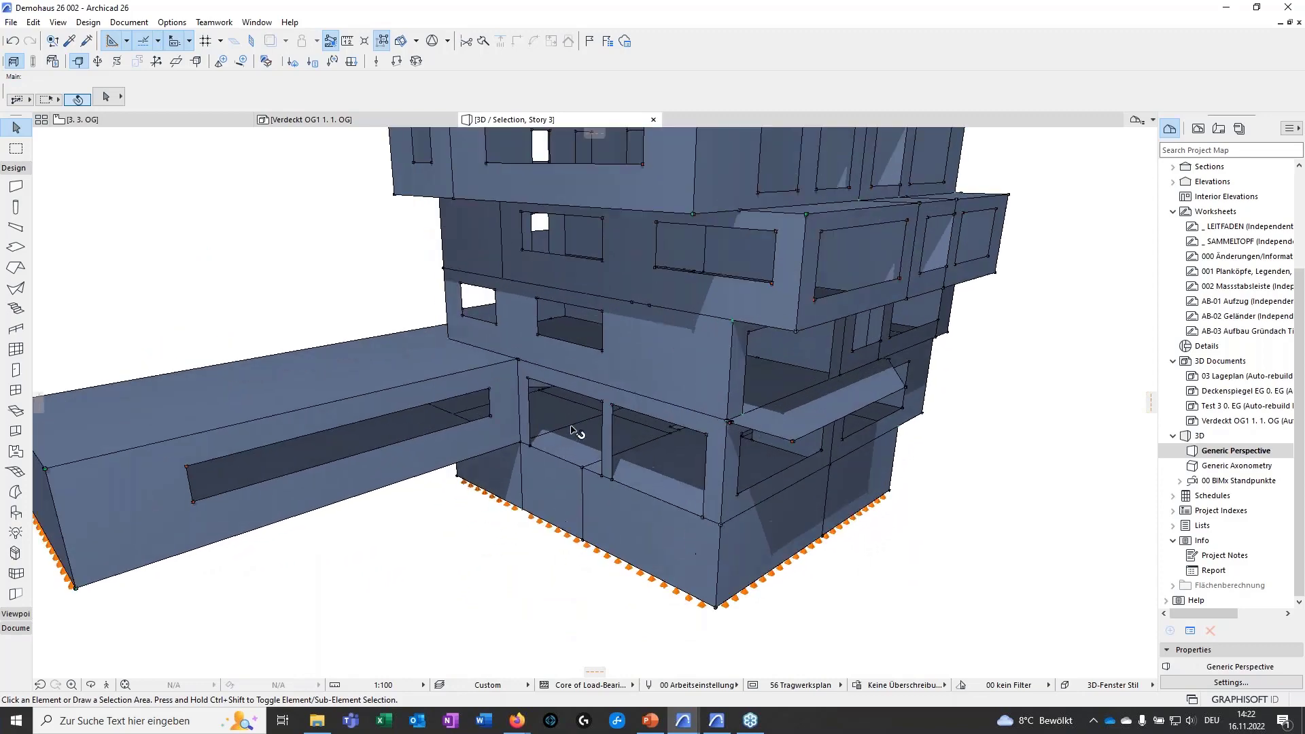
# Examine the base supports, opening corners and slab-to-wall connections at the Demohaus building's projecting slab corner.
pyautogui.scroll(-4, 959, 400)
pyautogui.moveTo(958, 400); pyautogui.dragTo(659, 469)
pyautogui.scroll(5, 659, 469)
pyautogui.scroll(2, 660, 469)
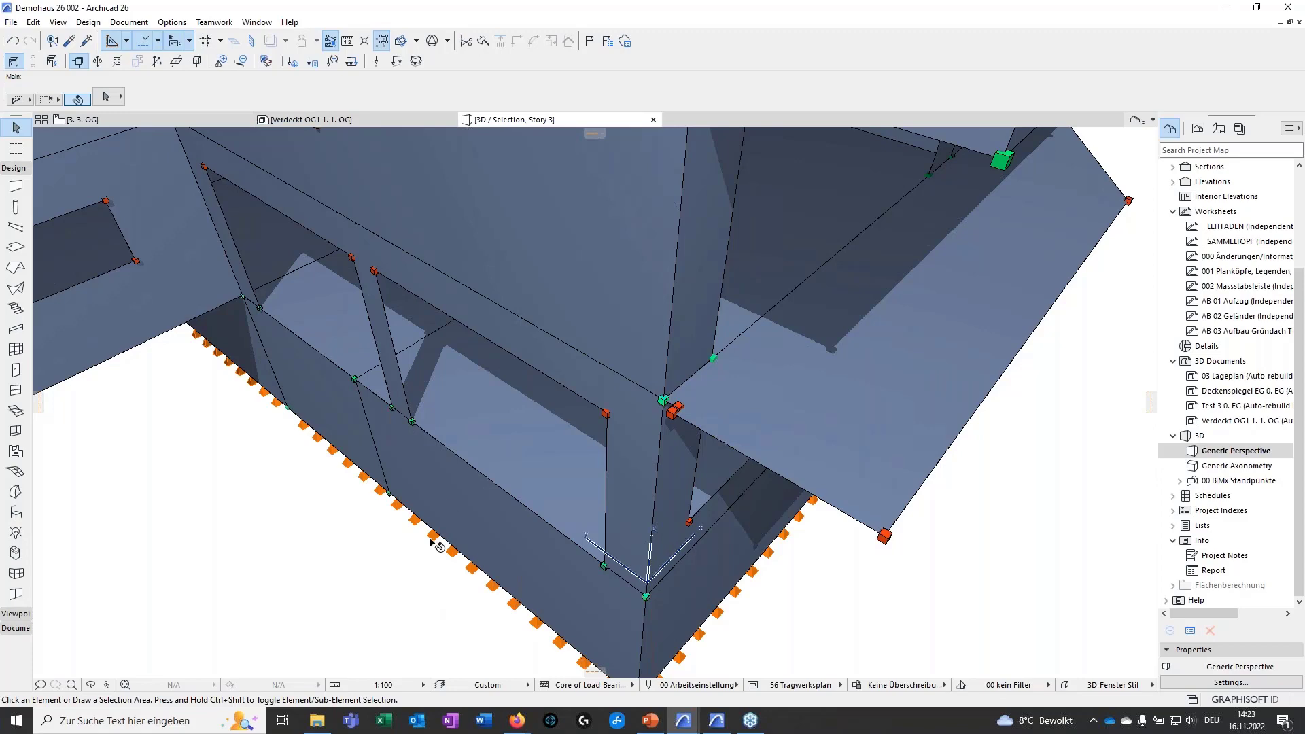
pyautogui.scroll(-3, 452, 465)
pyautogui.scroll(-5, 438, 470)
pyautogui.scroll(8, 683, 497)
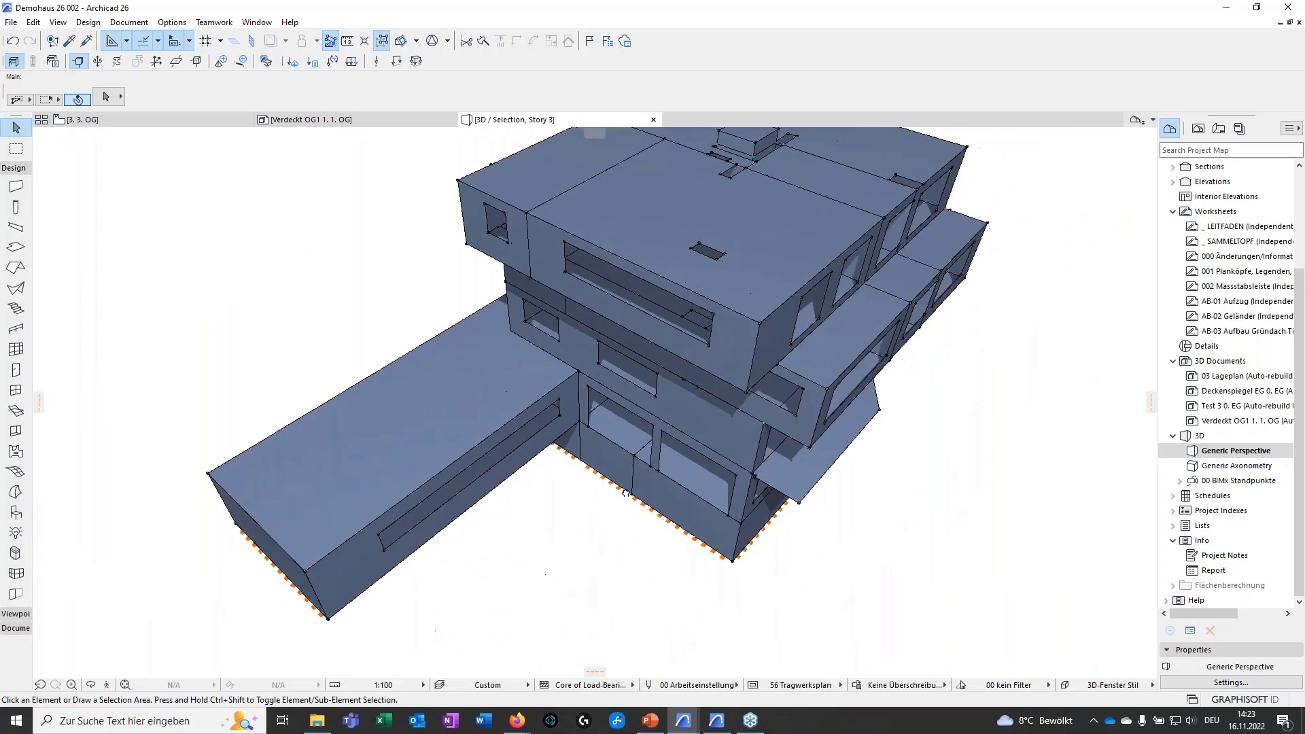
pyautogui.scroll(5, 683, 496)
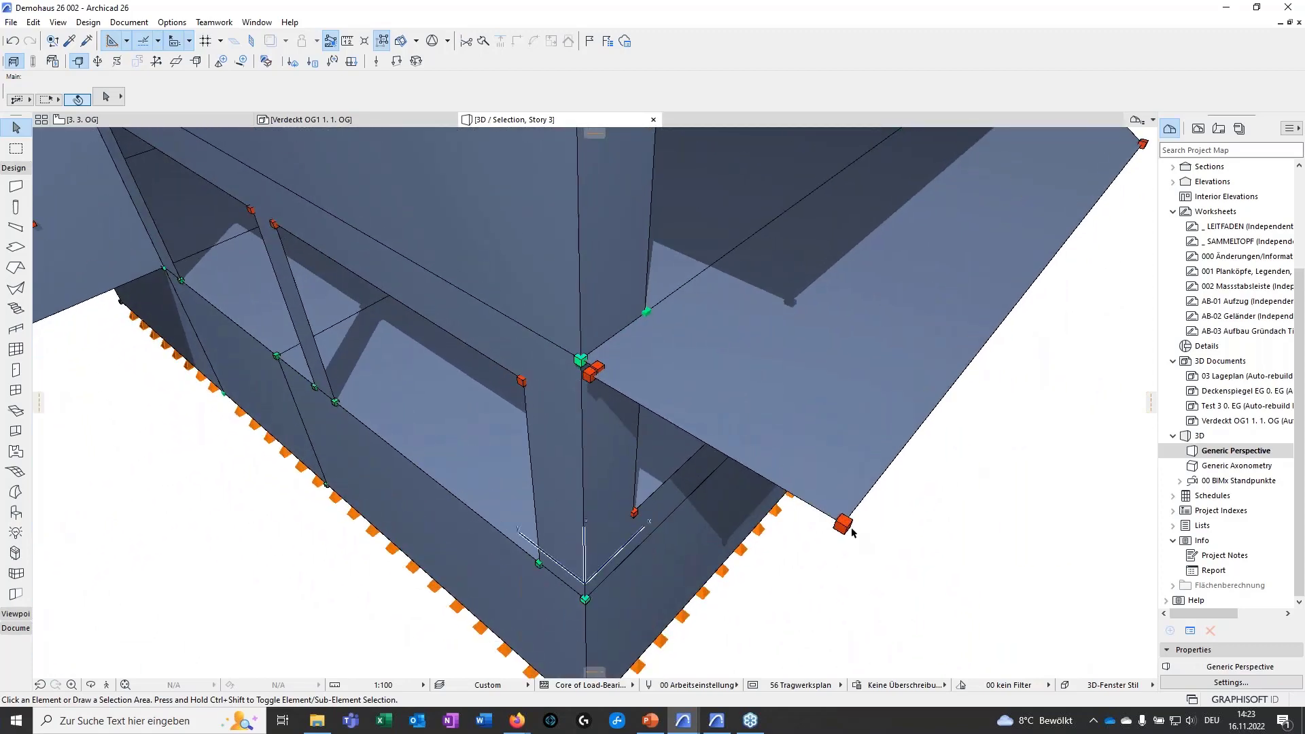
pyautogui.moveTo(610, 386); pyautogui.dragTo(791, 359)
pyautogui.scroll(5, 696, 347)
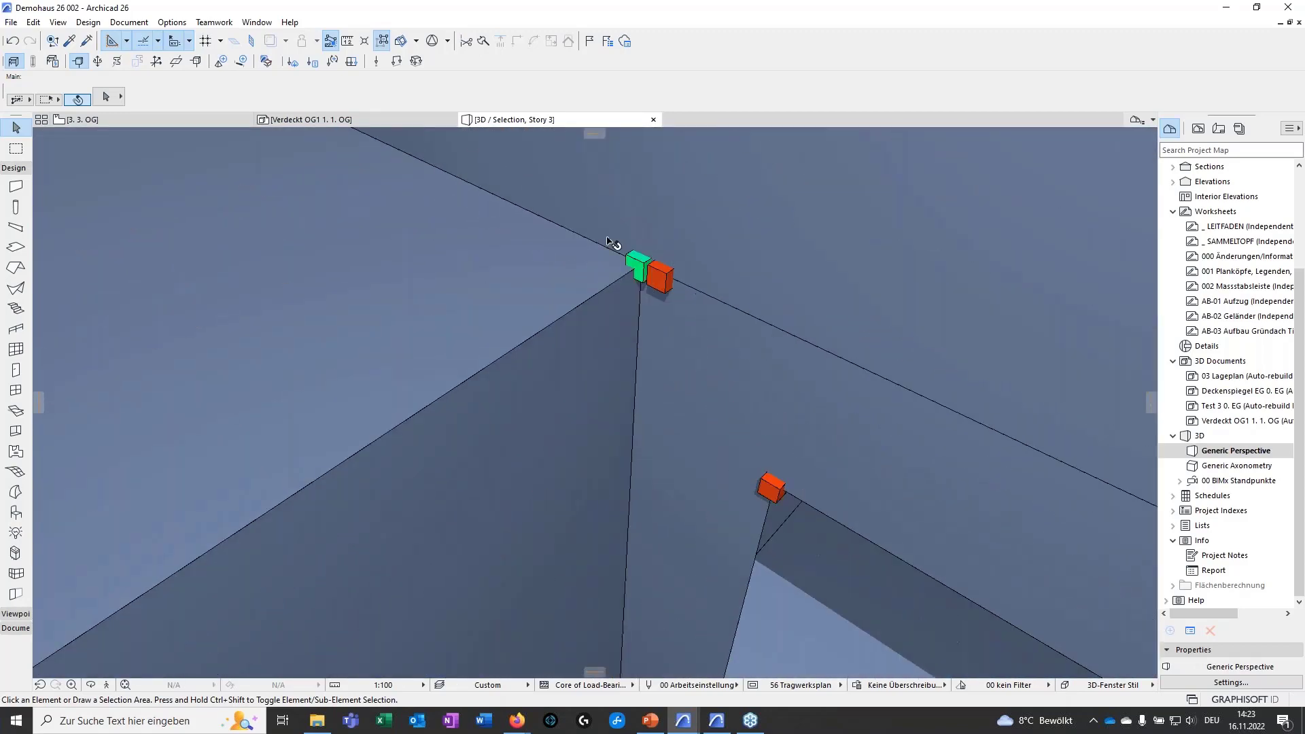
pyautogui.scroll(-5, 645, 426)
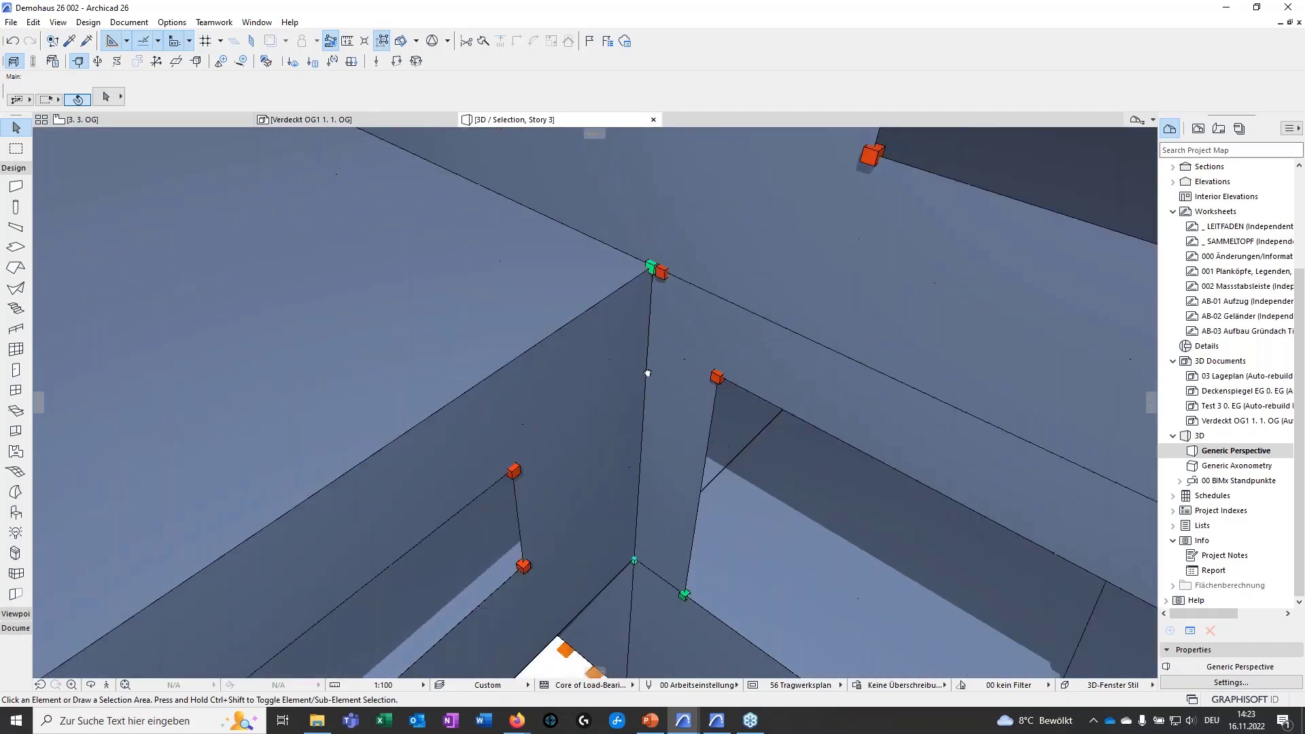
# Examine the Demohaus analytical model from several sides, including the stacked storeys, facade openings, projecting wing and line supports at the base.
pyautogui.scroll(-6, 634, 420)
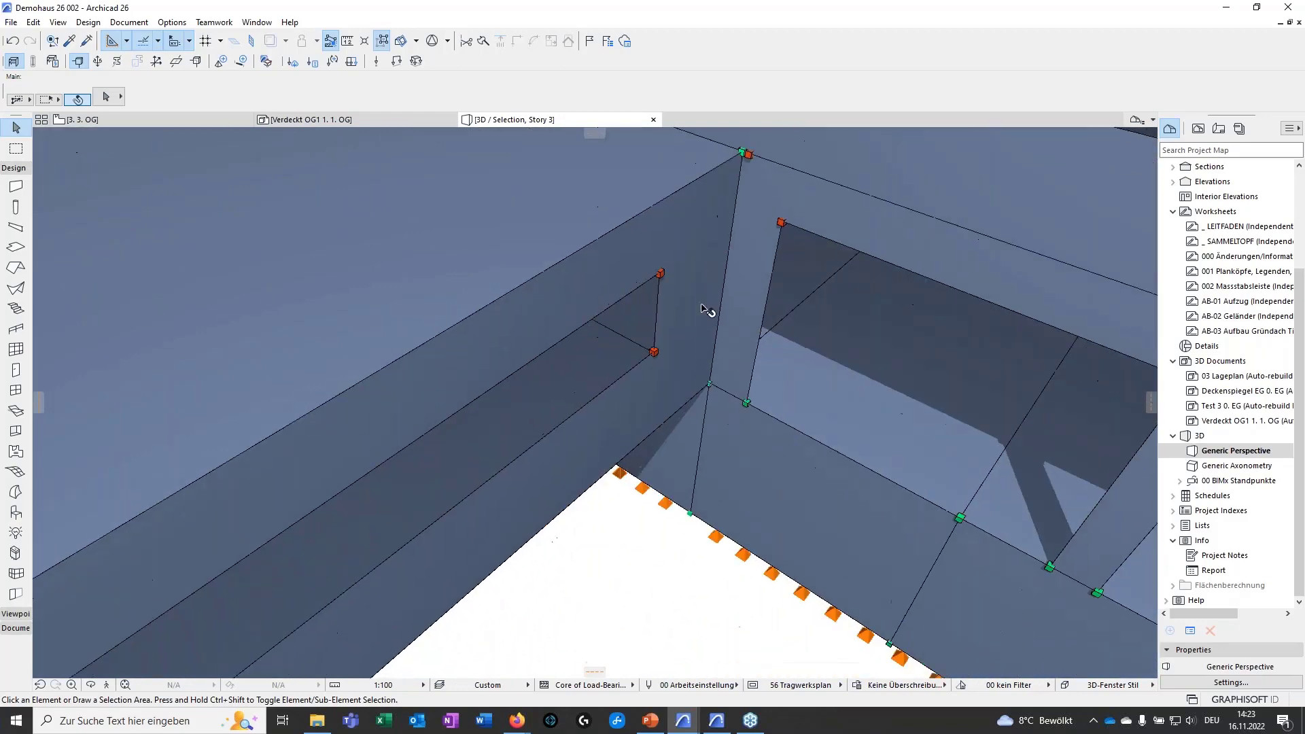
pyautogui.moveTo(720, 408); pyautogui.dragTo(630, 364)
pyautogui.moveTo(631, 364); pyautogui.dragTo(619, 454, button='middle')
pyautogui.moveTo(626, 457); pyautogui.dragTo(780, 488)
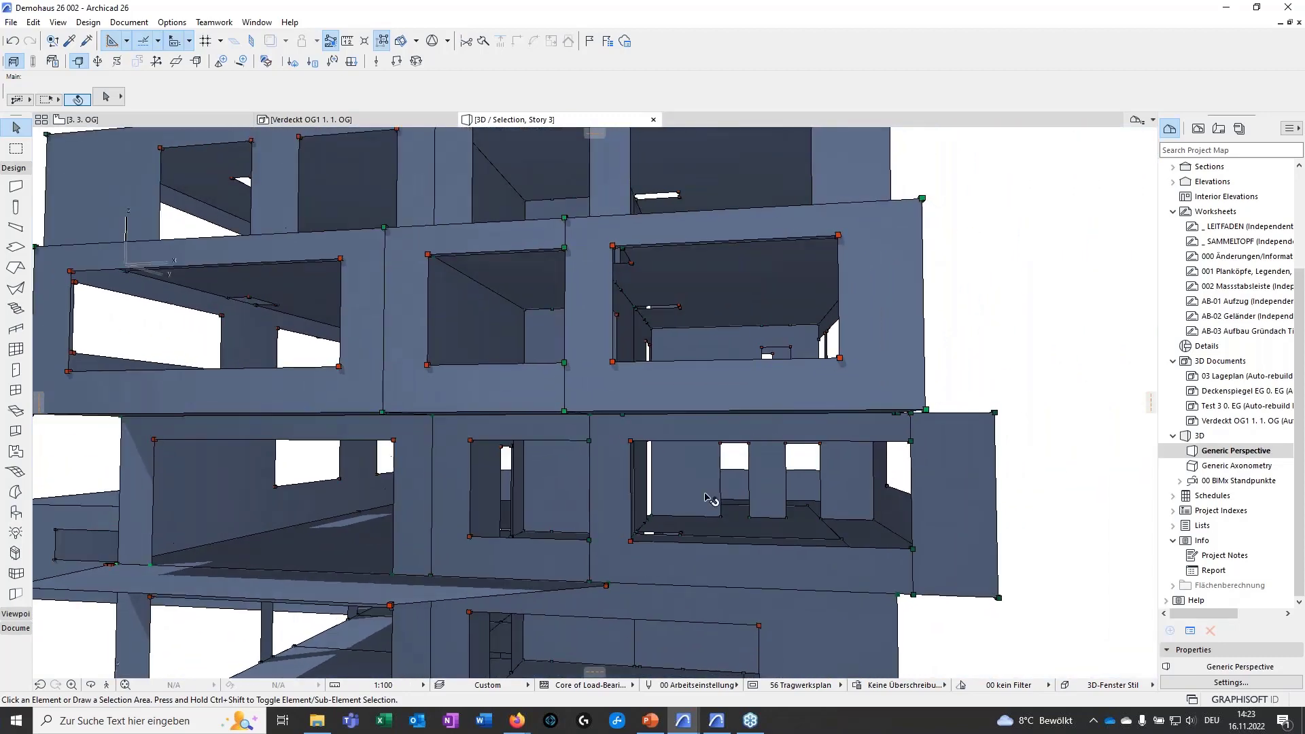
pyautogui.moveTo(591, 499); pyautogui.dragTo(883, 478, button='middle')
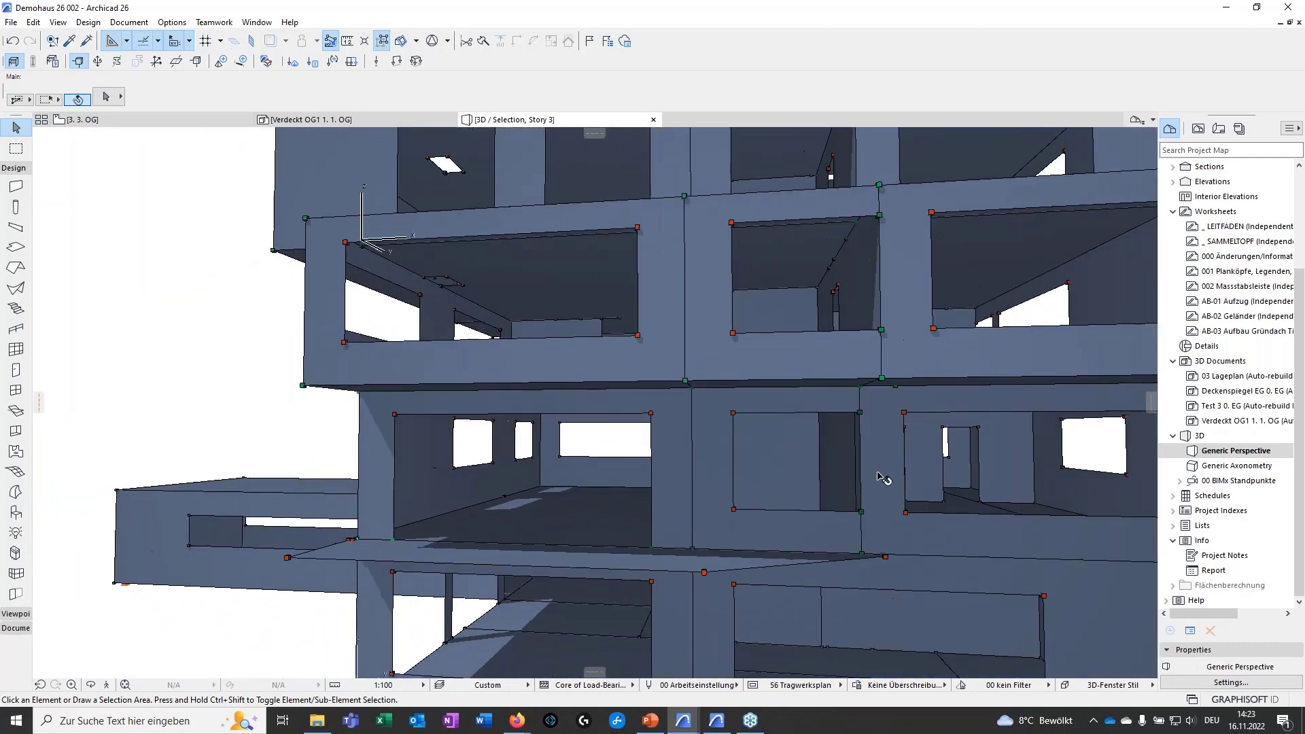
pyautogui.keyDown('shift'); pyautogui.moveTo(541, 462); pyautogui.dragTo(693, 500, button='middle'); pyautogui.keyUp('shift')
pyautogui.keyDown('shift'); pyautogui.moveTo(689, 389); pyautogui.dragTo(516, 476, button='middle'); pyautogui.keyUp('shift')
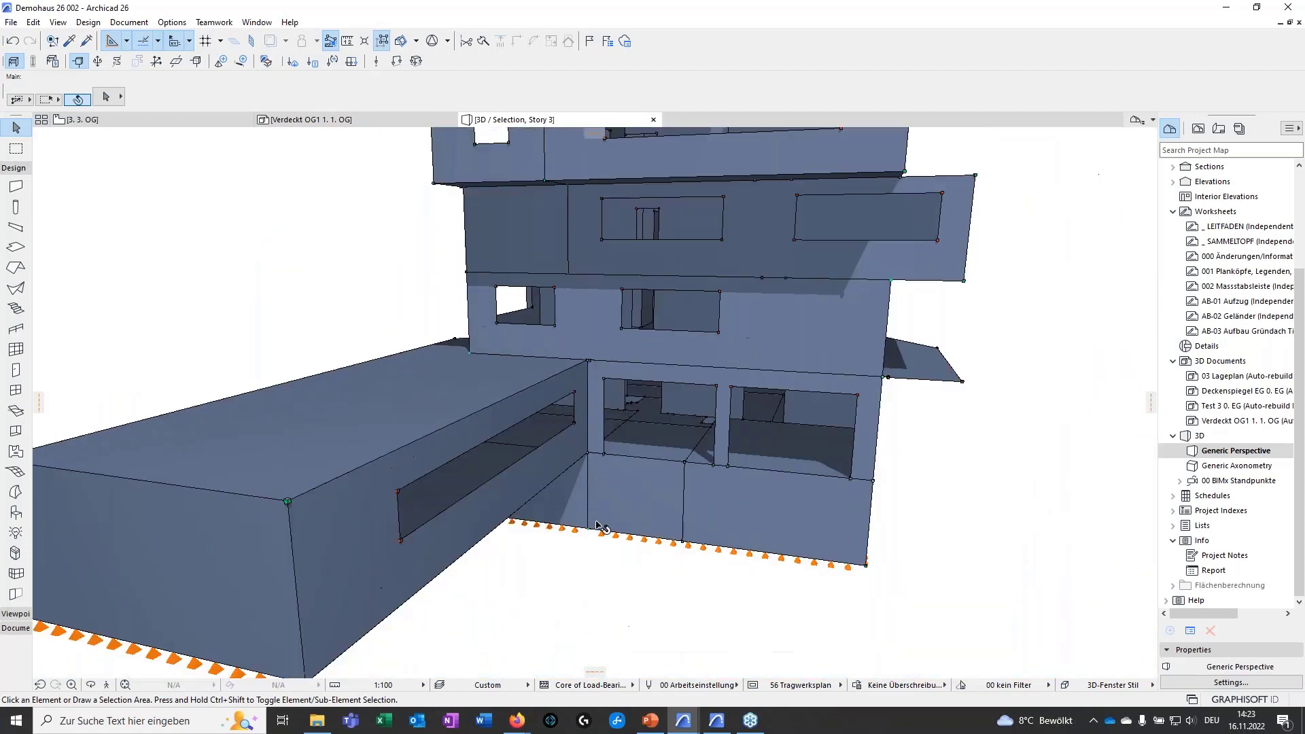
pyautogui.keyDown('shift'); pyautogui.moveTo(787, 588); pyautogui.dragTo(491, 466, button='middle'); pyautogui.keyUp('shift')
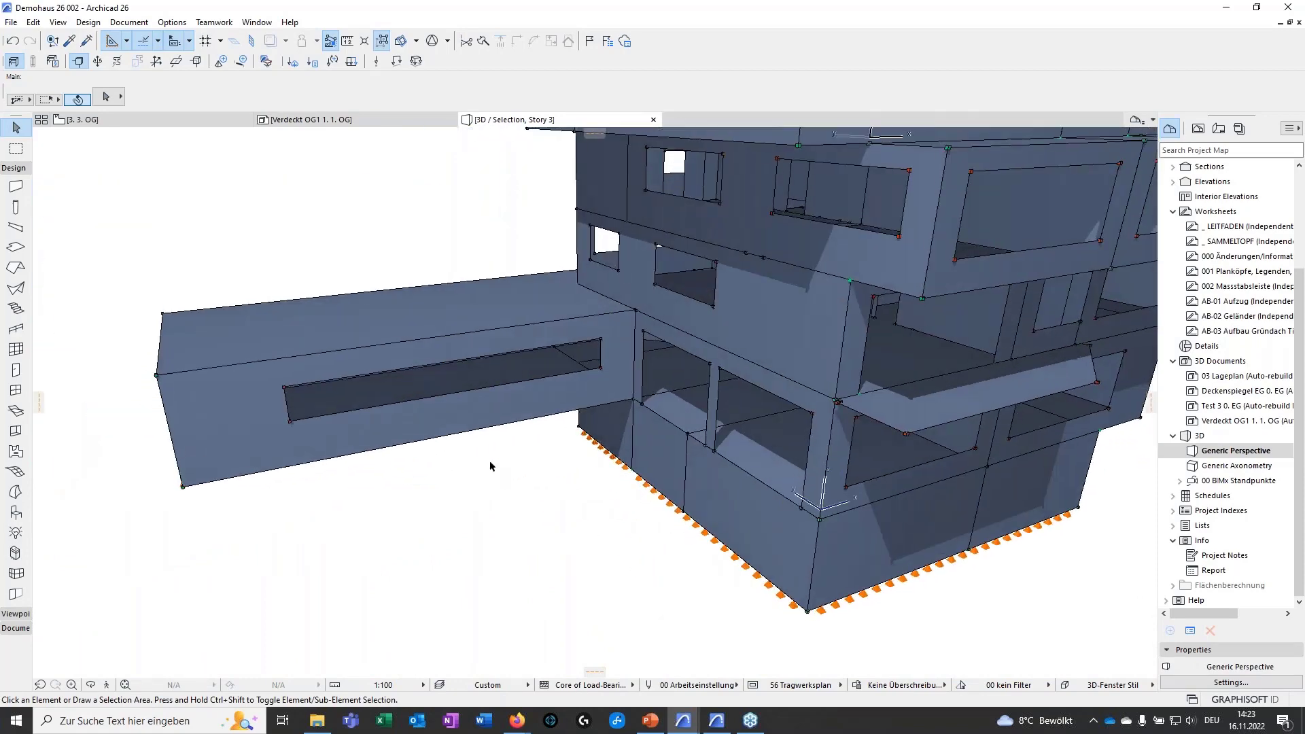
pyautogui.scroll(-5, 528, 458)
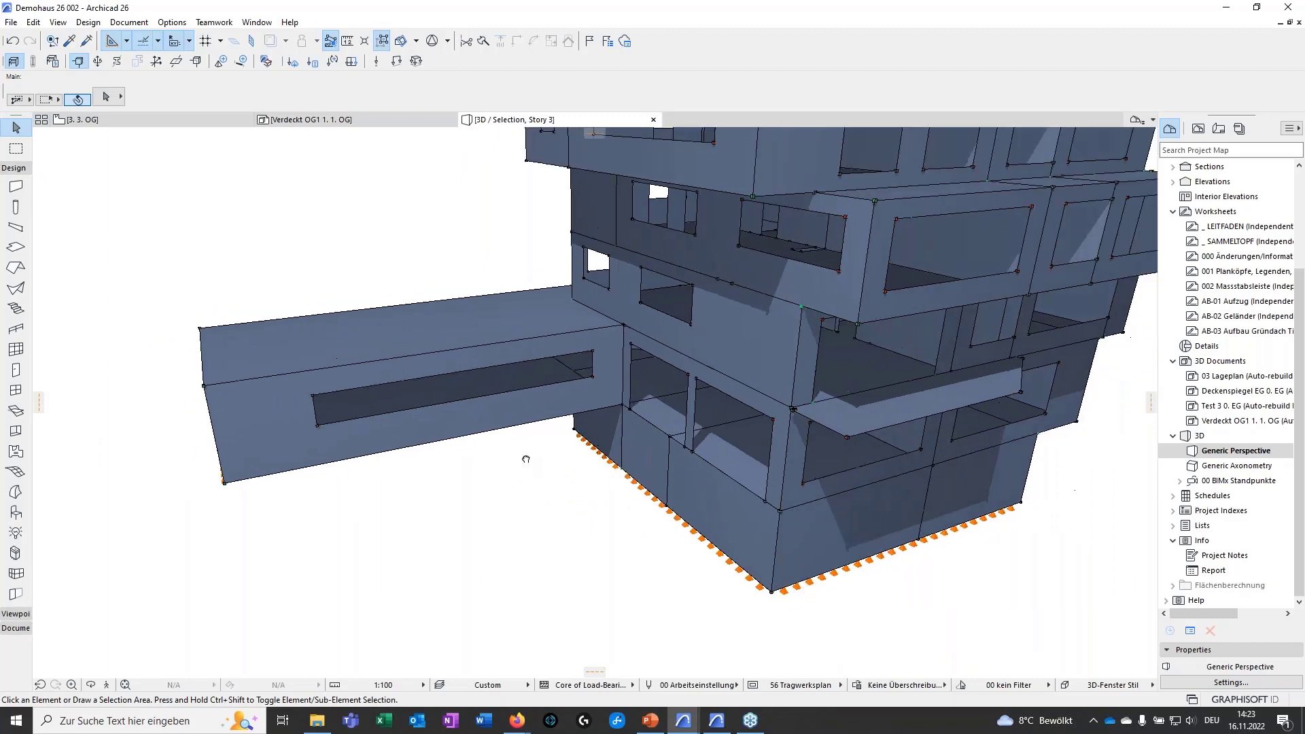
pyautogui.keyDown('shift'); pyautogui.moveTo(475, 509); pyautogui.dragTo(544, 512, button='middle'); pyautogui.keyUp('shift')
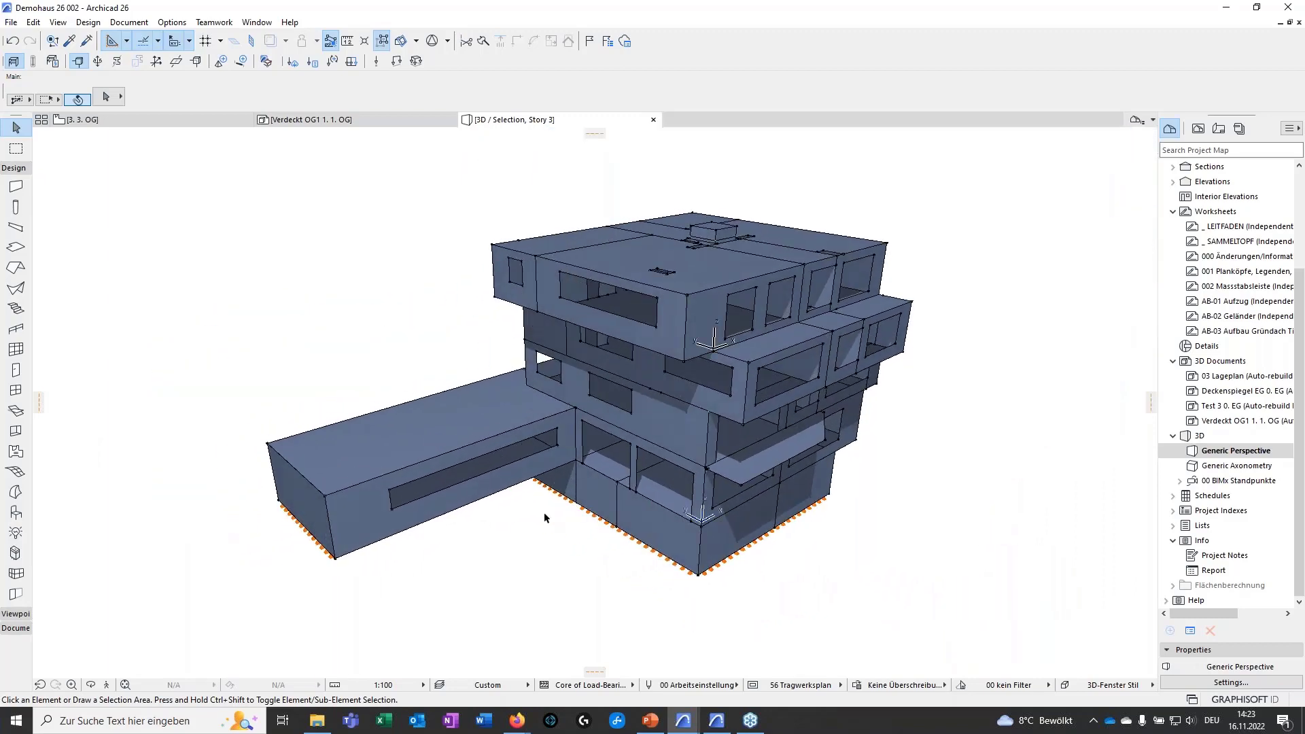
# Review the Structural Analytical Format (*.xlsx) save options for the entire project and the Dlubal RFEM translator's mapping settings without saving.
pyautogui.click(11, 22)
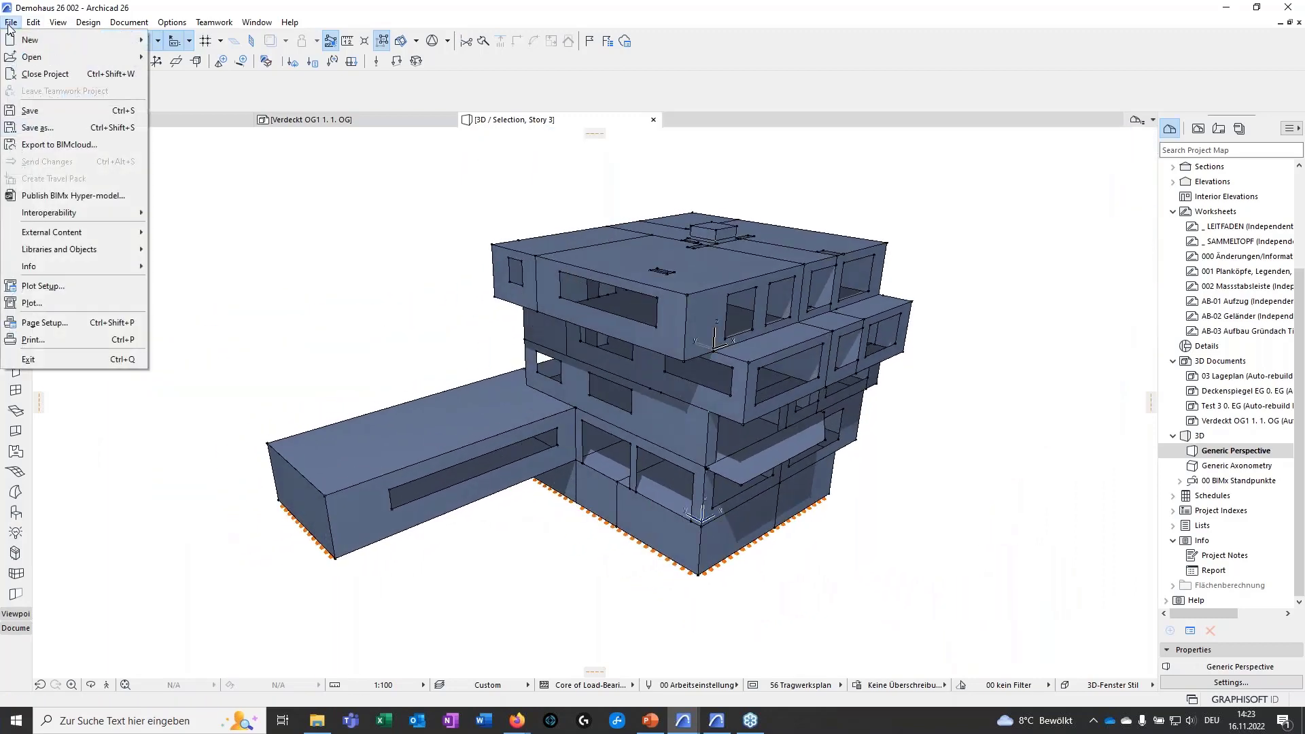
pyautogui.click(41, 128)
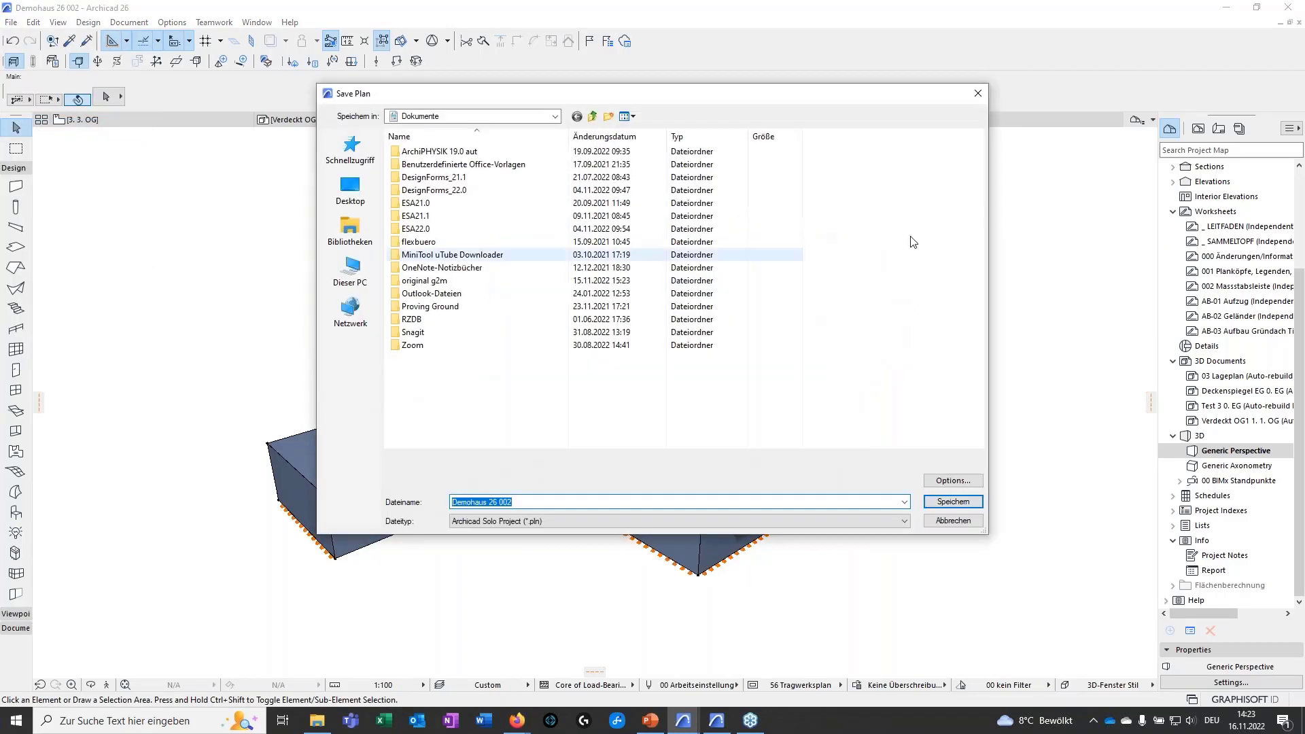
pyautogui.click(631, 522)
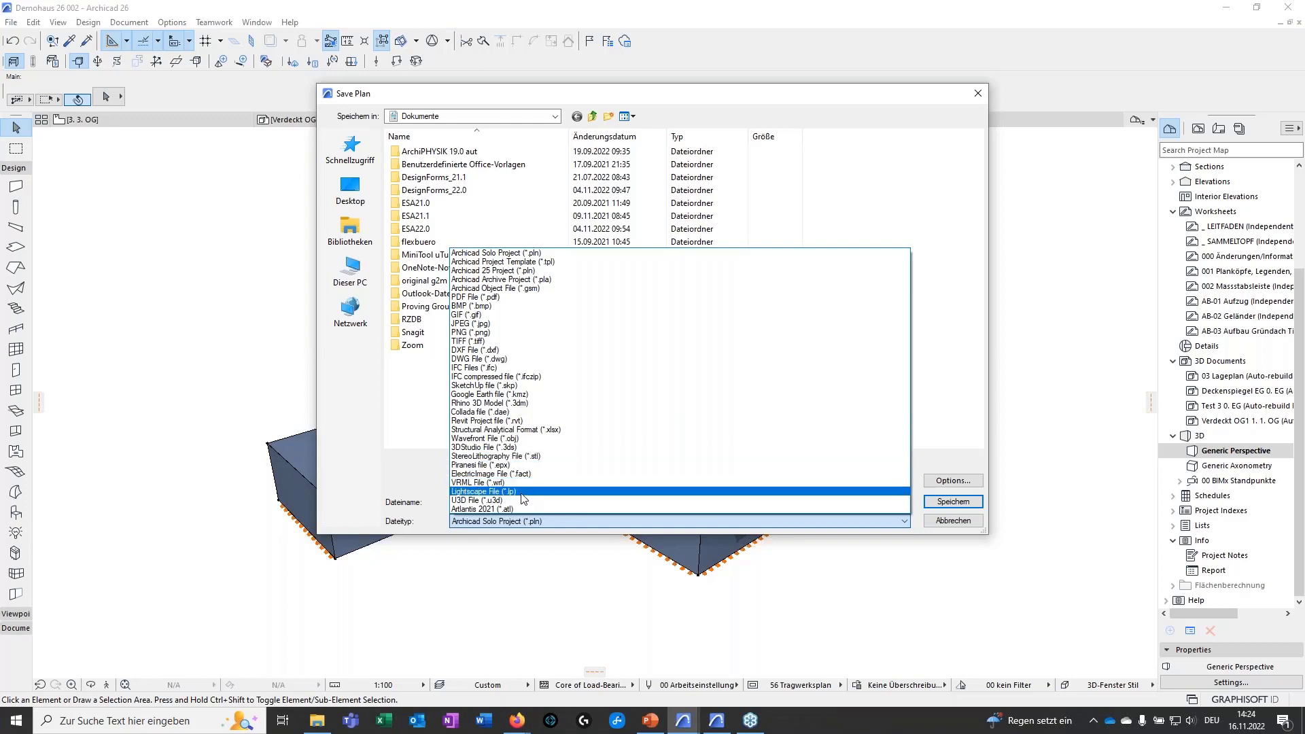
pyautogui.click(478, 431)
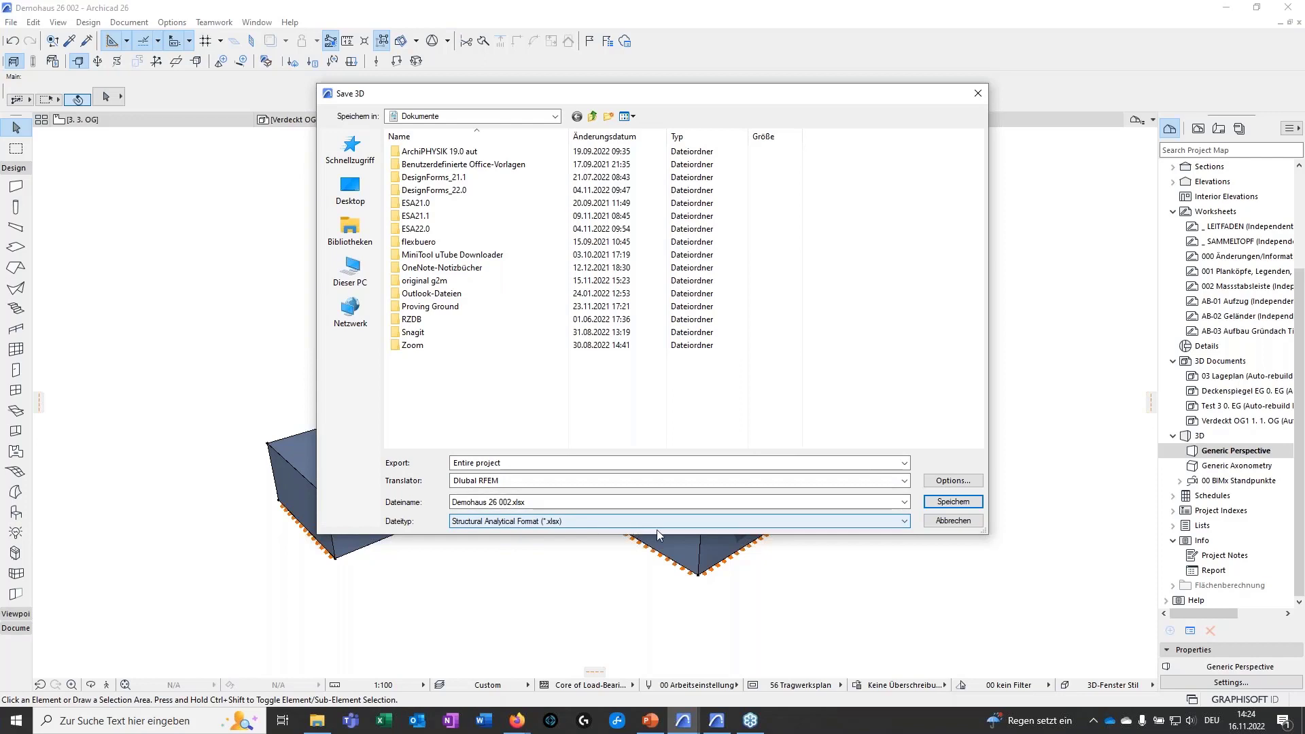
pyautogui.click(940, 481)
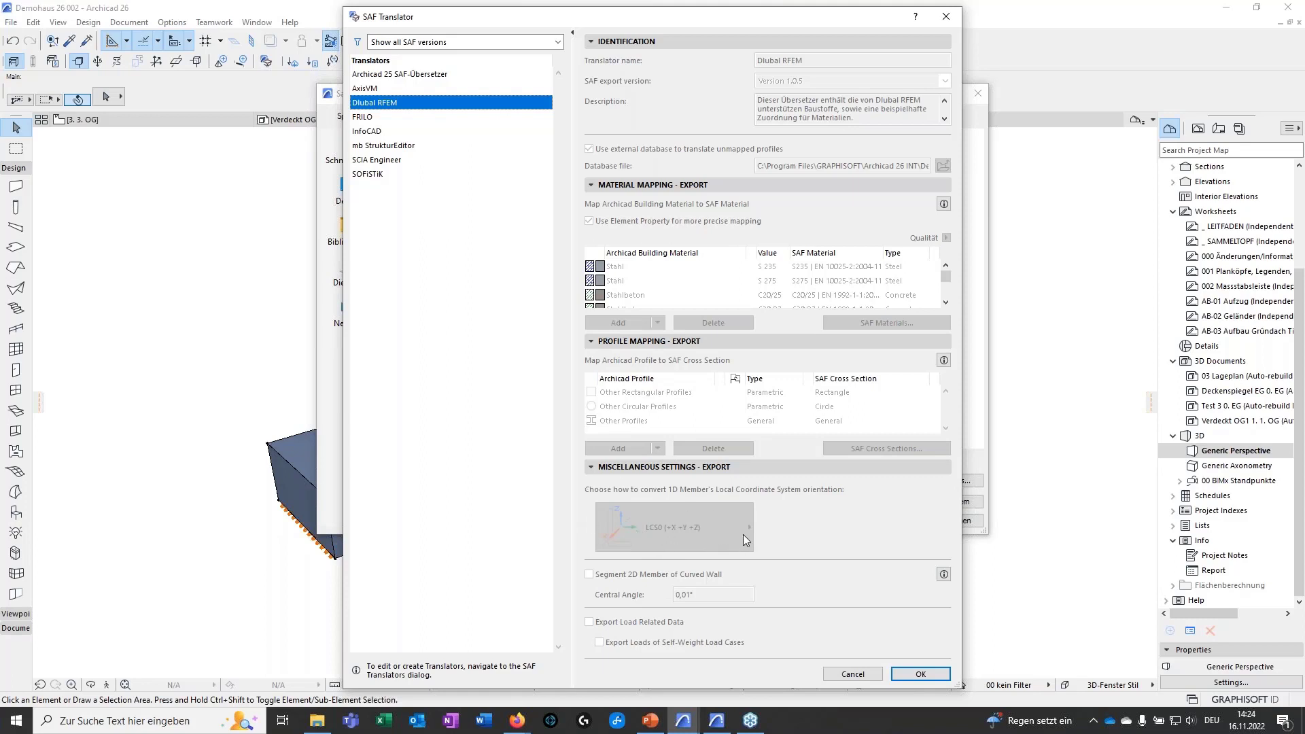
pyautogui.click(920, 674)
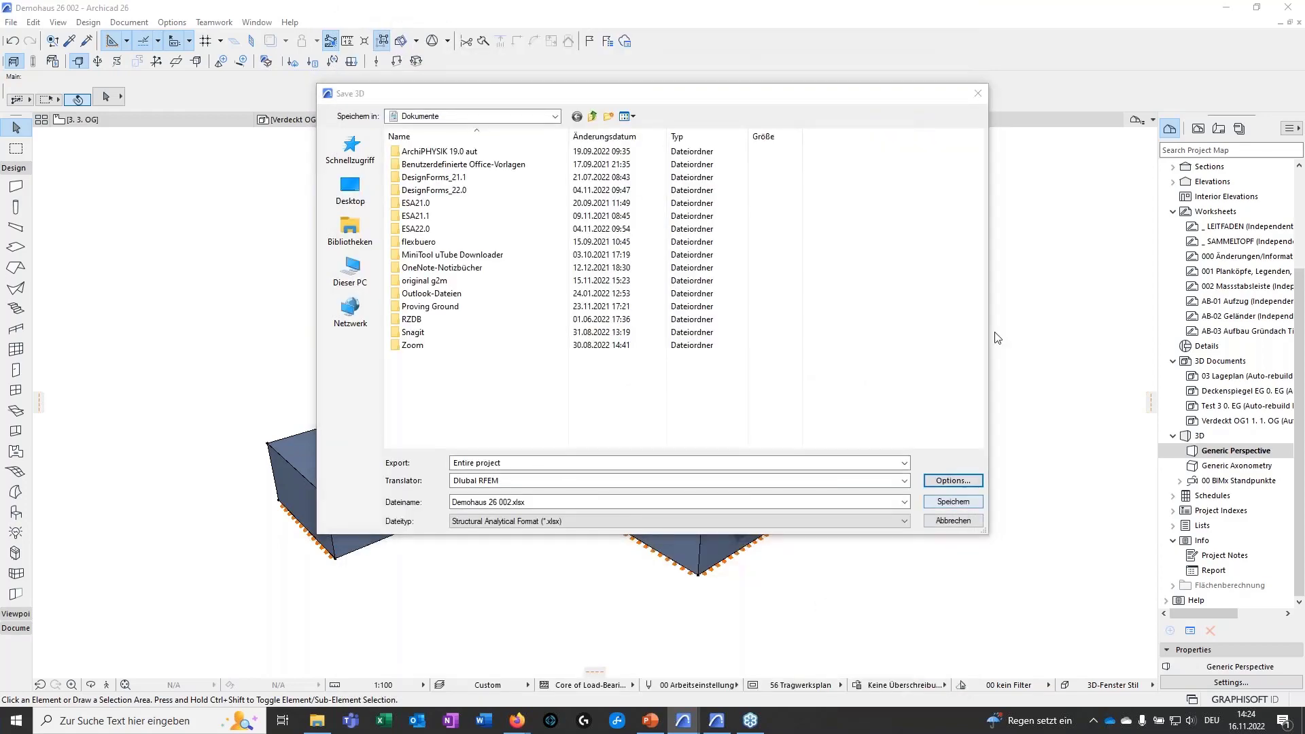
pyautogui.click(977, 94)
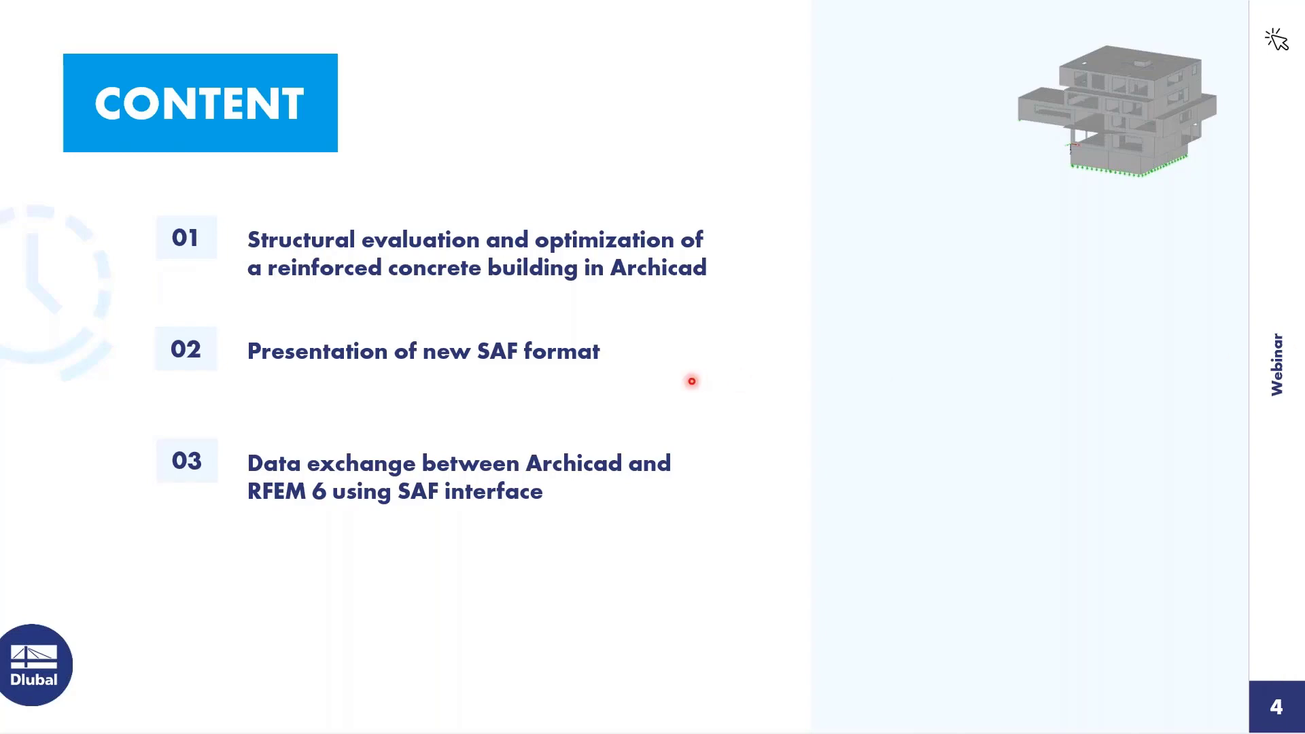
pyautogui.press('Right')
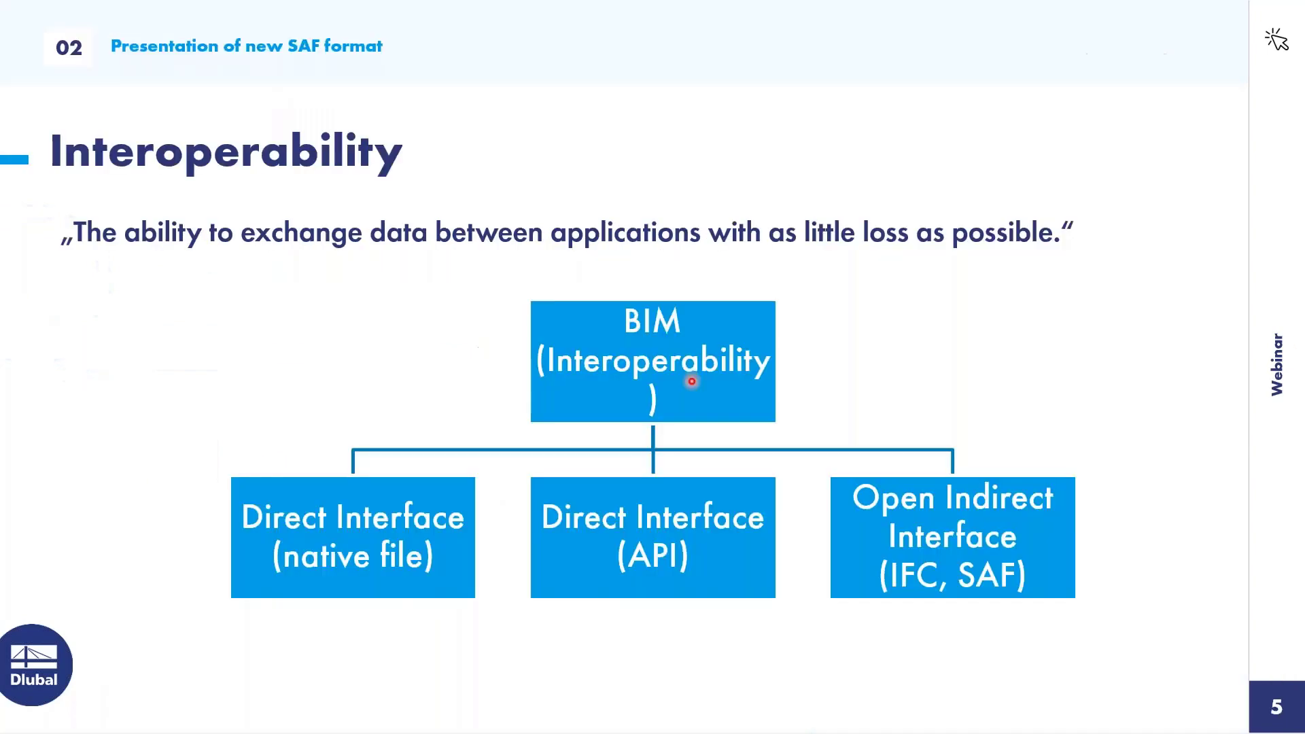
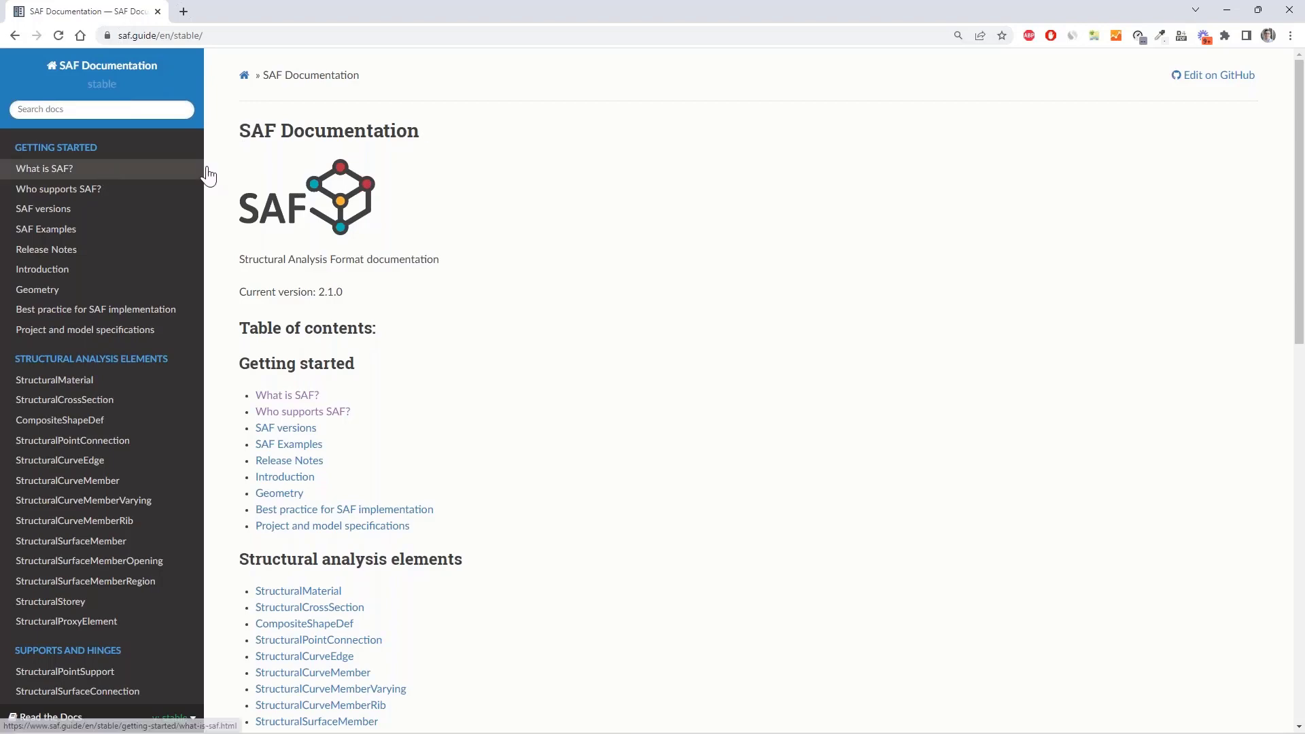
# Switch to the SAF Documentation website and review the "Who supports SAF?" tables for implementation, analysis elements, supports and loads.
pyautogui.scroll(-4, 333, 228)
pyautogui.scroll(4, 282, 154)
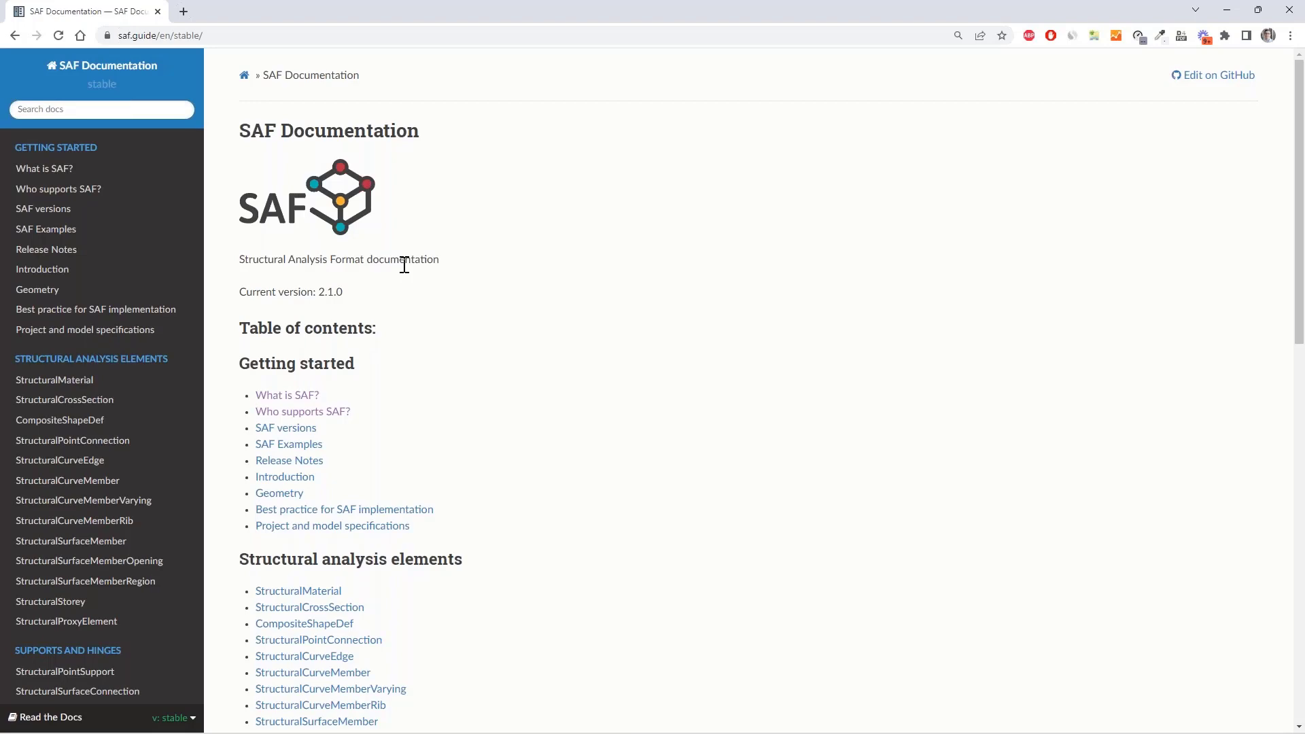
pyautogui.click(106, 189)
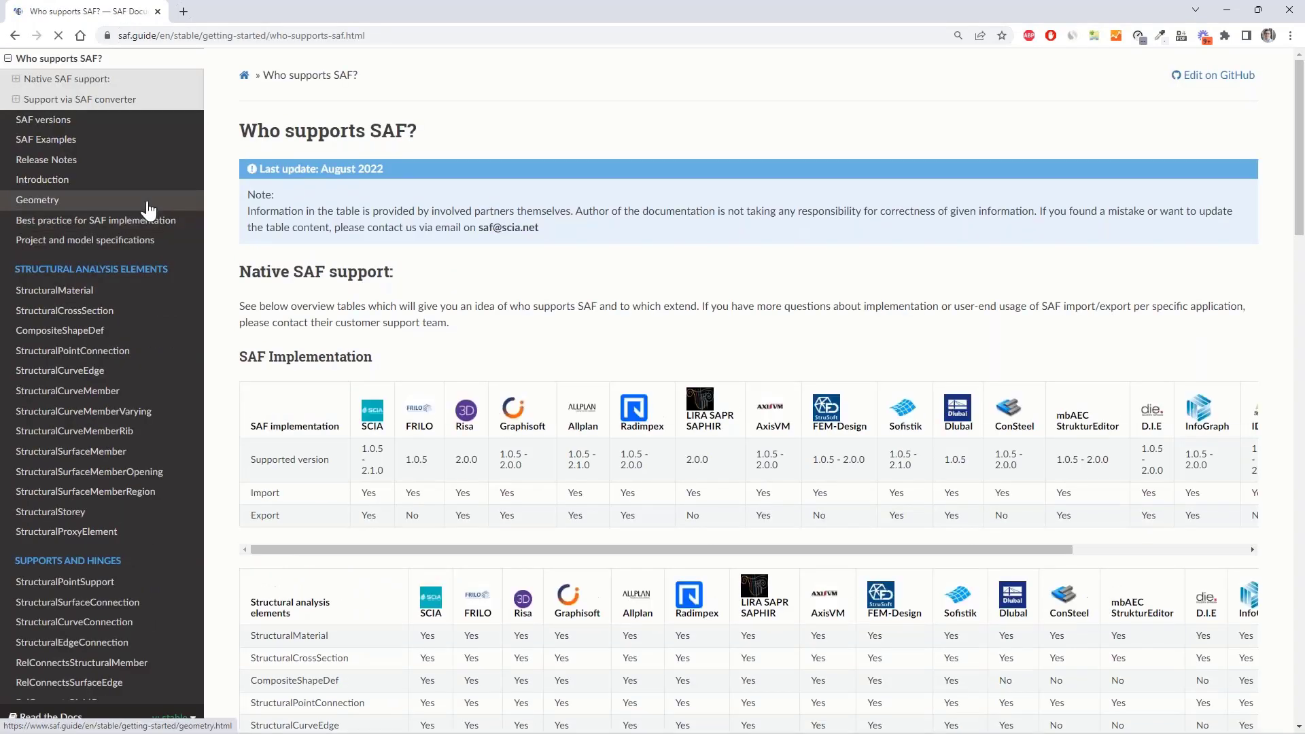
pyautogui.scroll(-2, 394, 263)
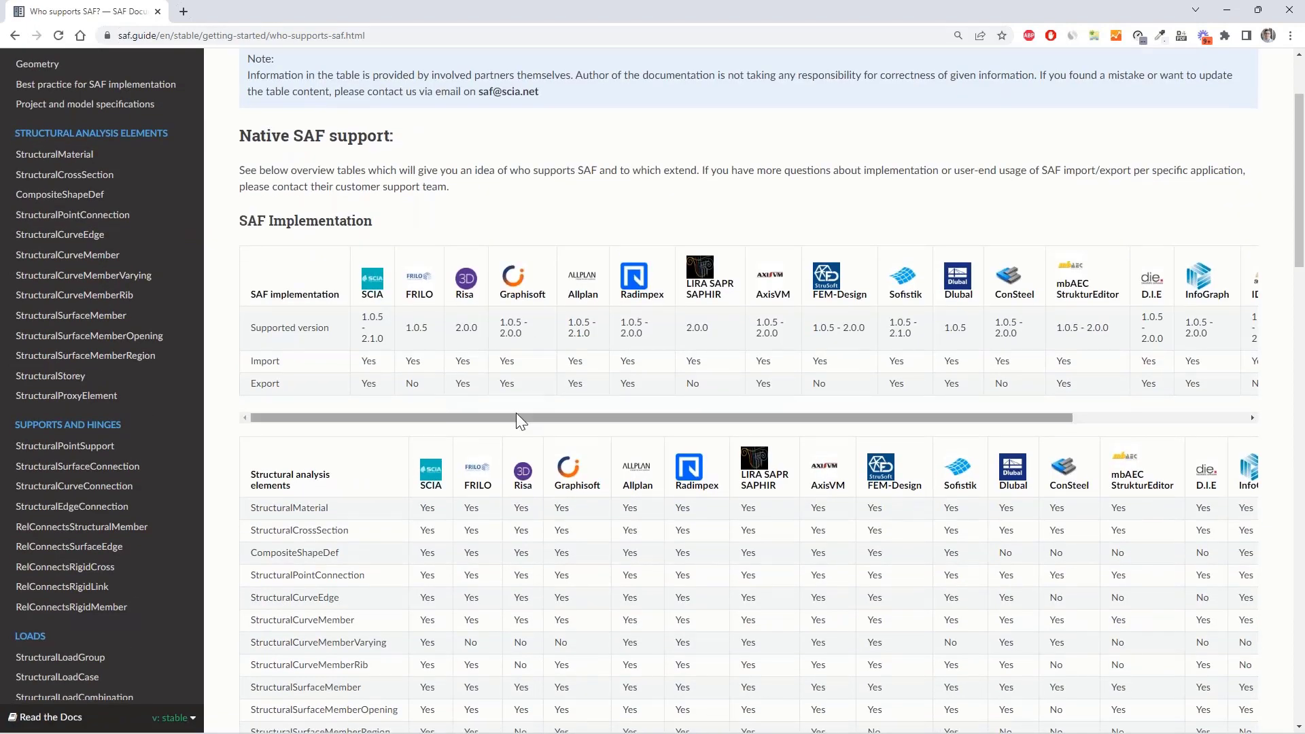
pyautogui.scroll(-2, 469, 366)
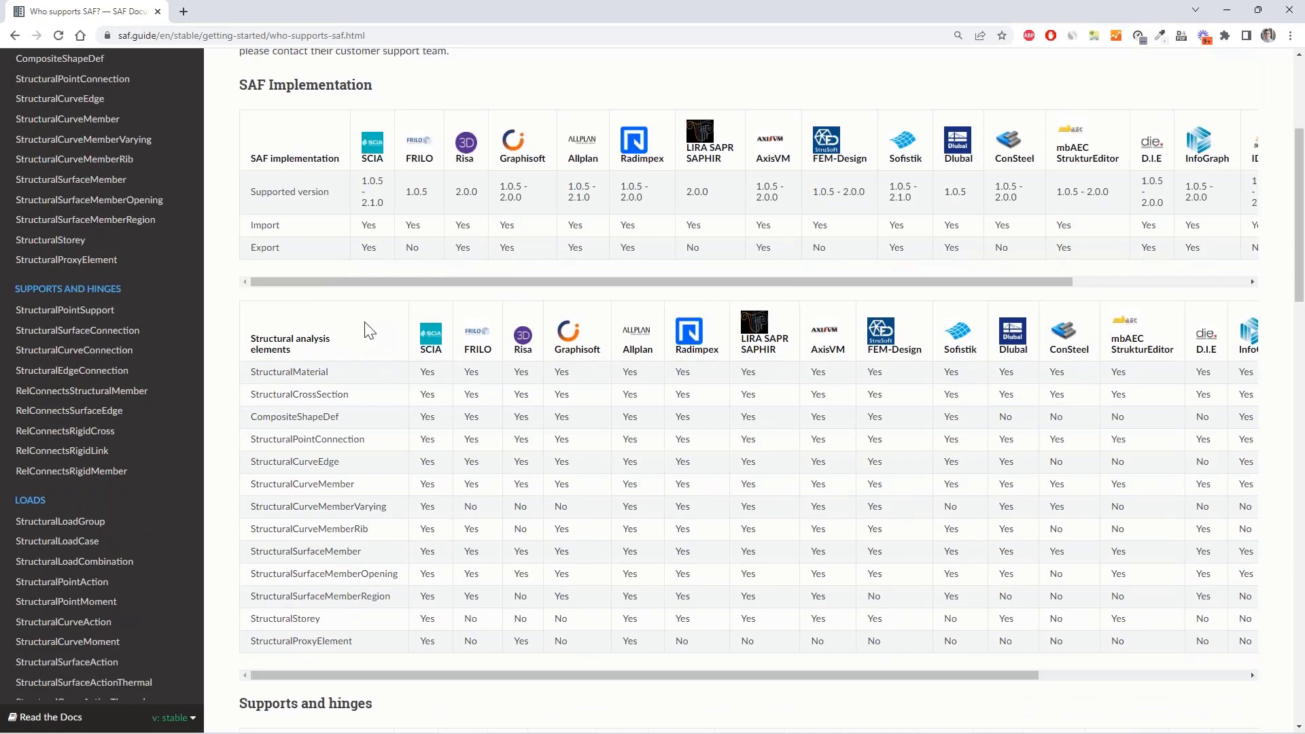
pyautogui.scroll(-7, 367, 331)
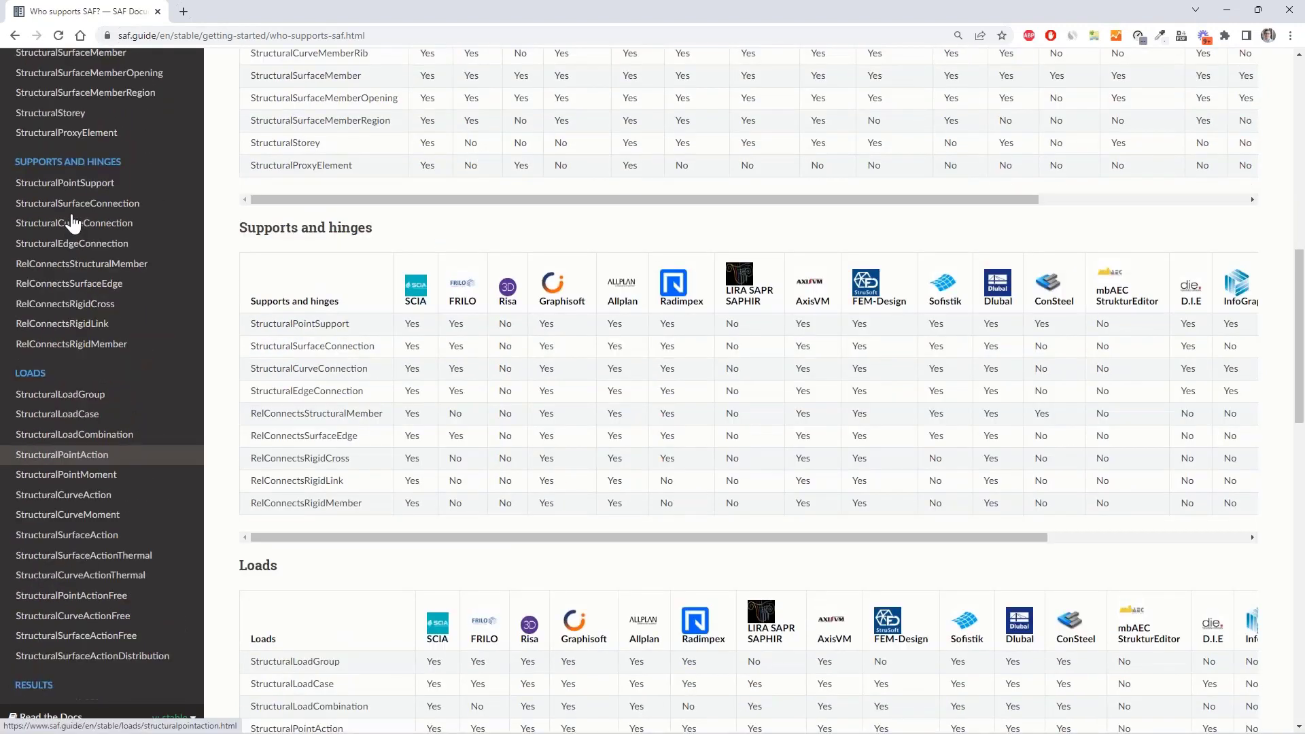
pyautogui.scroll(8, 73, 223)
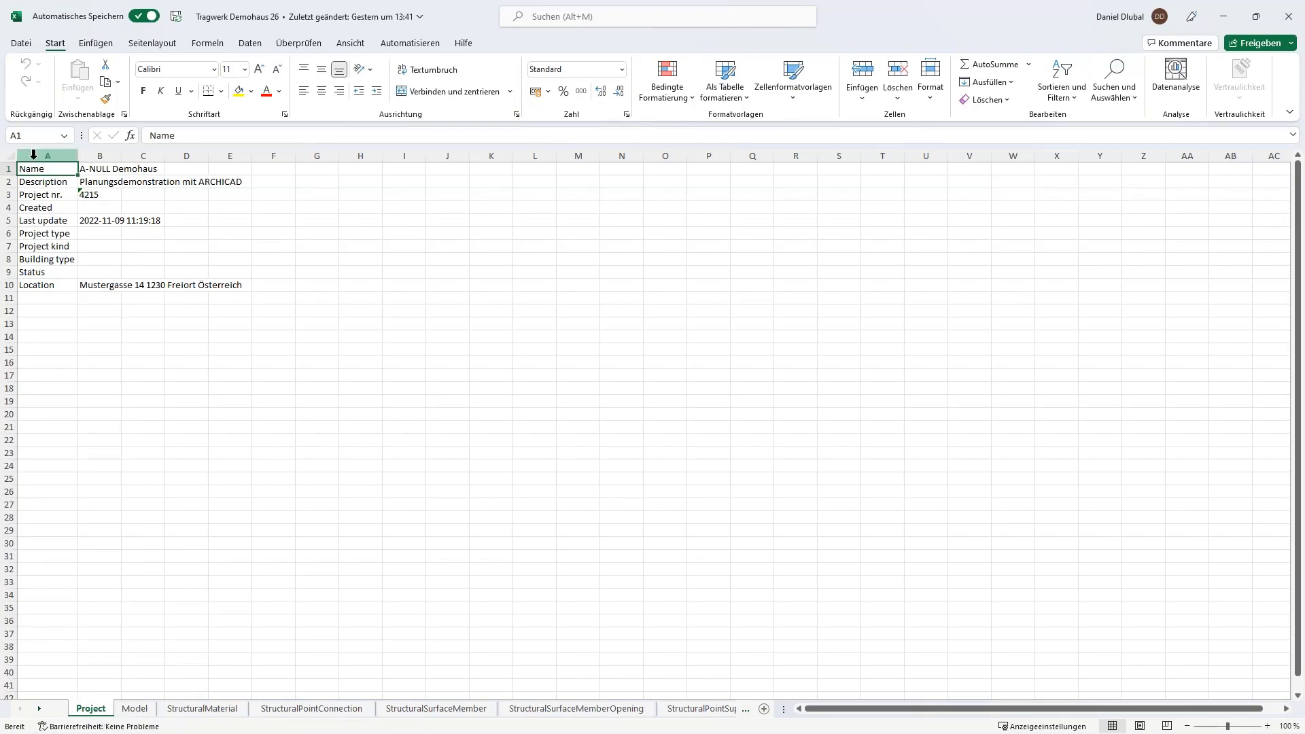
# Switch to the Tragwerk Demohaus 26 workbook in Excel and examine its model, material, point connection, surface member, opening and point support sheets.
pyautogui.click(143, 711)
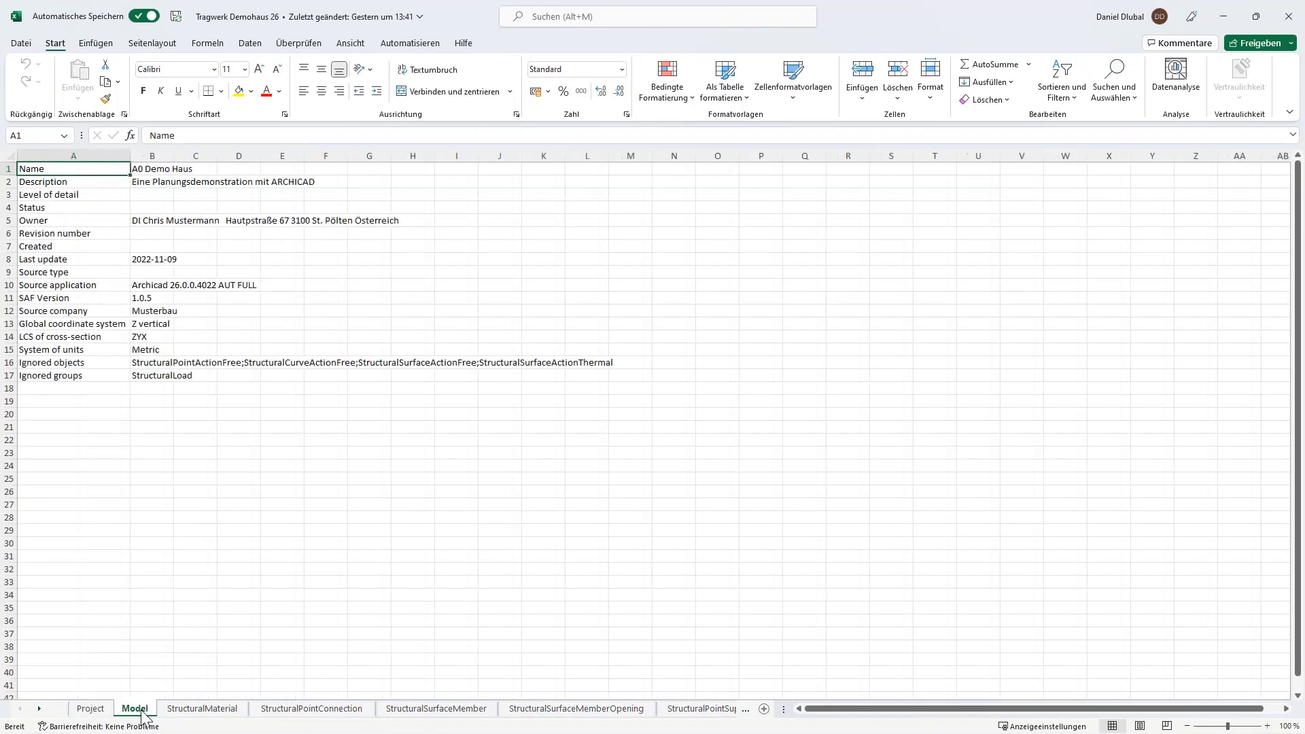
pyautogui.click(219, 714)
pyautogui.click(51, 183)
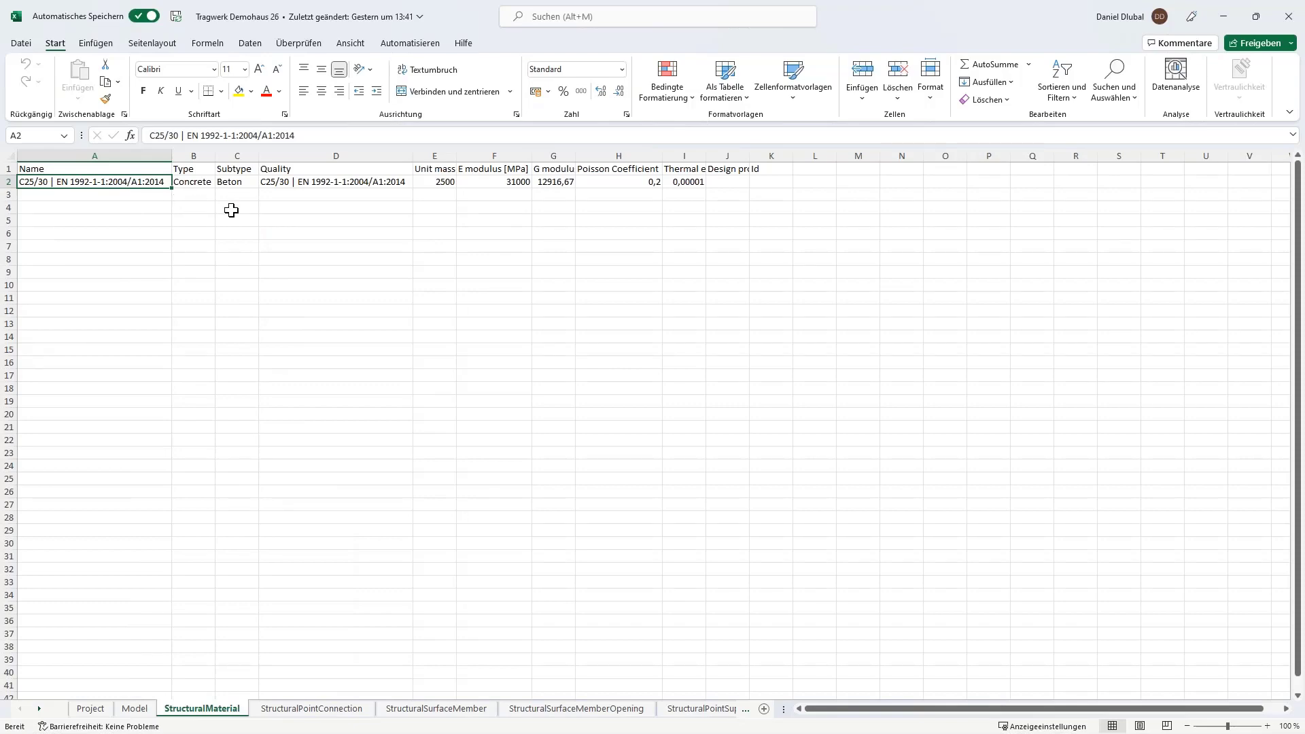
pyautogui.click(312, 709)
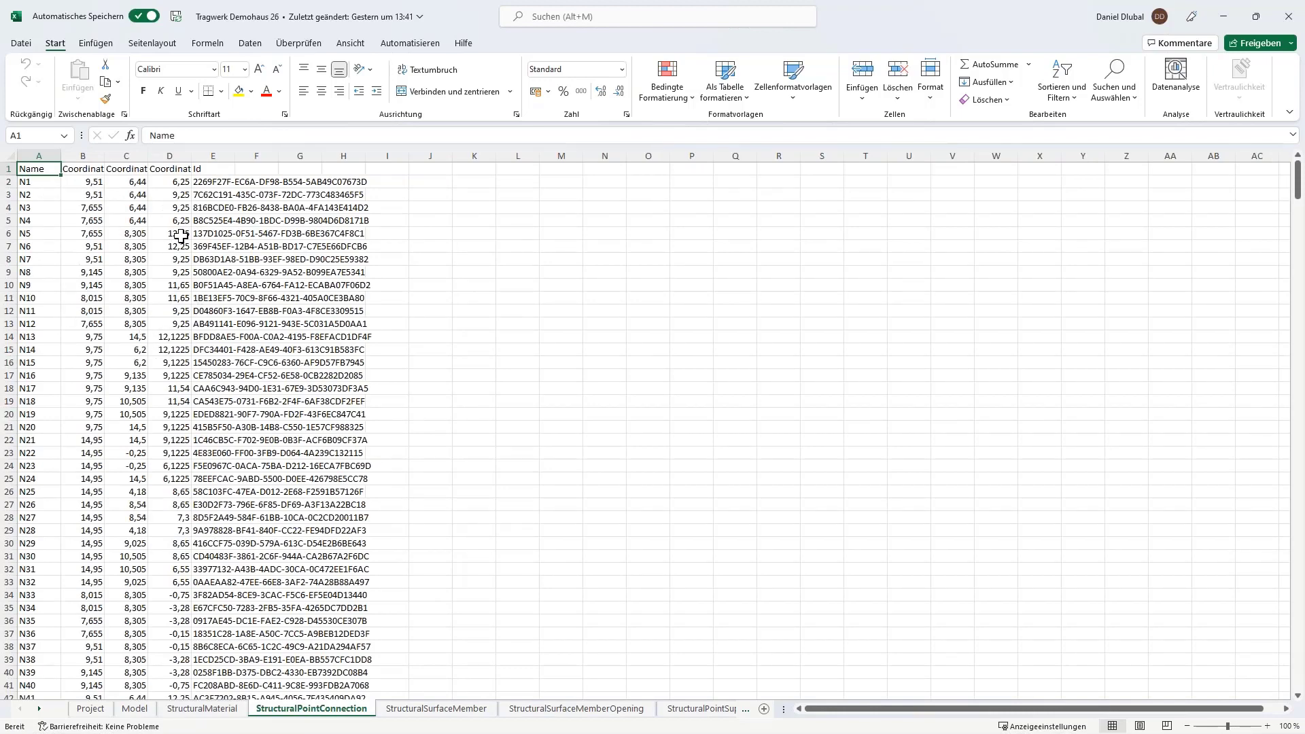
pyautogui.click(212, 168)
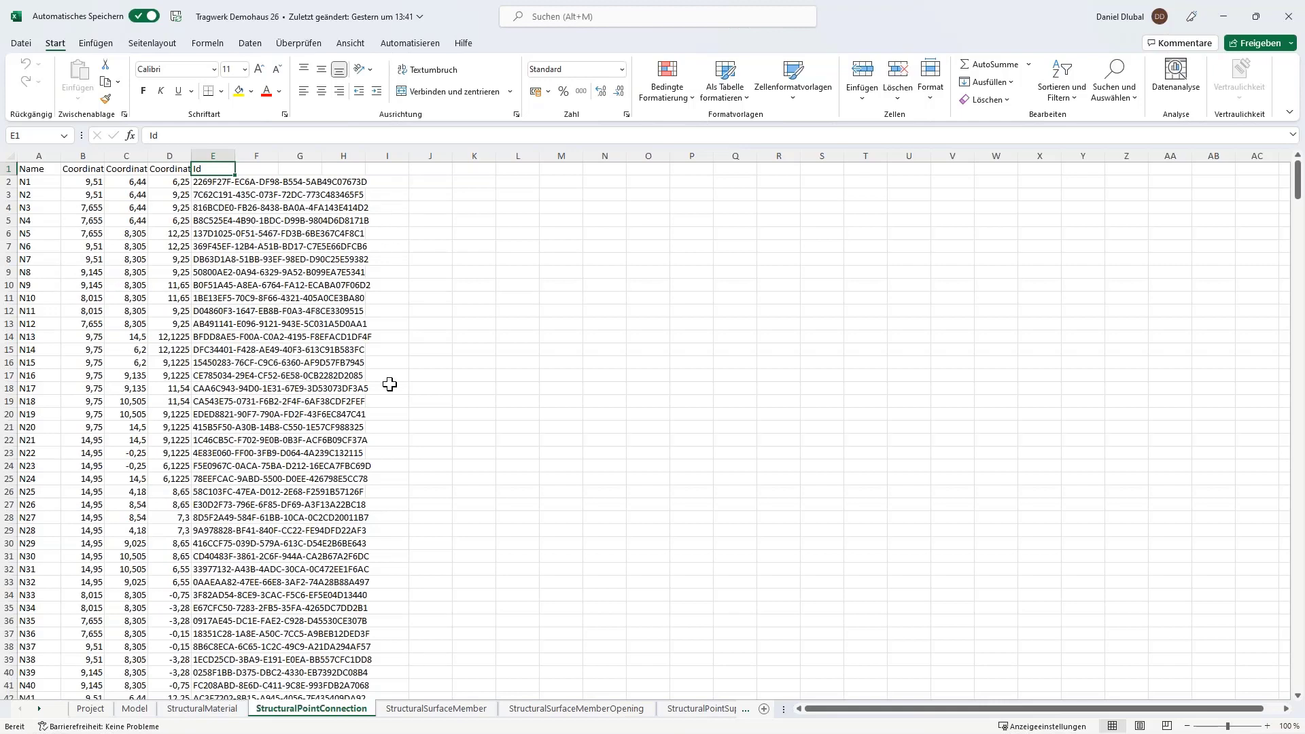
pyautogui.click(443, 711)
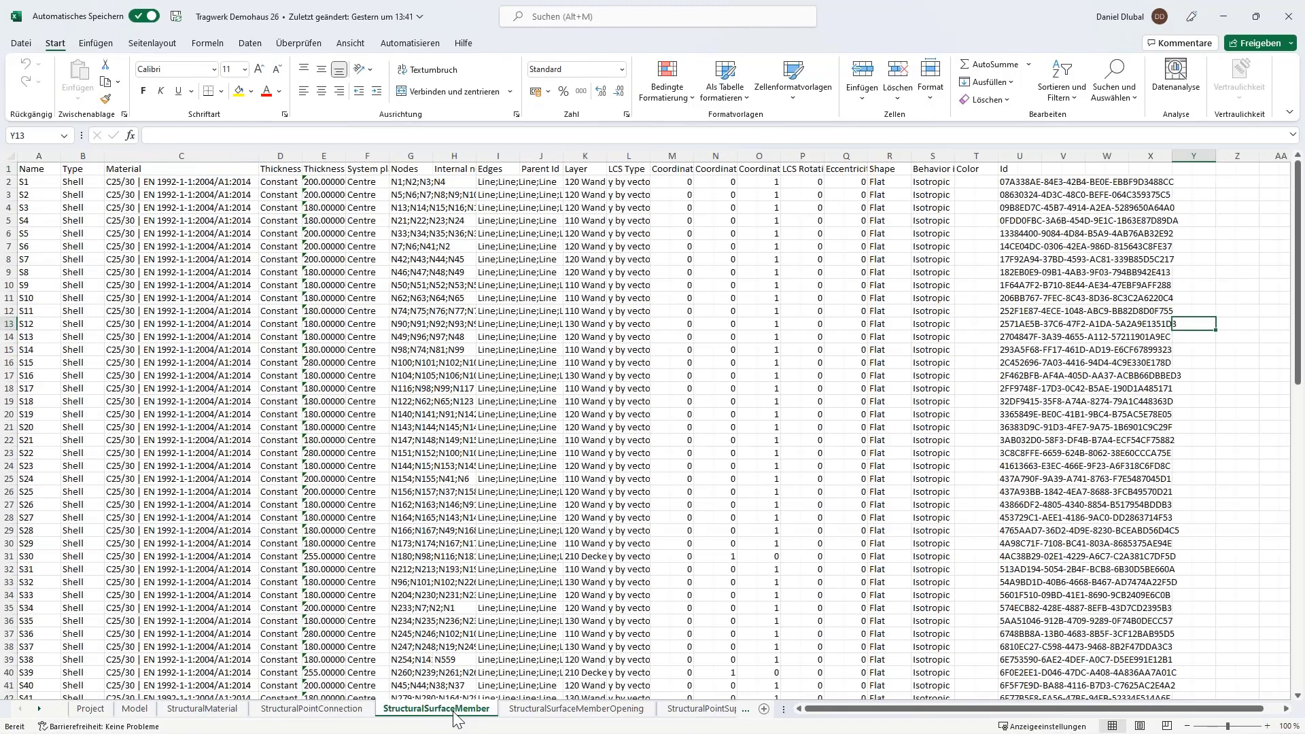
pyautogui.click(571, 710)
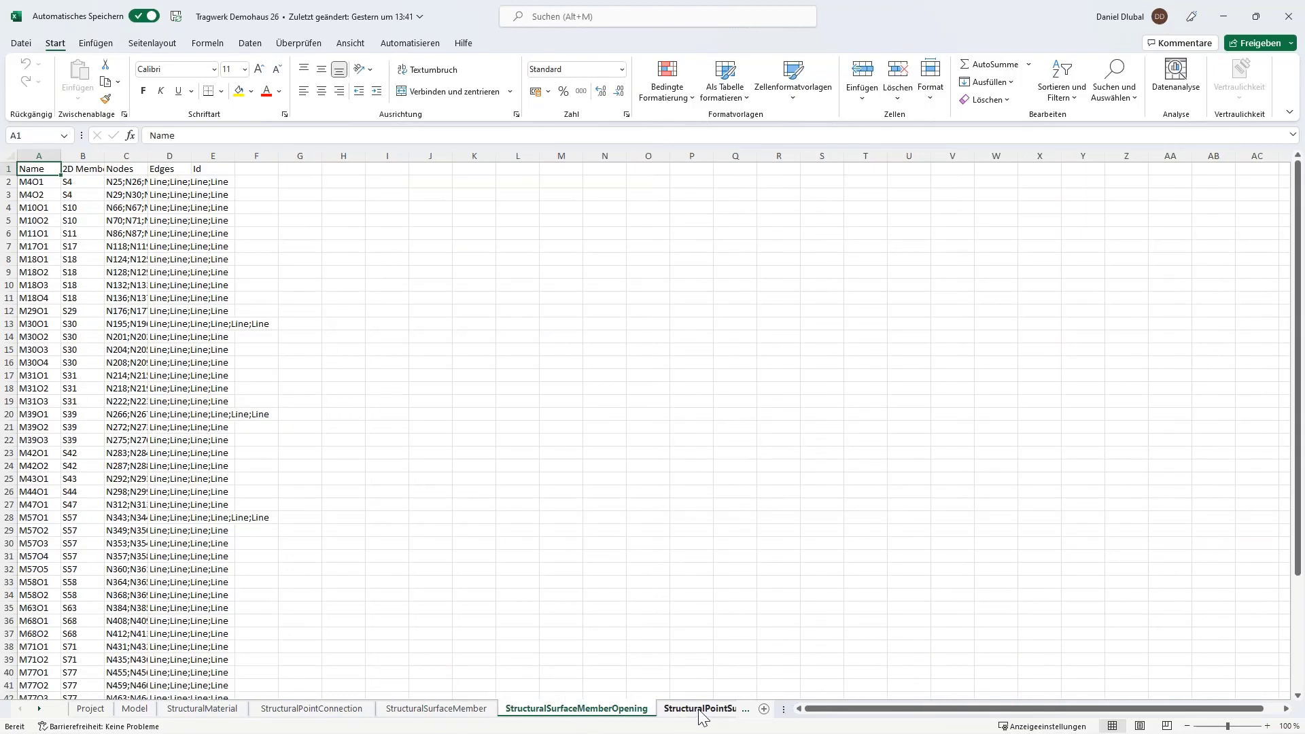
pyautogui.click(700, 711)
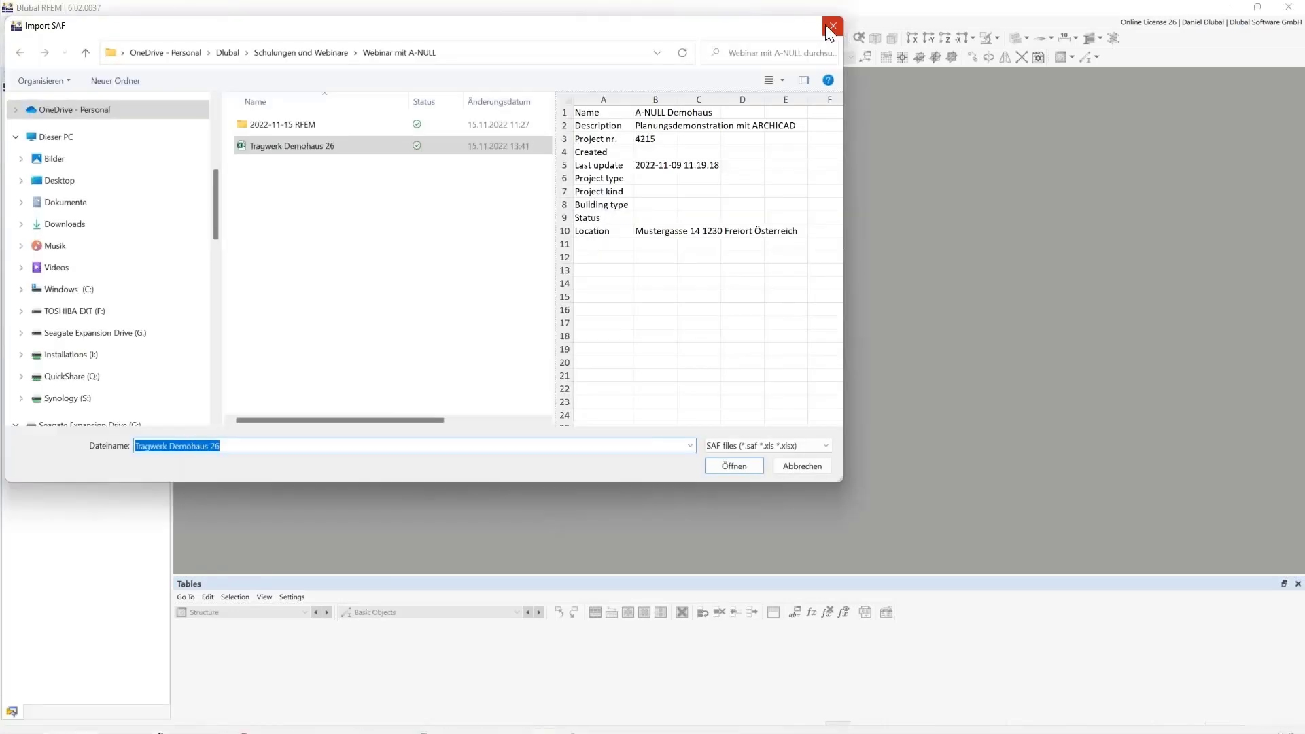
# Import the SAF file Tragwerk Demohaus 26 into Dlubal RFEM using the Default material conversion table, and inspect the imported building in 3D.
pyautogui.click(829, 27)
pyautogui.moveTo(511, 720)
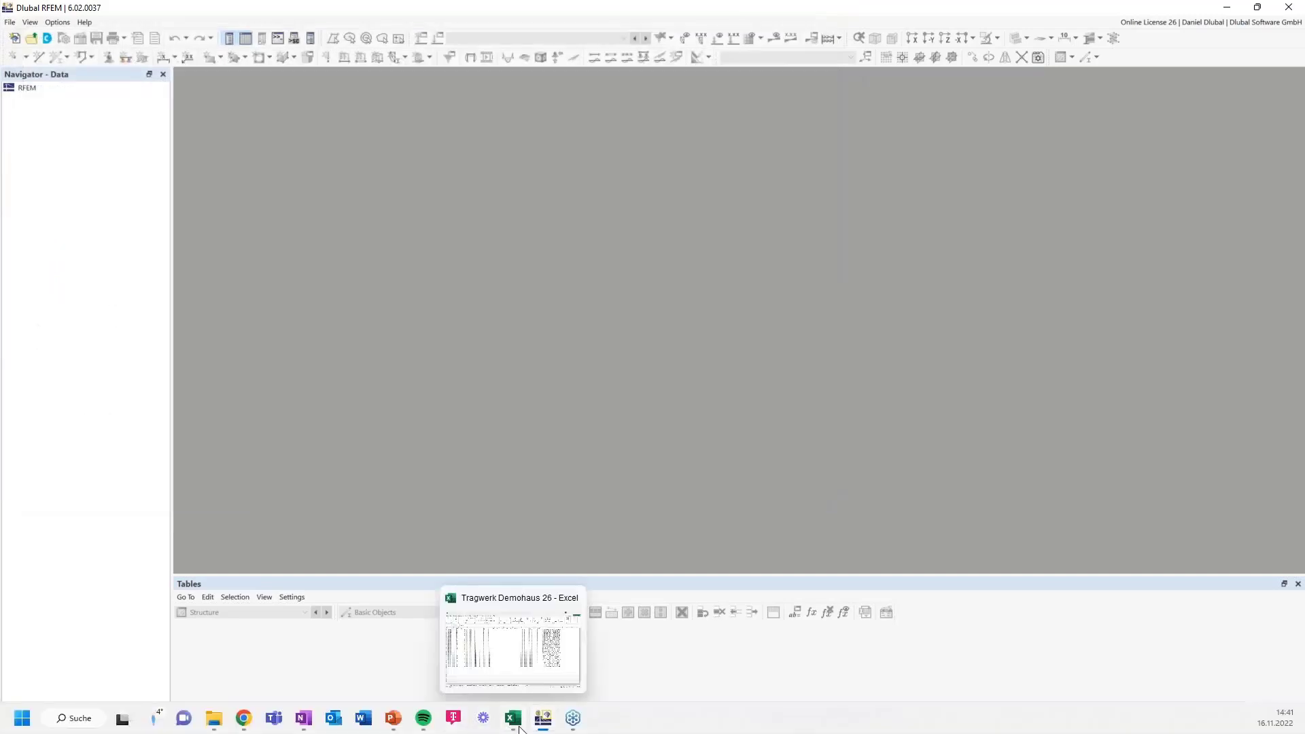
pyautogui.moveTo(582, 610)
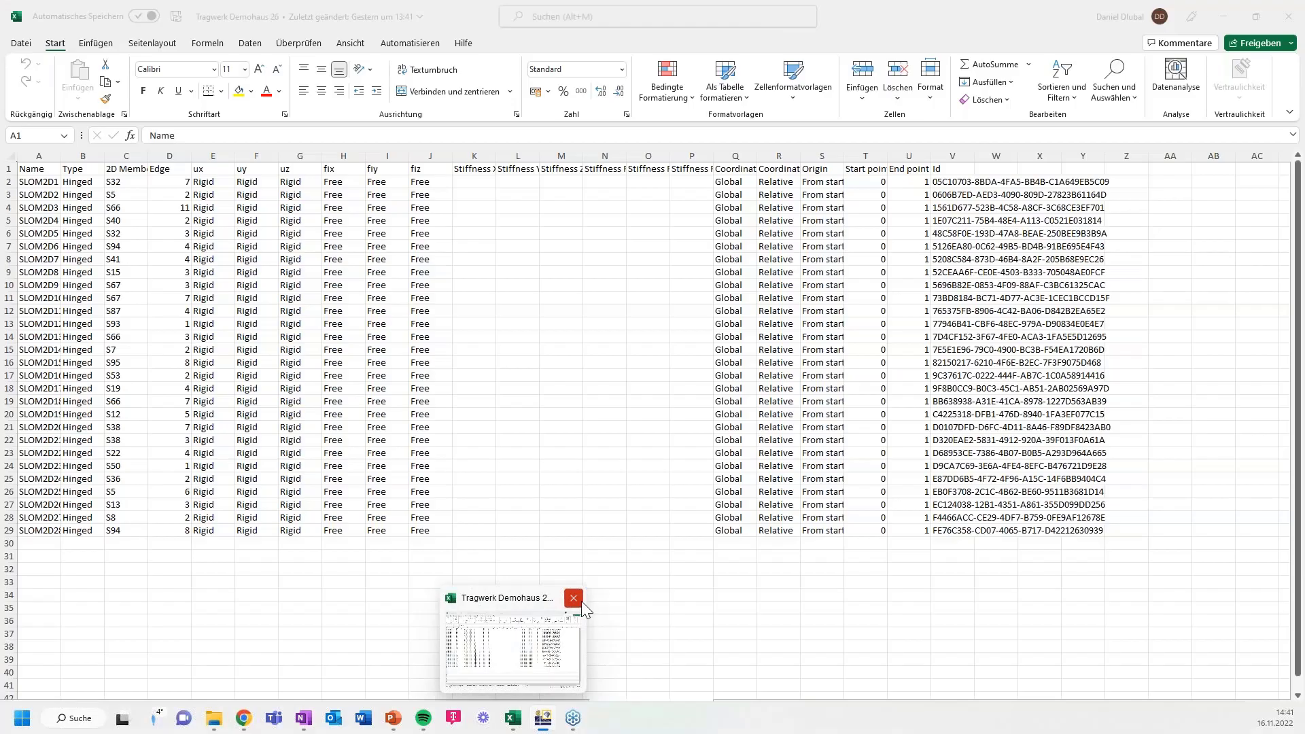
pyautogui.click(9, 24)
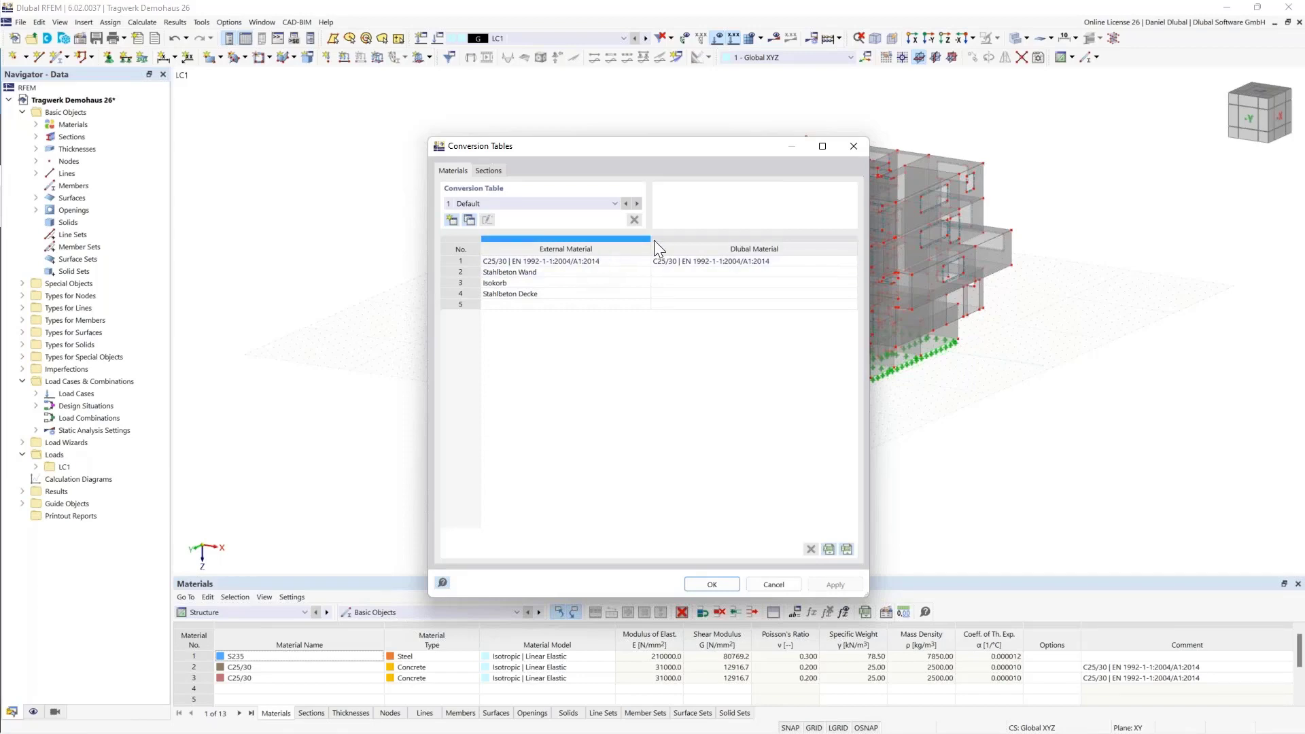
pyautogui.click(711, 585)
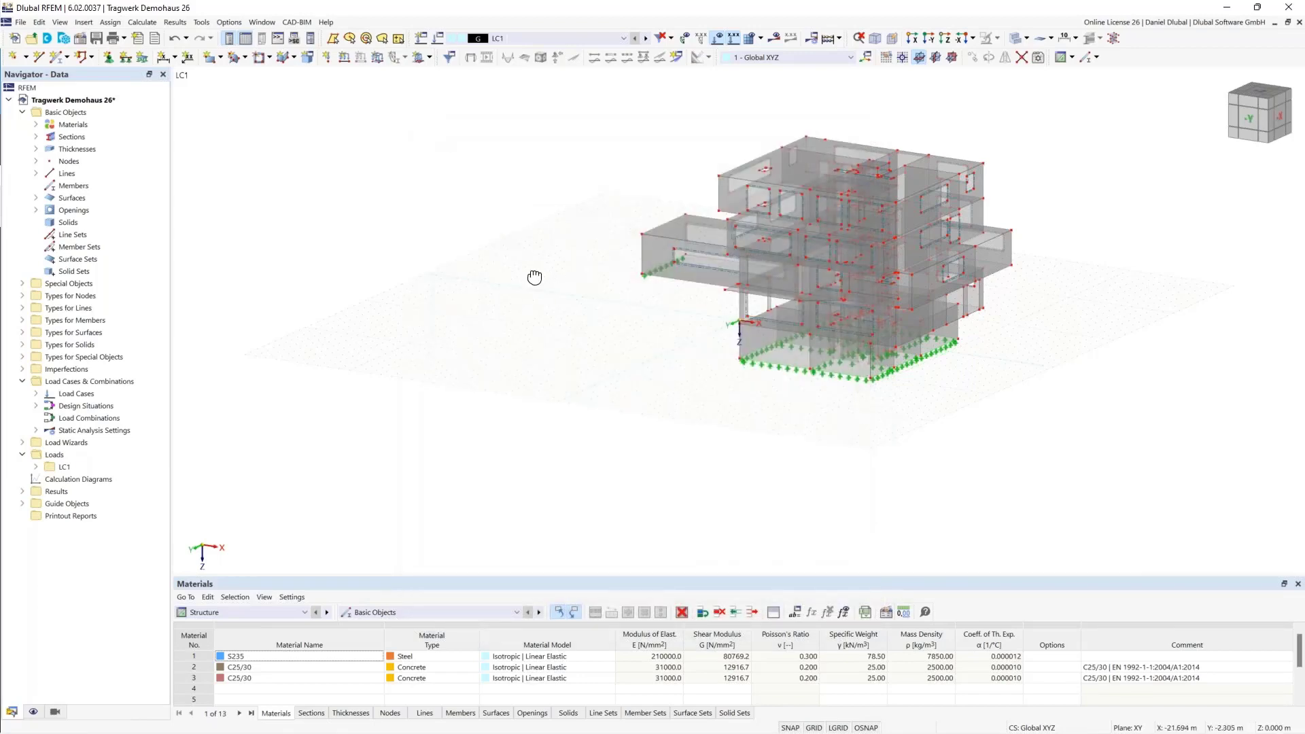
pyautogui.keyDown('ctrl'); pyautogui.moveTo(536, 279); pyautogui.dragTo(515, 303, button='middle'); pyautogui.keyUp('ctrl')
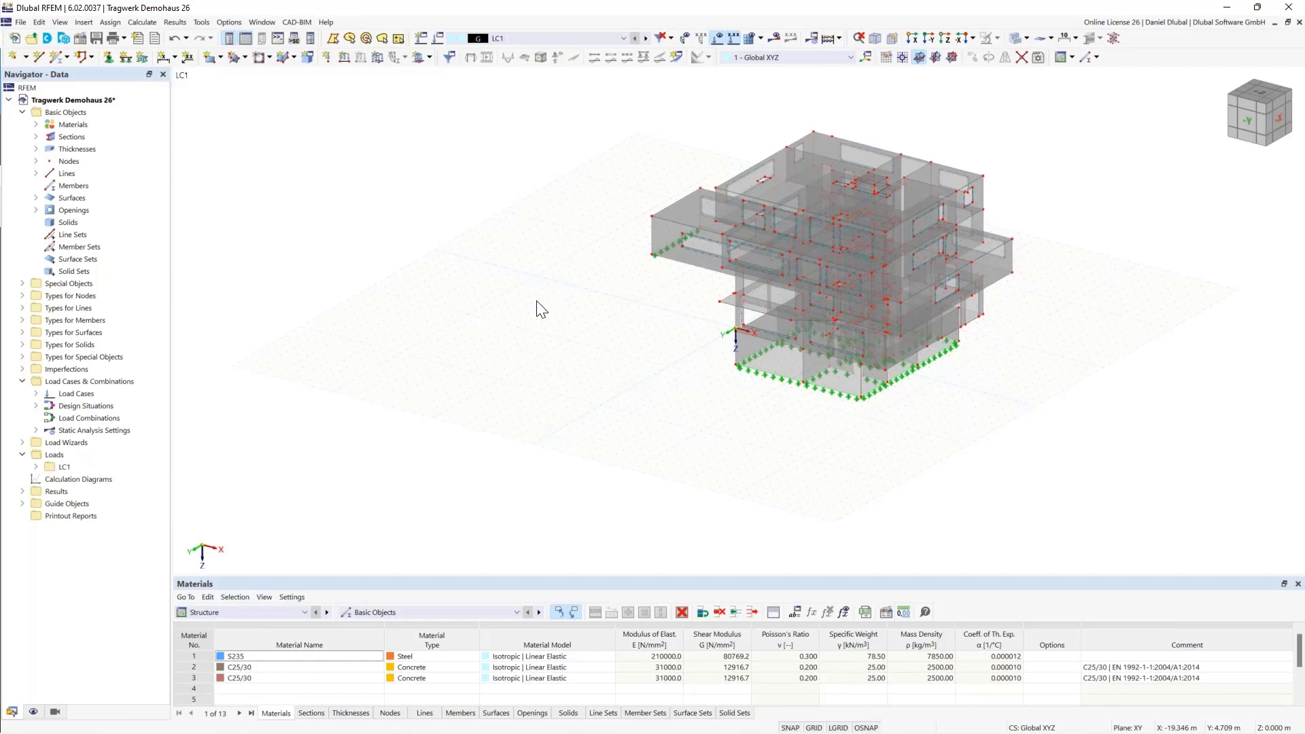
pyautogui.moveTo(541, 309); pyautogui.dragTo(503, 299, button='middle')
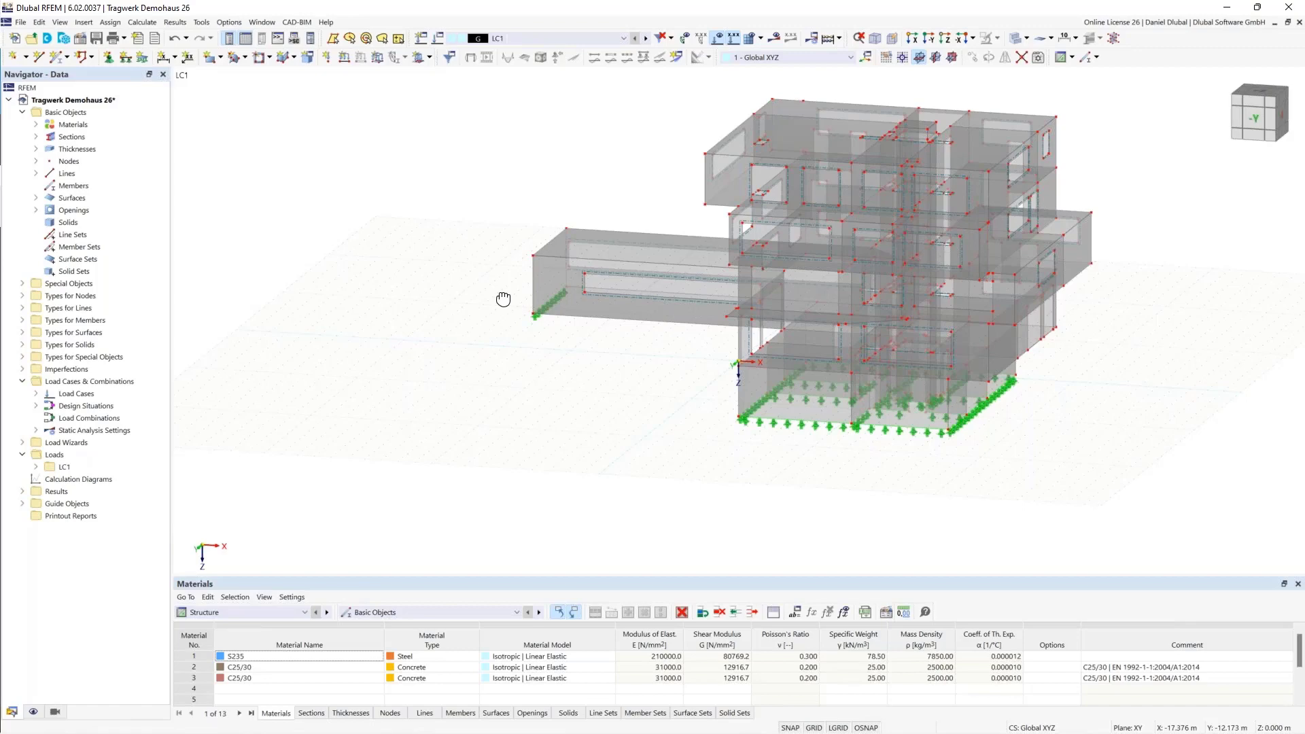
# Close the small notch in the slab edge beside the wall corner and open the edge's other end node for editing.
pyautogui.keyDown('ctrl'); pyautogui.moveTo(503, 299); pyautogui.dragTo(512, 337, button='middle'); pyautogui.keyUp('ctrl')
pyautogui.scroll(7, 696, 262)
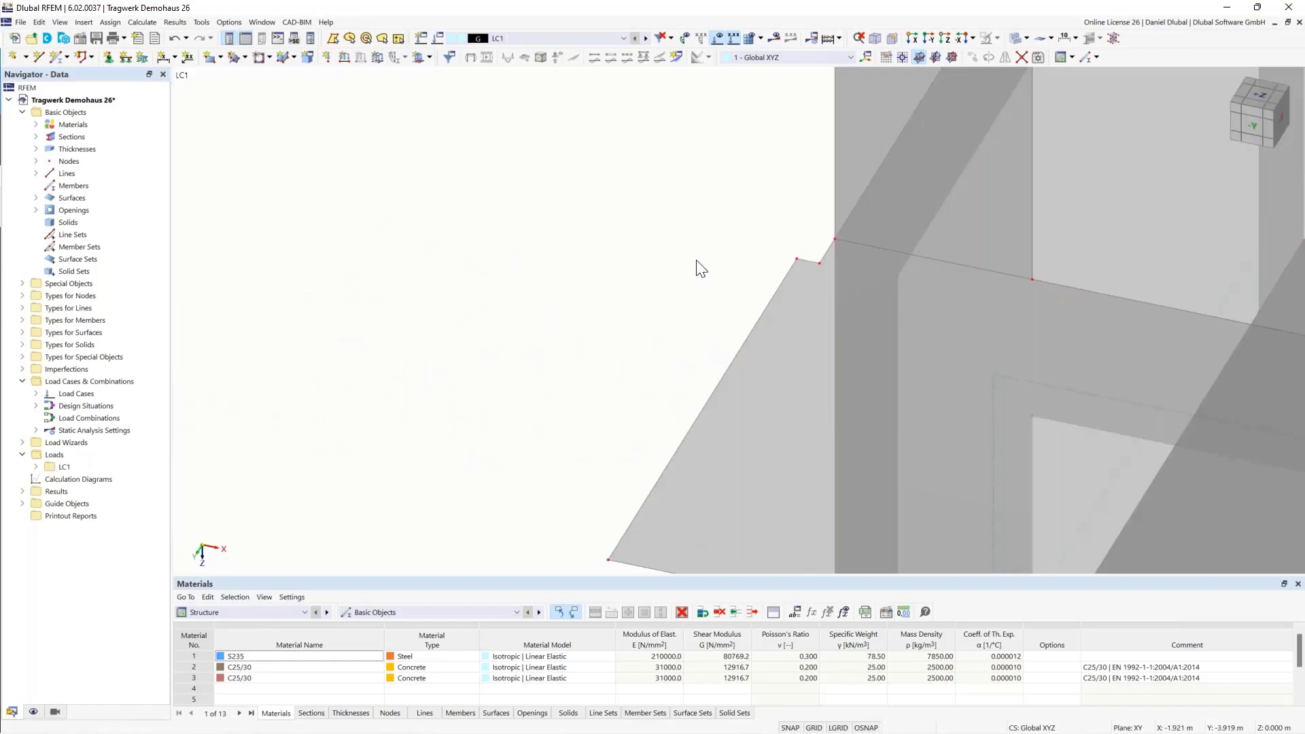
pyautogui.moveTo(701, 289); pyautogui.dragTo(628, 278, button='middle')
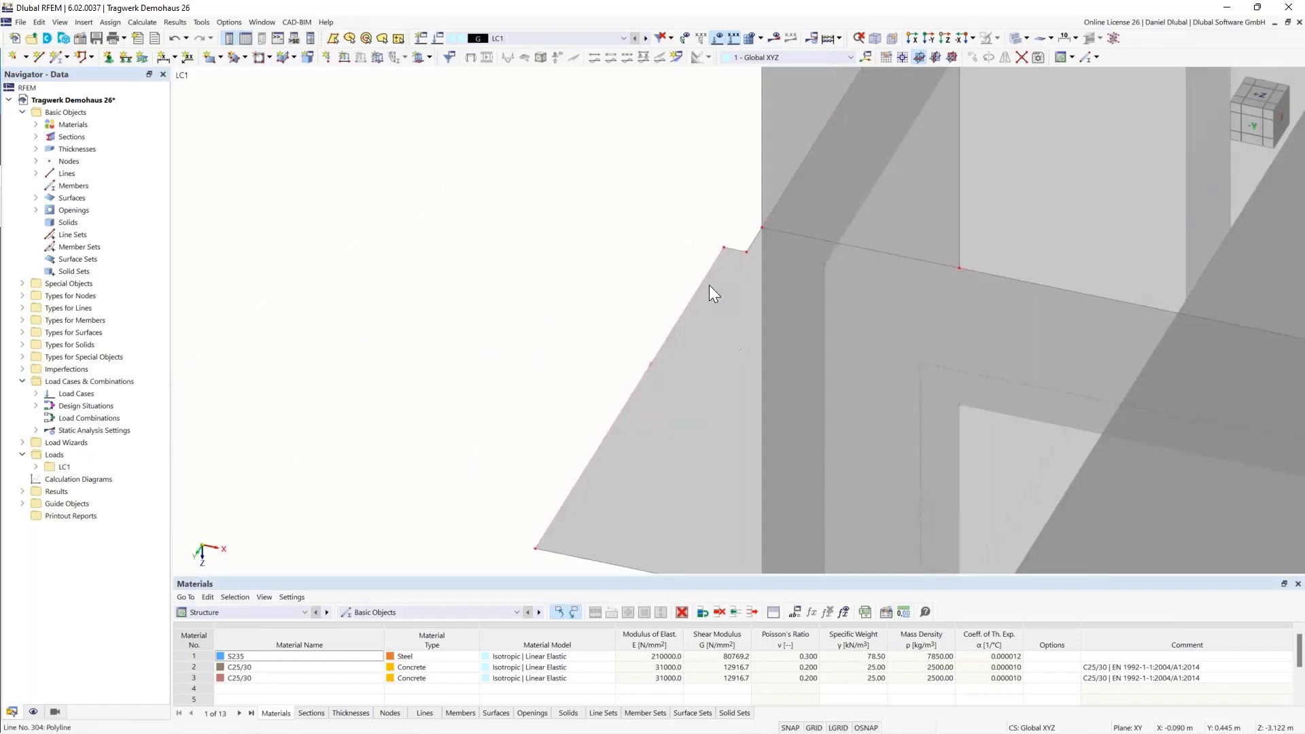
pyautogui.click(750, 255)
pyautogui.click(604, 346)
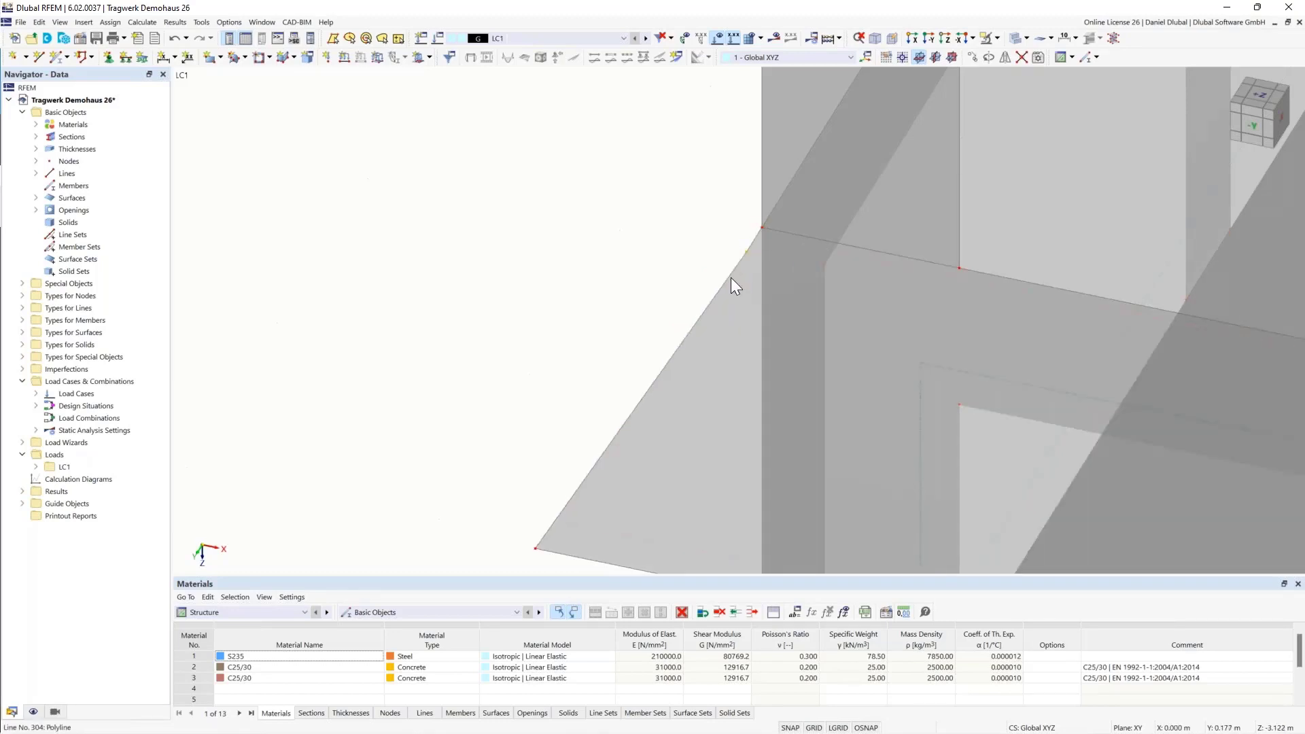
pyautogui.moveTo(543, 541); pyautogui.dragTo(542, 533, button='middle')
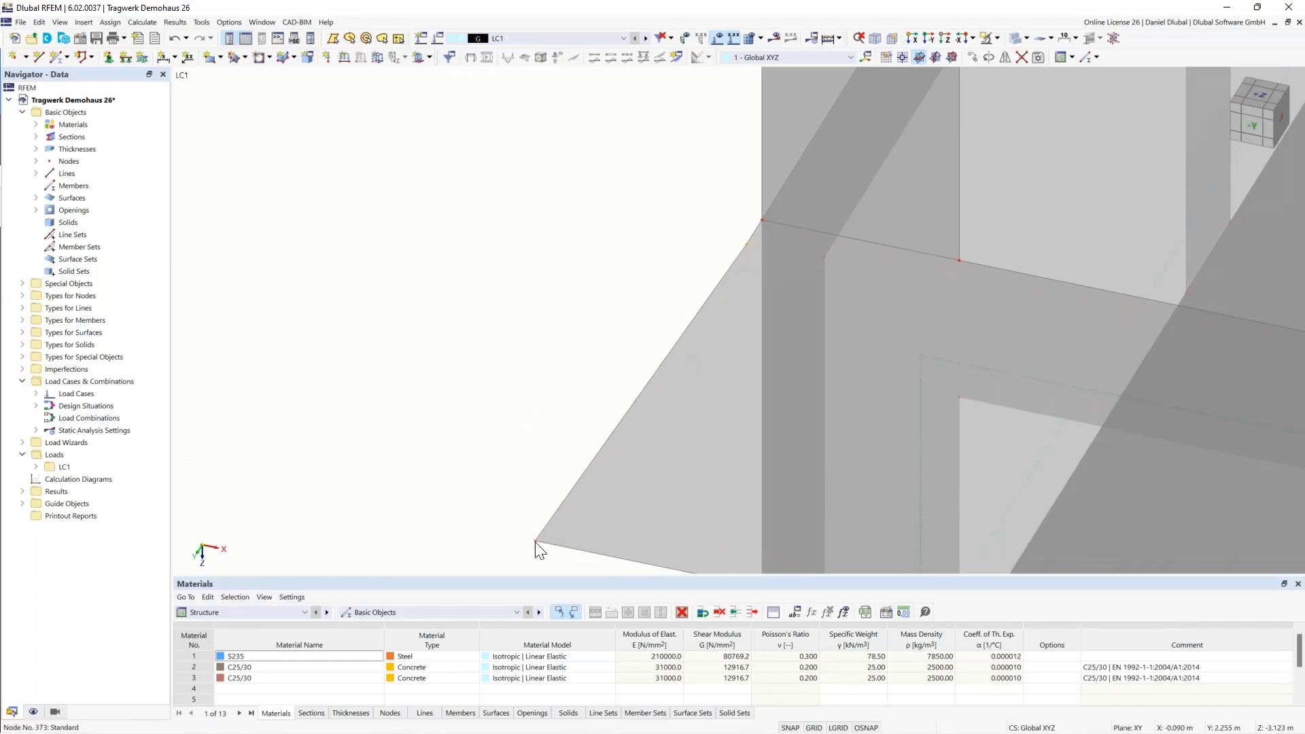
pyautogui.doubleClick(537, 541)
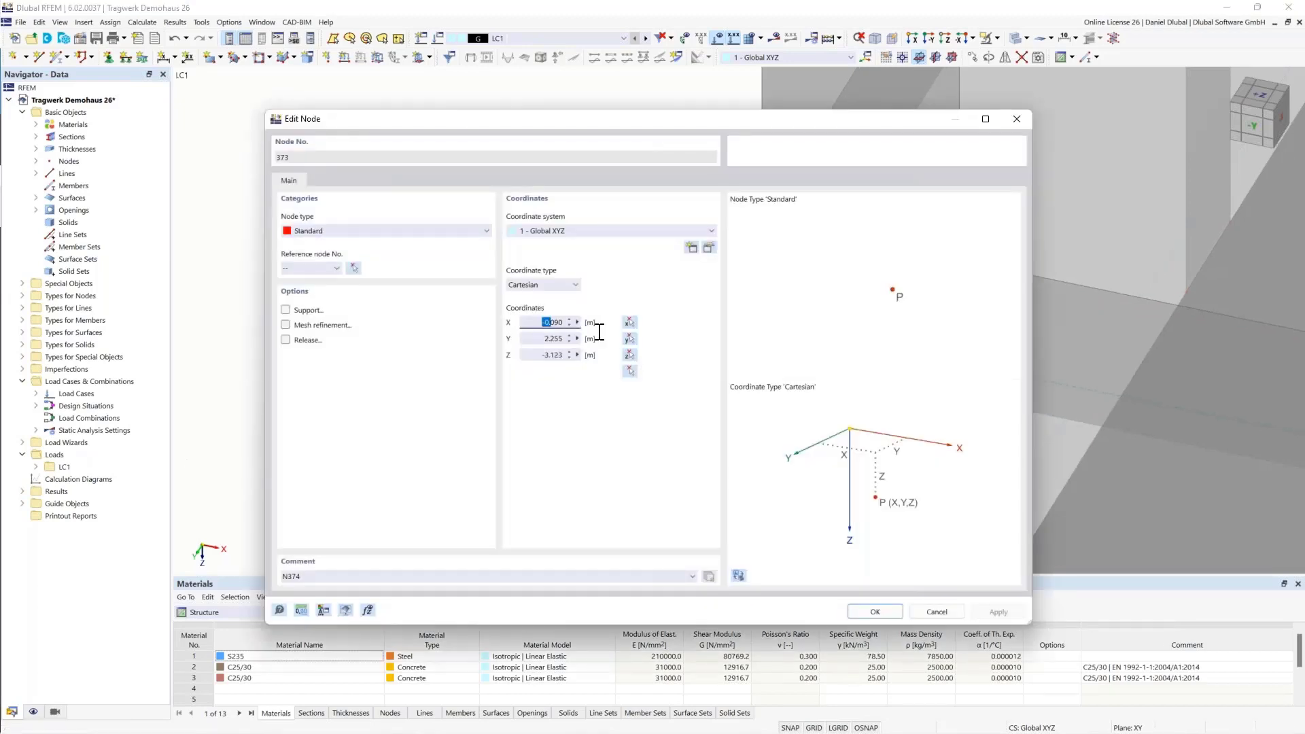
# Check the model for identical nodes with a tolerance of 0.0005 m and repeat the check with another tolerance.
pyautogui.write('0.0005')
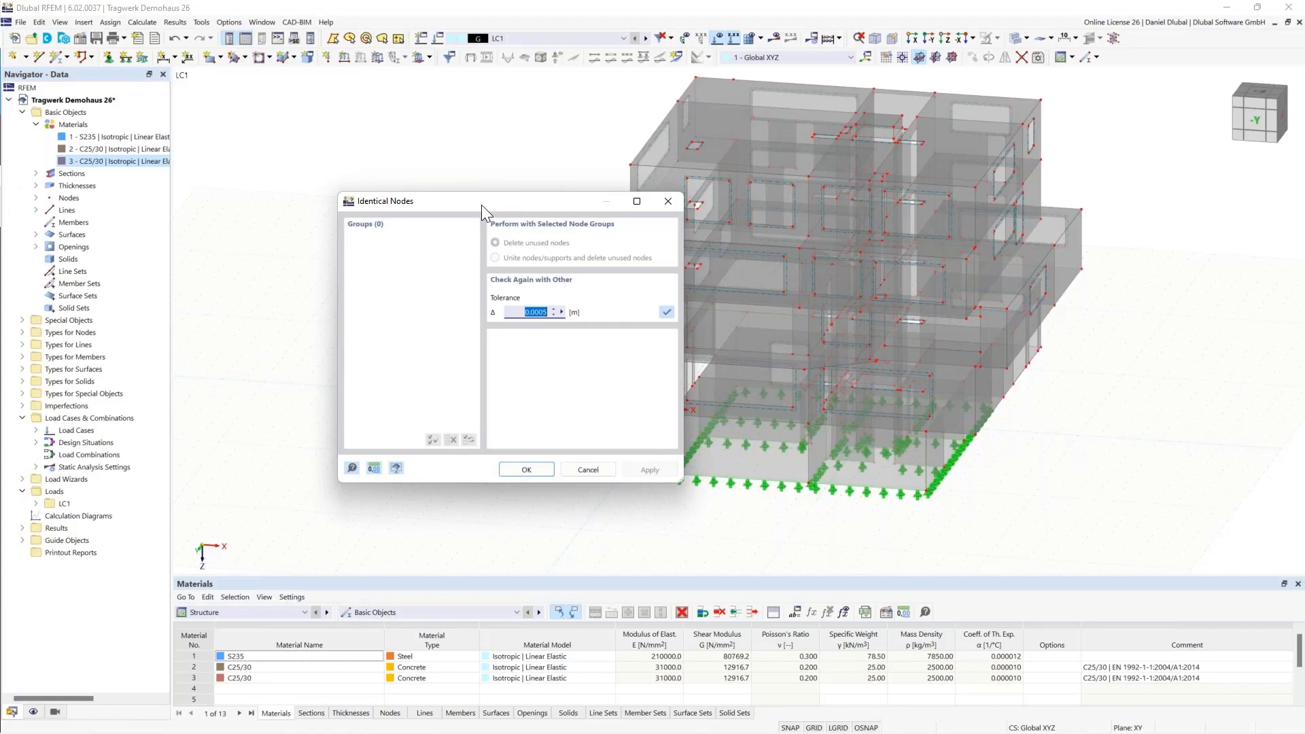
pyautogui.click(481, 205)
pyautogui.moveTo(491, 207); pyautogui.dragTo(448, 203)
pyautogui.click(623, 309)
pyautogui.moveTo(491, 308); pyautogui.dragTo(497, 308)
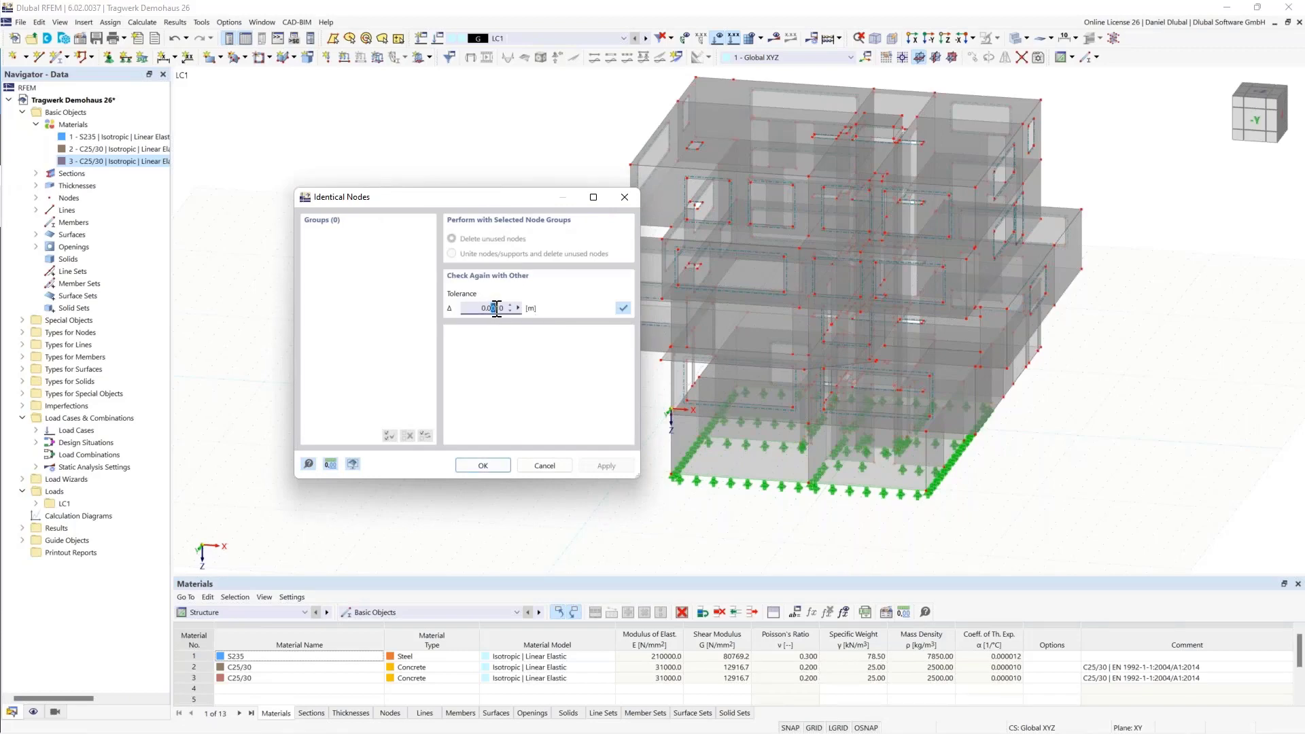
pyautogui.click(484, 465)
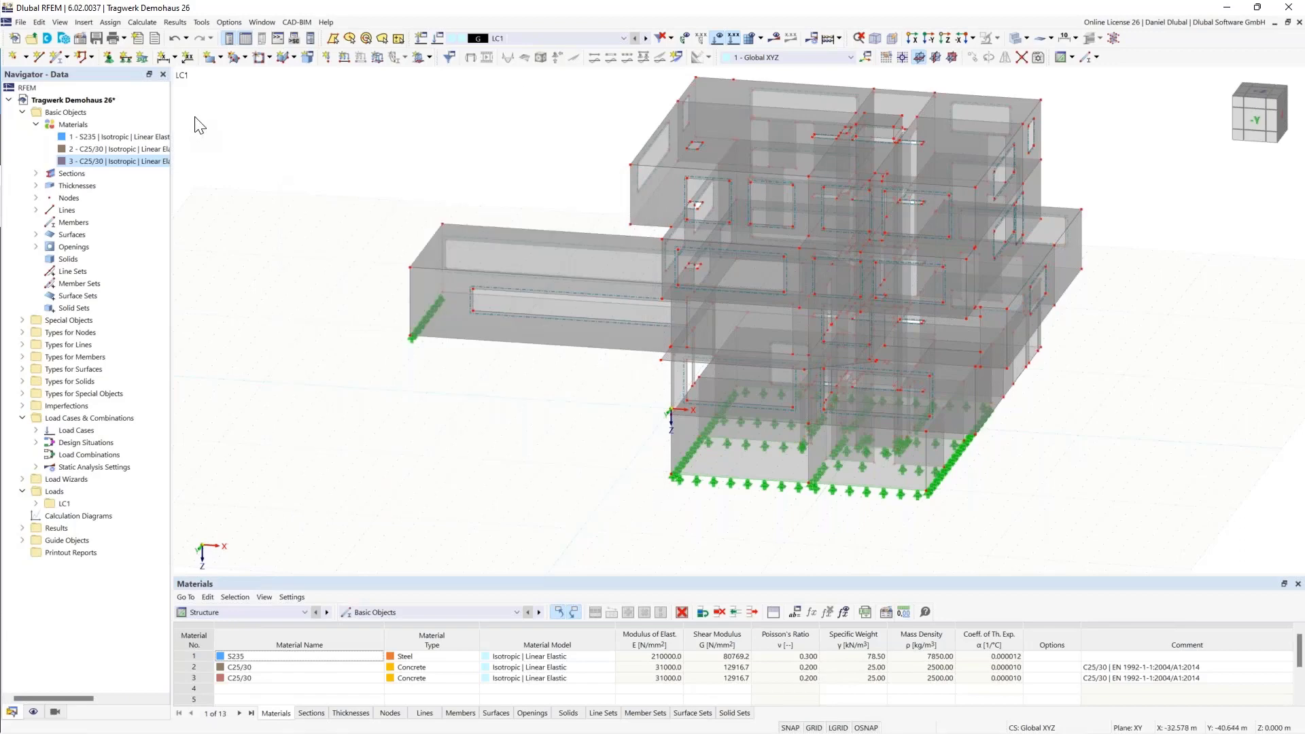
# Run the model check for overlapping lines.
pyautogui.click(202, 22)
pyautogui.moveTo(263, 178)
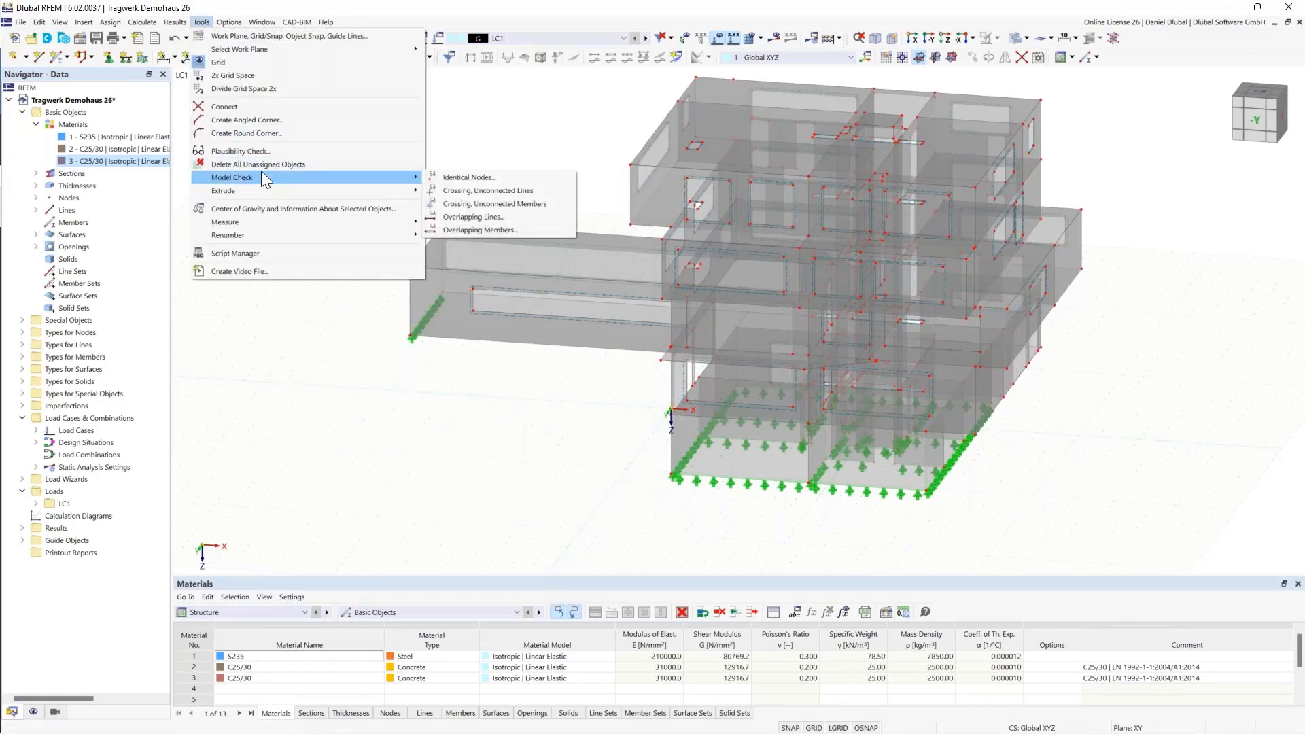
pyautogui.click(522, 218)
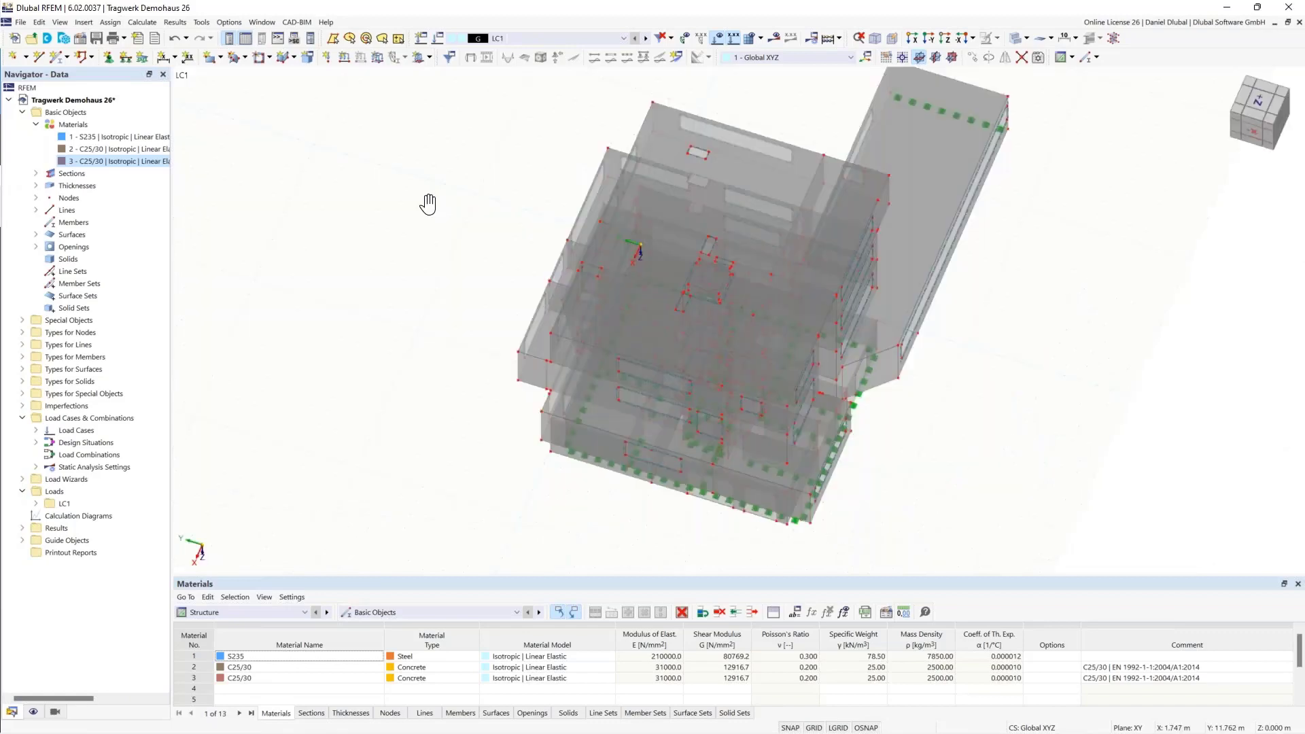
# Isolate the vertical shaft walls in visibility mode and examine the wall panels around the door openings.
pyautogui.keyDown('ctrl'); pyautogui.moveTo(428, 204); pyautogui.dragTo(557, 136, button='middle'); pyautogui.keyUp('ctrl')
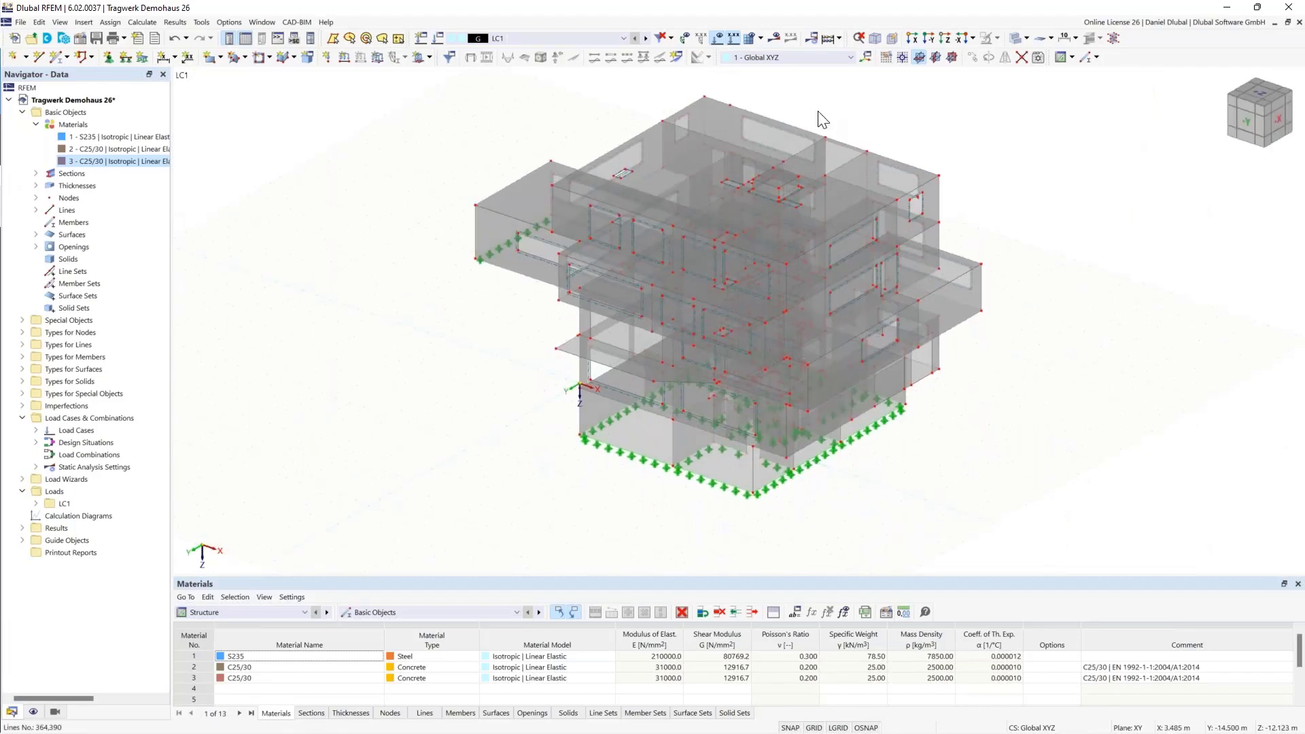
pyautogui.click(946, 38)
pyautogui.scroll(3, 990, 353)
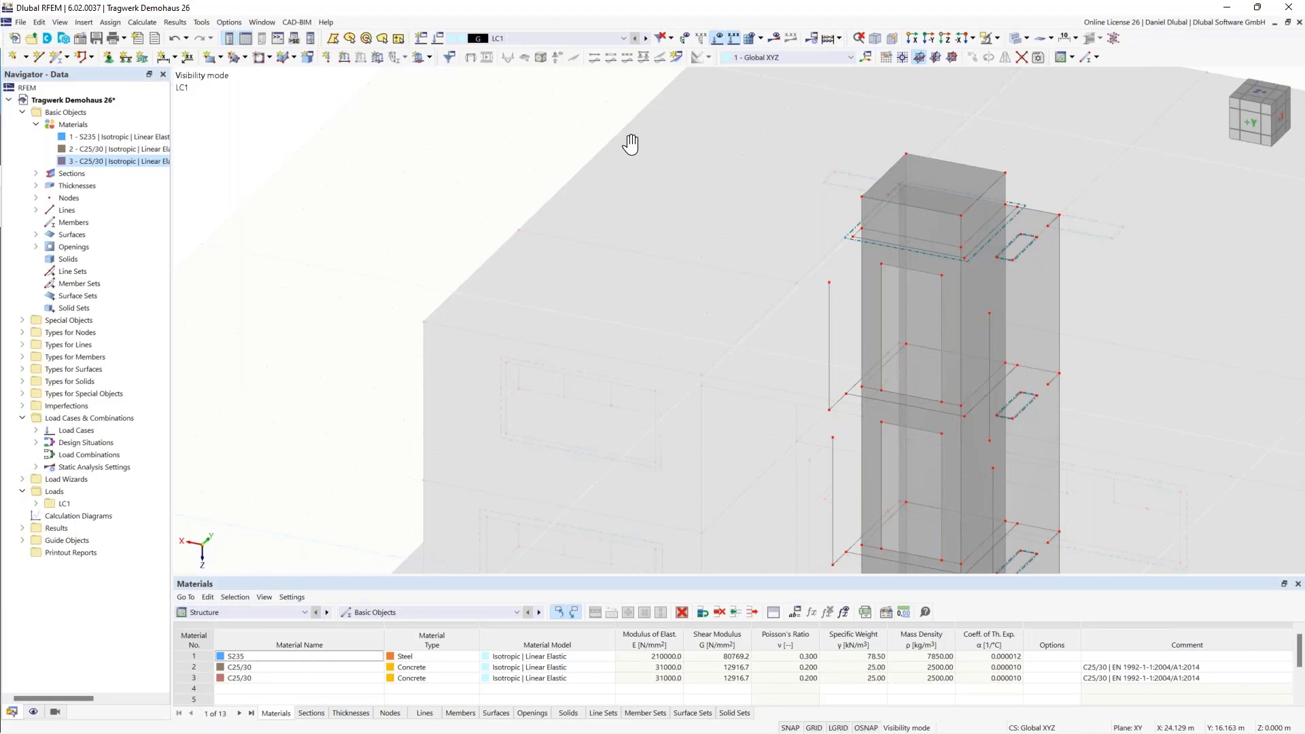
pyautogui.scroll(5, 765, 507)
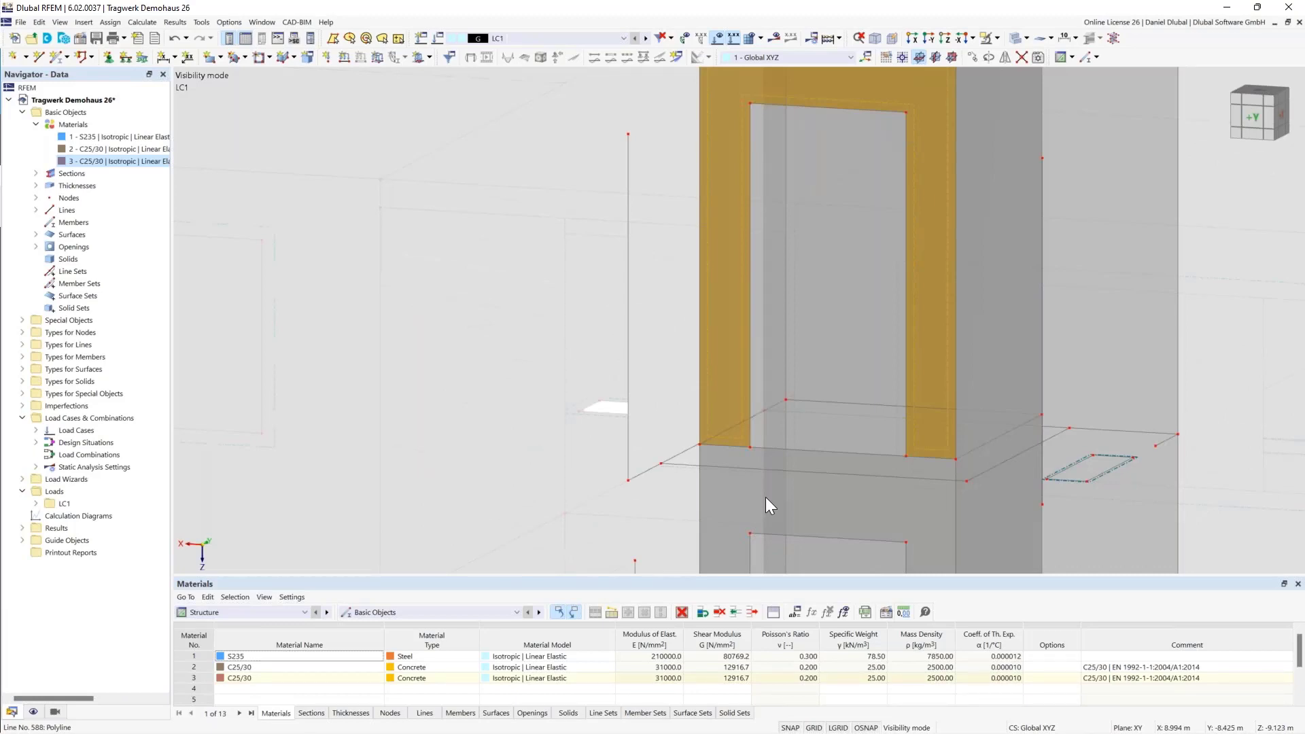
pyautogui.scroll(1, 785, 496)
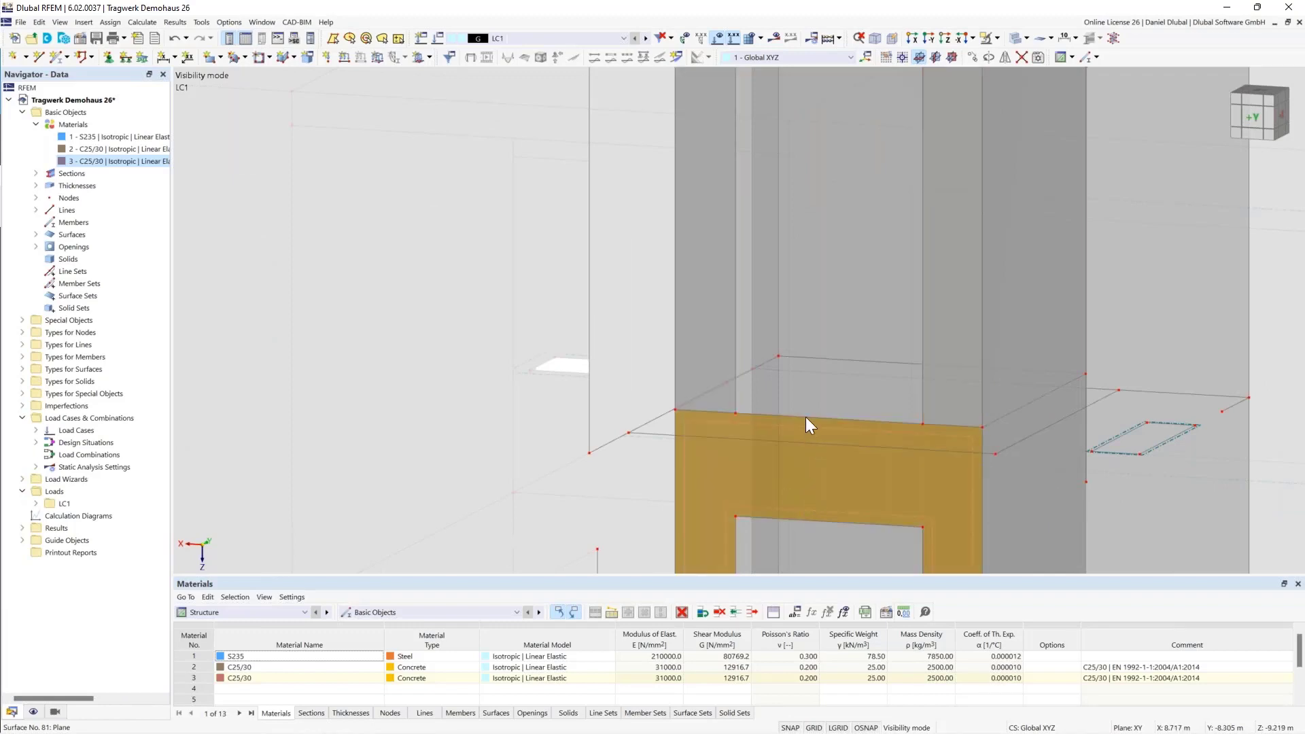
# Inspect overlapping lines 7 and 409 above the shaft's door opening in the line selection list, and close it without applying.
pyautogui.click(843, 422)
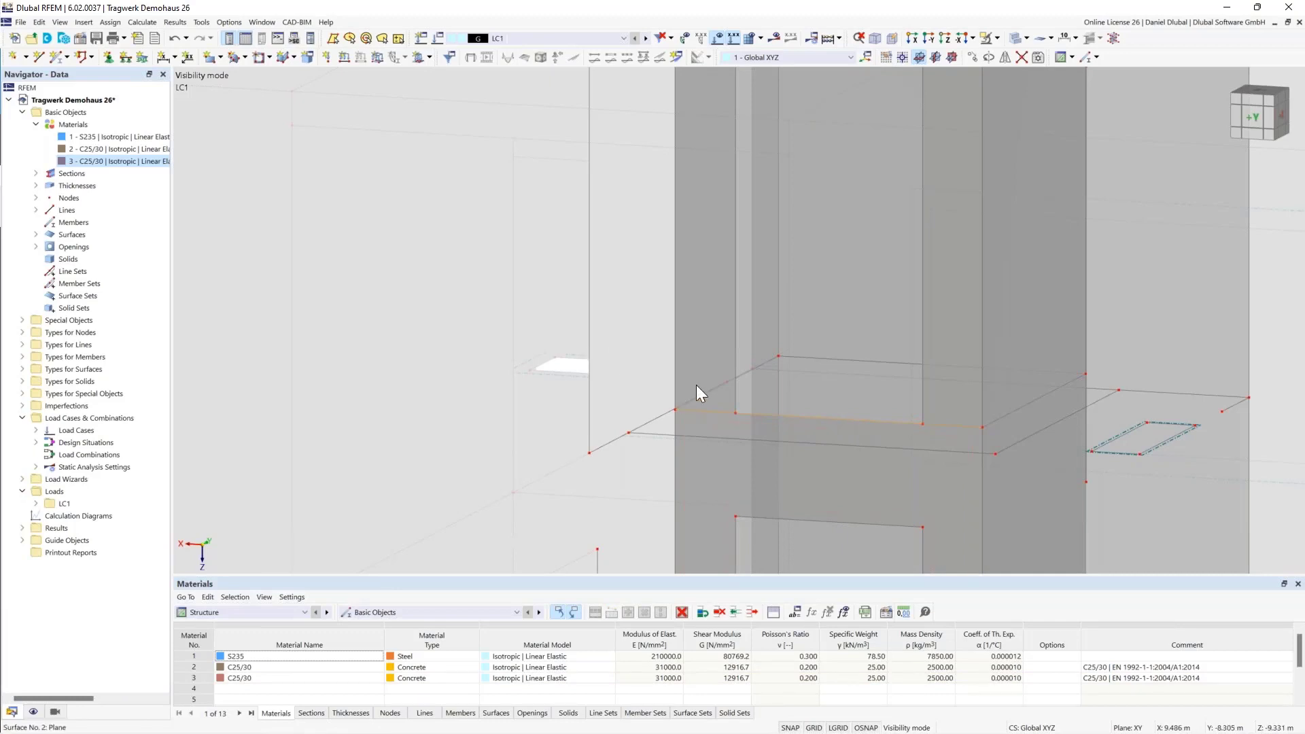
pyautogui.moveTo(679, 419); pyautogui.dragTo(682, 430, button='middle')
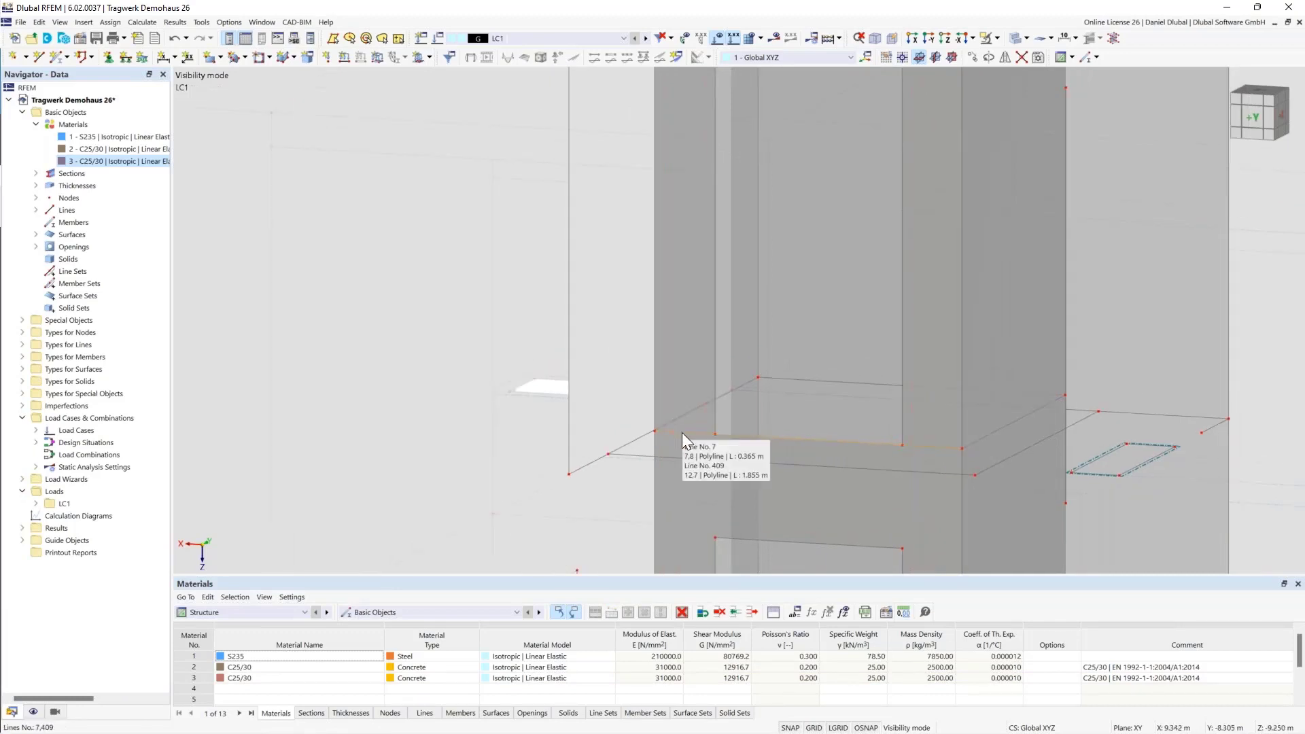
pyautogui.click(682, 434)
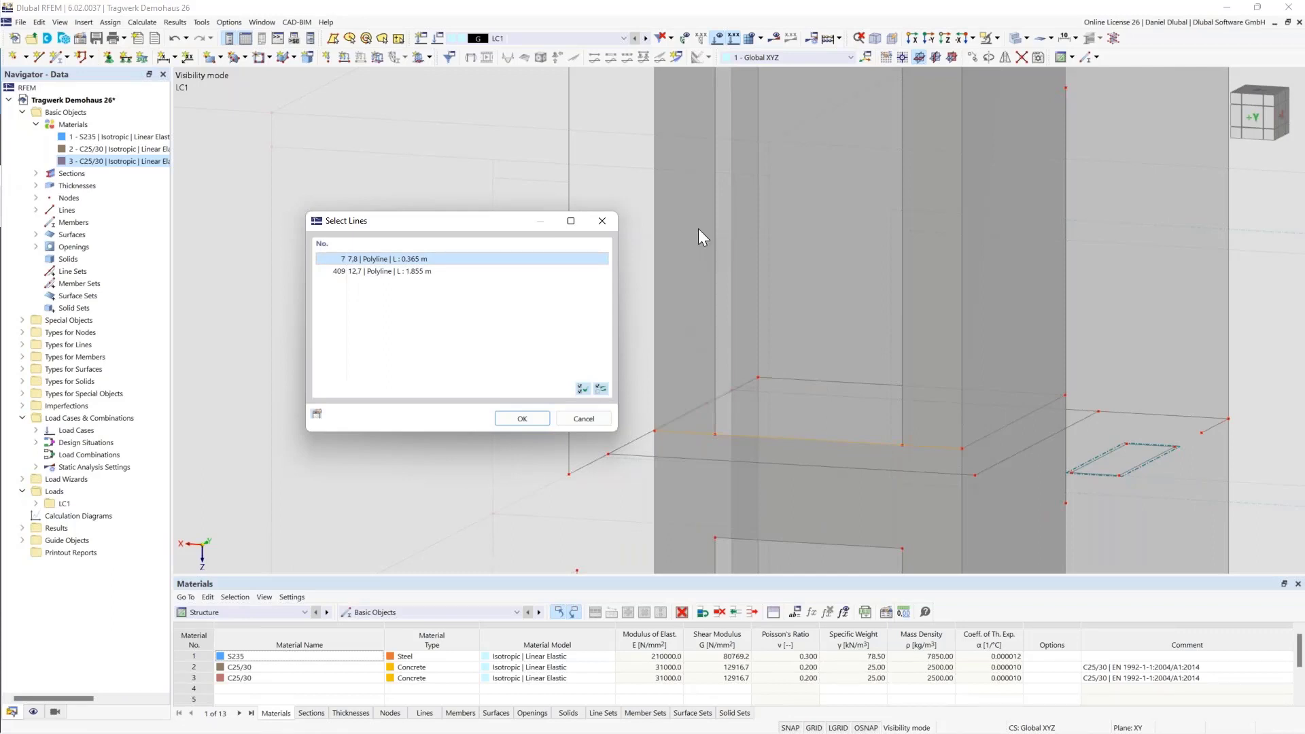
pyautogui.click(408, 272)
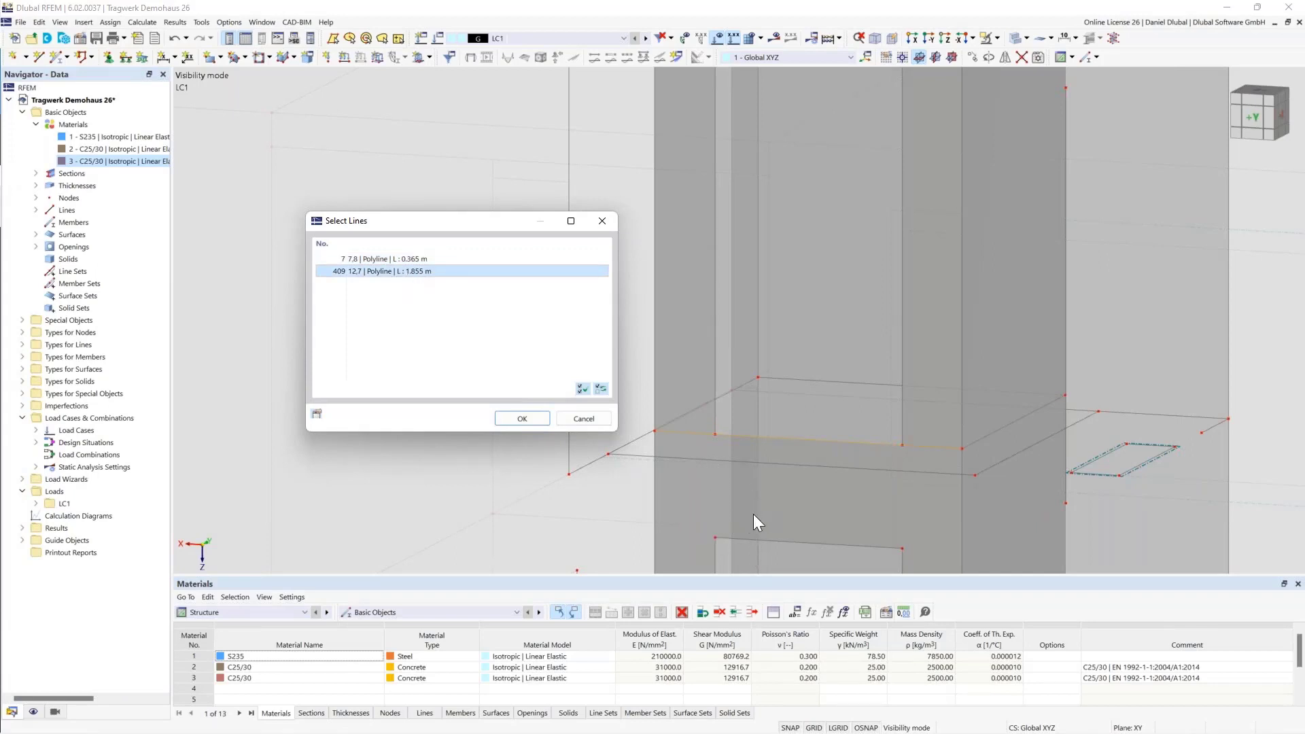
pyautogui.click(602, 222)
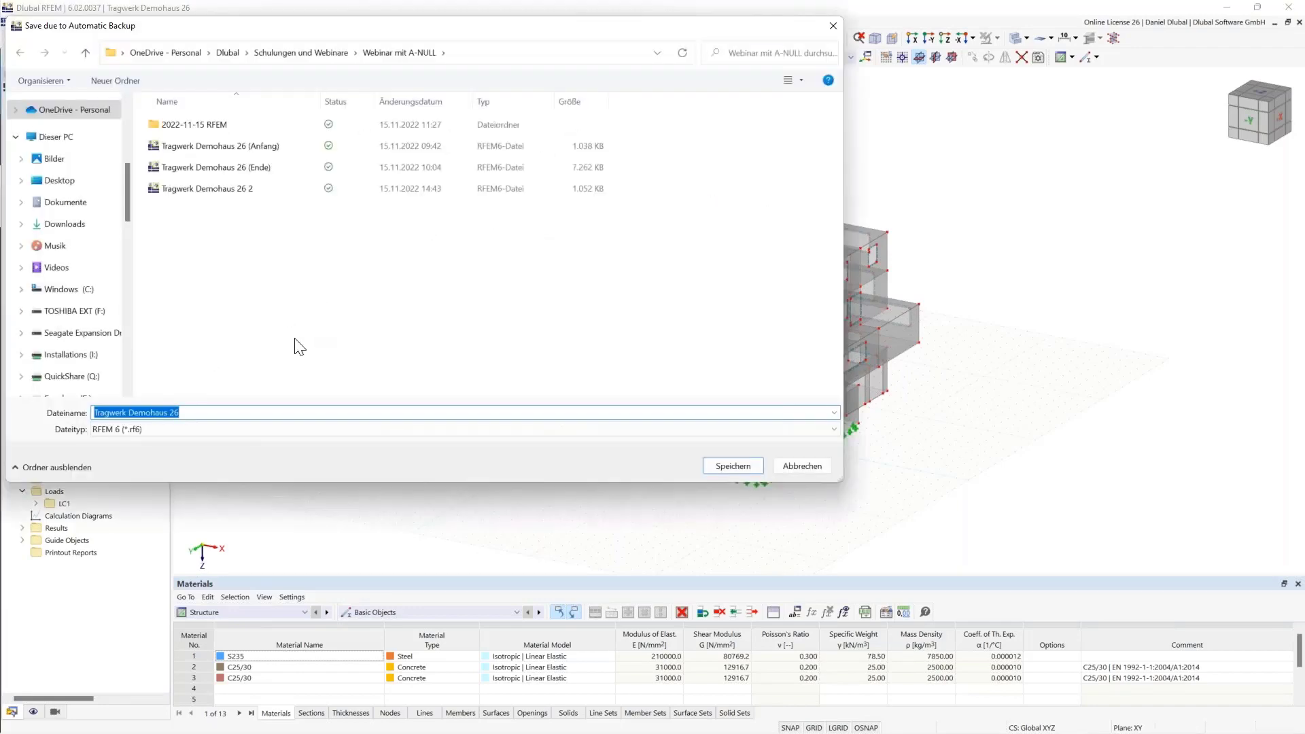
# Save the model as Tragwerk Demohaus 26 3 in RFEM 6 format and generate its FE mesh.
pyautogui.write('3')
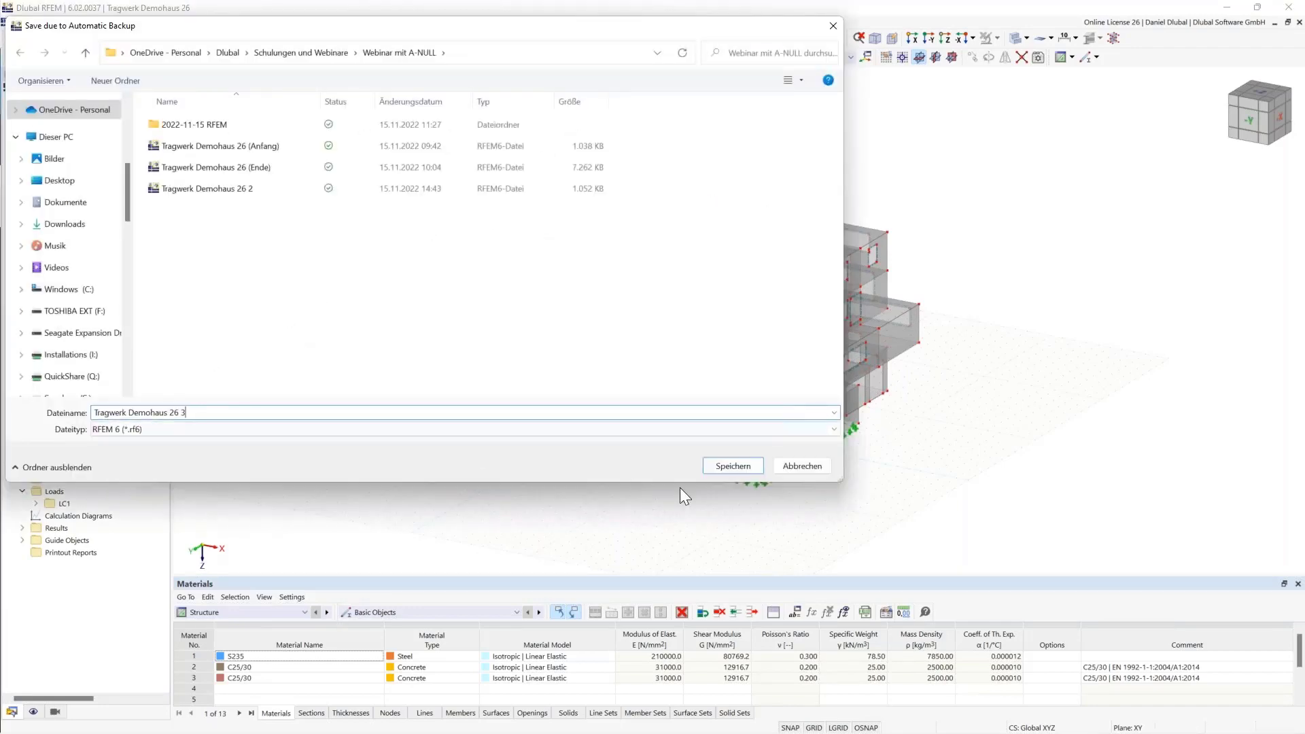
pyautogui.click(732, 465)
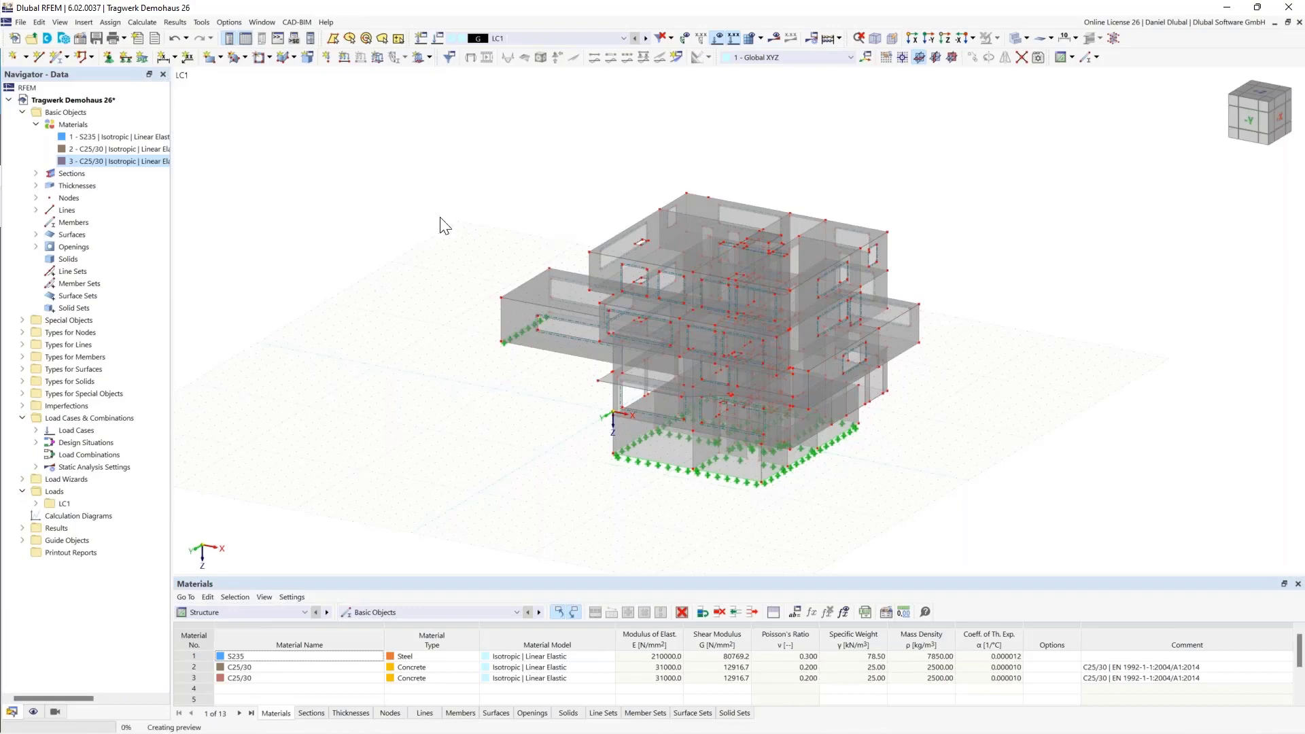
pyautogui.click(752, 39)
pyautogui.click(691, 429)
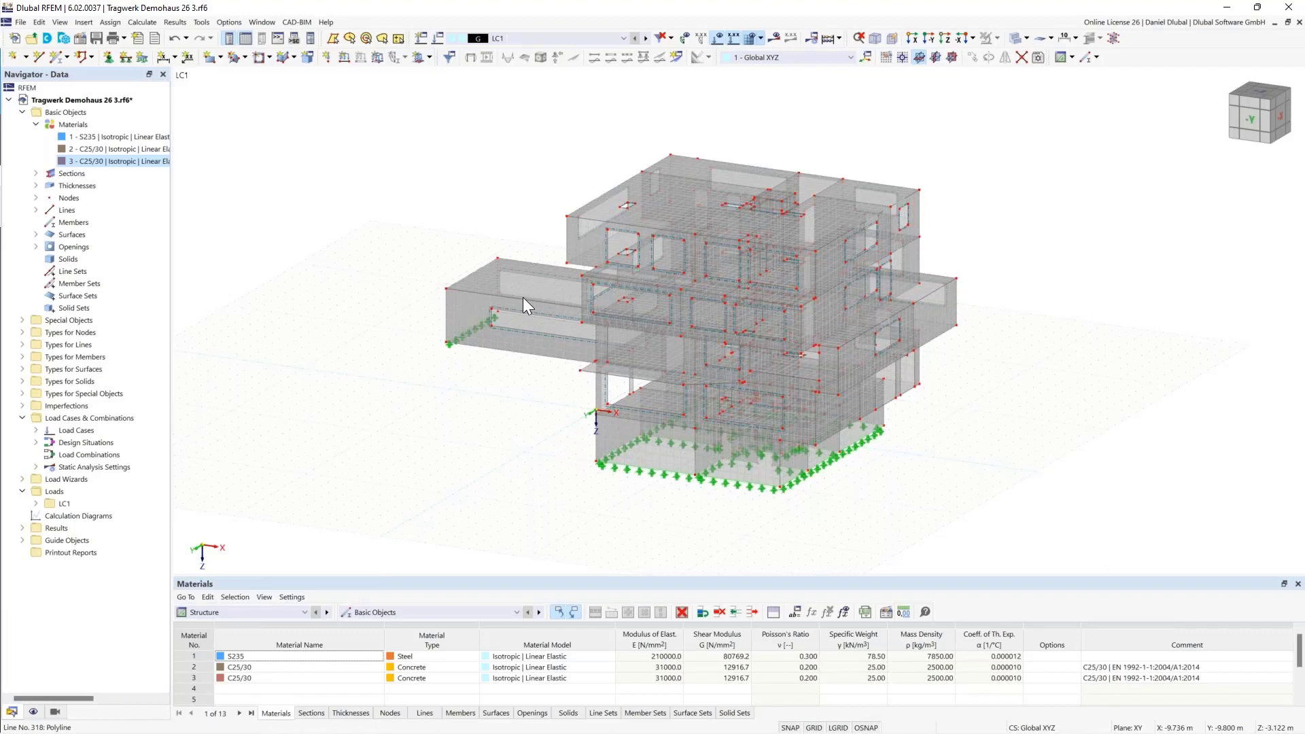
# Display the mesh quality without the "OK" criterion and examine the warning elements beside the window opening of the projecting wing.
pyautogui.click(34, 712)
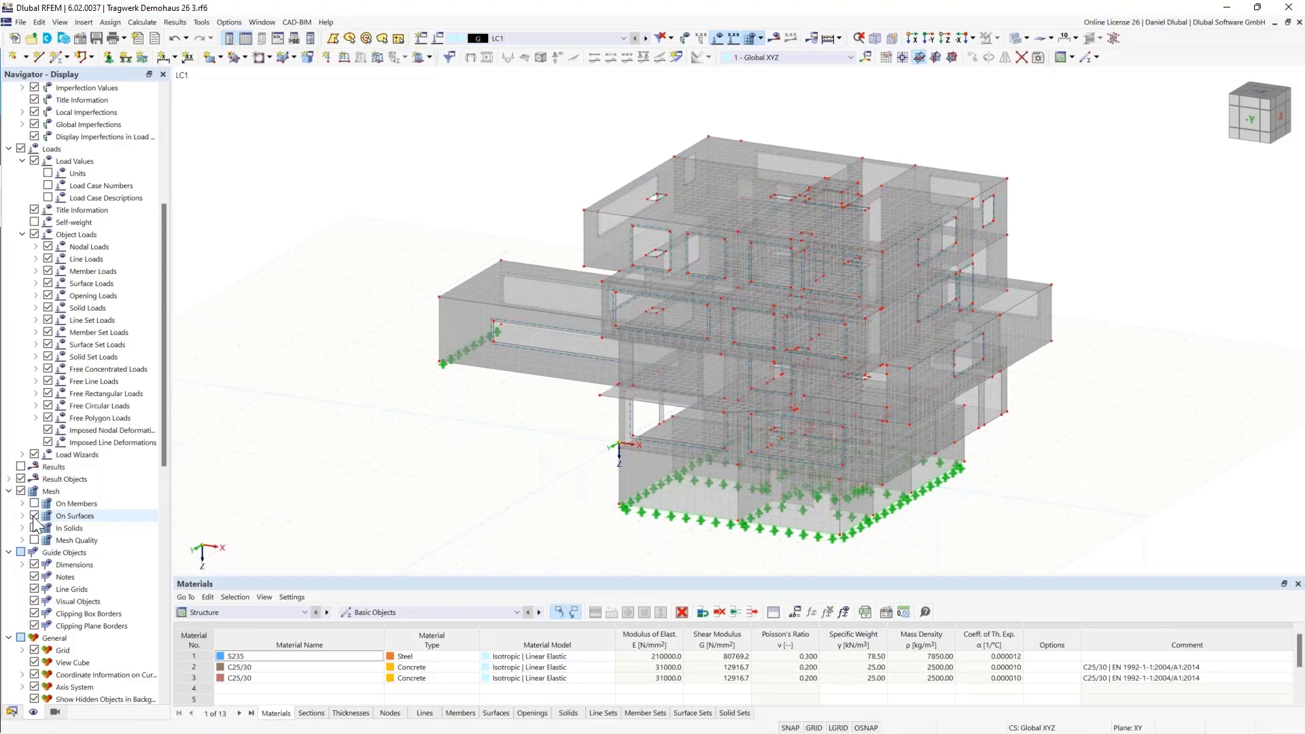
pyautogui.click(34, 541)
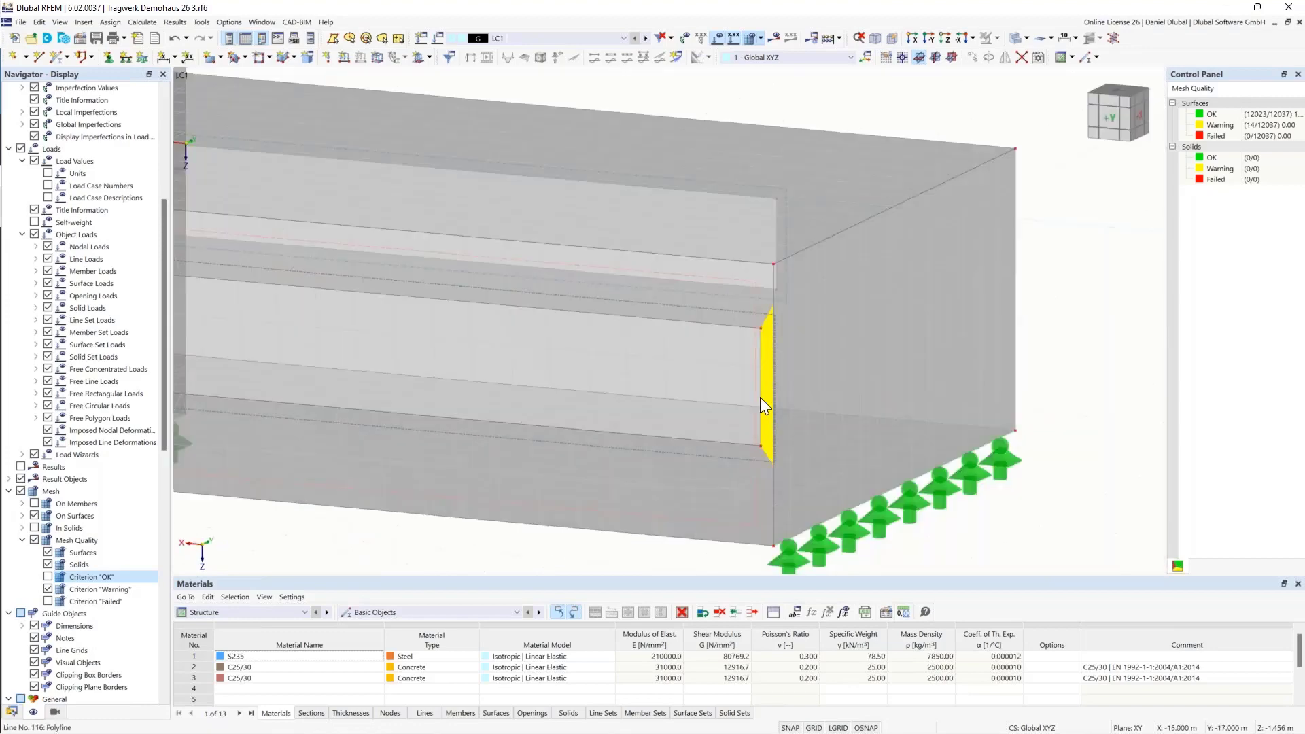
pyautogui.scroll(2, 764, 377)
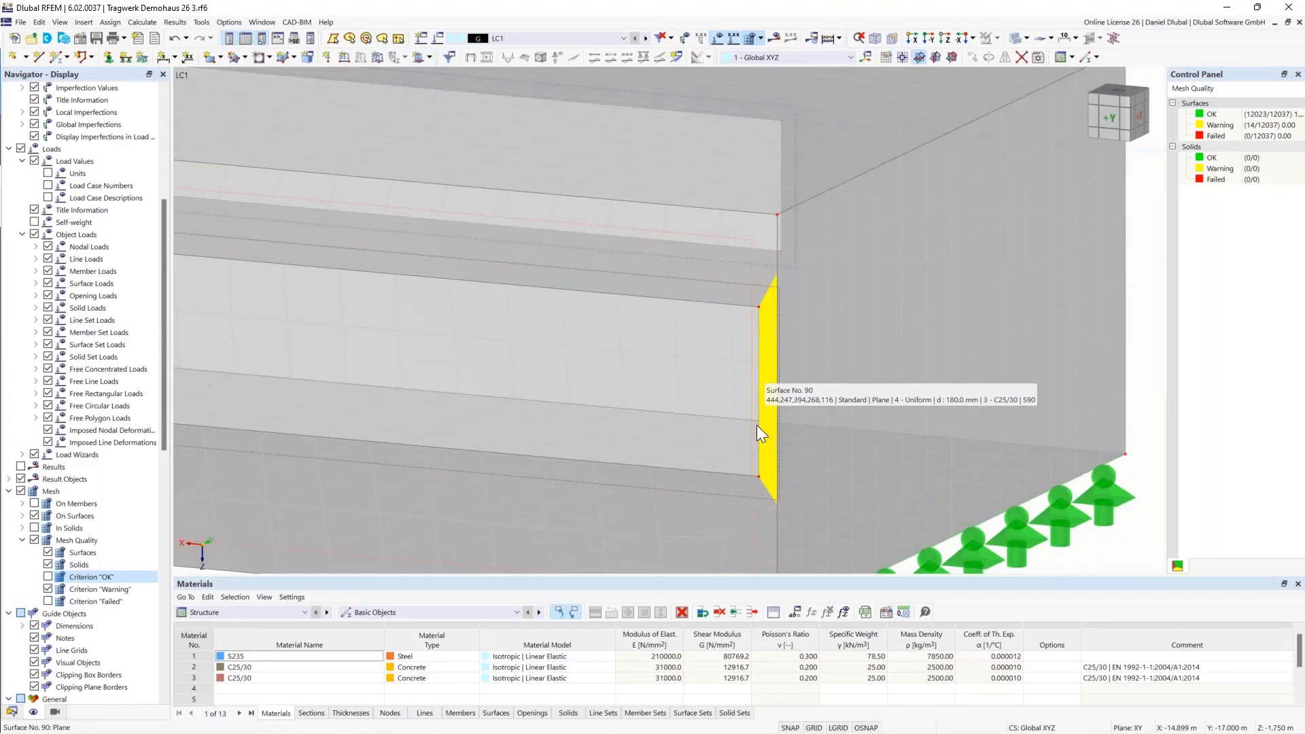
pyautogui.scroll(-3, 711, 434)
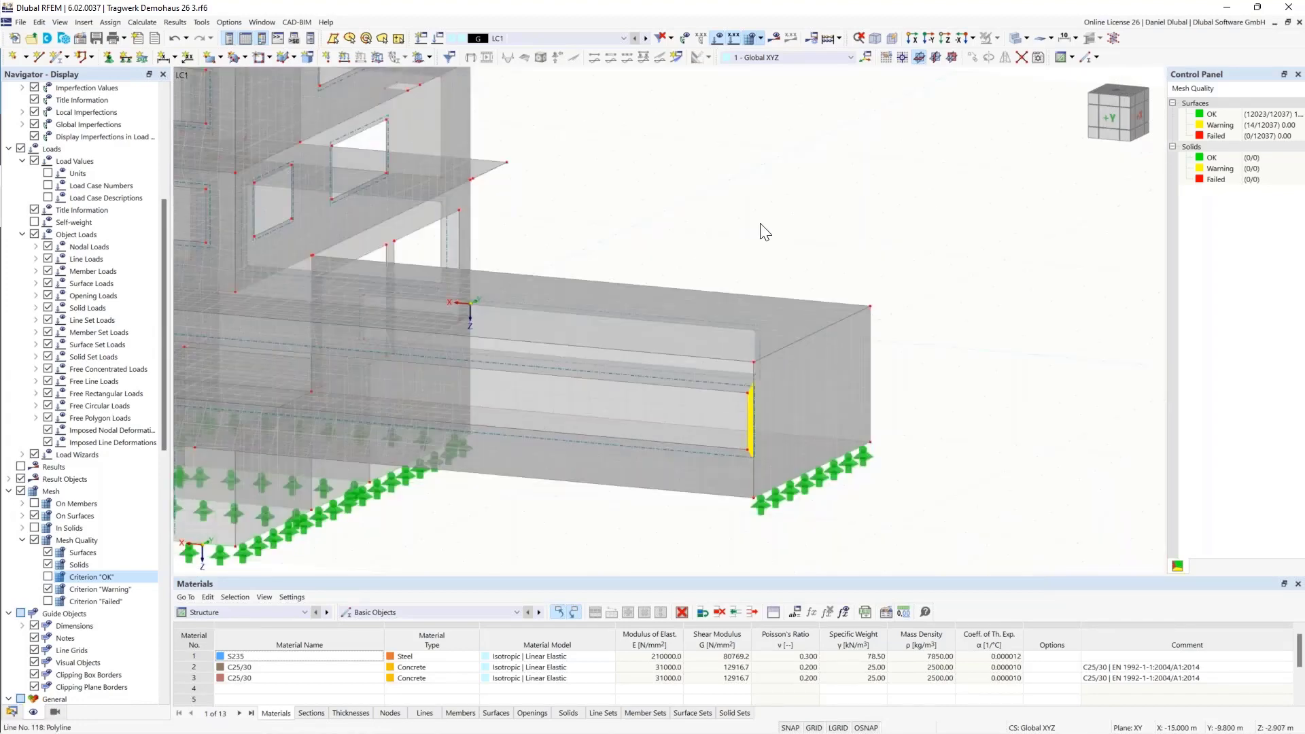
pyautogui.scroll(-2, 765, 232)
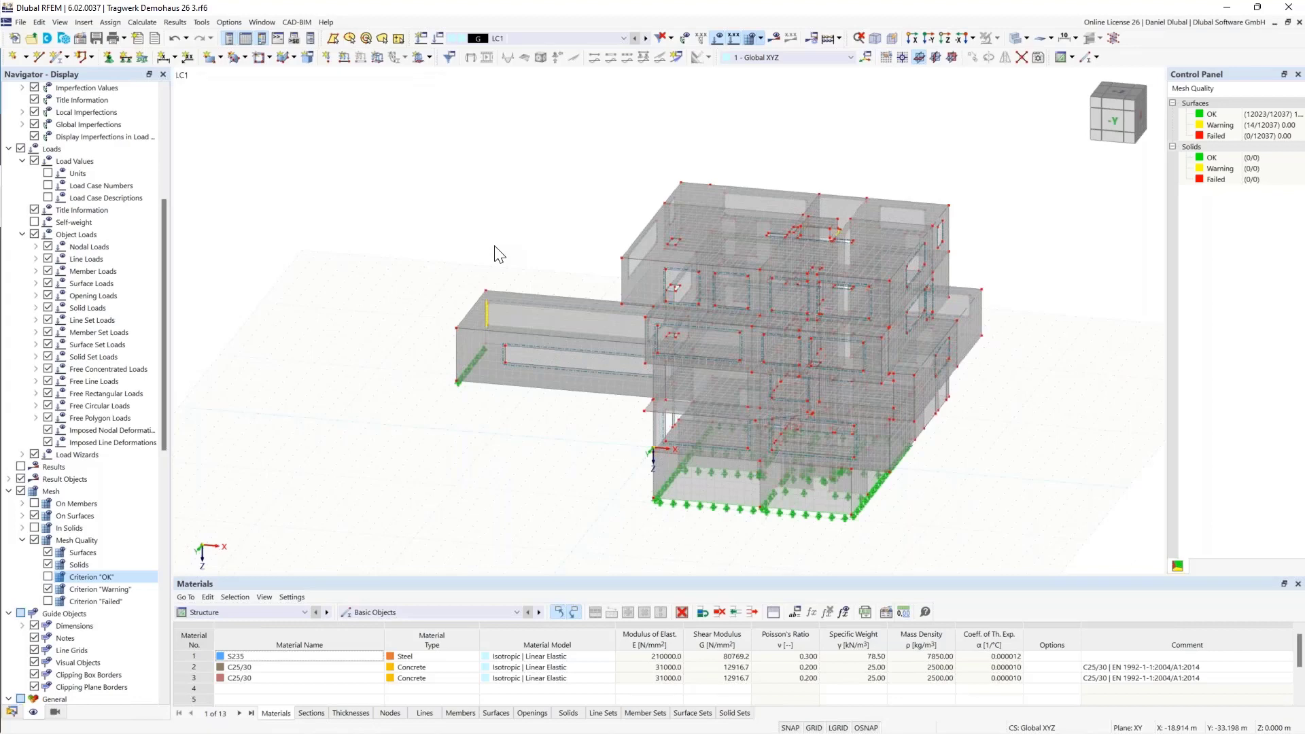
# Calculate load case LC1 and inspect the global deformations |u| of the entire building with visibility mode cancelled.
pyautogui.click(696, 438)
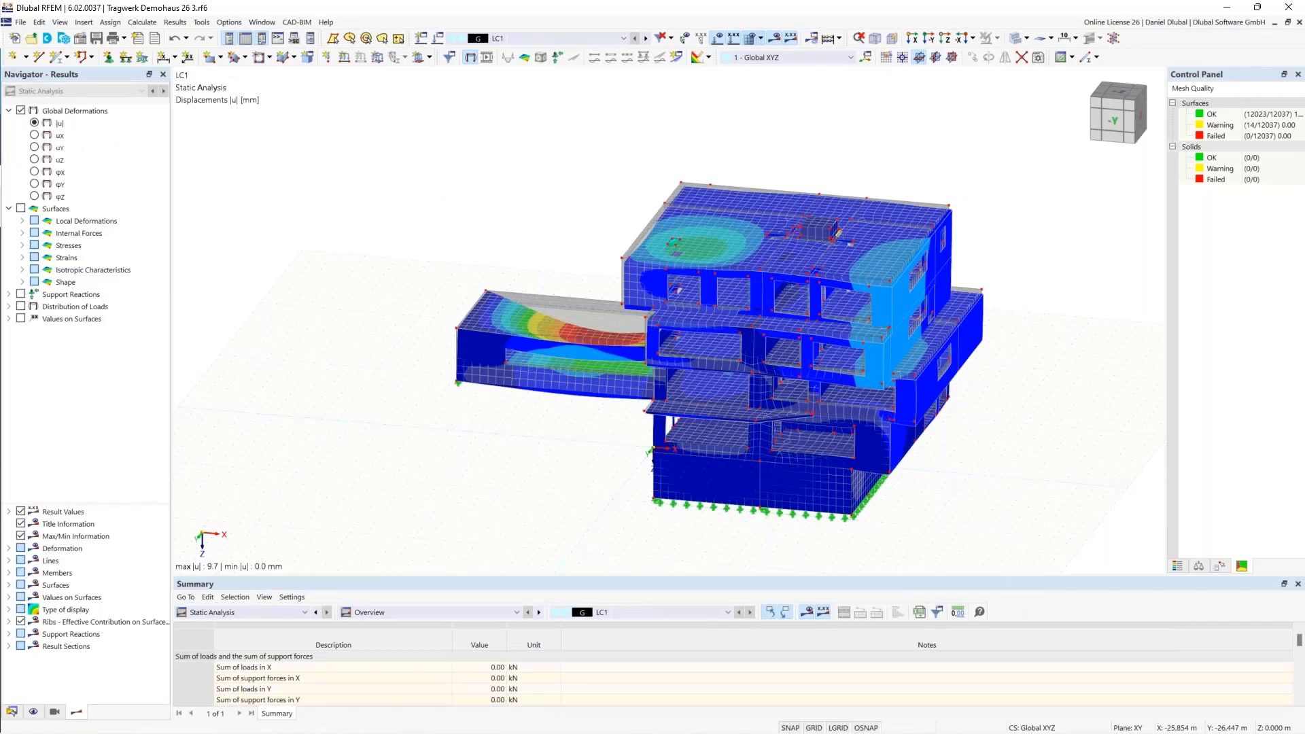
pyautogui.keyDown('ctrl'); pyautogui.moveTo(549, 266); pyautogui.dragTo(560, 264, button='middle'); pyautogui.keyUp('ctrl')
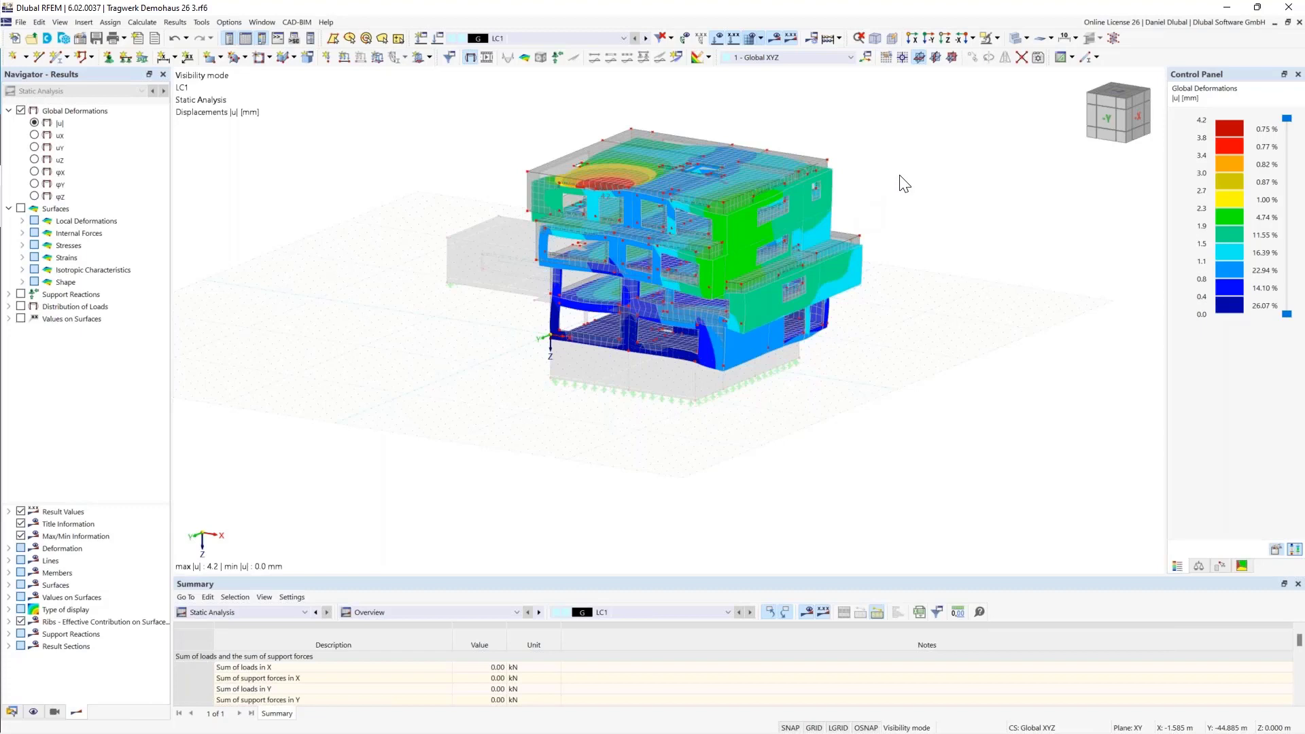
pyautogui.click(998, 38)
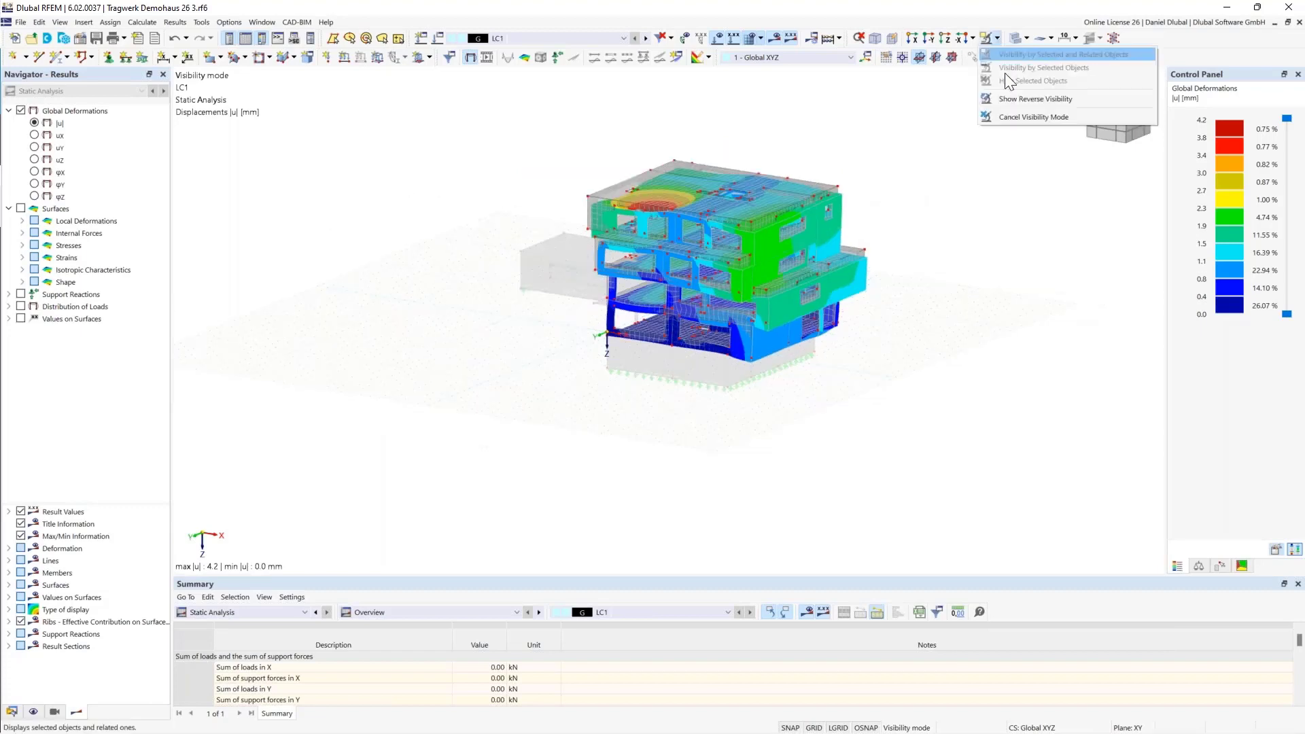
pyautogui.click(1017, 117)
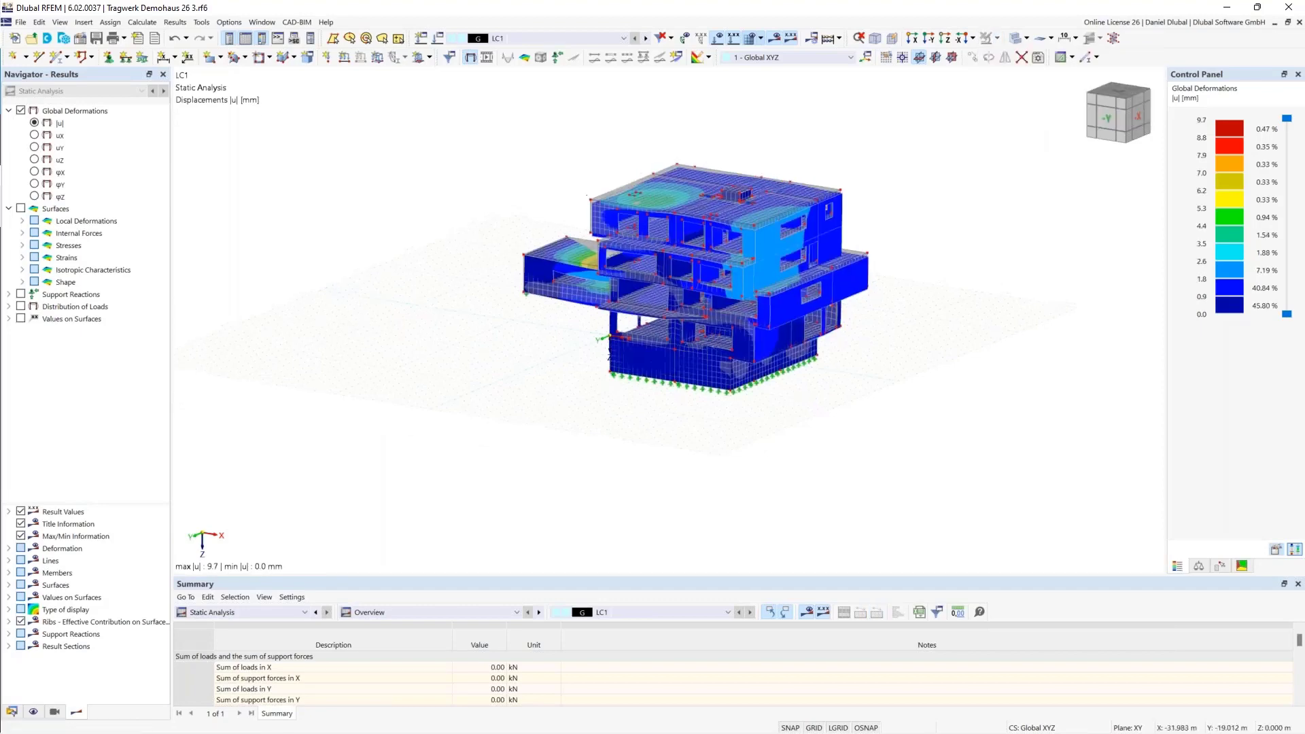
pyautogui.keyDown('ctrl'); pyautogui.moveTo(450, 268); pyautogui.dragTo(456, 264, button='middle'); pyautogui.keyUp('ctrl')
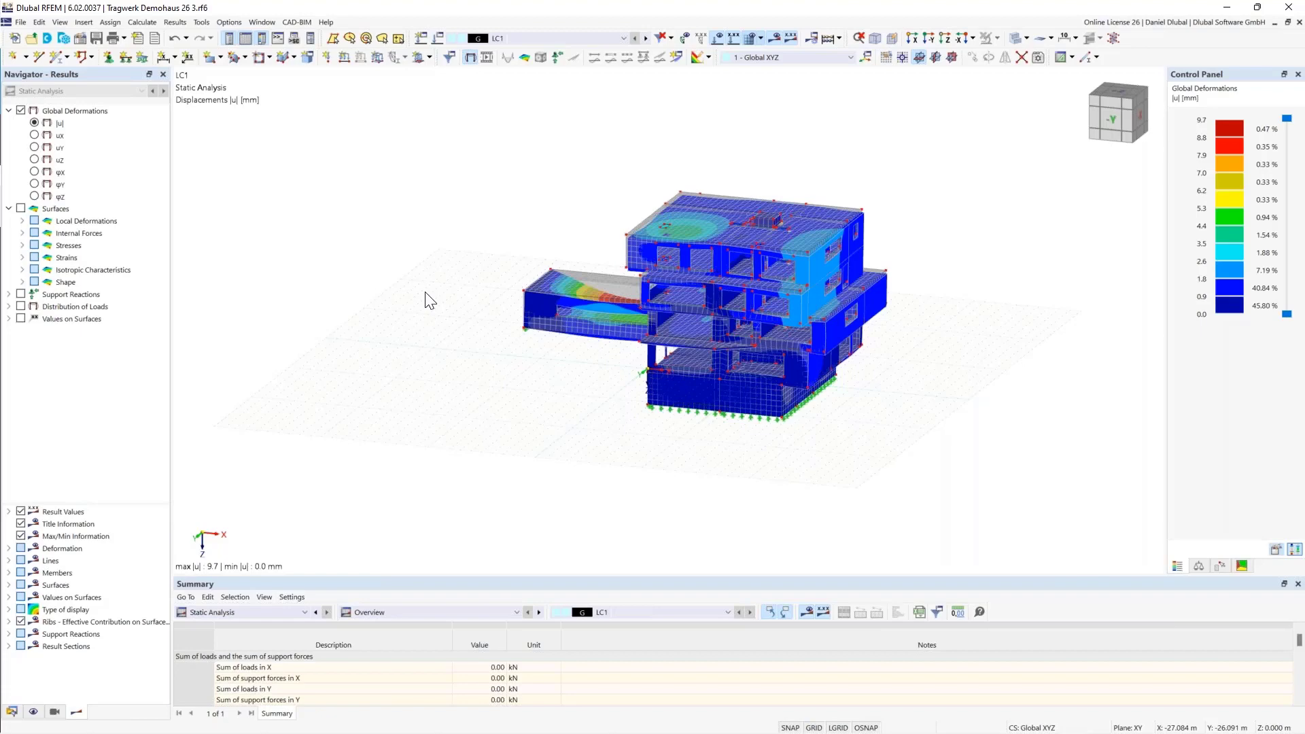
pyautogui.keyDown('ctrl'); pyautogui.moveTo(426, 299); pyautogui.dragTo(429, 283, button='middle'); pyautogui.keyUp('ctrl')
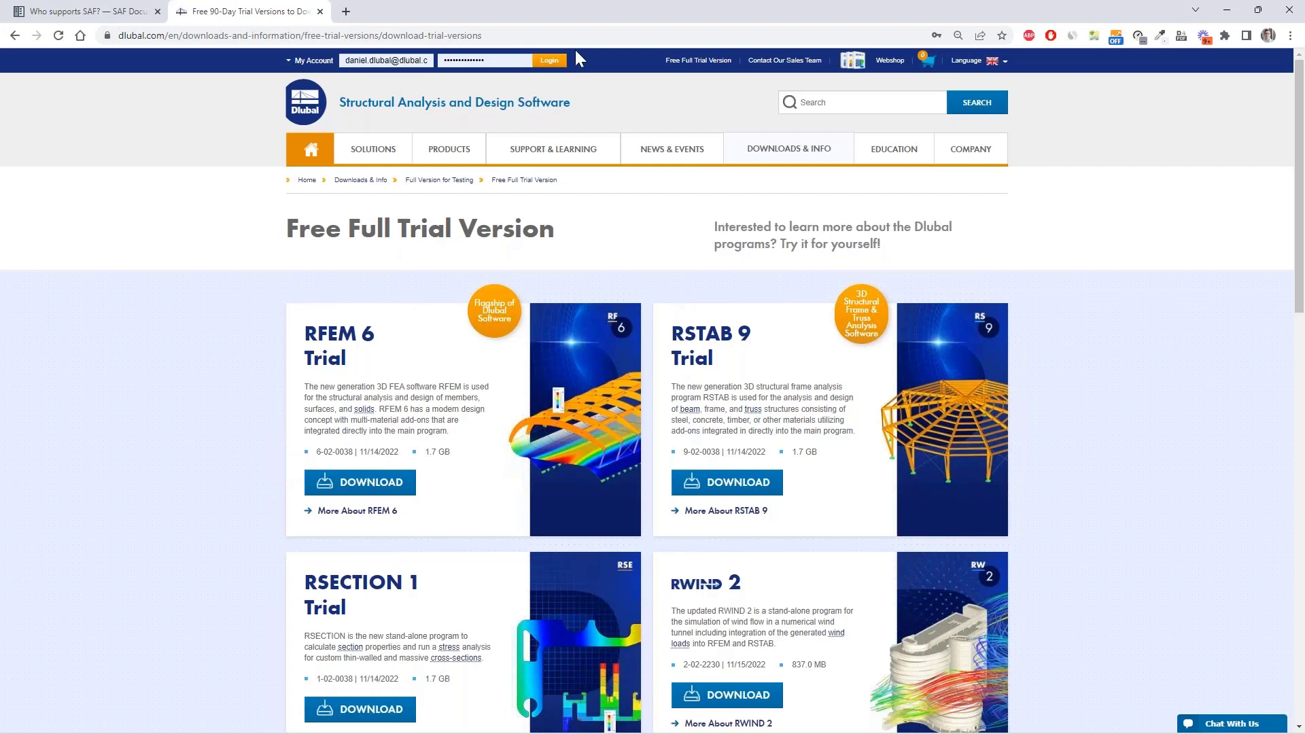
# Switch to the Dlubal website in the browser and log in to the extranet account to view its messages.
pyautogui.click(552, 61)
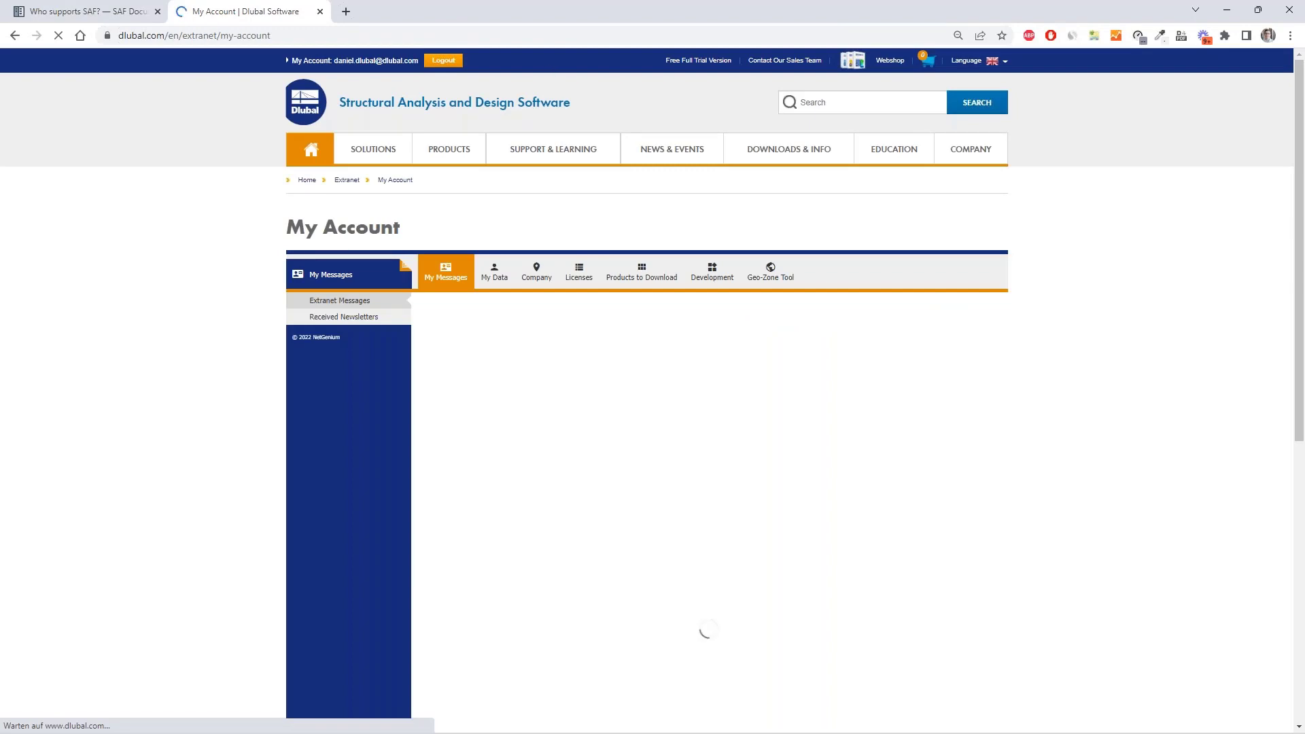
pyautogui.moveTo(449, 149)
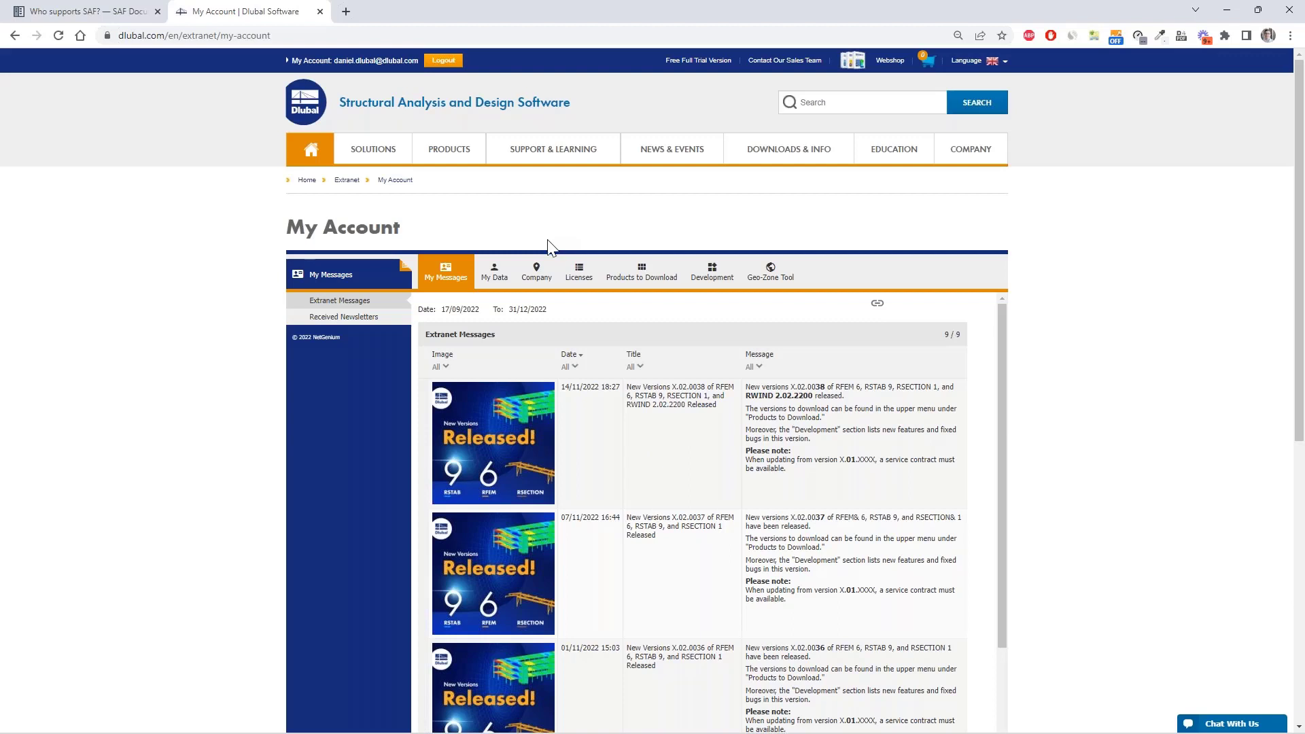
# Open the implemented RFEM 6 features in the account's Development section and clear the Python webservice product-area filter.
pyautogui.click(712, 271)
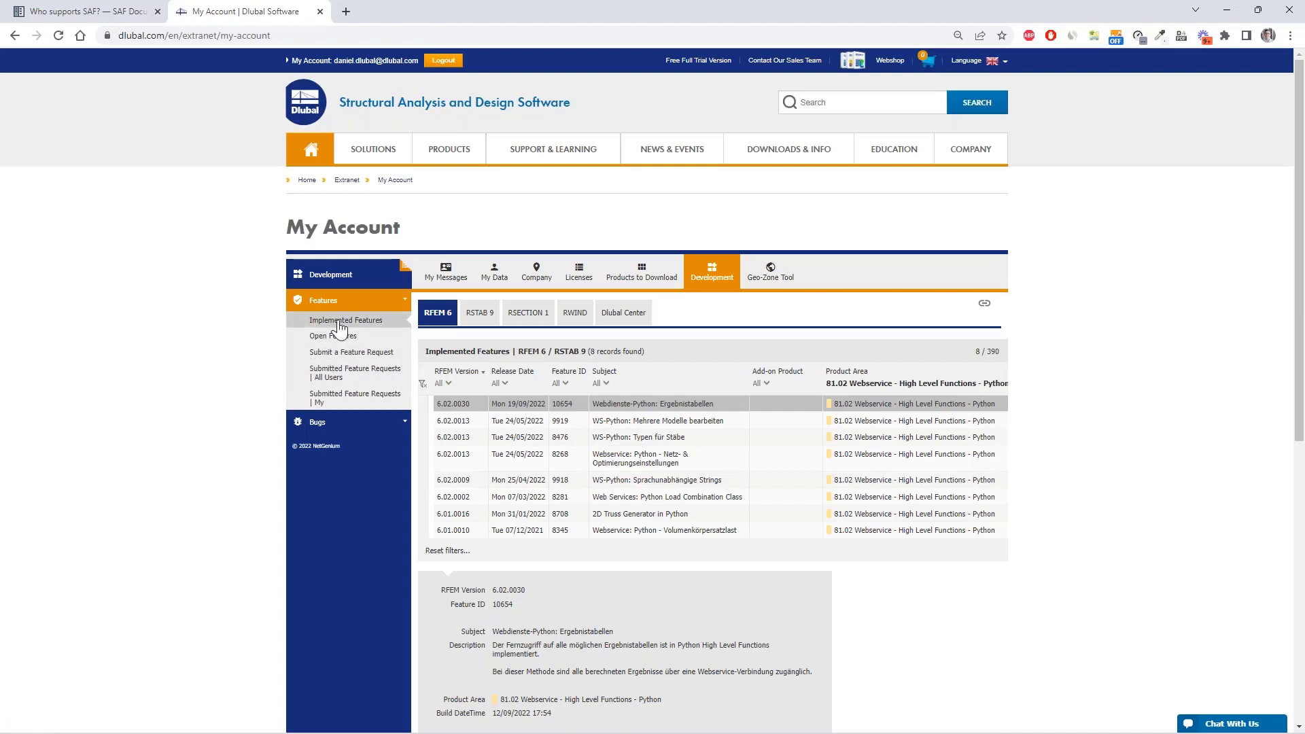
pyautogui.click(422, 385)
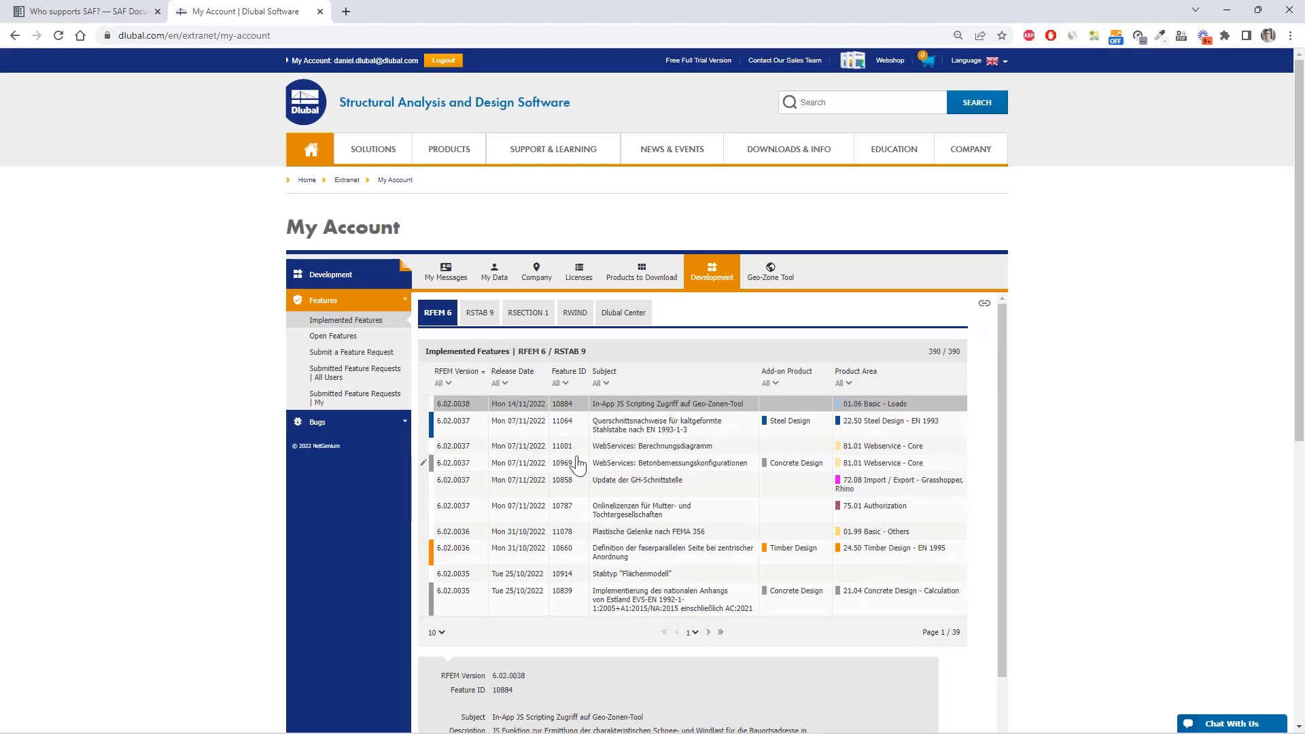
# Read the details of the implemented features on cold-formed steel section checks to EN 1993-1-3, the GH interface update and the WebServices calculation diagram.
pyautogui.click(733, 437)
pyautogui.scroll(-2, 1043, 446)
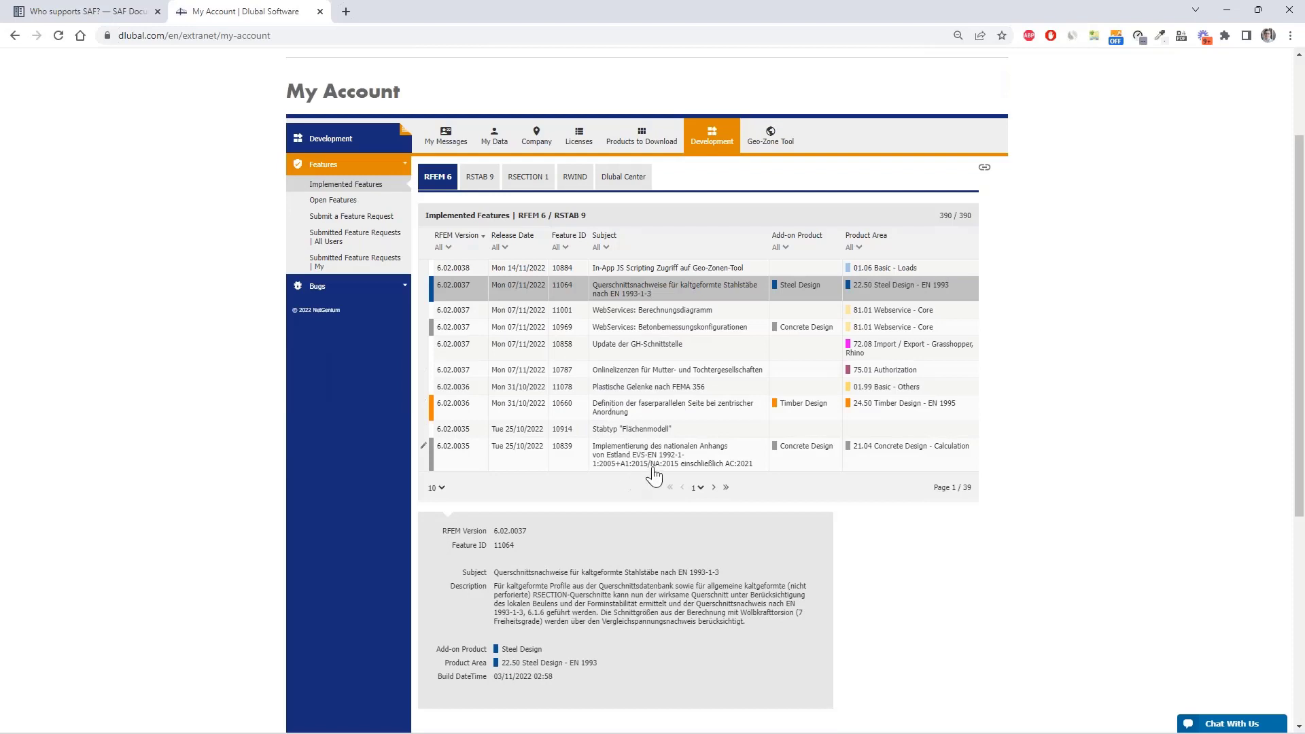
pyautogui.click(580, 351)
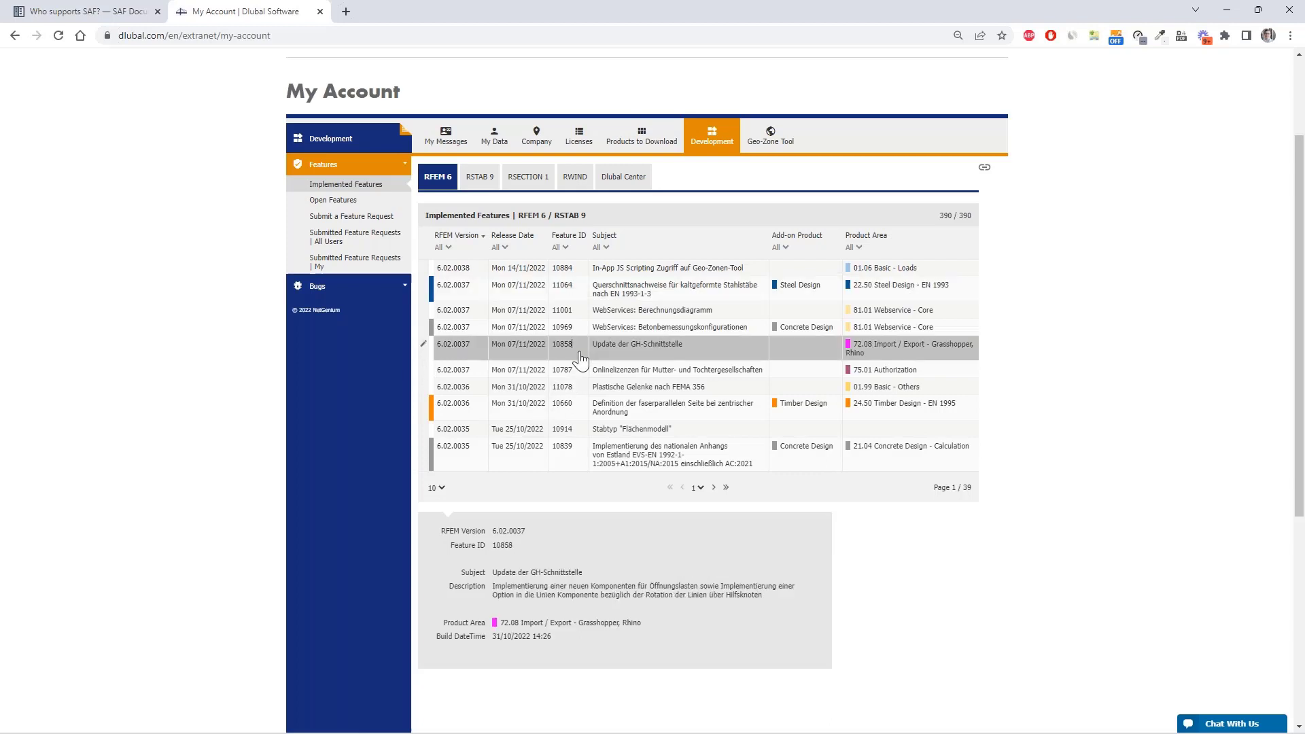
pyautogui.click(580, 297)
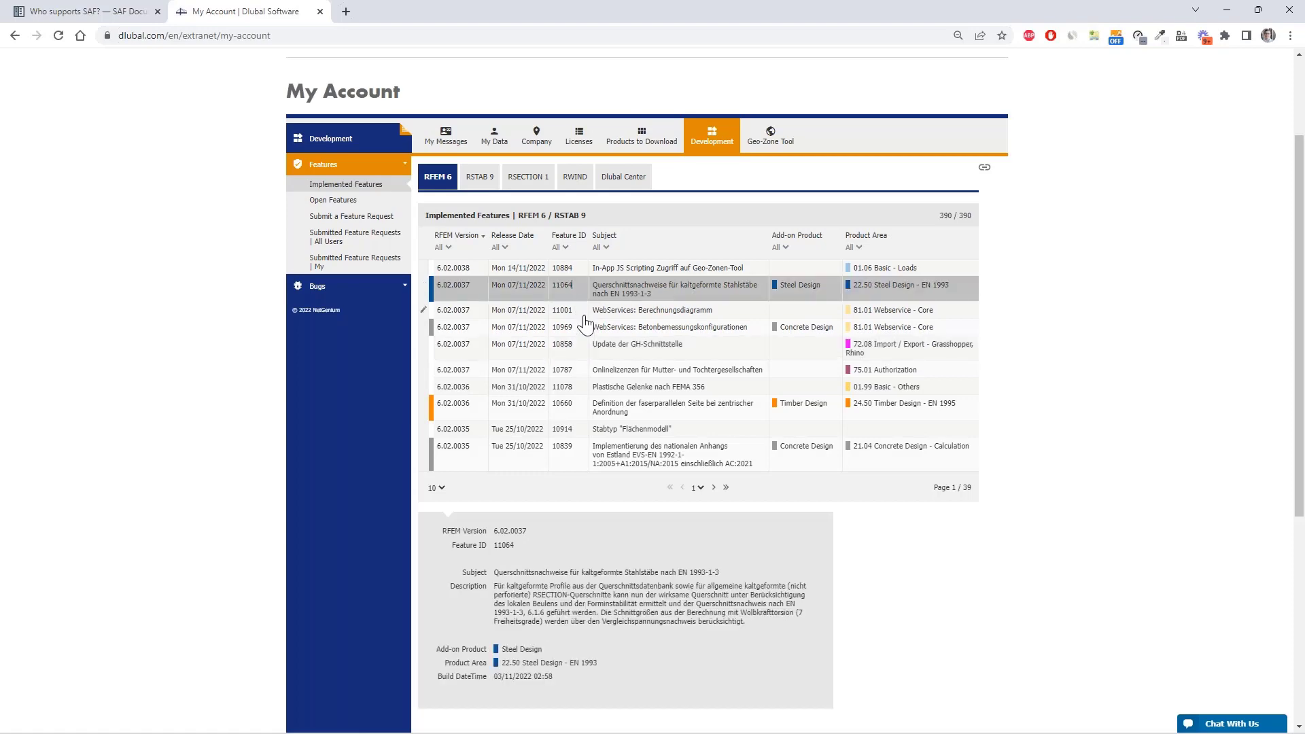
pyautogui.click(581, 312)
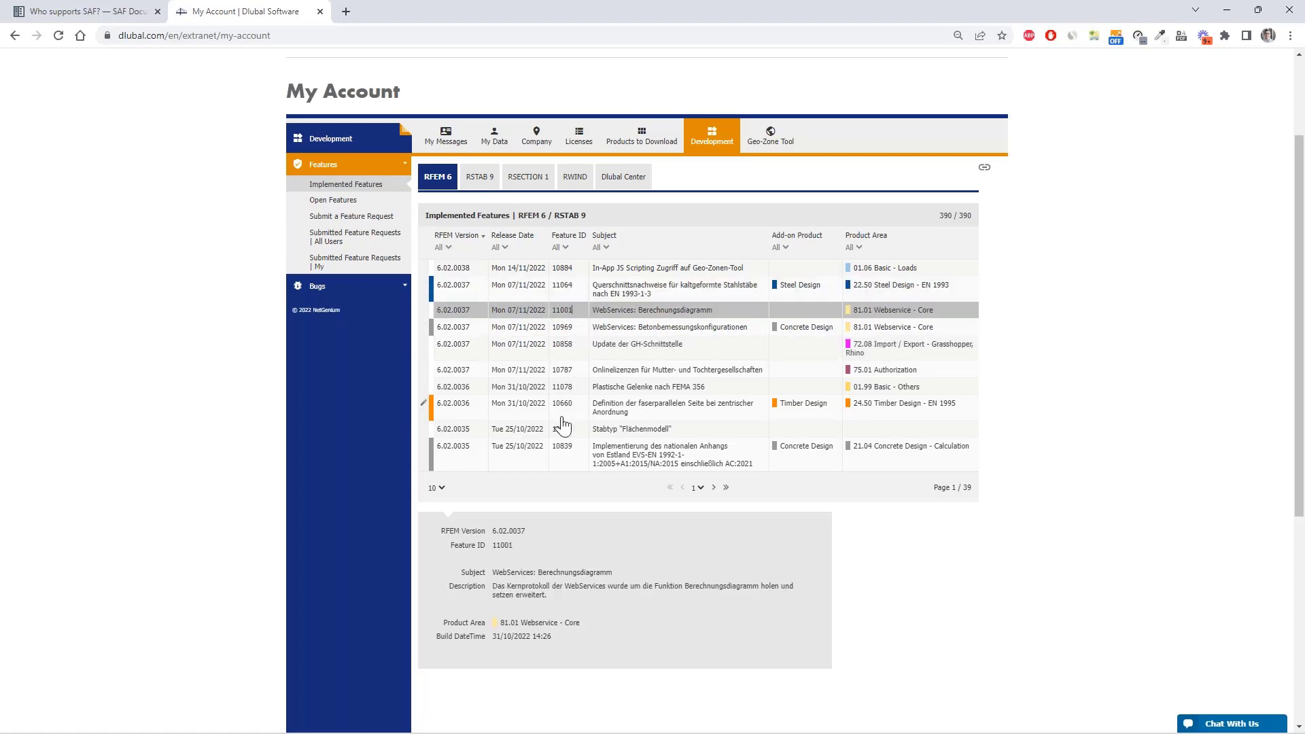
pyautogui.scroll(2, 563, 425)
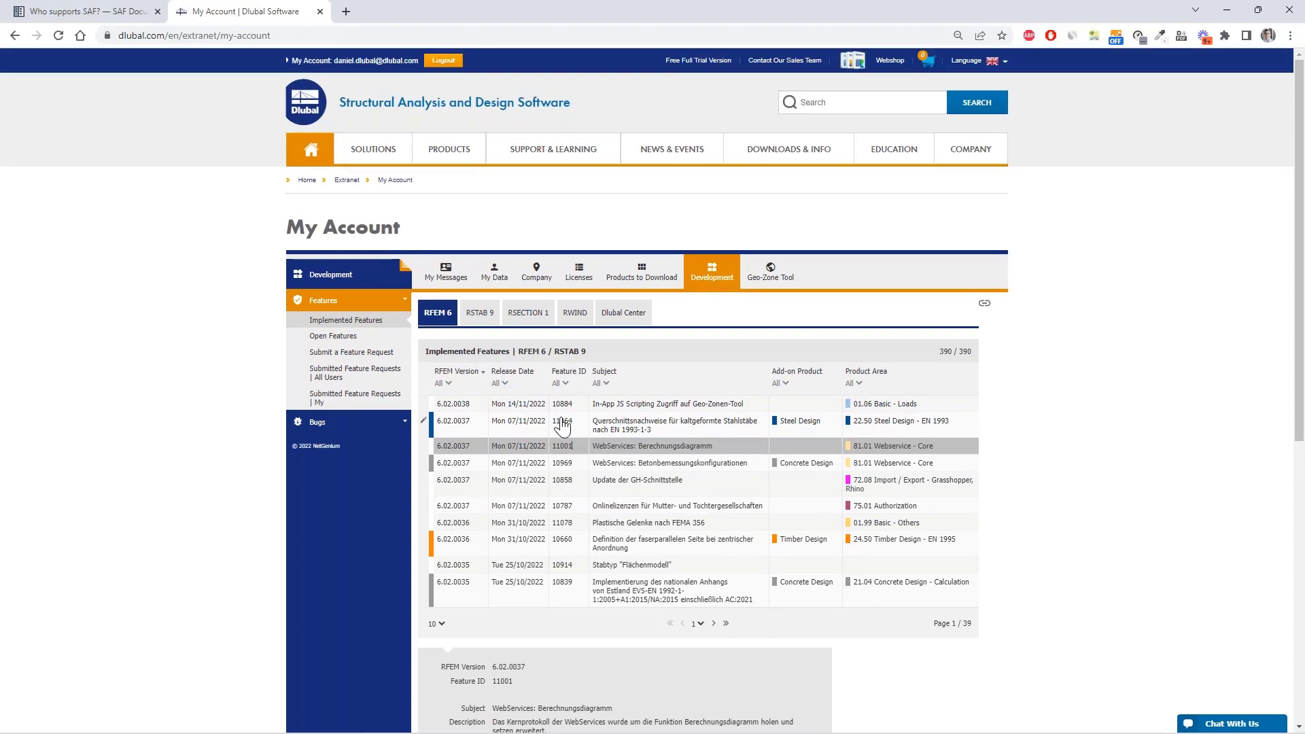